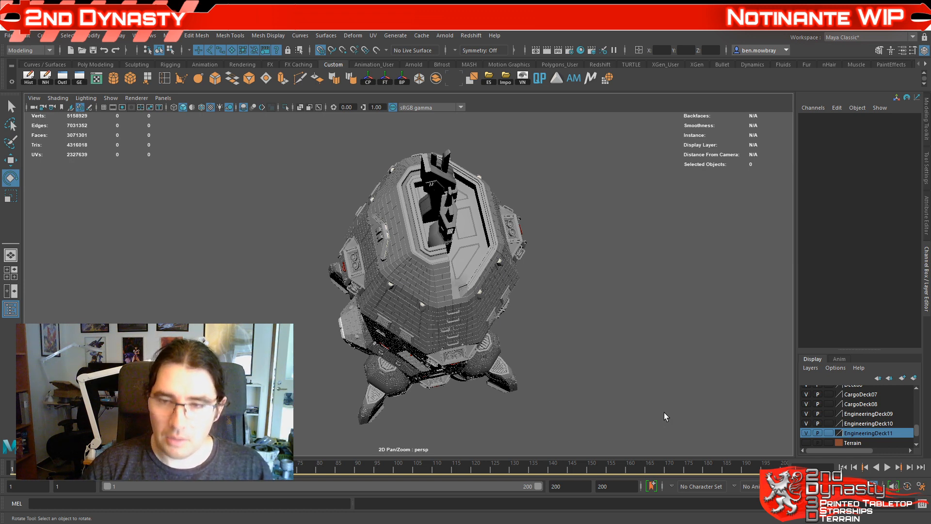
Step: Turn on visibility of the SGTorpedoTubes display layer
{"action": "scroll", "coordinate": [828, 432], "scroll_direction": "up", "scroll_amount": 10}
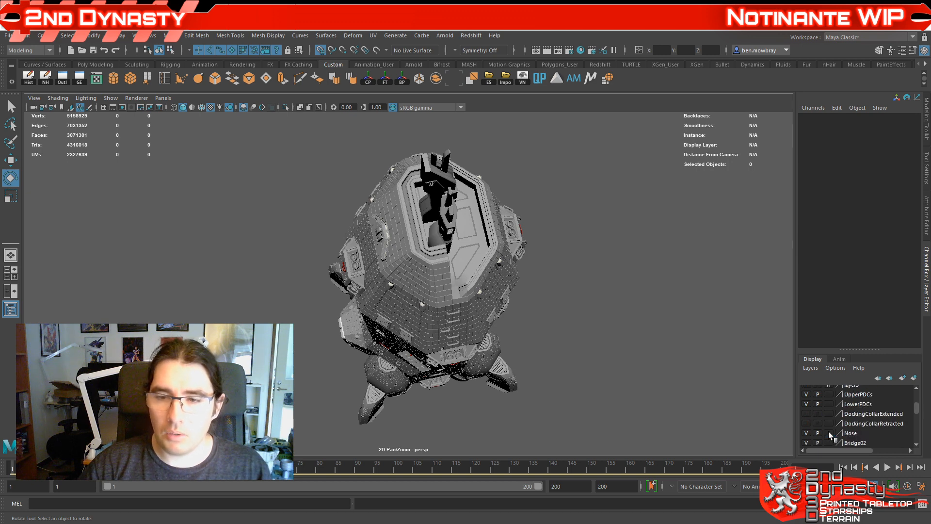
{"action": "scroll", "coordinate": [833, 434], "scroll_direction": "down", "scroll_amount": 1}
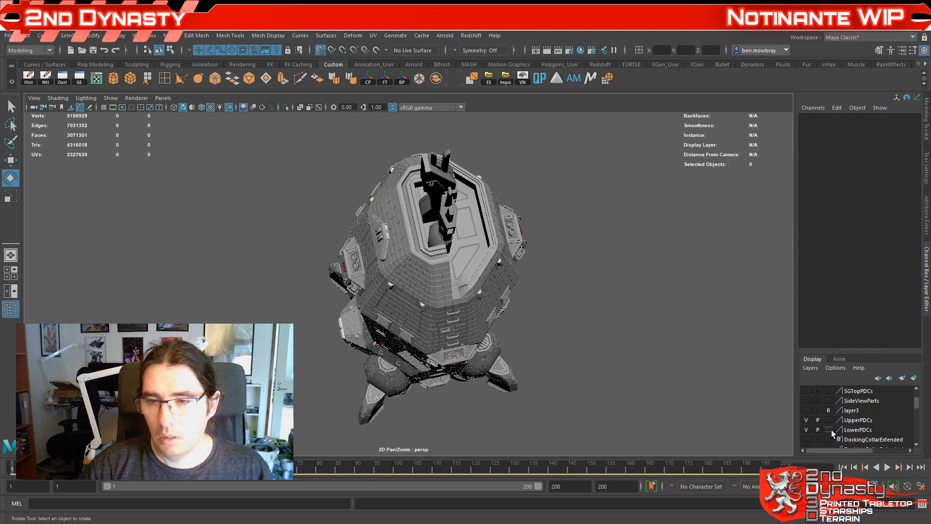
{"action": "scroll", "coordinate": [832, 430], "scroll_direction": "up", "scroll_amount": 1}
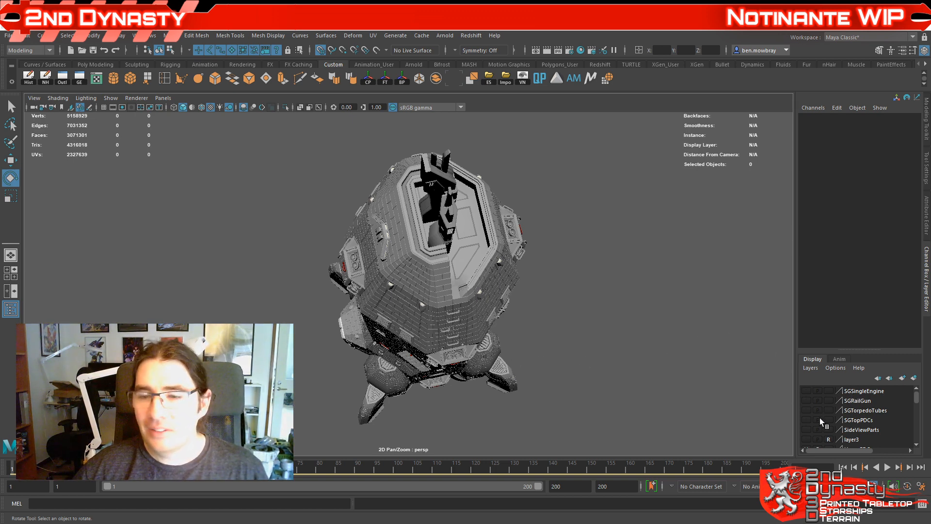
{"action": "left_click", "coordinate": [807, 410]}
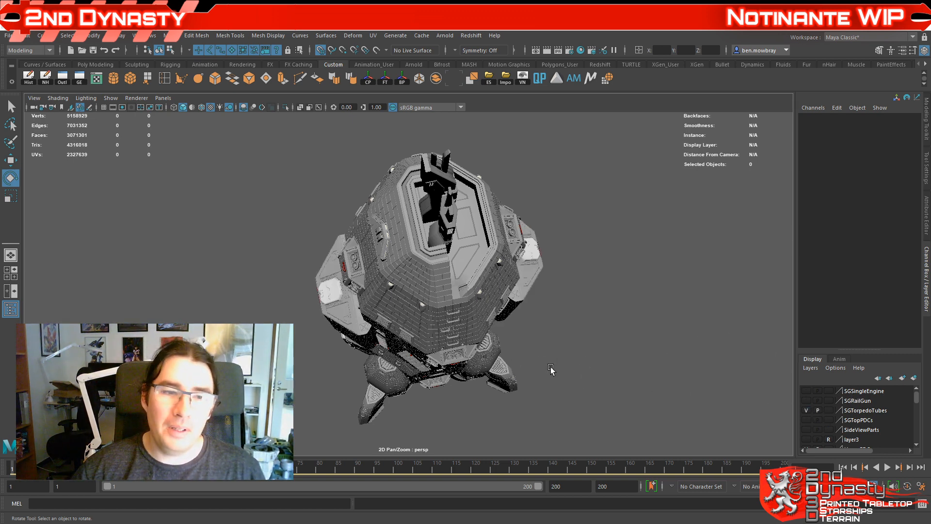
Step: Examine the torpedo pods on the ship's hull from several angles and close up
{"action": "left_click_drag", "start_coordinate": [600, 360], "coordinate": [406, 311], "text": "alt"}
{"action": "middle_click_drag", "start_coordinate": [405, 311], "coordinate": [475, 325], "text": "alt"}
{"action": "right_click_drag", "start_coordinate": [474, 326], "coordinate": [497, 347], "text": "alt"}
{"action": "left_click_drag", "start_coordinate": [497, 347], "coordinate": [597, 357], "text": "alt"}
{"action": "right_click_drag", "start_coordinate": [597, 358], "coordinate": [568, 298], "text": "alt"}
{"action": "mouse_move", "coordinate": [569, 298]}
{"action": "left_mouse_down", "text": "alt"}
{"action": "mouse_move", "coordinate": [539, 376]}
{"action": "mouse_move", "coordinate": [589, 385]}
{"action": "mouse_move", "coordinate": [566, 357]}
{"action": "mouse_move", "coordinate": [569, 375]}
{"action": "mouse_move", "coordinate": [556, 362]}
{"action": "mouse_move", "coordinate": [537, 306]}
{"action": "mouse_move", "coordinate": [463, 330]}
{"action": "mouse_move", "coordinate": [385, 316]}
{"action": "mouse_move", "coordinate": [314, 363]}
{"action": "mouse_move", "coordinate": [451, 253]}
{"action": "mouse_move", "coordinate": [405, 285]}
{"action": "left_mouse_up", "text": "alt"}
{"action": "scroll", "coordinate": [406, 305], "scroll_direction": "up", "scroll_amount": 3}
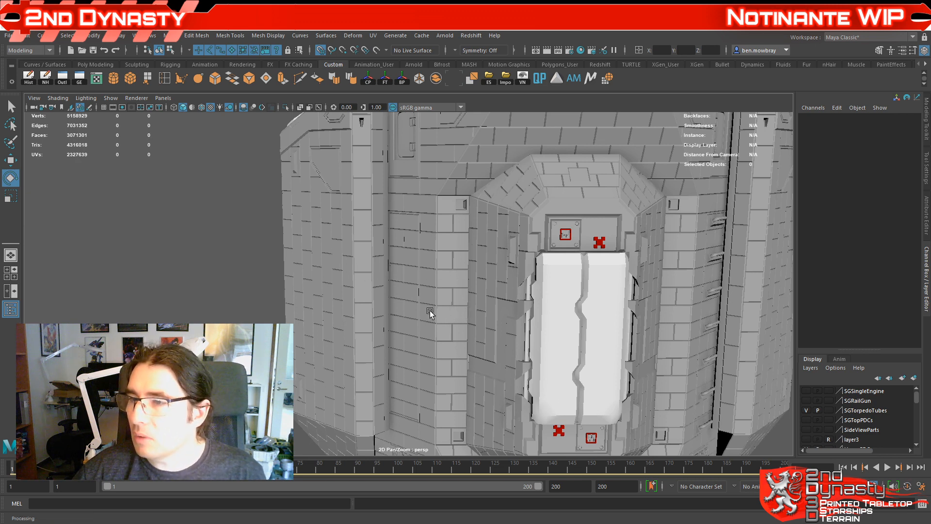
Step: Switch to wireframe display and select a single torpedo inside the torpedo pod
{"action": "key", "text": "4"}
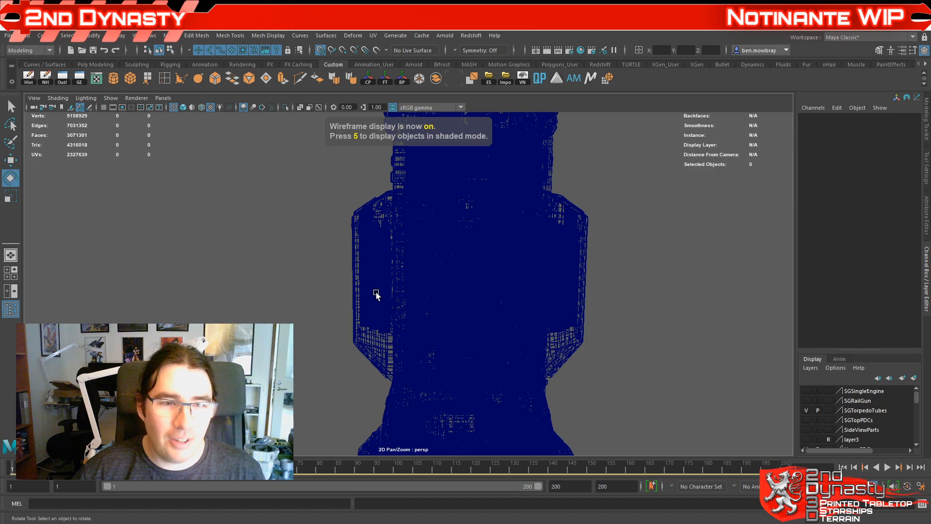
{"action": "middle_click_drag", "start_coordinate": [375, 293], "coordinate": [425, 316], "text": "alt"}
{"action": "scroll", "coordinate": [427, 314], "scroll_direction": "up", "scroll_amount": 3}
{"action": "left_click_drag", "start_coordinate": [432, 312], "coordinate": [496, 291], "text": "alt"}
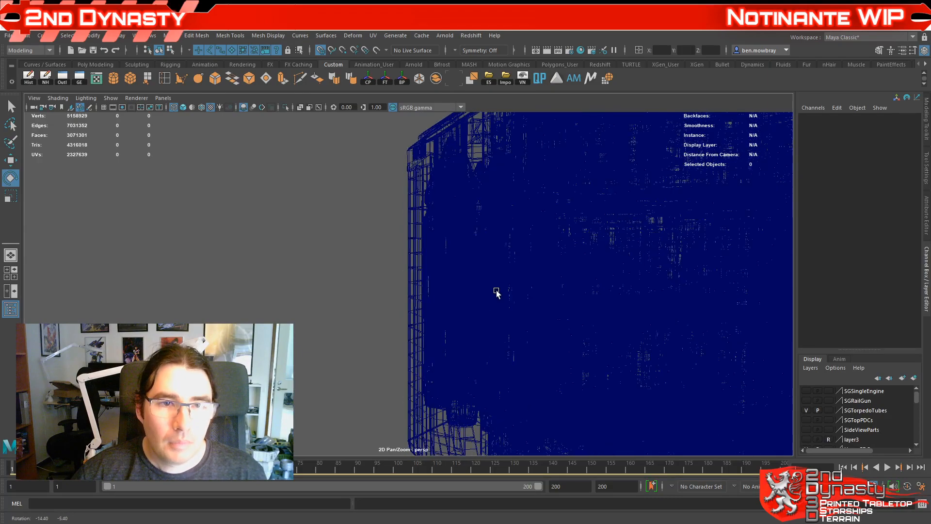
{"action": "left_click", "coordinate": [447, 160]}
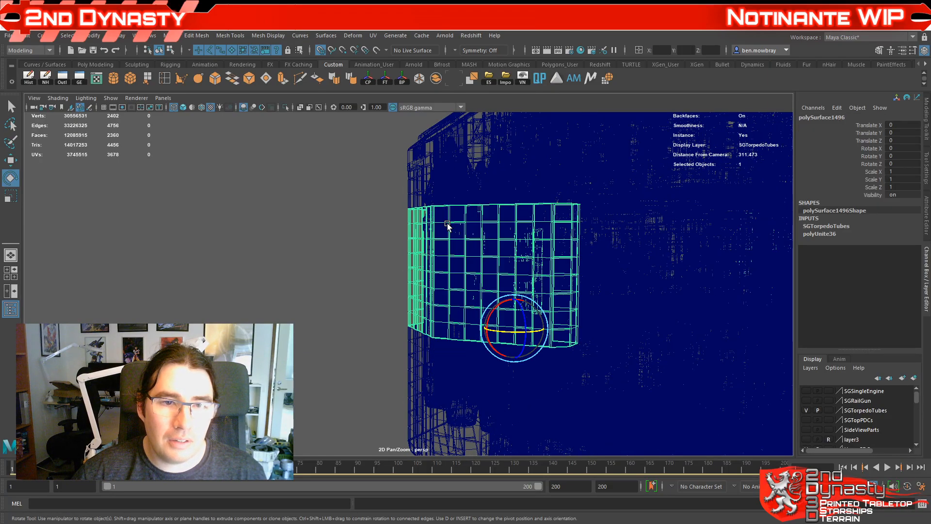
{"action": "left_click", "coordinate": [444, 221]}
{"action": "left_click", "coordinate": [447, 199]}
{"action": "middle_click_drag", "start_coordinate": [445, 214], "coordinate": [428, 258], "text": "alt"}
{"action": "scroll", "coordinate": [431, 264], "scroll_direction": "up", "scroll_amount": 7}
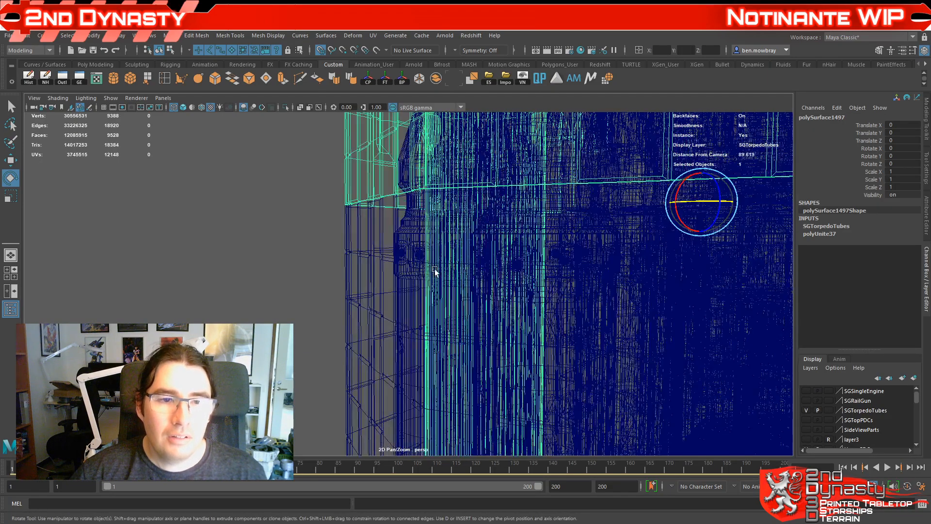
{"action": "scroll", "coordinate": [412, 230], "scroll_direction": "down", "scroll_amount": 4}
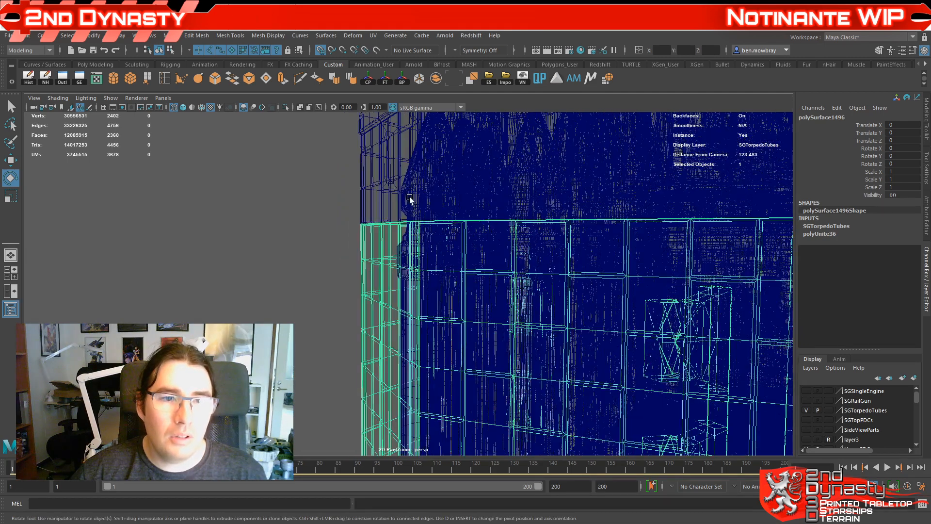
{"action": "left_click", "coordinate": [408, 236]}
{"action": "left_click", "coordinate": [405, 235]}
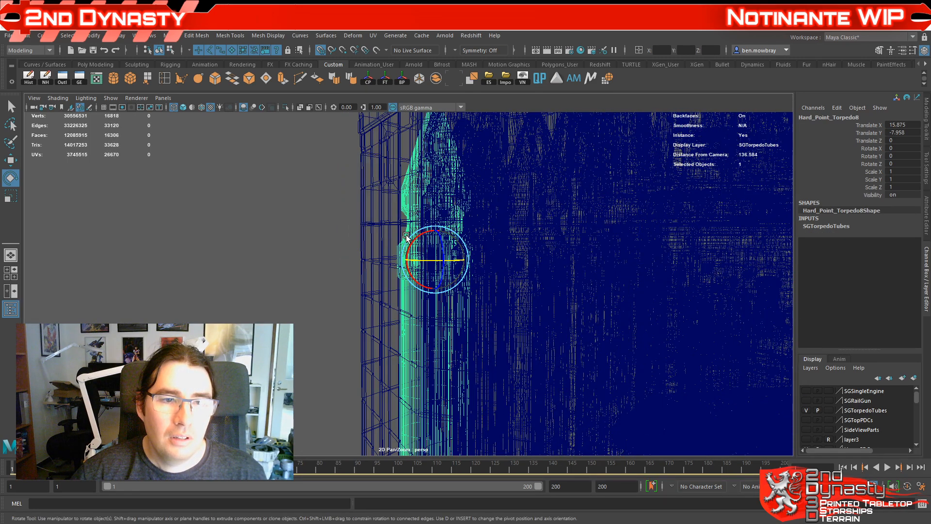
Step: Isolate the selected torpedo and display it shaded with texture maps, with nothing selected
{"action": "scroll", "coordinate": [477, 273], "scroll_direction": "down", "scroll_amount": 2}
{"action": "scroll", "coordinate": [418, 308], "scroll_direction": "down", "scroll_amount": 5}
{"action": "key", "text": "ctrl+1"}
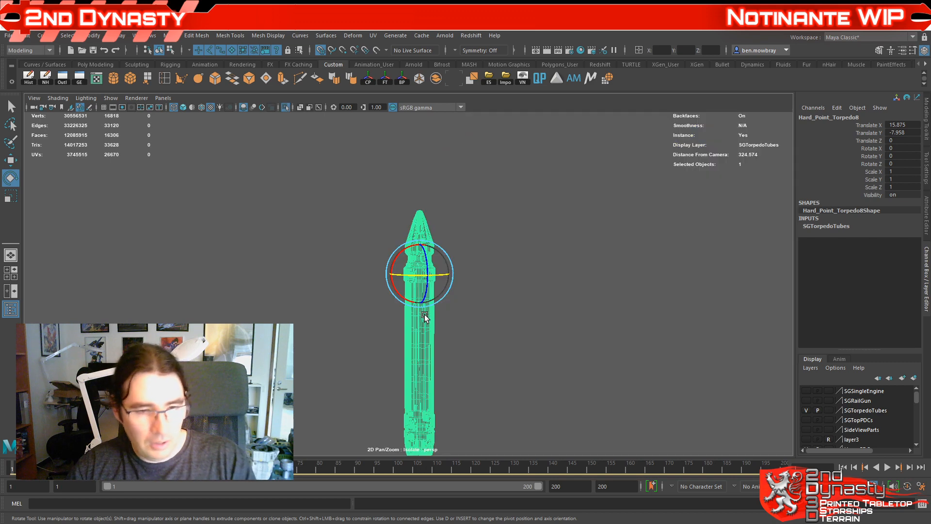
{"action": "key", "text": "6"}
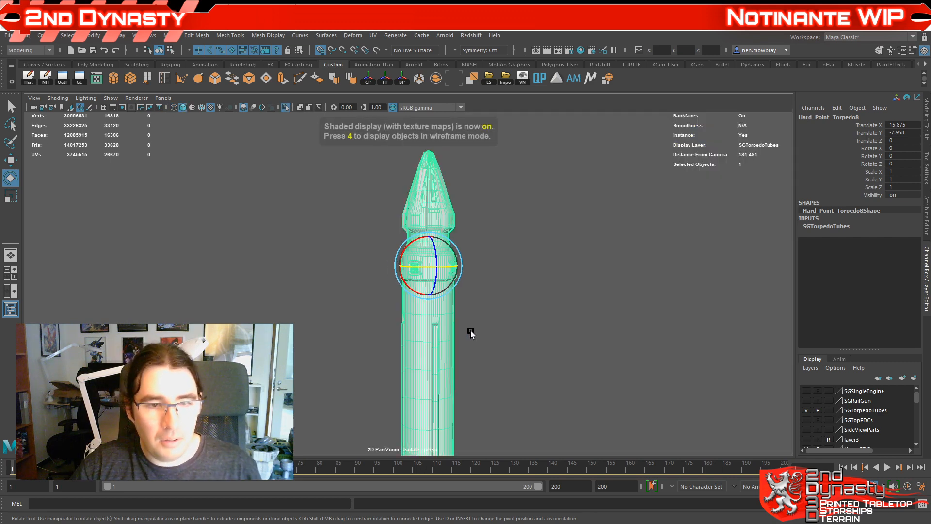
{"action": "left_click", "coordinate": [475, 313]}
Step: Inspect the isolated torpedo's nose, body grooves, collars and tail from all sides
{"action": "left_click_drag", "start_coordinate": [476, 313], "coordinate": [579, 320], "text": "alt"}
{"action": "middle_click_drag", "start_coordinate": [580, 320], "coordinate": [505, 336], "text": "alt"}
{"action": "left_click_drag", "start_coordinate": [505, 336], "coordinate": [527, 255], "text": "alt"}
{"action": "middle_click_drag", "start_coordinate": [526, 254], "coordinate": [442, 315], "text": "alt"}
{"action": "left_click_drag", "start_coordinate": [442, 316], "coordinate": [479, 323], "text": "alt"}
{"action": "middle_click_drag", "start_coordinate": [479, 324], "coordinate": [509, 252], "text": "alt"}
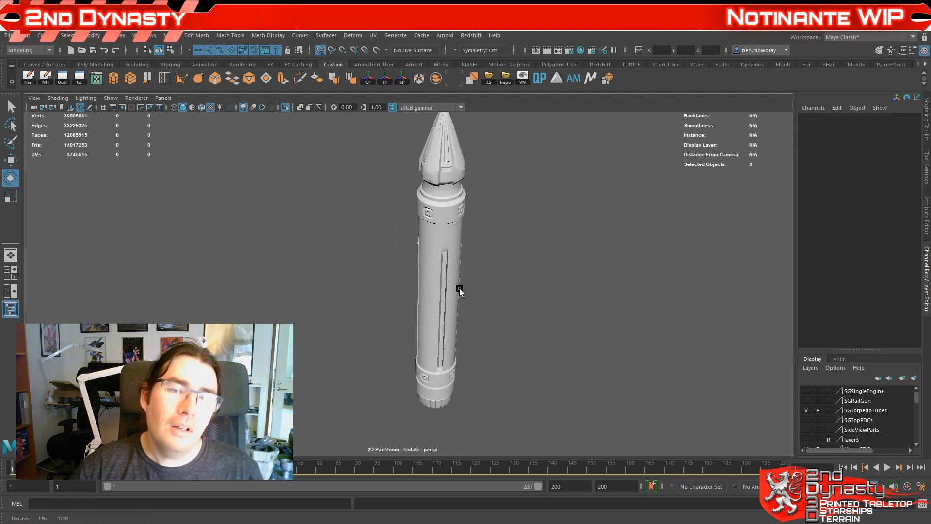
{"action": "left_click_drag", "start_coordinate": [463, 333], "coordinate": [465, 322], "text": "alt"}
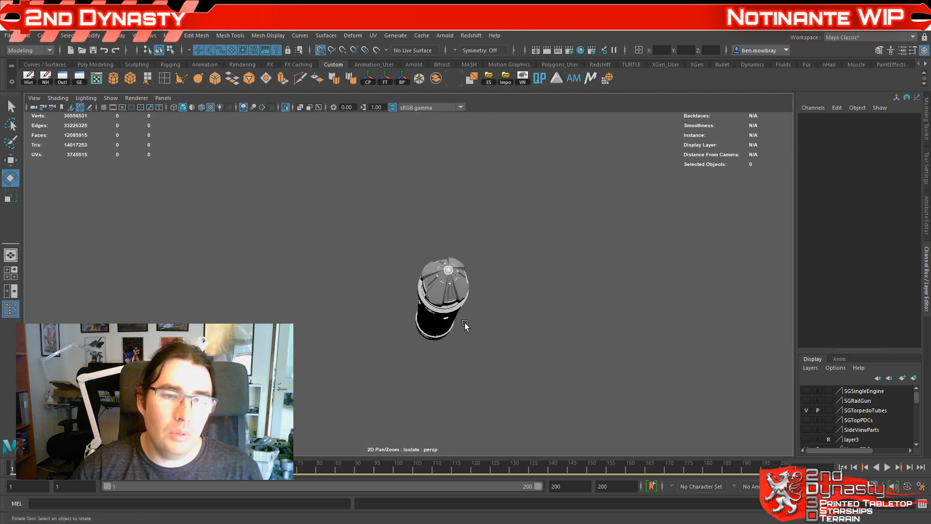
{"action": "scroll", "coordinate": [464, 322], "scroll_direction": "up", "scroll_amount": 4}
{"action": "scroll", "coordinate": [529, 298], "scroll_direction": "down", "scroll_amount": 5}
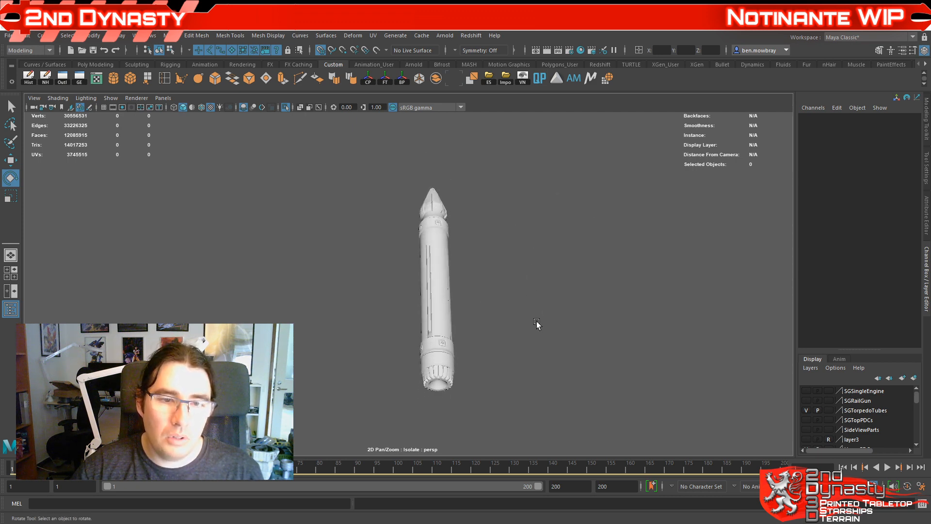
{"action": "left_click_drag", "start_coordinate": [532, 244], "coordinate": [528, 265], "text": "alt"}
{"action": "left_click_drag", "start_coordinate": [480, 332], "coordinate": [379, 368], "text": "alt"}
{"action": "middle_click_drag", "start_coordinate": [366, 338], "coordinate": [450, 367], "text": "alt"}
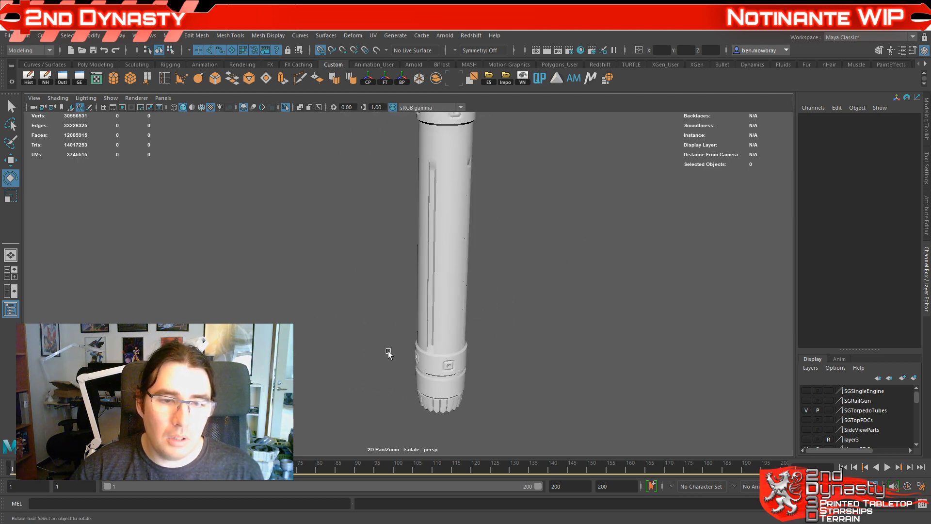
{"action": "scroll", "coordinate": [444, 325], "scroll_direction": "down", "scroll_amount": 3}
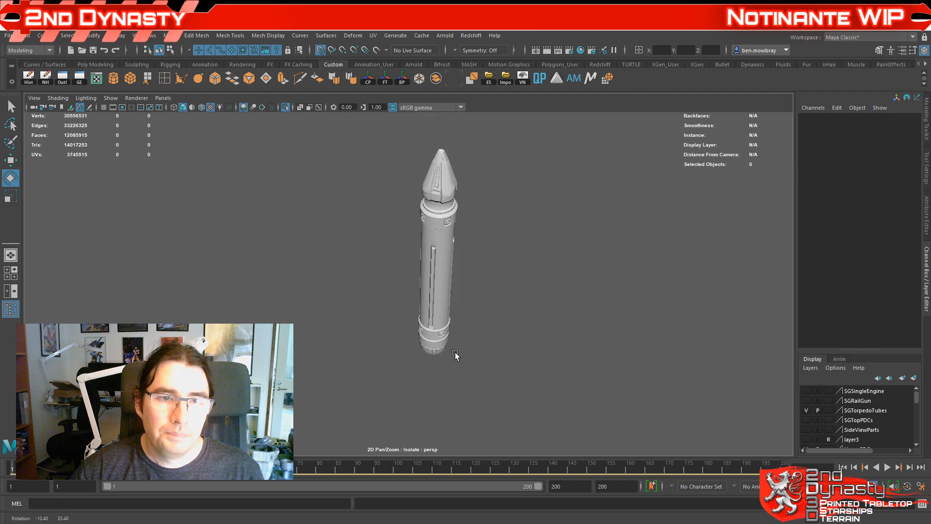
{"action": "left_click_drag", "start_coordinate": [497, 355], "coordinate": [482, 363], "text": "alt"}
{"action": "scroll", "coordinate": [427, 358], "scroll_direction": "up", "scroll_amount": 3}
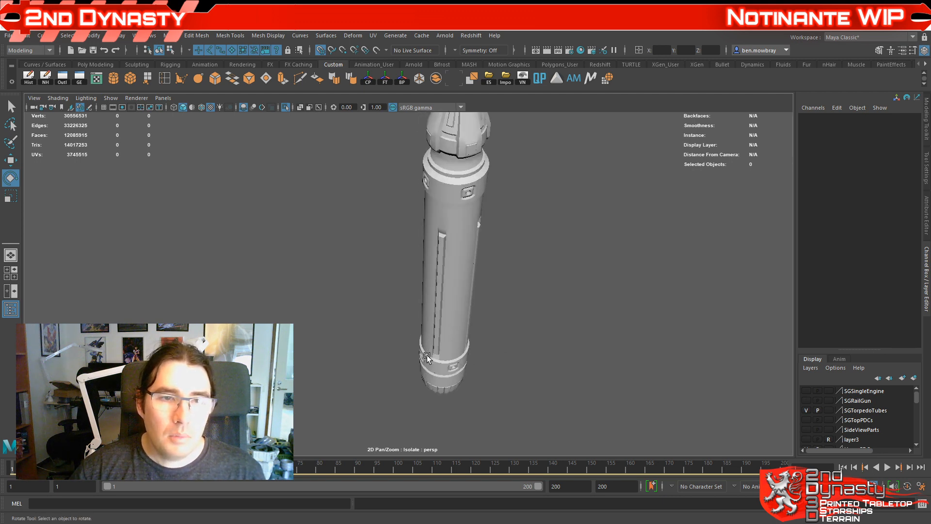
{"action": "scroll", "coordinate": [425, 320], "scroll_direction": "down", "scroll_amount": 2}
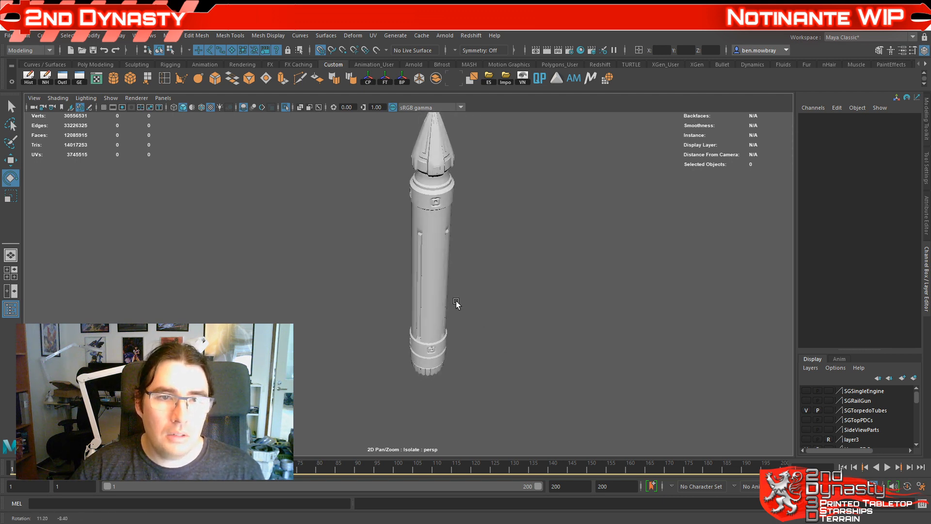
{"action": "left_click_drag", "start_coordinate": [351, 293], "coordinate": [435, 309], "text": "alt"}
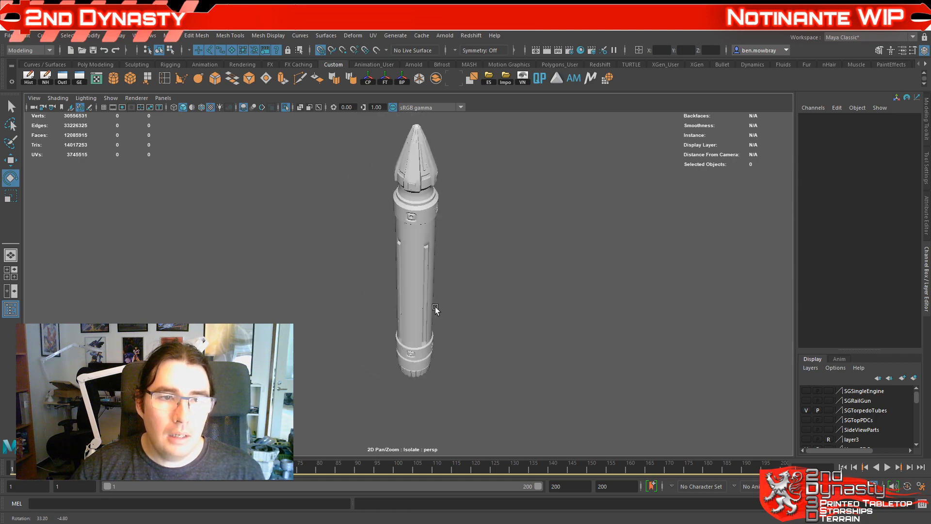
Step: Leave the isolated view to bring back the whole ship around the torpedo pod
{"action": "key", "text": "ctrl+1"}
{"action": "scroll", "coordinate": [435, 324], "scroll_direction": "down", "scroll_amount": 6}
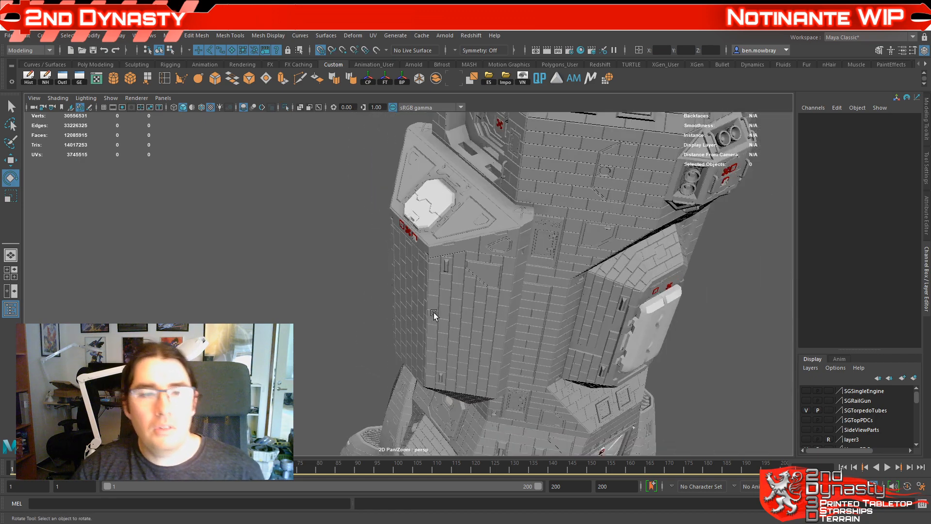
{"action": "left_click_drag", "start_coordinate": [445, 324], "coordinate": [472, 338], "text": "alt"}
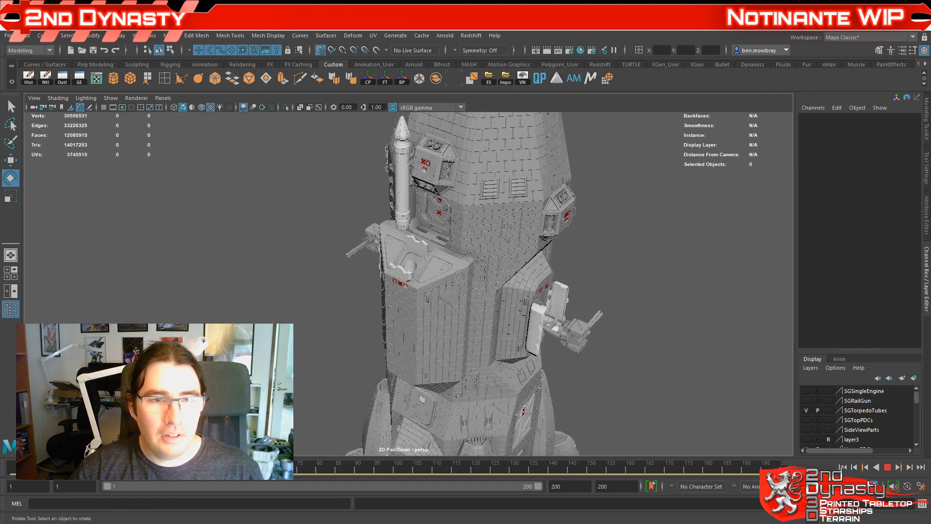
Step: Play the ship's animation and stop it at frame 95, viewing the torpedo pod with its doors open
{"action": "key", "text": "alt+v"}
{"action": "scroll", "coordinate": [352, 313], "scroll_direction": "down", "scroll_amount": 8}
{"action": "left_click_drag", "start_coordinate": [351, 314], "coordinate": [343, 353], "text": "alt"}
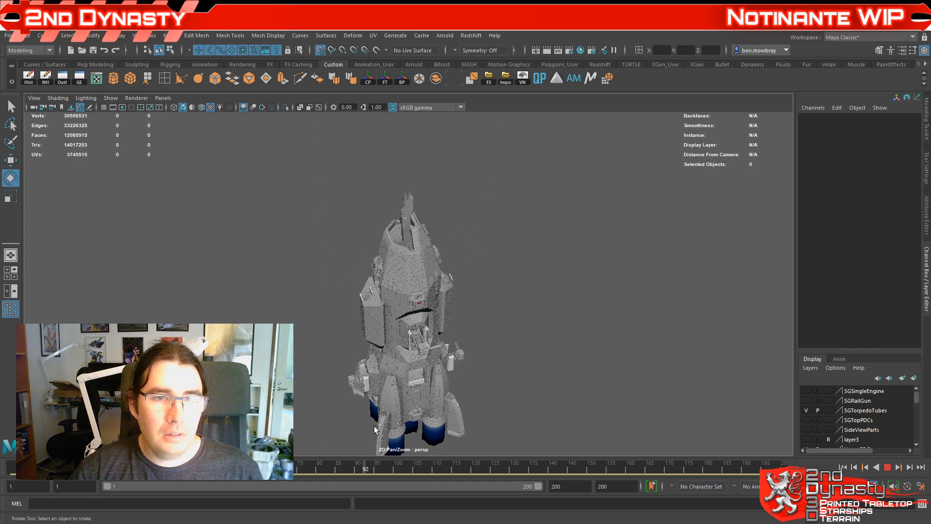
{"action": "scroll", "coordinate": [353, 371], "scroll_direction": "up", "scroll_amount": 8}
{"action": "left_click_drag", "start_coordinate": [345, 355], "coordinate": [551, 365], "text": "alt"}
{"action": "middle_click_drag", "start_coordinate": [551, 364], "coordinate": [413, 337], "text": "alt"}
{"action": "scroll", "coordinate": [413, 336], "scroll_direction": "up", "scroll_amount": 4}
{"action": "mouse_move", "coordinate": [413, 336]}
{"action": "left_mouse_down", "text": "alt"}
{"action": "mouse_move", "coordinate": [479, 318]}
{"action": "mouse_move", "coordinate": [502, 333]}
{"action": "mouse_move", "coordinate": [336, 338]}
{"action": "mouse_move", "coordinate": [393, 355]}
{"action": "mouse_move", "coordinate": [349, 308]}
{"action": "mouse_move", "coordinate": [378, 305]}
{"action": "left_mouse_up", "text": "alt"}
Step: Move the torpedo pod's upper housing away from the hull to about -170.18 in Z
{"action": "left_click", "coordinate": [397, 302]}
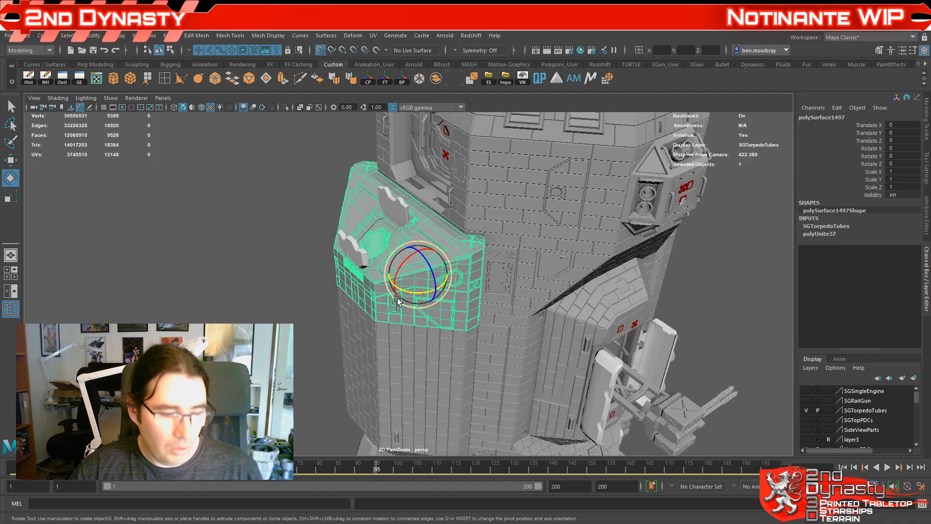
{"action": "left_click_drag", "start_coordinate": [419, 276], "coordinate": [146, 378]}
Step: Inspect the arrangement of torpedoes inside the uncovered pod from above and from the side
{"action": "mouse_move", "coordinate": [368, 272]}
{"action": "left_mouse_down", "text": "alt"}
{"action": "mouse_move", "coordinate": [408, 335]}
{"action": "mouse_move", "coordinate": [422, 323]}
{"action": "mouse_move", "coordinate": [421, 306]}
{"action": "mouse_move", "coordinate": [573, 276]}
{"action": "left_mouse_up", "text": "alt"}
{"action": "scroll", "coordinate": [421, 311], "scroll_direction": "up", "scroll_amount": 5}
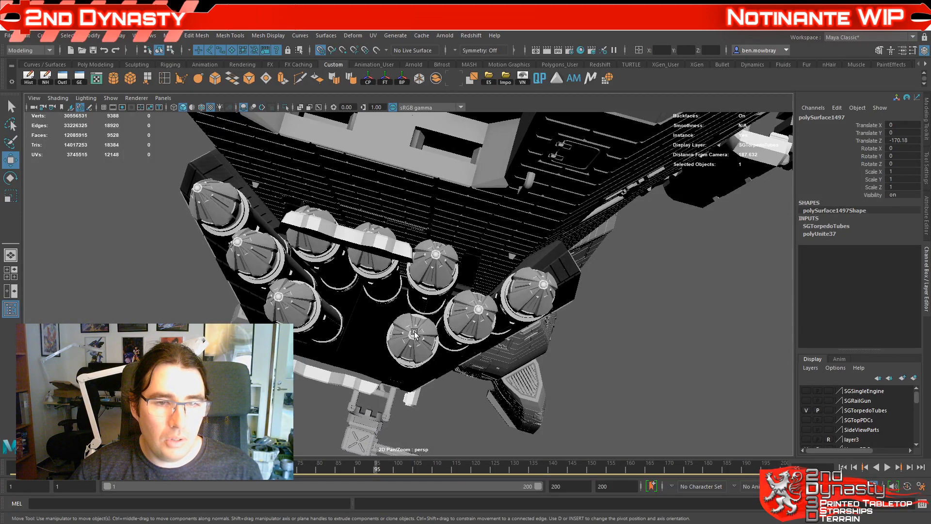
{"action": "scroll", "coordinate": [467, 314], "scroll_direction": "down", "scroll_amount": 5}
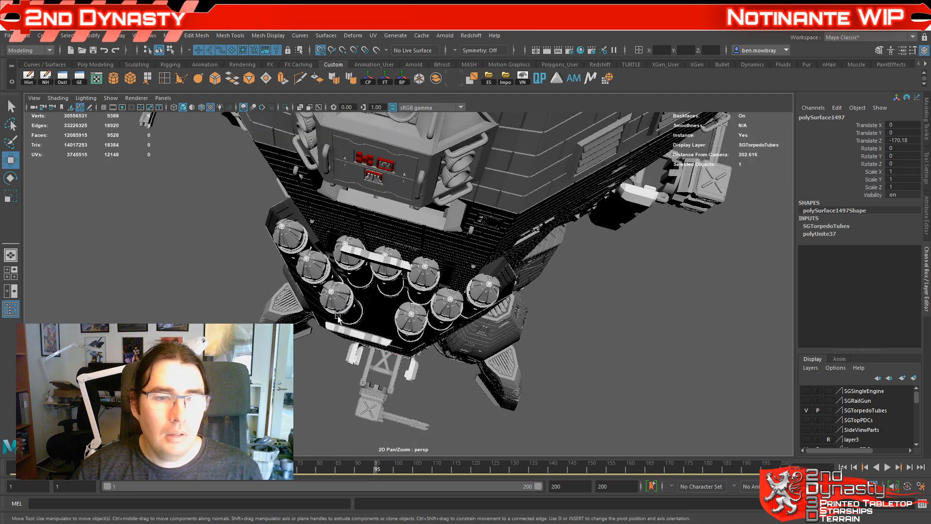
{"action": "left_click_drag", "start_coordinate": [335, 314], "coordinate": [285, 272], "text": "alt"}
{"action": "scroll", "coordinate": [282, 309], "scroll_direction": "down", "scroll_amount": 2}
{"action": "left_click_drag", "start_coordinate": [283, 309], "coordinate": [344, 296], "text": "alt"}
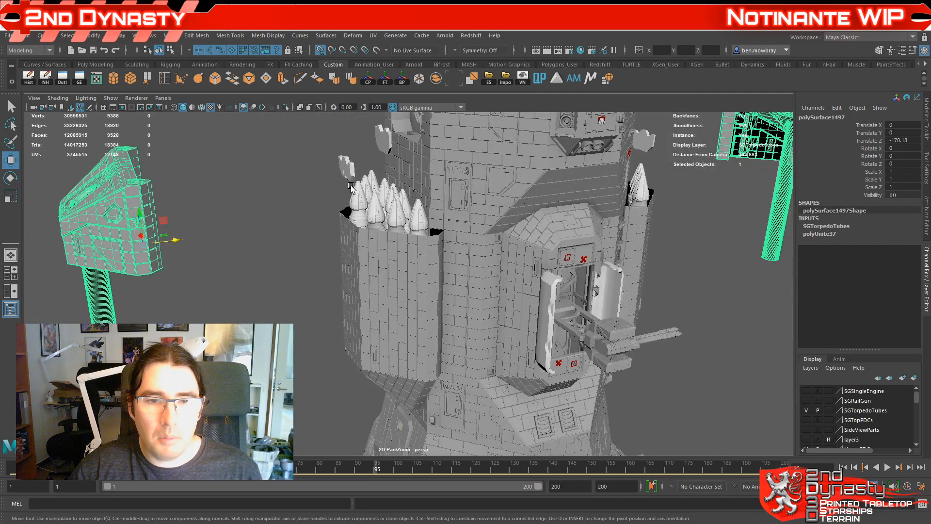
Step: Undo the pod housing's move and clear the selection
{"action": "key", "text": "ctrl+z"}
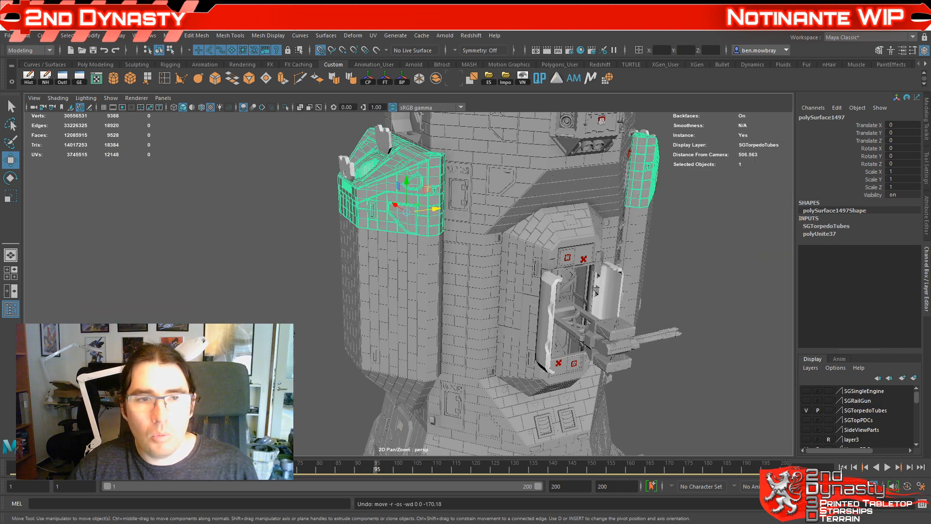
{"action": "scroll", "coordinate": [333, 324], "scroll_direction": "down", "scroll_amount": 4}
{"action": "scroll", "coordinate": [333, 323], "scroll_direction": "up", "scroll_amount": 4}
{"action": "left_click_drag", "start_coordinate": [333, 323], "coordinate": [336, 363], "text": "alt"}
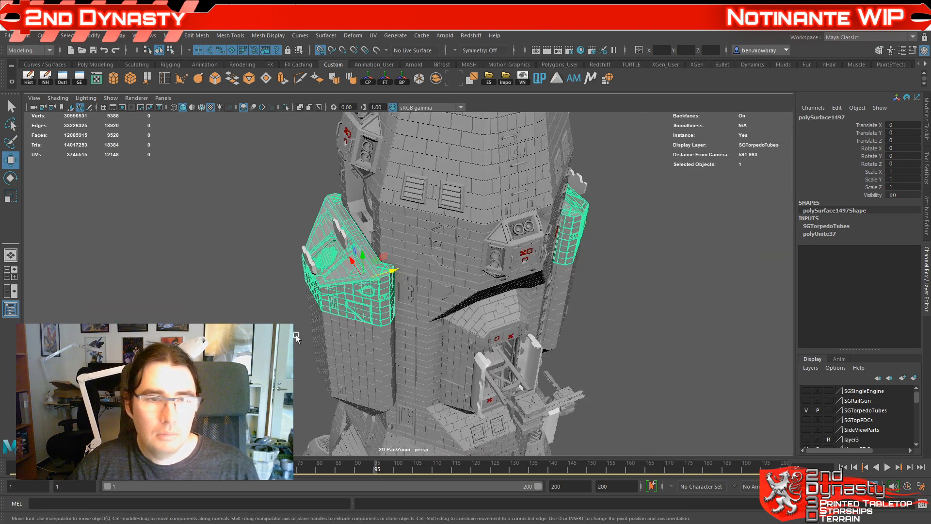
{"action": "left_click", "coordinate": [295, 336]}
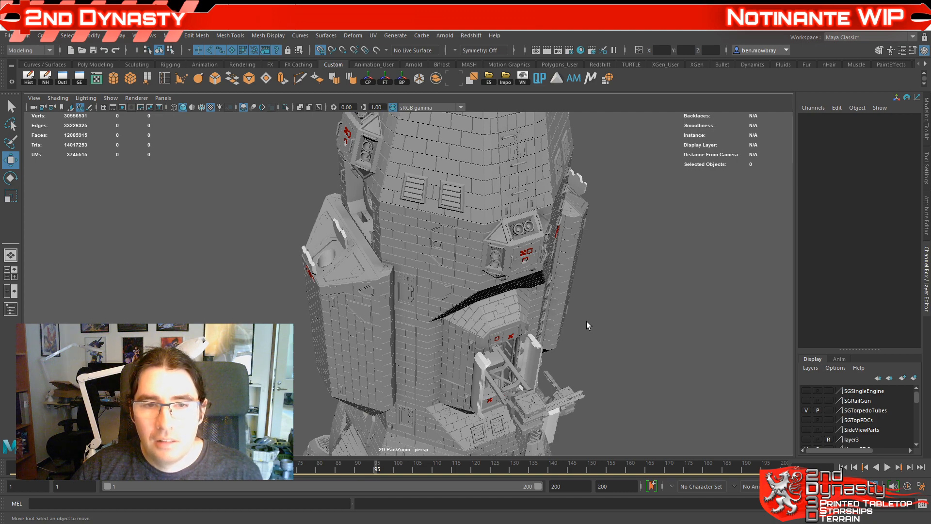
Step: Examine the open torpedo pods and the surrounding hull from several sides
{"action": "scroll", "coordinate": [374, 341], "scroll_direction": "down", "scroll_amount": 2}
{"action": "left_click_drag", "start_coordinate": [374, 340], "coordinate": [370, 280], "text": "alt"}
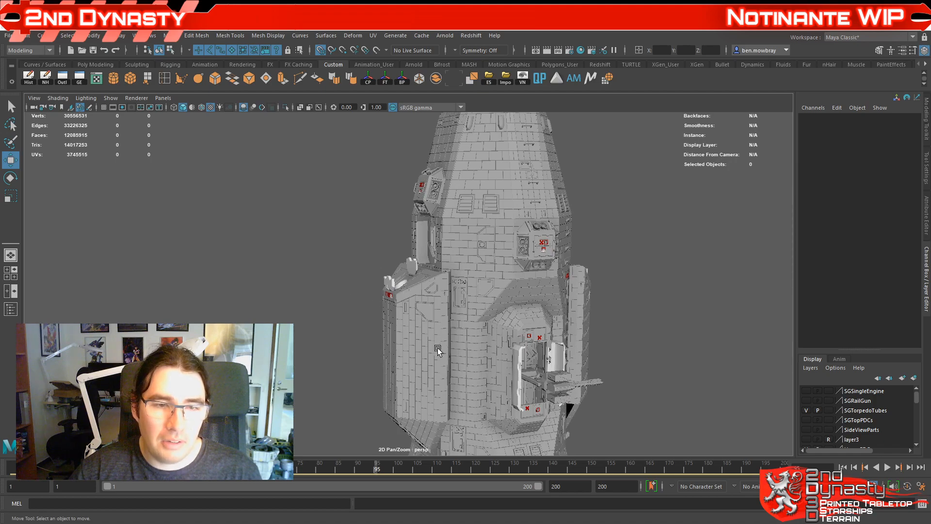
{"action": "left_click_drag", "start_coordinate": [500, 342], "coordinate": [452, 377], "text": "alt"}
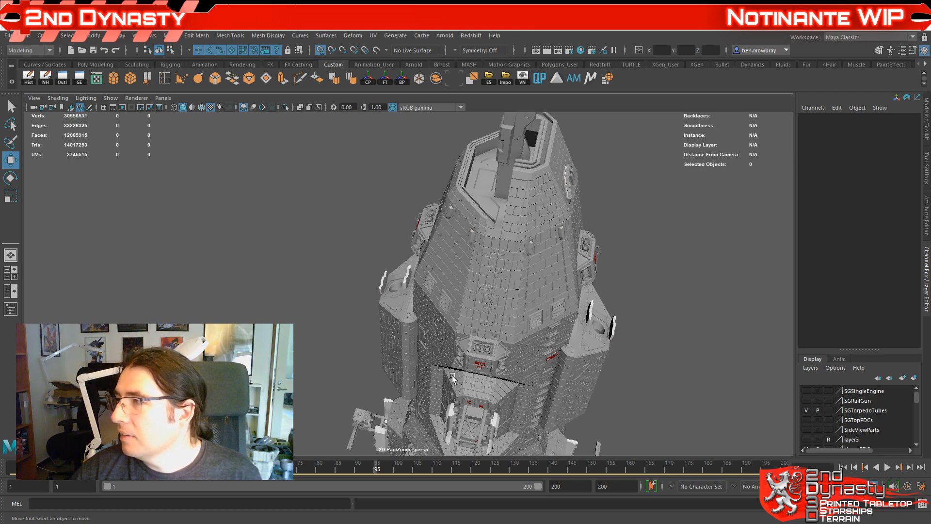
{"action": "left_click_drag", "start_coordinate": [414, 341], "coordinate": [457, 293], "text": "alt"}
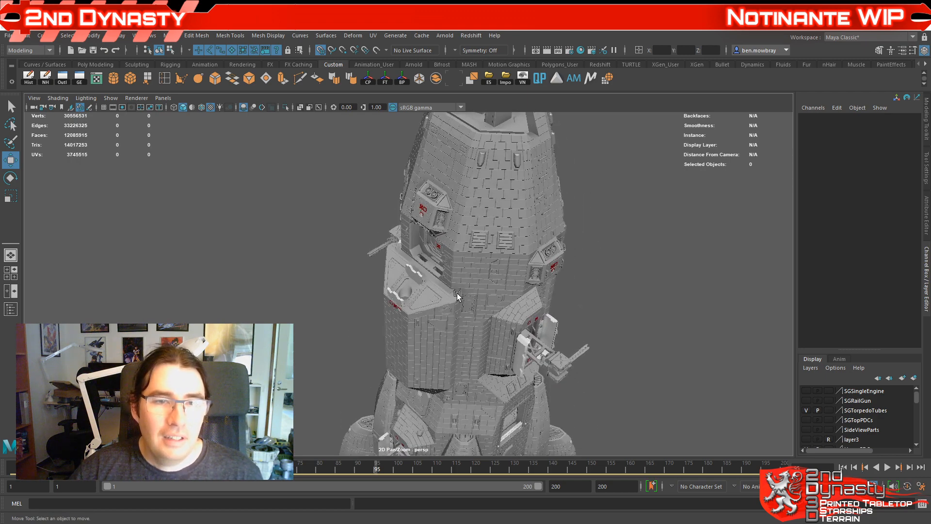
{"action": "middle_click_drag", "start_coordinate": [457, 293], "coordinate": [450, 330], "text": "alt"}
{"action": "left_click_drag", "start_coordinate": [450, 330], "coordinate": [420, 322], "text": "alt"}
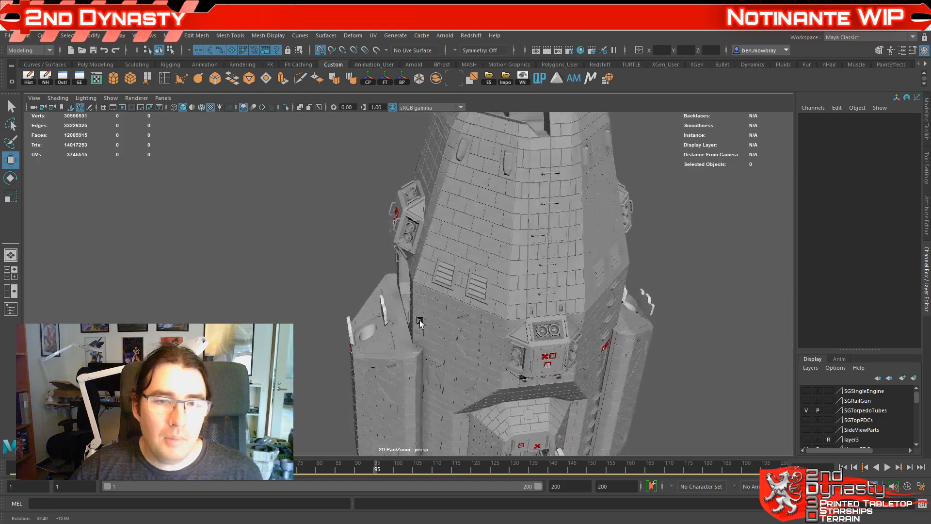
Step: Hide the rear engine section's layers, including EngineeringDeck10 and EngineeringDeck11
{"action": "middle_click_drag", "start_coordinate": [420, 322], "coordinate": [415, 356], "text": "alt"}
{"action": "scroll", "coordinate": [416, 356], "scroll_direction": "down", "scroll_amount": 1}
{"action": "left_click_drag", "start_coordinate": [418, 357], "coordinate": [553, 343], "text": "alt"}
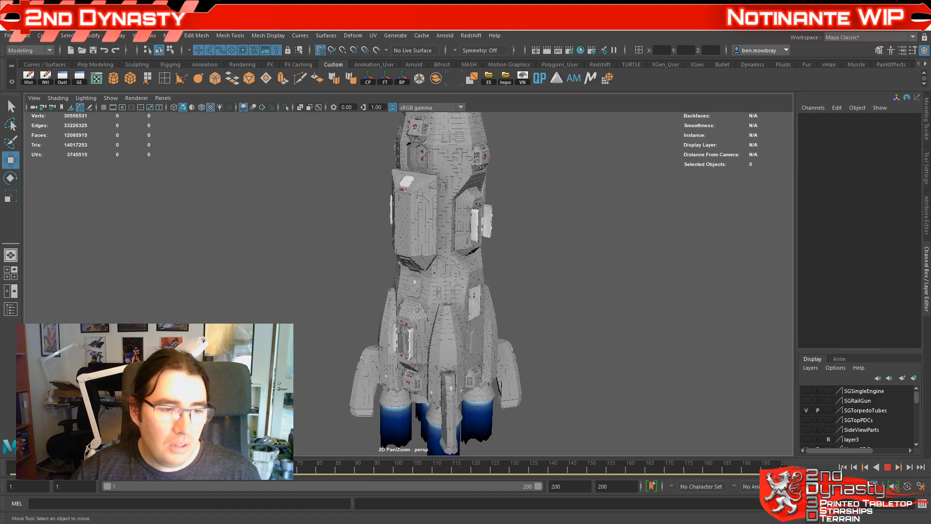
{"action": "mouse_move", "coordinate": [480, 352]}
{"action": "left_mouse_down", "text": "alt"}
{"action": "mouse_move", "coordinate": [444, 357]}
{"action": "mouse_move", "coordinate": [475, 362]}
{"action": "left_mouse_up", "text": "alt"}
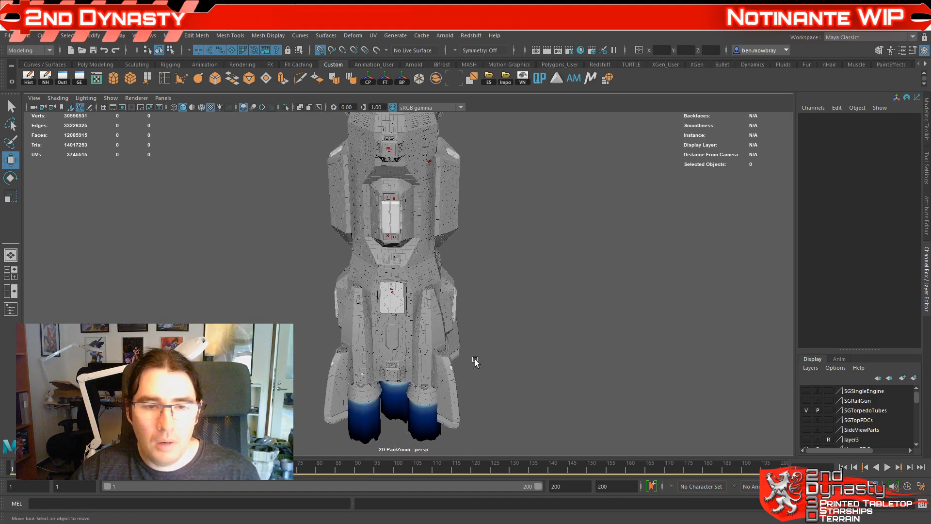
{"action": "scroll", "coordinate": [843, 424], "scroll_direction": "down", "scroll_amount": 10}
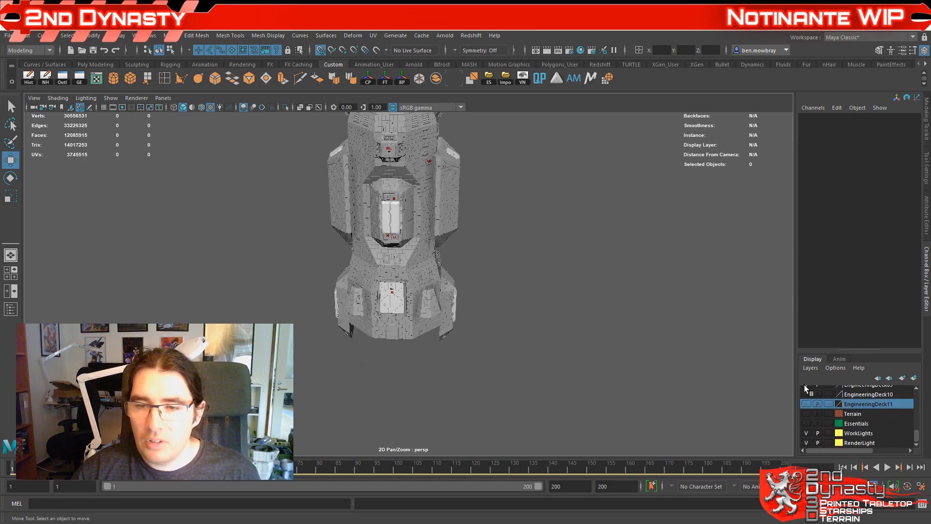
Step: Show the SGRailGun layer and view the rail gun at the ship's nose from several sides
{"action": "left_click_drag", "start_coordinate": [528, 325], "coordinate": [658, 334], "text": "alt"}
{"action": "right_click_drag", "start_coordinate": [658, 335], "coordinate": [595, 331], "text": "alt"}
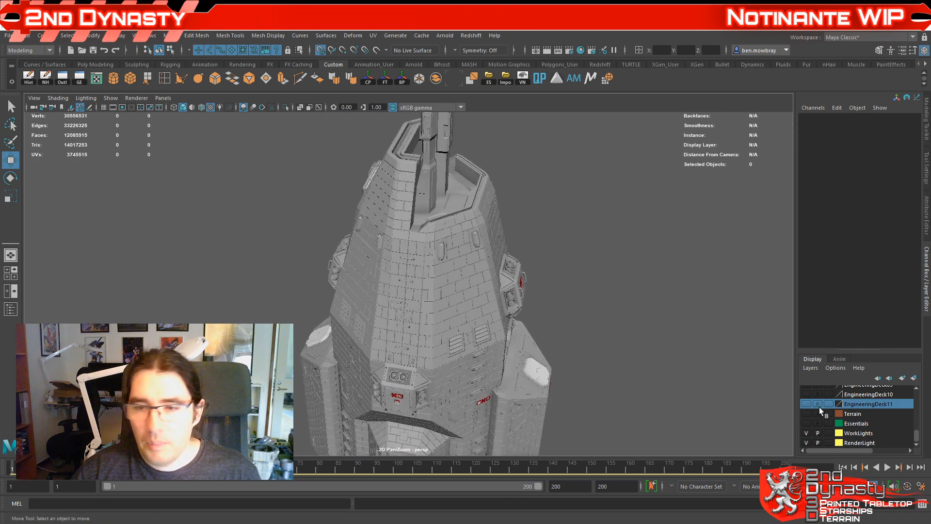
{"action": "scroll", "coordinate": [820, 406], "scroll_direction": "up", "scroll_amount": 10}
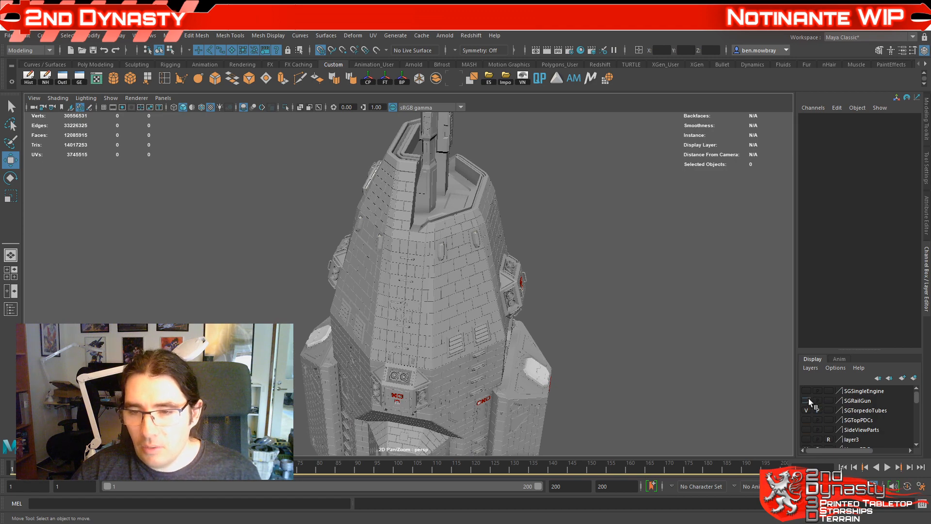
{"action": "mouse_move", "coordinate": [598, 333]}
{"action": "left_mouse_down", "text": "alt"}
{"action": "mouse_move", "coordinate": [436, 306]}
{"action": "mouse_move", "coordinate": [399, 254]}
{"action": "mouse_move", "coordinate": [447, 283]}
{"action": "mouse_move", "coordinate": [470, 313]}
{"action": "mouse_move", "coordinate": [501, 257]}
{"action": "mouse_move", "coordinate": [558, 267]}
{"action": "mouse_move", "coordinate": [609, 333]}
{"action": "mouse_move", "coordinate": [596, 327]}
{"action": "left_mouse_up", "text": "alt"}
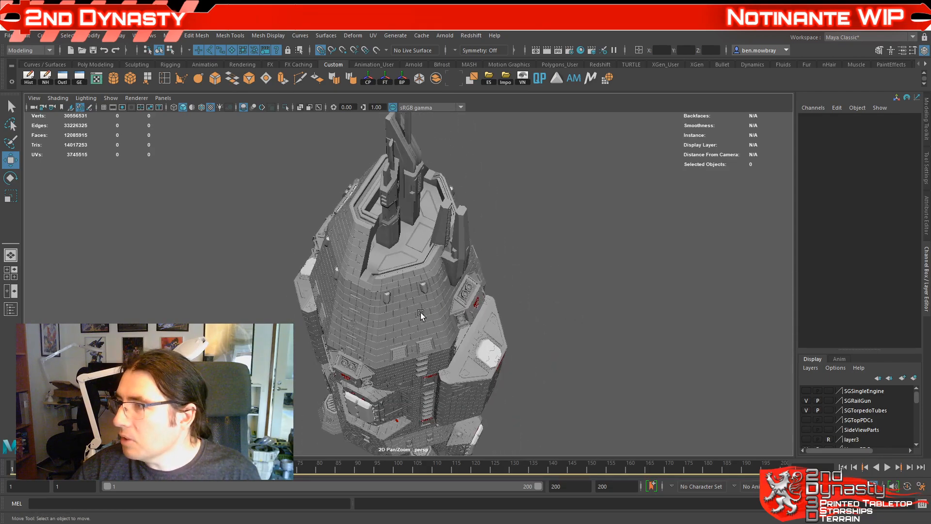
{"action": "left_click_drag", "start_coordinate": [421, 315], "coordinate": [515, 335], "text": "alt"}
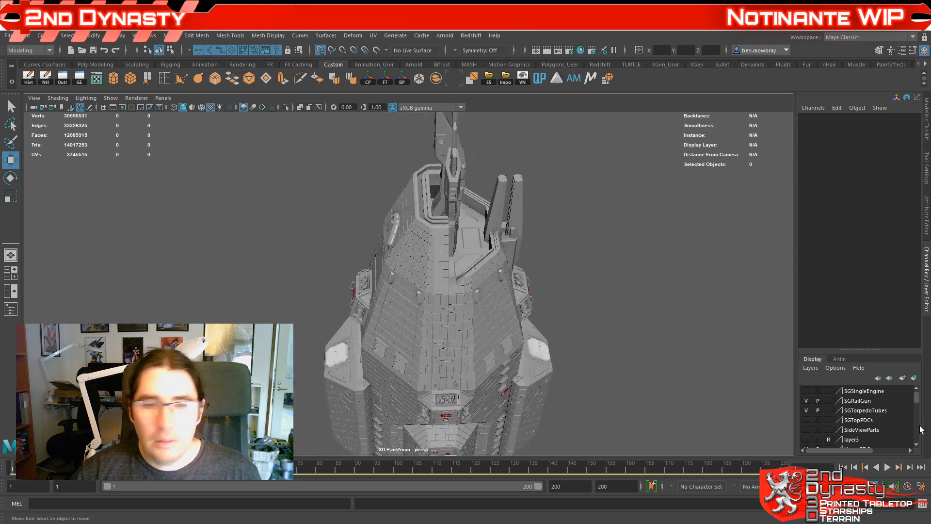
Step: Show the SGTopPDCs layer and view the deployed PDC turrets around the nose
{"action": "left_click", "coordinate": [805, 421]}
{"action": "left_click_drag", "start_coordinate": [623, 368], "coordinate": [536, 331], "text": "alt"}
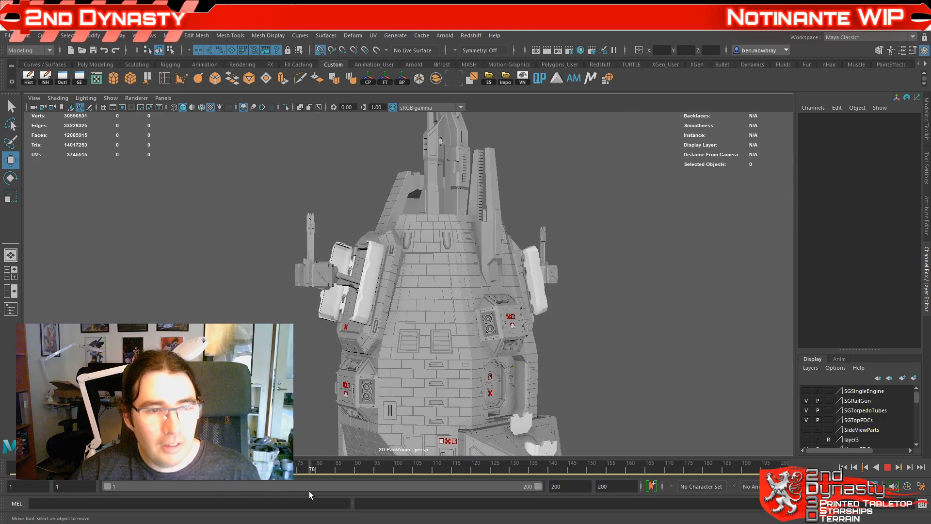
{"action": "left_click_drag", "start_coordinate": [452, 348], "coordinate": [398, 307], "text": "alt"}
{"action": "left_click_drag", "start_coordinate": [467, 357], "coordinate": [437, 326], "text": "alt"}
Step: Hide the Bridge01 and Bridge02 layers and get close to the nose hull around the PDC turrets
{"action": "scroll", "coordinate": [856, 428], "scroll_direction": "down", "scroll_amount": 5}
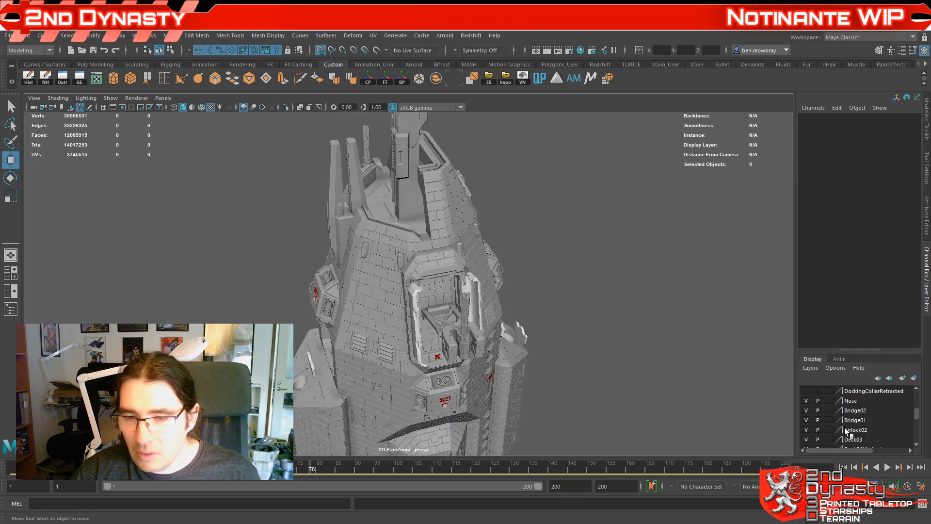
{"action": "left_click", "coordinate": [806, 420]}
{"action": "left_click", "coordinate": [805, 410]}
{"action": "left_click_drag", "start_coordinate": [530, 340], "coordinate": [414, 333], "text": "alt"}
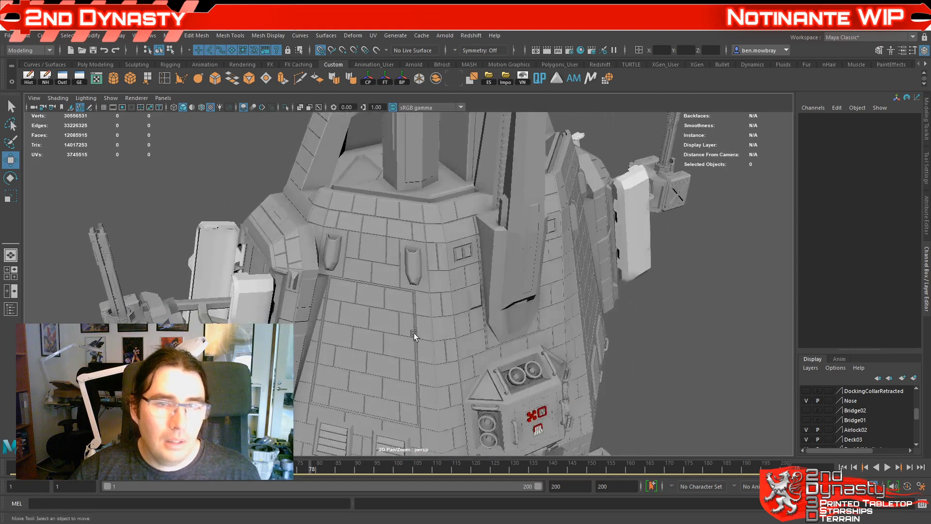
Step: Isolate the nose hull panel beside the PDC turrets, inspect its inner side, and bring back the full model
{"action": "left_click", "coordinate": [485, 318]}
{"action": "key", "text": "ctrl+1"}
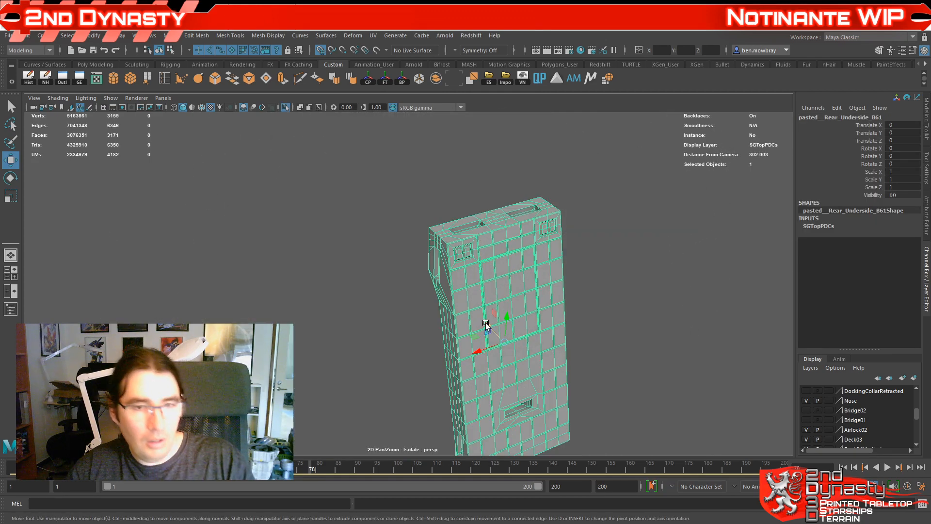
{"action": "left_click_drag", "start_coordinate": [485, 323], "coordinate": [474, 287], "text": "alt"}
{"action": "left_click", "coordinate": [474, 287]}
{"action": "middle_click_drag", "start_coordinate": [473, 287], "coordinate": [505, 309], "text": "alt"}
{"action": "scroll", "coordinate": [505, 310], "scroll_direction": "up", "scroll_amount": 5}
{"action": "left_click_drag", "start_coordinate": [505, 309], "coordinate": [457, 326], "text": "alt"}
{"action": "scroll", "coordinate": [468, 330], "scroll_direction": "down", "scroll_amount": 5}
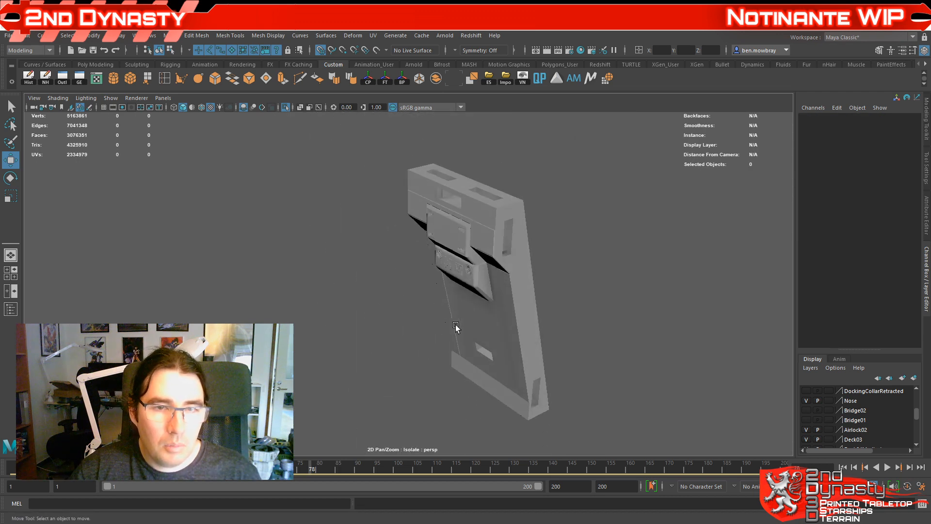
{"action": "key", "text": "ctrl+1"}
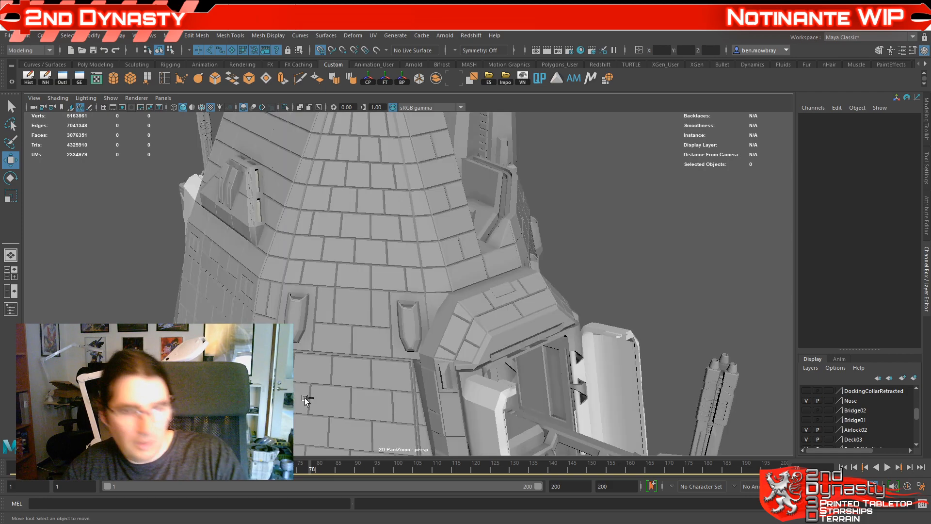
Step: Show the SGSingleEngine layer at the ship's stern
{"action": "left_click_drag", "start_coordinate": [639, 240], "coordinate": [376, 297], "text": "alt"}
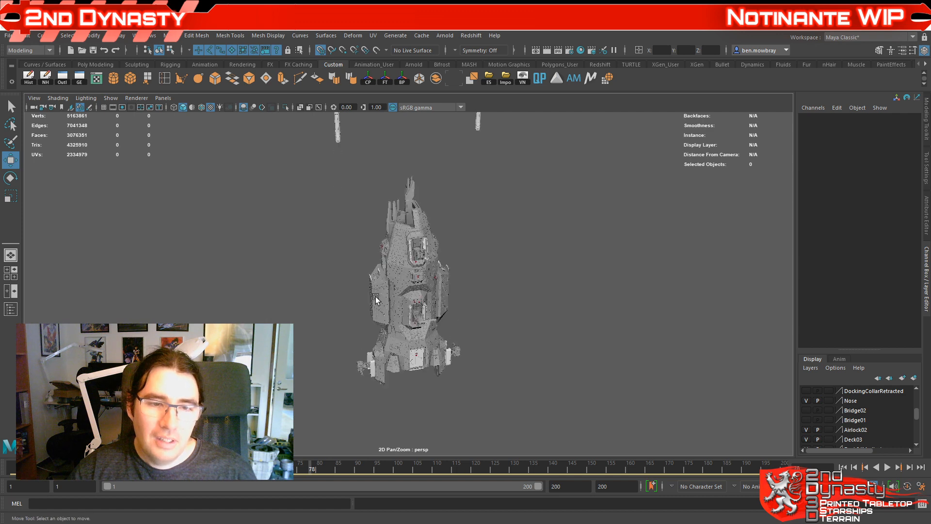
{"action": "middle_click_drag", "start_coordinate": [393, 317], "coordinate": [426, 241], "text": "alt"}
{"action": "scroll", "coordinate": [837, 418], "scroll_direction": "up", "scroll_amount": 5}
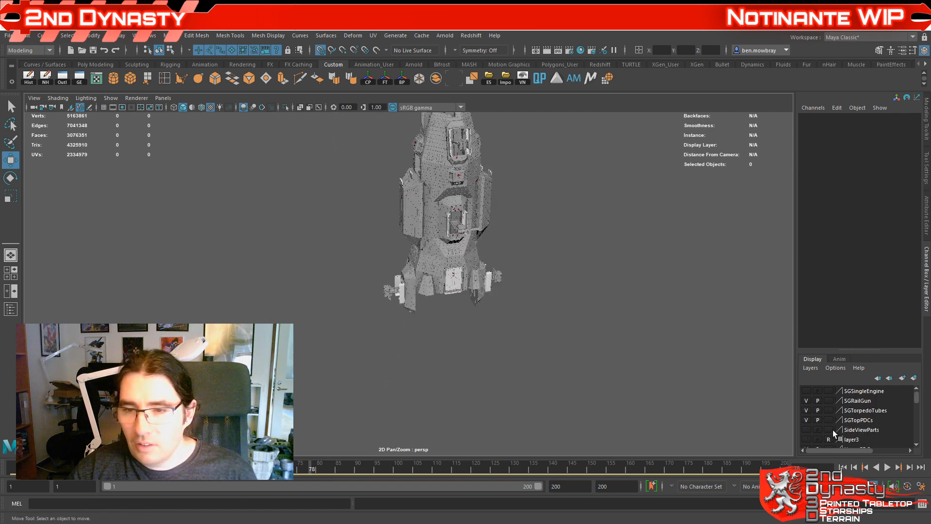
{"action": "left_click", "coordinate": [806, 391]}
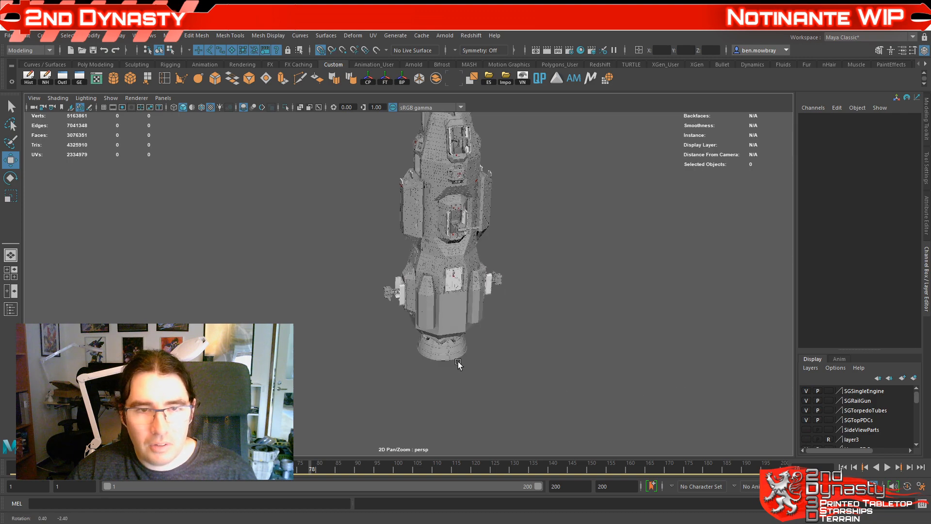
Step: Examine the single-engine stern and the deployed PDC turrets around the whole ship
{"action": "left_click_drag", "start_coordinate": [459, 366], "coordinate": [380, 304], "text": "alt"}
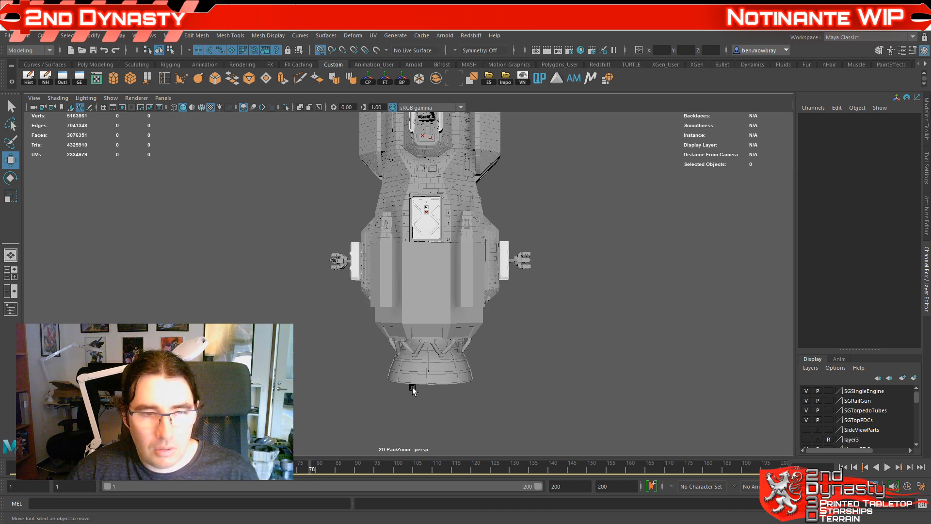
{"action": "left_click_drag", "start_coordinate": [487, 334], "coordinate": [538, 325], "text": "alt"}
{"action": "middle_click_drag", "start_coordinate": [494, 234], "coordinate": [530, 332], "text": "alt"}
{"action": "left_click_drag", "start_coordinate": [530, 332], "coordinate": [581, 347], "text": "alt"}
{"action": "scroll", "coordinate": [495, 294], "scroll_direction": "down", "scroll_amount": 5}
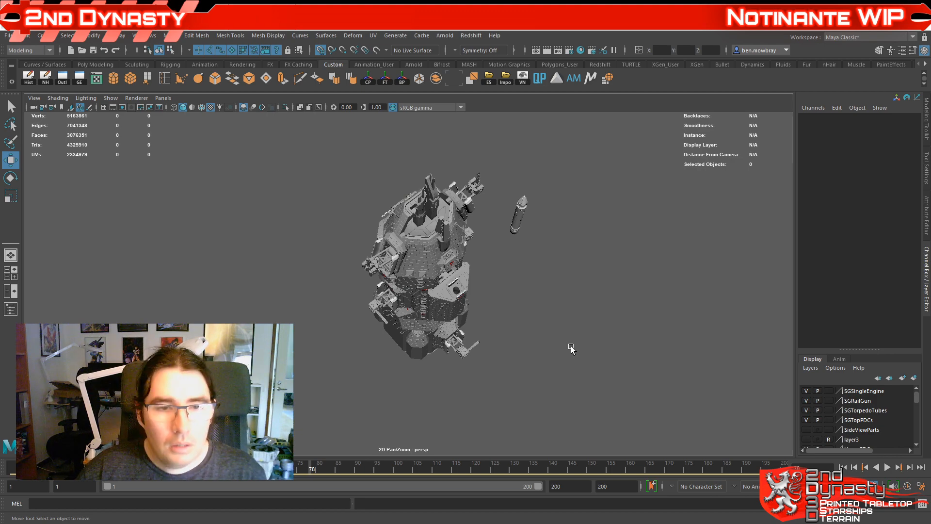
{"action": "scroll", "coordinate": [476, 371], "scroll_direction": "up", "scroll_amount": 5}
{"action": "left_click_drag", "start_coordinate": [476, 373], "coordinate": [508, 291], "text": "alt"}
{"action": "right_click_drag", "start_coordinate": [508, 291], "coordinate": [477, 320], "text": "alt"}
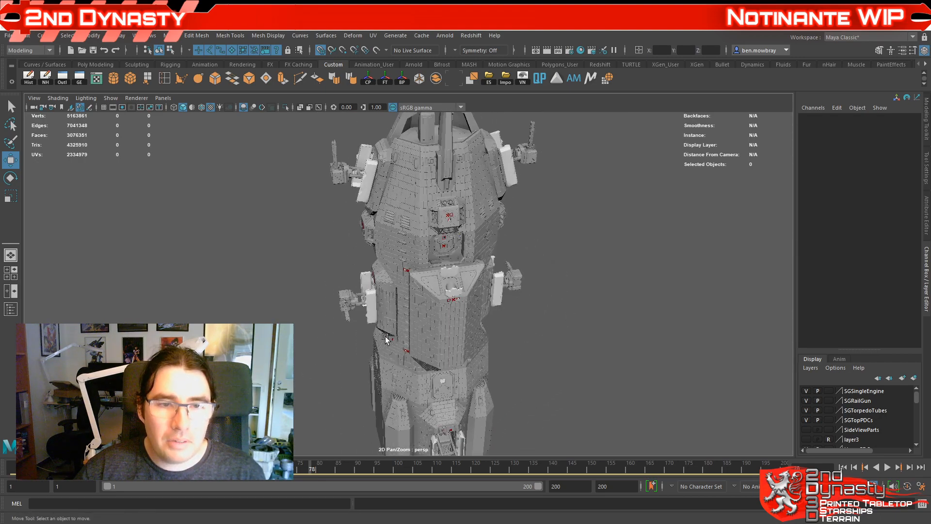
{"action": "left_click_drag", "start_coordinate": [385, 338], "coordinate": [454, 341], "text": "alt"}
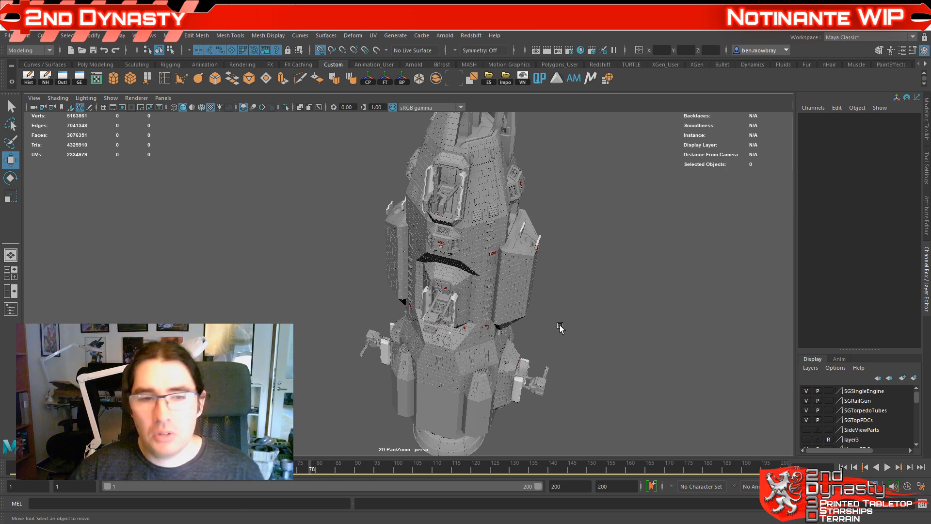
Step: Select the frame of the open PDC turret bay on the nose for a closer look
{"action": "left_click_drag", "start_coordinate": [559, 308], "coordinate": [297, 256], "text": "alt"}
{"action": "scroll", "coordinate": [459, 348], "scroll_direction": "up", "scroll_amount": 5}
{"action": "left_click", "coordinate": [437, 324]}
{"action": "middle_click_drag", "start_coordinate": [297, 256], "coordinate": [448, 353], "text": "alt"}
{"action": "scroll", "coordinate": [437, 316], "scroll_direction": "up", "scroll_amount": 5}
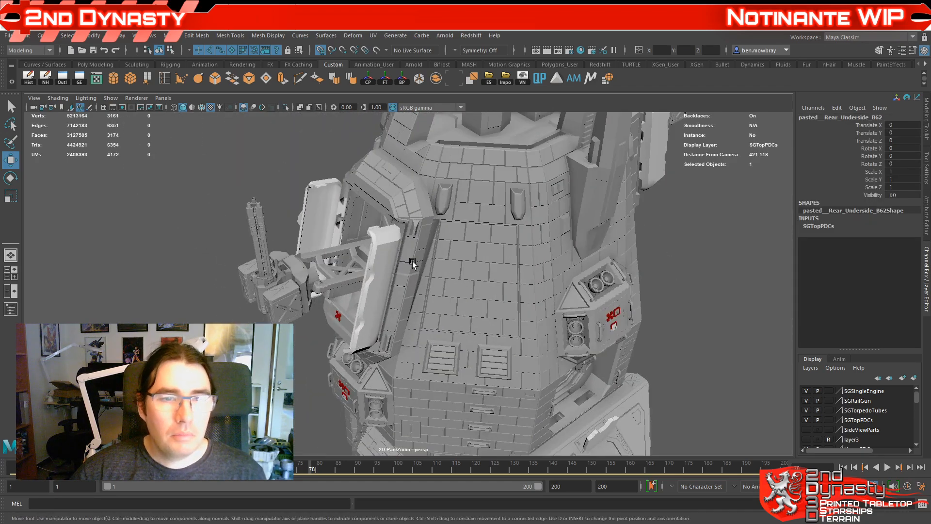
{"action": "left_click", "coordinate": [413, 262]}
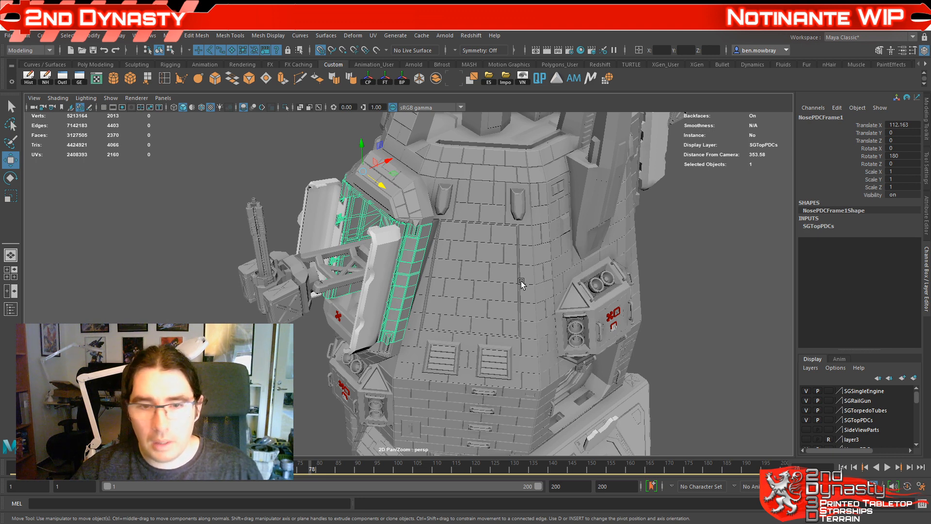
{"action": "right_click_drag", "start_coordinate": [542, 270], "coordinate": [444, 243], "text": "alt"}
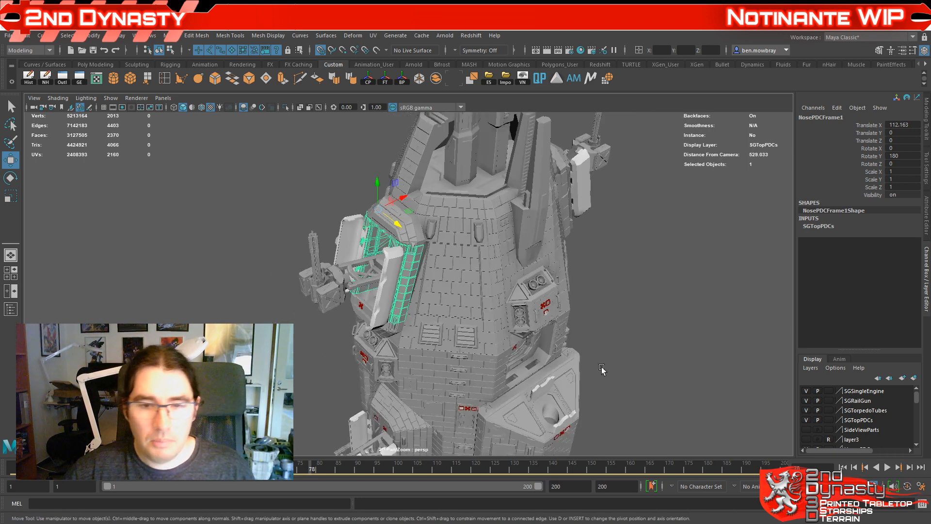
Step: Isolate the torpedo pod's middle hull section, inspect its separate pieces, and bring back the full model
{"action": "middle_click_drag", "start_coordinate": [607, 381], "coordinate": [557, 263], "text": "alt"}
{"action": "left_click", "coordinate": [493, 364]}
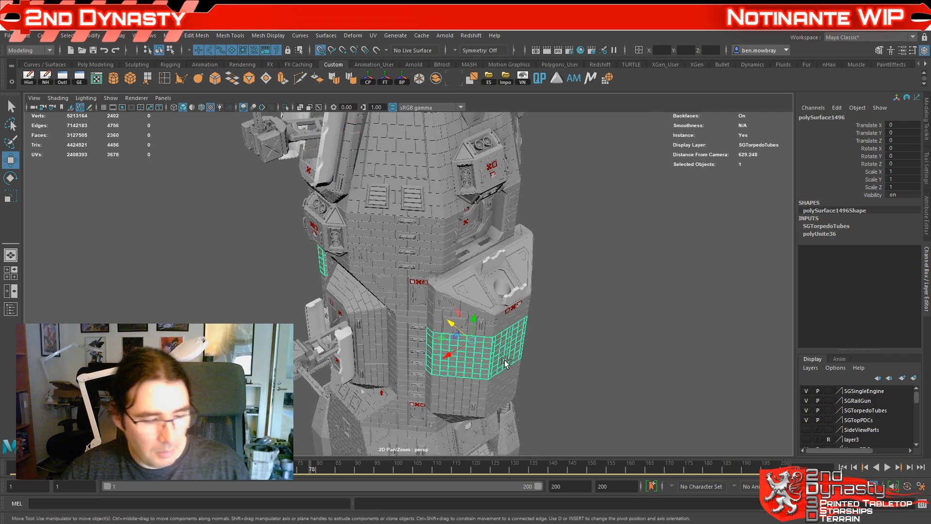
{"action": "key", "text": "ctrl+1"}
{"action": "left_click_drag", "start_coordinate": [503, 364], "coordinate": [567, 335], "text": "alt"}
{"action": "middle_click_drag", "start_coordinate": [567, 336], "coordinate": [521, 313], "text": "alt"}
{"action": "right_click_drag", "start_coordinate": [521, 312], "coordinate": [509, 340], "text": "alt"}
{"action": "left_click_drag", "start_coordinate": [510, 340], "coordinate": [523, 195], "text": "alt"}
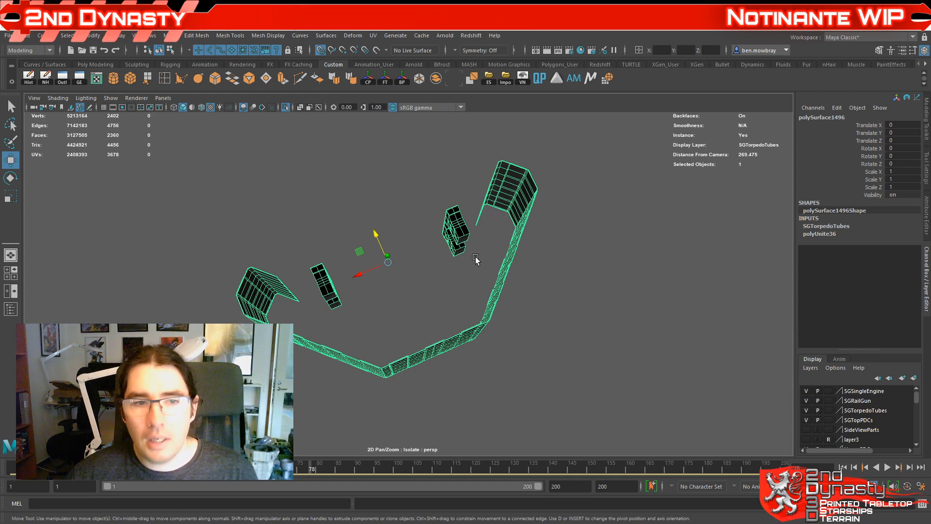
{"action": "left_click_drag", "start_coordinate": [434, 316], "coordinate": [376, 265], "text": "alt"}
{"action": "scroll", "coordinate": [376, 265], "scroll_direction": "down", "scroll_amount": 3}
{"action": "middle_click_drag", "start_coordinate": [376, 265], "coordinate": [391, 341], "text": "alt"}
{"action": "key", "text": "ctrl+1"}
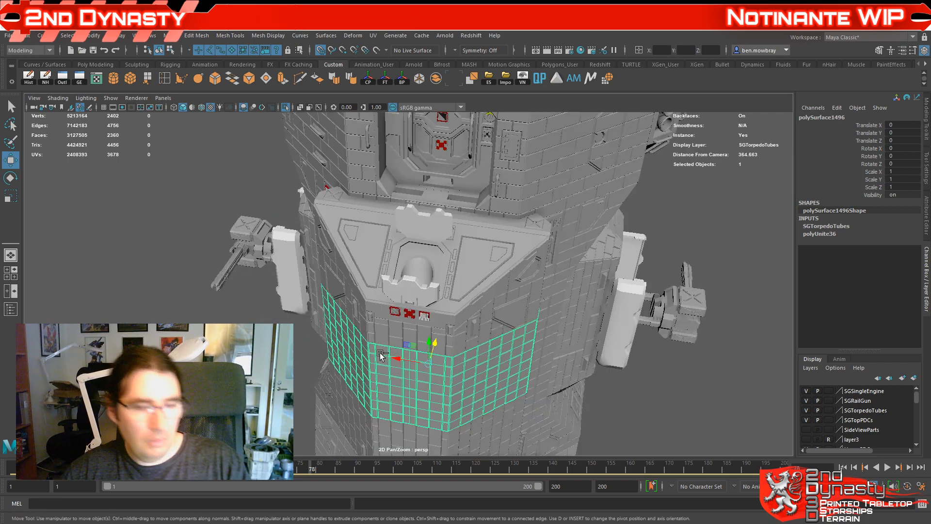
Step: Examine the single engine's nozzle and support struts from below the stern
{"action": "scroll", "coordinate": [380, 342], "scroll_direction": "down", "scroll_amount": 3}
{"action": "scroll", "coordinate": [380, 342], "scroll_direction": "down", "scroll_amount": 1}
{"action": "left_click_drag", "start_coordinate": [380, 343], "coordinate": [474, 318], "text": "alt"}
{"action": "scroll", "coordinate": [474, 318], "scroll_direction": "down", "scroll_amount": 4}
{"action": "middle_click_drag", "start_coordinate": [451, 337], "coordinate": [456, 261], "text": "alt"}
{"action": "left_click_drag", "start_coordinate": [456, 261], "coordinate": [391, 270], "text": "alt"}
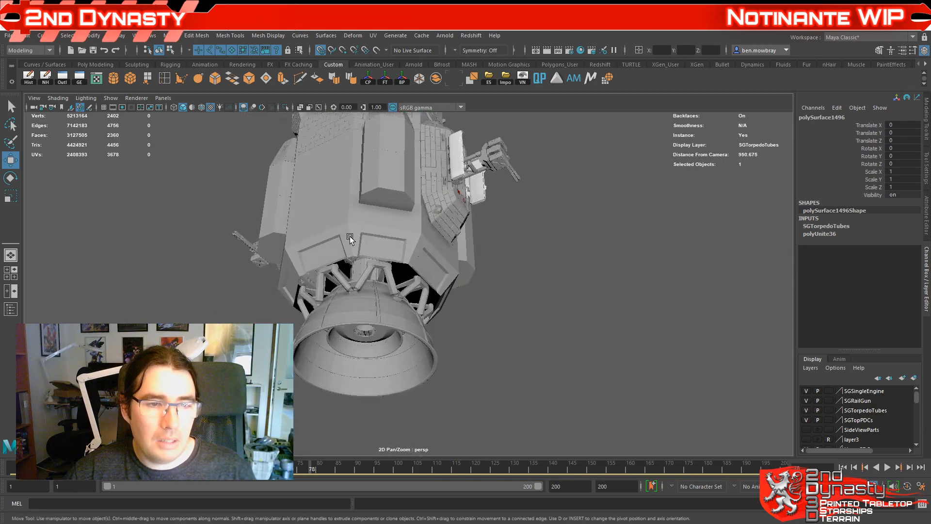
{"action": "left_click_drag", "start_coordinate": [350, 237], "coordinate": [381, 297], "text": "alt"}
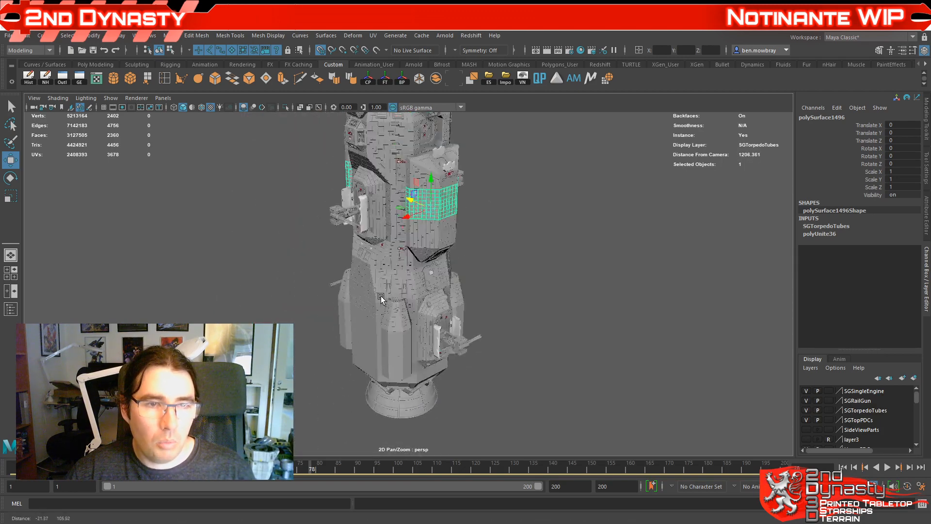
Step: Clear the selection and examine the torpedo pods, PDC bays and rail gun along the upper hull
{"action": "middle_click_drag", "start_coordinate": [381, 297], "coordinate": [392, 378], "text": "alt"}
{"action": "left_click_drag", "start_coordinate": [410, 297], "coordinate": [480, 314], "text": "alt"}
{"action": "middle_click_drag", "start_coordinate": [480, 313], "coordinate": [426, 306], "text": "alt"}
{"action": "scroll", "coordinate": [426, 306], "scroll_direction": "up", "scroll_amount": 3}
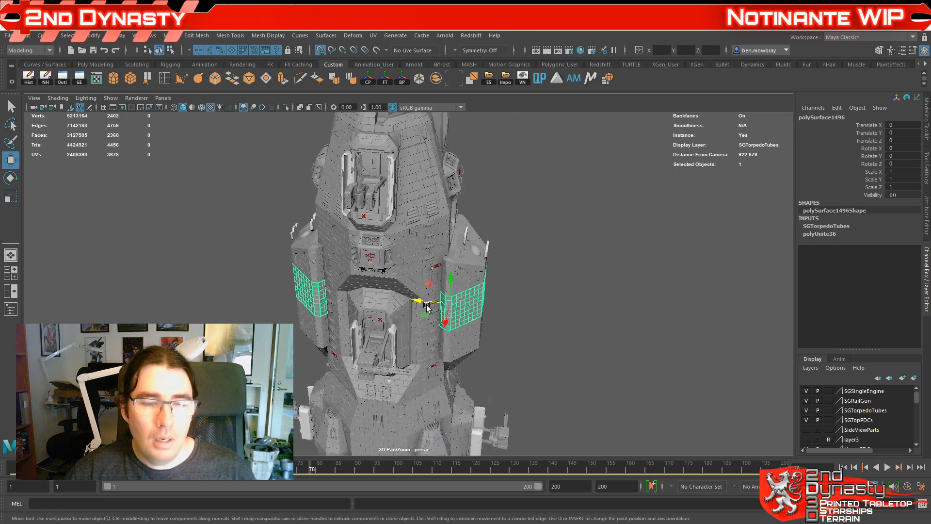
{"action": "left_click_drag", "start_coordinate": [426, 306], "coordinate": [468, 311], "text": "alt"}
{"action": "left_click", "coordinate": [554, 301]}
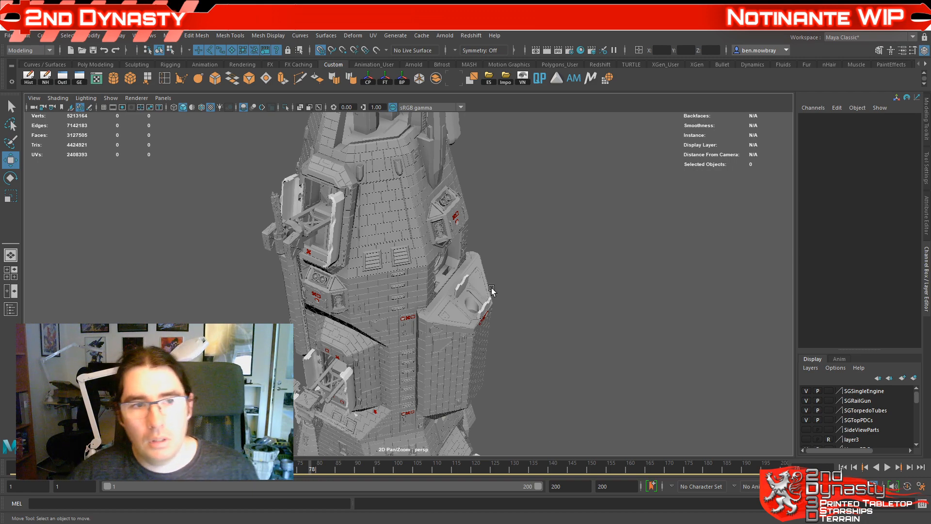
{"action": "left_click_drag", "start_coordinate": [357, 265], "coordinate": [449, 330], "text": "alt"}
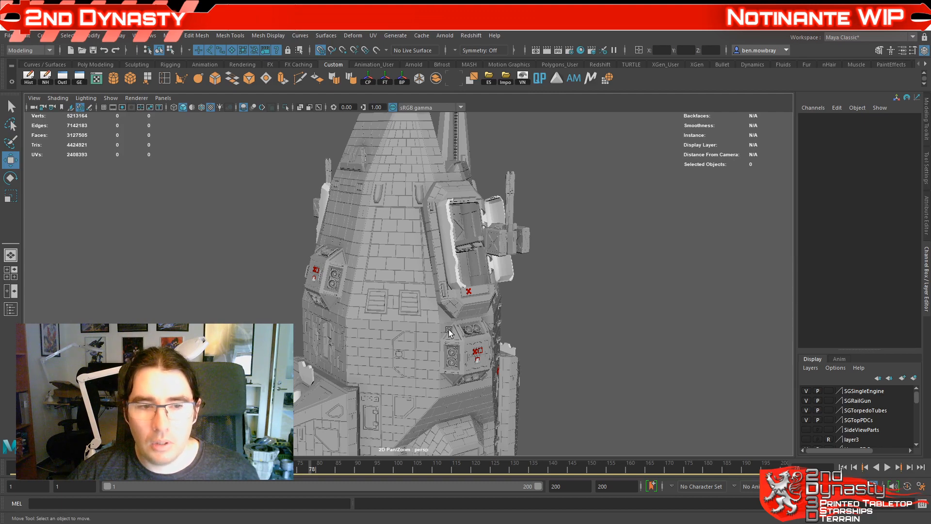
{"action": "scroll", "coordinate": [449, 329], "scroll_direction": "down", "scroll_amount": 4}
{"action": "left_click_drag", "start_coordinate": [482, 306], "coordinate": [501, 348], "text": "alt"}
{"action": "scroll", "coordinate": [501, 348], "scroll_direction": "up", "scroll_amount": 5}
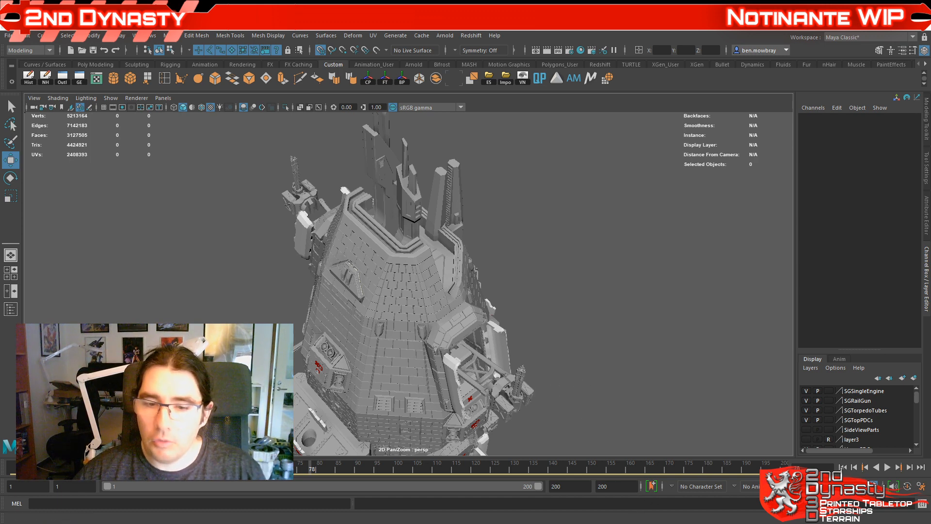
Step: Switch to the other Maya window with the Chimera Cerberus scene and examine the ship's side hull and windows
{"action": "mouse_move", "coordinate": [574, 523]}
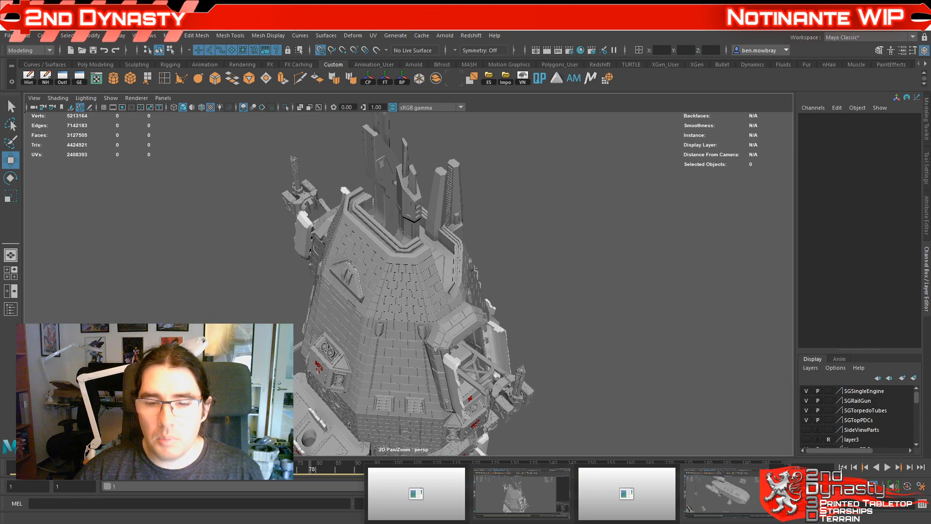
{"action": "left_click", "coordinate": [728, 495]}
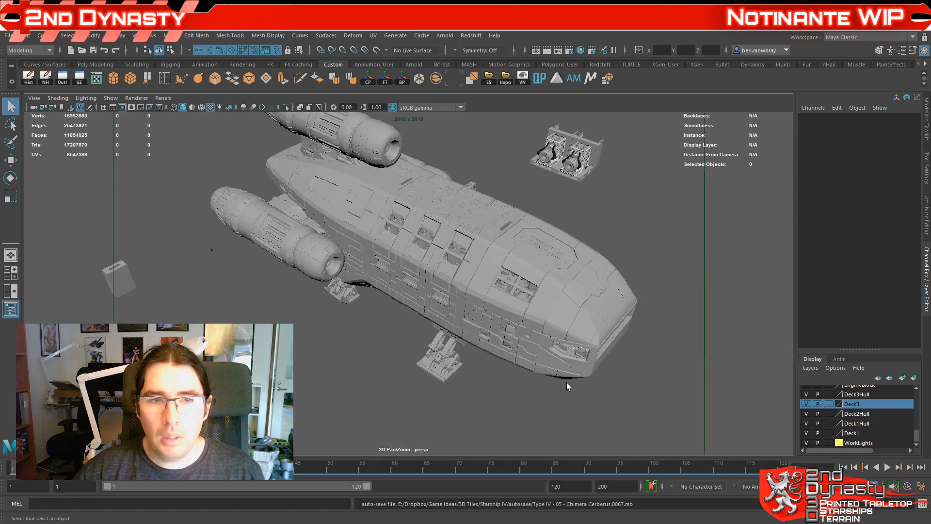
{"action": "left_click_drag", "start_coordinate": [566, 353], "coordinate": [409, 358], "text": "alt"}
{"action": "scroll", "coordinate": [431, 249], "scroll_direction": "up", "scroll_amount": 4}
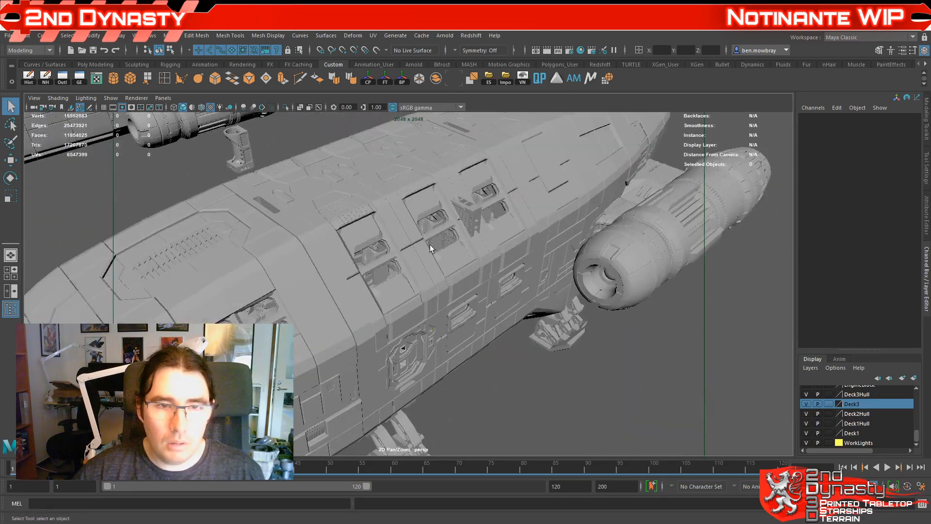
Step: Select a floor tile inside the ship's side window, clear the selection, and examine the hull, engines and landing legs
{"action": "left_click", "coordinate": [474, 218]}
{"action": "scroll", "coordinate": [474, 235], "scroll_direction": "down", "scroll_amount": 6}
{"action": "left_click_drag", "start_coordinate": [458, 293], "coordinate": [484, 309], "text": "alt"}
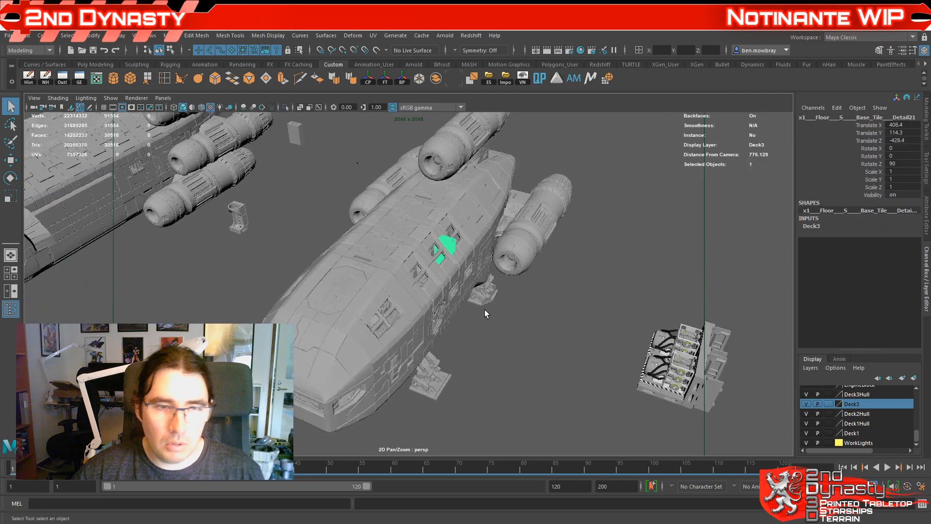
{"action": "scroll", "coordinate": [484, 309], "scroll_direction": "up", "scroll_amount": 2}
{"action": "left_click", "coordinate": [485, 310]}
{"action": "left_click_drag", "start_coordinate": [497, 353], "coordinate": [474, 362], "text": "alt"}
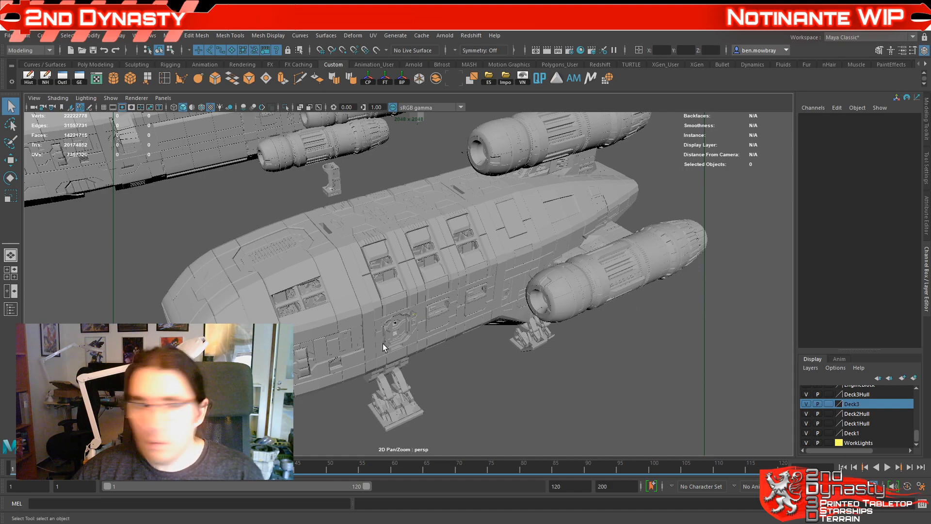
{"action": "left_click_drag", "start_coordinate": [593, 307], "coordinate": [466, 340], "text": "alt"}
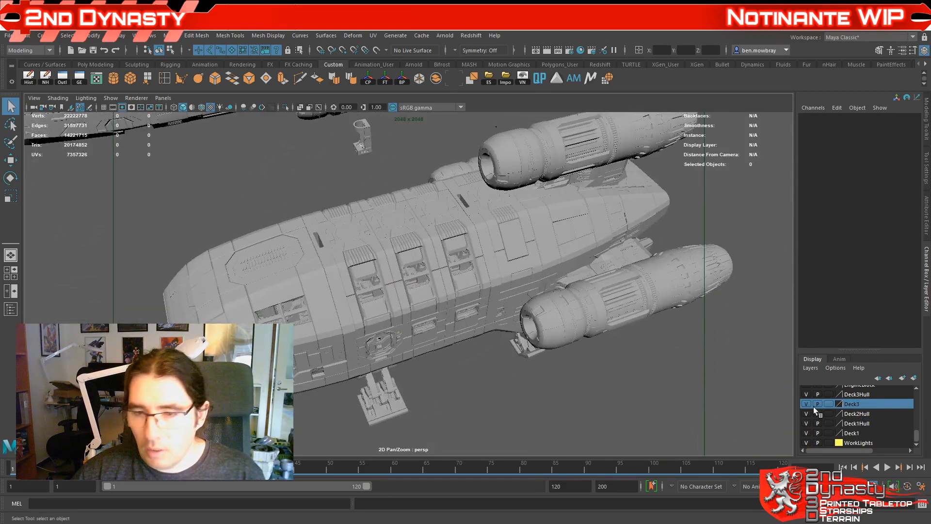
Step: Hide the Deck3Hull layer and examine the third deck's seating area up close
{"action": "left_click", "coordinate": [806, 394]}
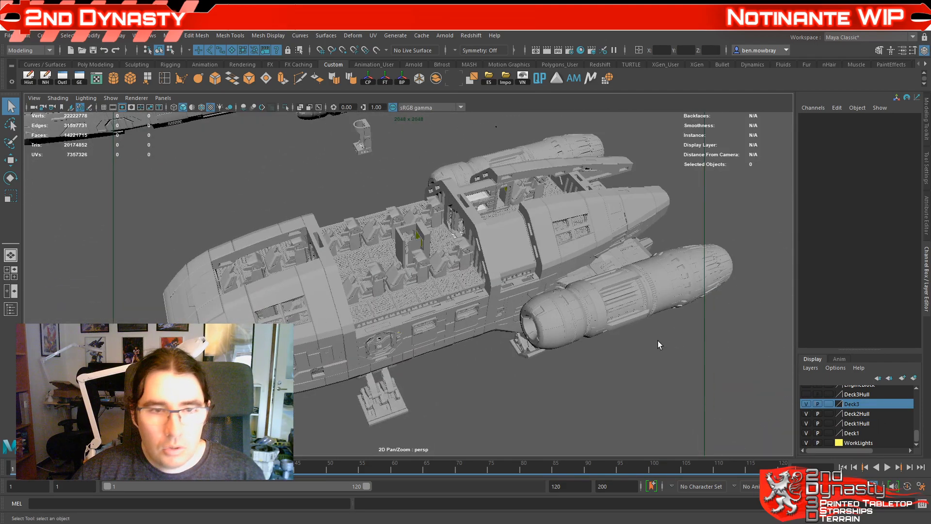
{"action": "left_click_drag", "start_coordinate": [487, 325], "coordinate": [715, 353], "text": "alt"}
{"action": "scroll", "coordinate": [461, 338], "scroll_direction": "up", "scroll_amount": 5}
{"action": "middle_click_drag", "start_coordinate": [468, 286], "coordinate": [526, 353], "text": "alt"}
{"action": "scroll", "coordinate": [526, 352], "scroll_direction": "up", "scroll_amount": 3}
{"action": "left_click_drag", "start_coordinate": [527, 353], "coordinate": [485, 343], "text": "alt"}
{"action": "scroll", "coordinate": [535, 351], "scroll_direction": "down", "scroll_amount": 4}
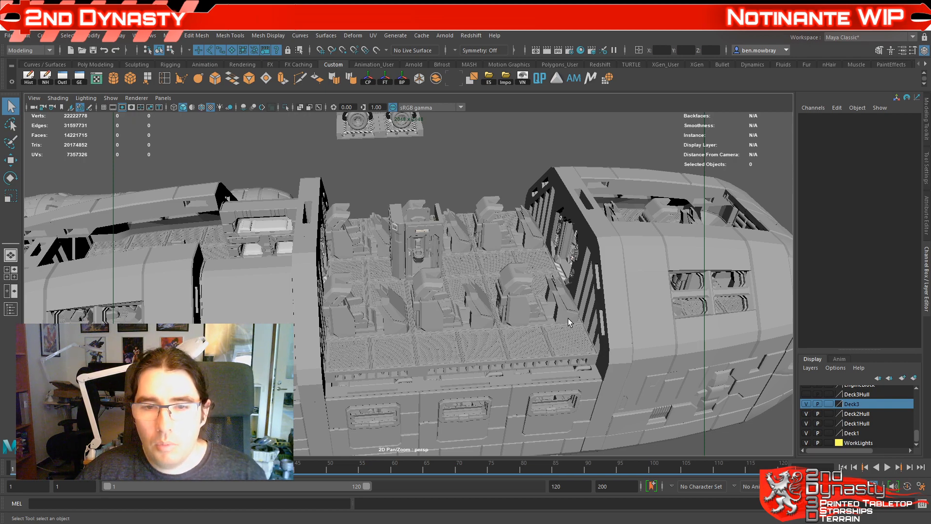
Step: Examine the third deck's bulkhead doorway and aft corridor, and the ship's front windows
{"action": "left_click_drag", "start_coordinate": [549, 269], "coordinate": [507, 289], "text": "alt"}
{"action": "right_click_drag", "start_coordinate": [443, 305], "coordinate": [476, 285], "text": "alt"}
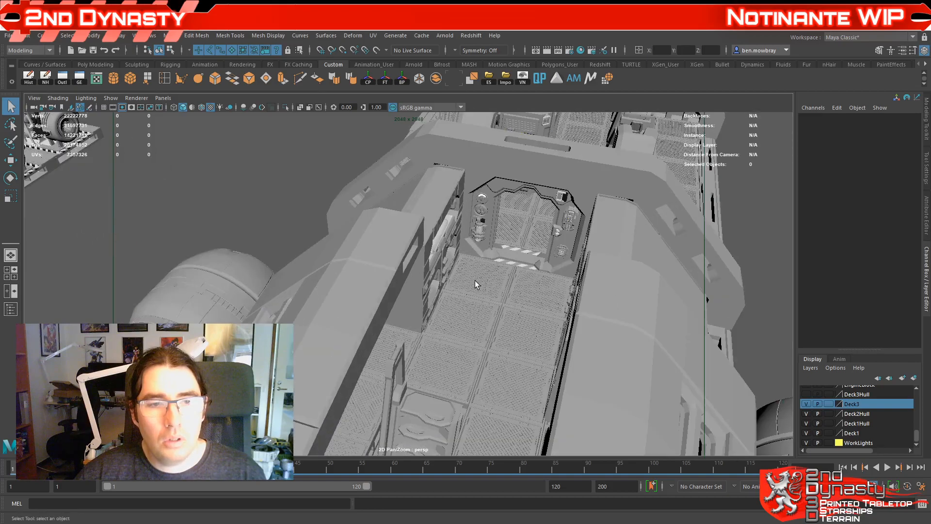
{"action": "left_click_drag", "start_coordinate": [476, 285], "coordinate": [538, 278], "text": "alt"}
{"action": "right_click_drag", "start_coordinate": [486, 208], "coordinate": [420, 221], "text": "alt"}
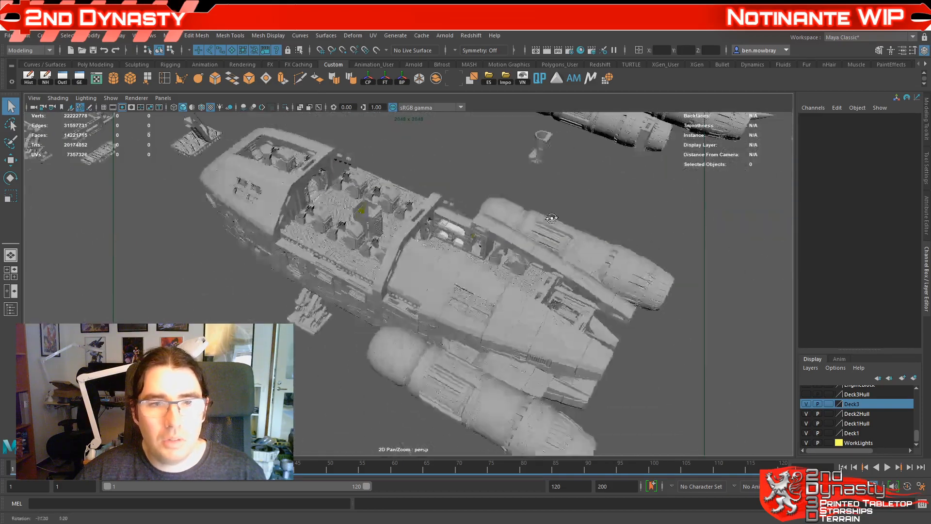
{"action": "left_click_drag", "start_coordinate": [466, 238], "coordinate": [647, 201], "text": "alt"}
{"action": "middle_click_drag", "start_coordinate": [499, 297], "coordinate": [665, 231], "text": "alt"}
{"action": "right_click_drag", "start_coordinate": [631, 243], "coordinate": [671, 260], "text": "alt"}
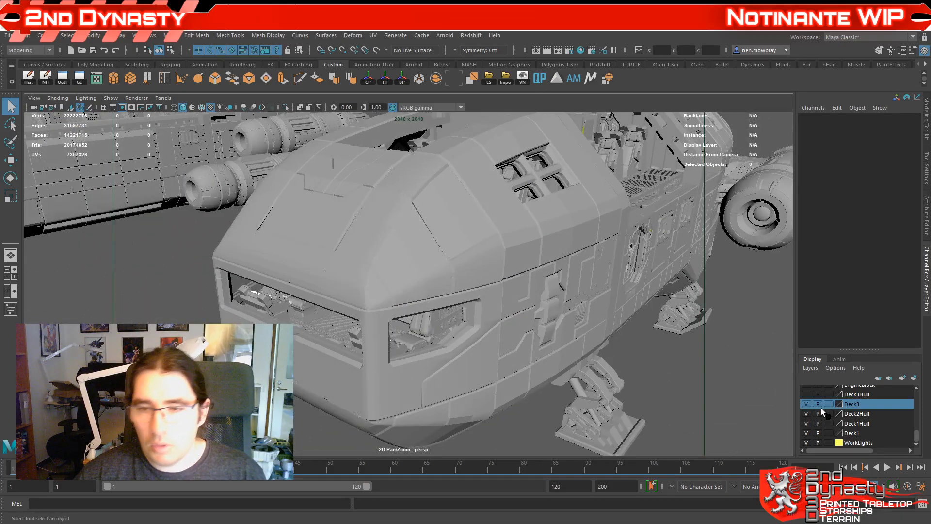
Step: Examine the forward compartment through the bow's roof opening, from behind and from directly above
{"action": "left_click_drag", "start_coordinate": [657, 258], "coordinate": [412, 286], "text": "alt"}
{"action": "middle_click_drag", "start_coordinate": [311, 214], "coordinate": [461, 312], "text": "alt"}
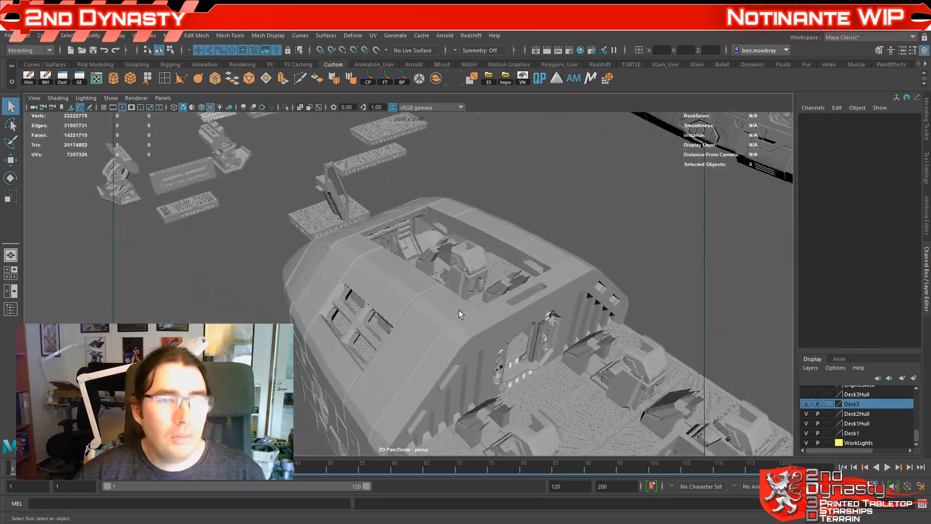
{"action": "left_click_drag", "start_coordinate": [462, 312], "coordinate": [501, 315], "text": "alt"}
{"action": "right_click_drag", "start_coordinate": [501, 316], "coordinate": [451, 315], "text": "alt"}
{"action": "left_click_drag", "start_coordinate": [475, 316], "coordinate": [507, 256], "text": "alt"}
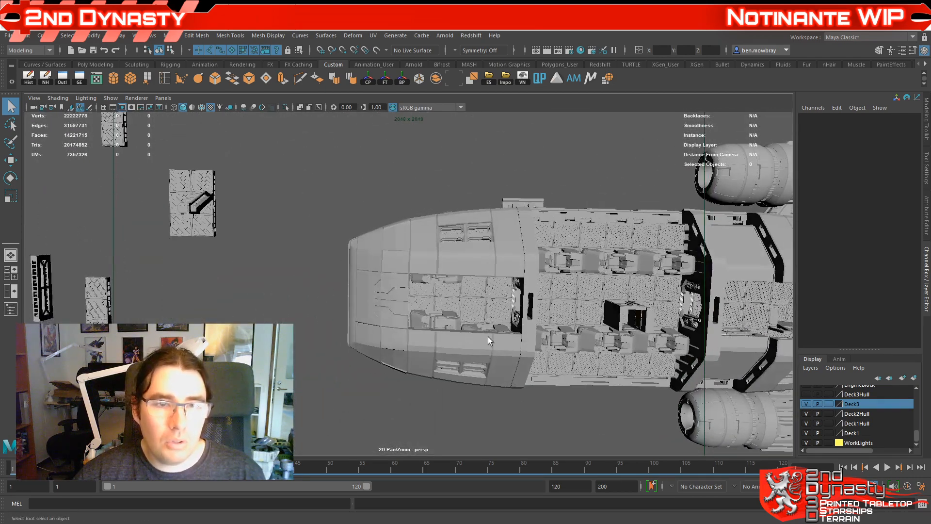
Step: Select the bridge and neighbouring side hull sections on the open-deck ship in turn to compare the Deck2Hull pieces
{"action": "right_click_drag", "start_coordinate": [403, 282], "coordinate": [410, 234], "text": "alt"}
{"action": "middle_click_drag", "start_coordinate": [398, 180], "coordinate": [424, 355], "text": "alt"}
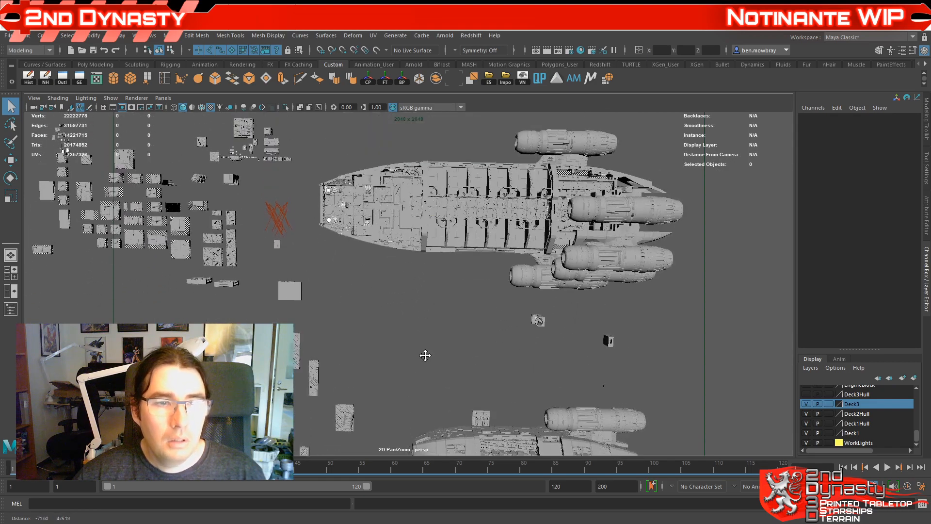
{"action": "right_click_drag", "start_coordinate": [423, 355], "coordinate": [427, 400], "text": "alt"}
{"action": "middle_click_drag", "start_coordinate": [367, 182], "coordinate": [438, 284], "text": "alt"}
{"action": "left_click", "coordinate": [301, 235]}
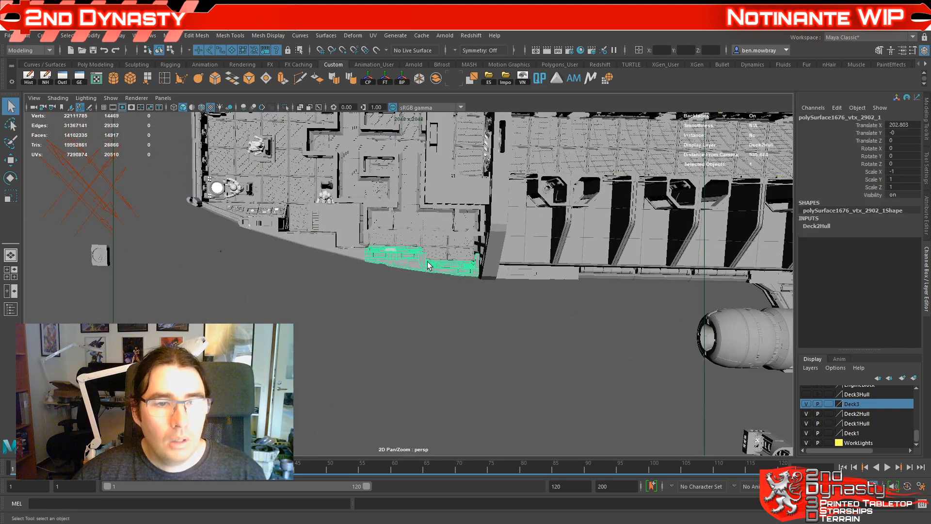
{"action": "left_click", "coordinate": [227, 217]}
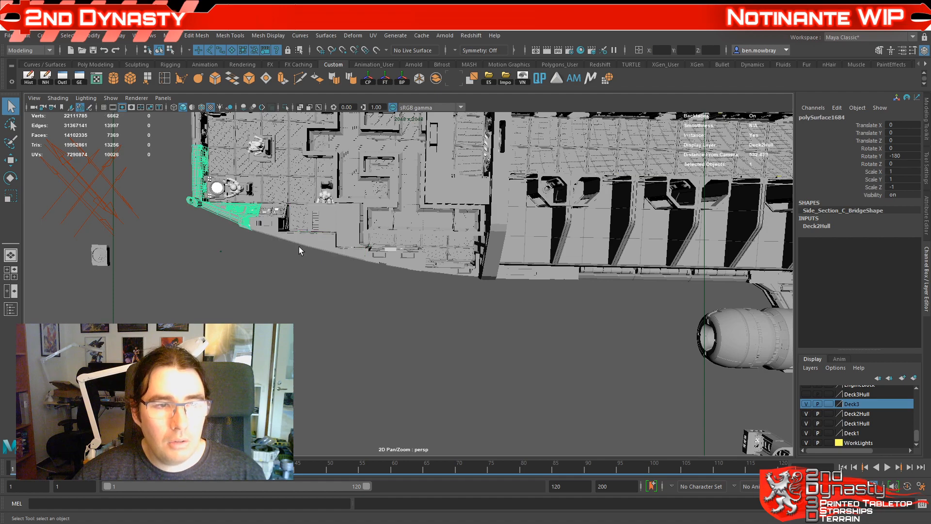
{"action": "left_click", "coordinate": [393, 261]}
{"action": "left_click", "coordinate": [223, 218]}
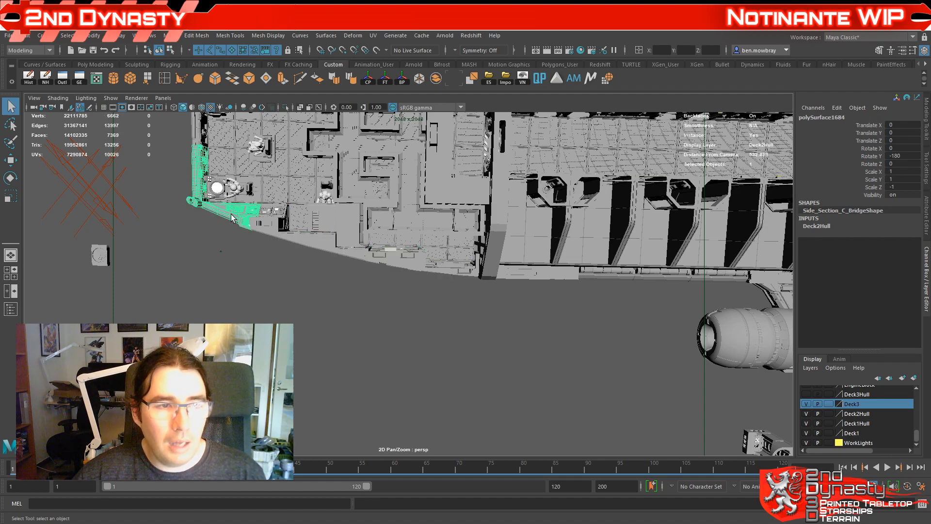
Step: Return to the ship with the exposed third deck and examine its three compartments from above and from the side
{"action": "right_click_drag", "start_coordinate": [440, 347], "coordinate": [431, 238], "text": "alt"}
{"action": "middle_click_drag", "start_coordinate": [574, 349], "coordinate": [520, 181], "text": "alt"}
{"action": "right_click_drag", "start_coordinate": [514, 187], "coordinate": [474, 260], "text": "alt"}
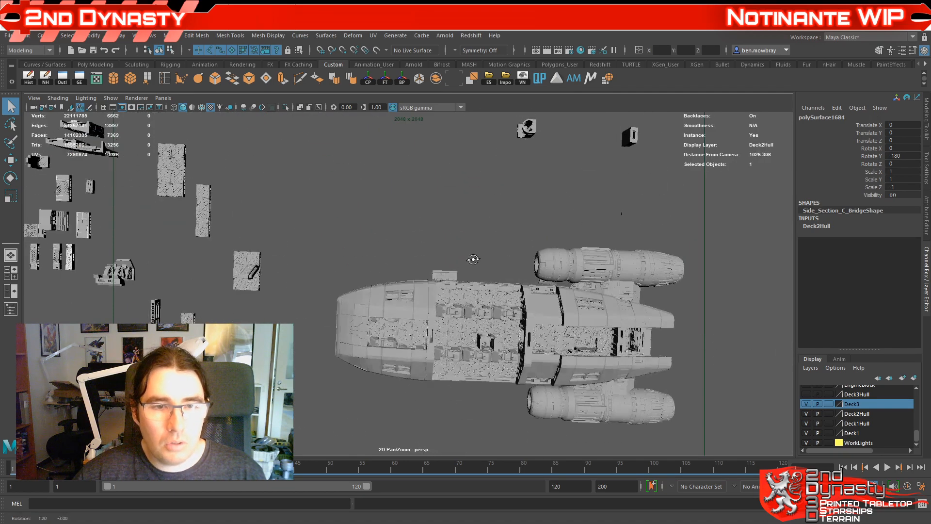
{"action": "left_click_drag", "start_coordinate": [474, 259], "coordinate": [433, 216], "text": "alt"}
{"action": "right_click_drag", "start_coordinate": [434, 215], "coordinate": [446, 251], "text": "alt"}
{"action": "left_click_drag", "start_coordinate": [446, 250], "coordinate": [446, 231], "text": "alt"}
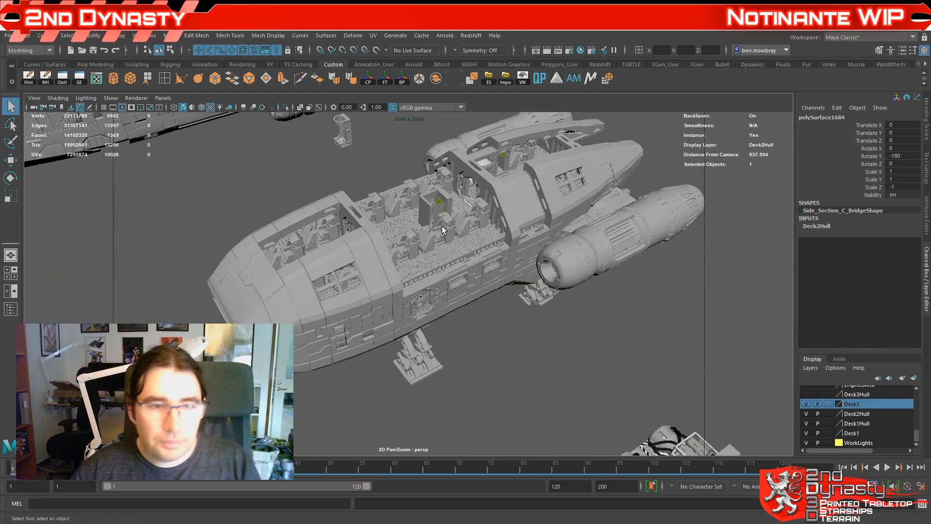
{"action": "left_click_drag", "start_coordinate": [478, 255], "coordinate": [533, 299], "text": "alt"}
{"action": "middle_click_drag", "start_coordinate": [533, 299], "coordinate": [587, 249], "text": "alt"}
{"action": "scroll", "coordinate": [553, 285], "scroll_direction": "down", "scroll_amount": 2}
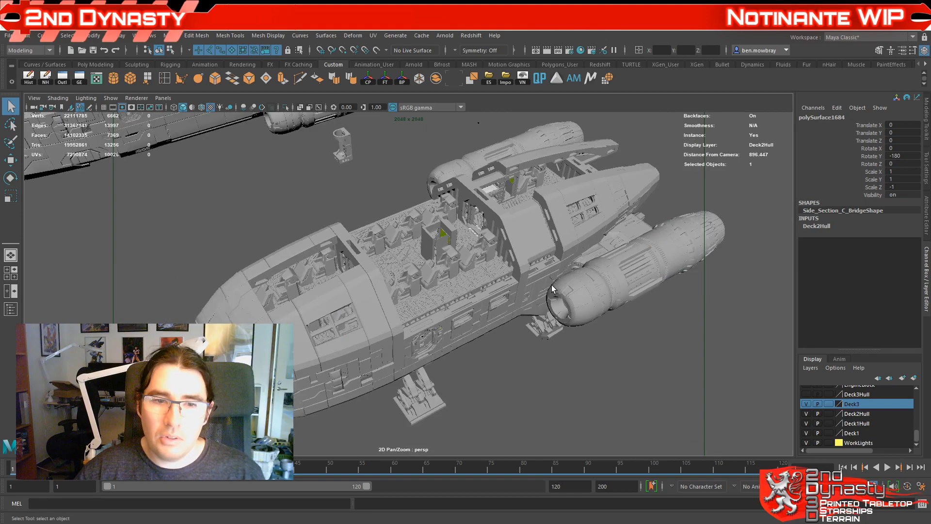
{"action": "middle_click_drag", "start_coordinate": [550, 310], "coordinate": [478, 348], "text": "alt"}
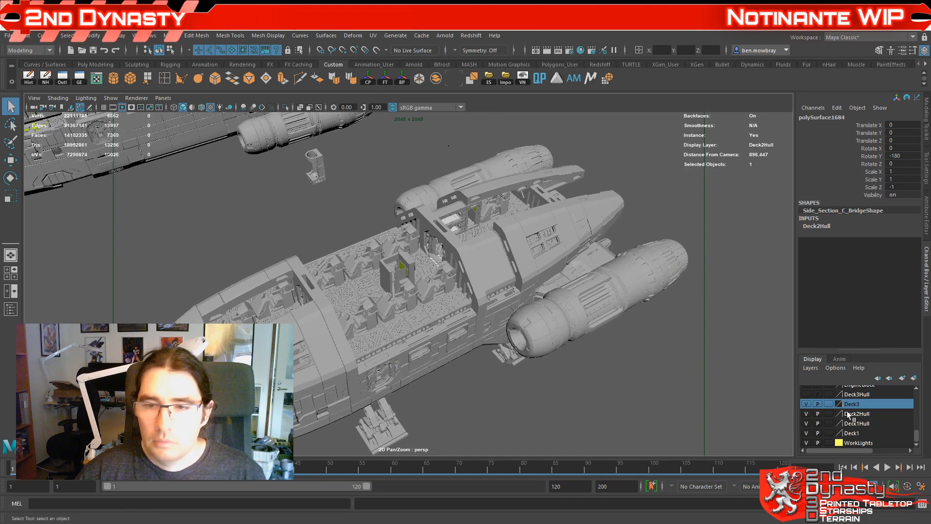
Step: Show the Deck3Hull layer again and frame the complete ship
{"action": "left_click", "coordinate": [806, 394]}
{"action": "left_click_drag", "start_coordinate": [444, 398], "coordinate": [478, 362], "text": "alt"}
{"action": "scroll", "coordinate": [479, 361], "scroll_direction": "down", "scroll_amount": 3}
{"action": "middle_click_drag", "start_coordinate": [478, 362], "coordinate": [487, 378], "text": "alt"}
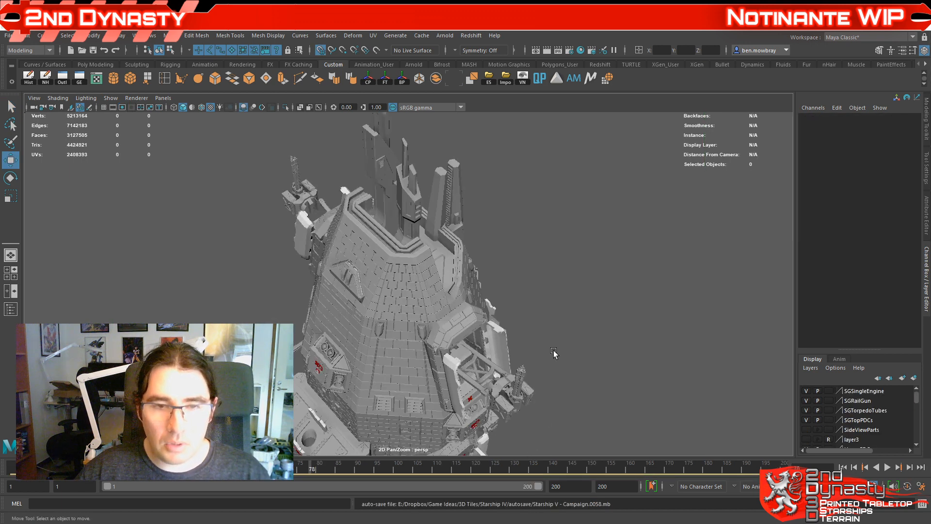
Step: Close the Starship V - Campaign scene, saving its changes, and switch to the Chimera Cerberus scene's window
{"action": "left_click", "coordinate": [923, 22]}
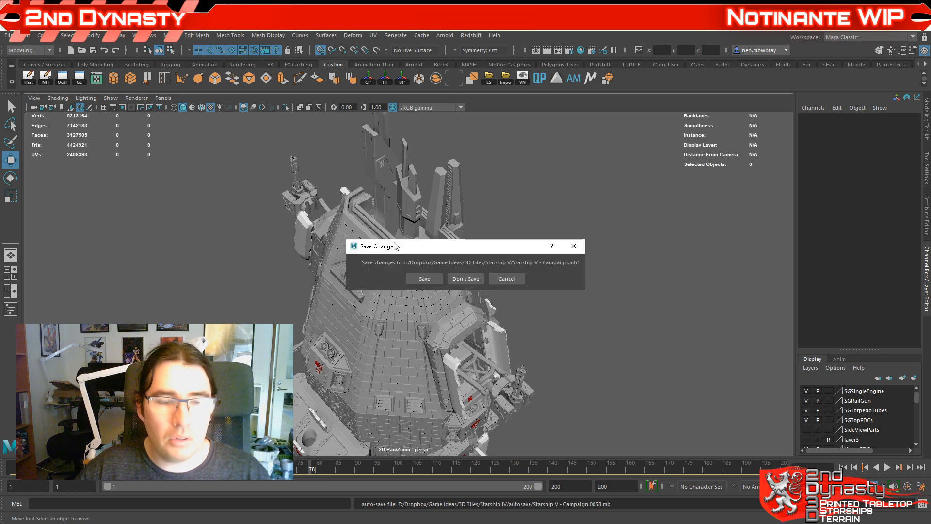
{"action": "left_click", "coordinate": [420, 279]}
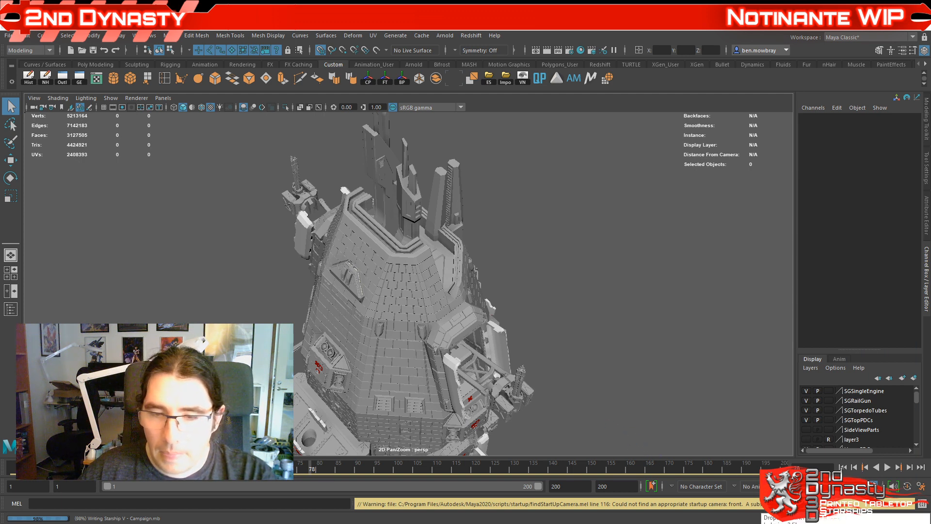
{"action": "mouse_move", "coordinate": [574, 523]}
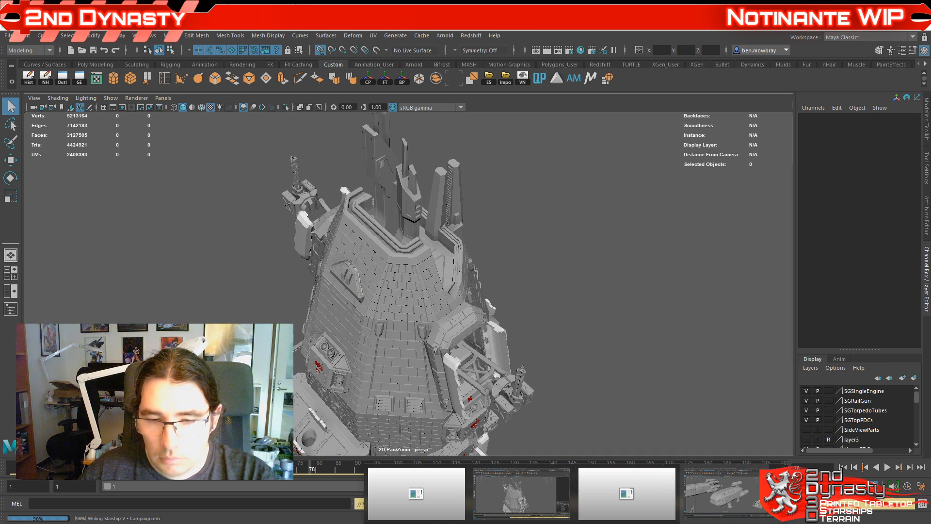
{"action": "left_click", "coordinate": [713, 493]}
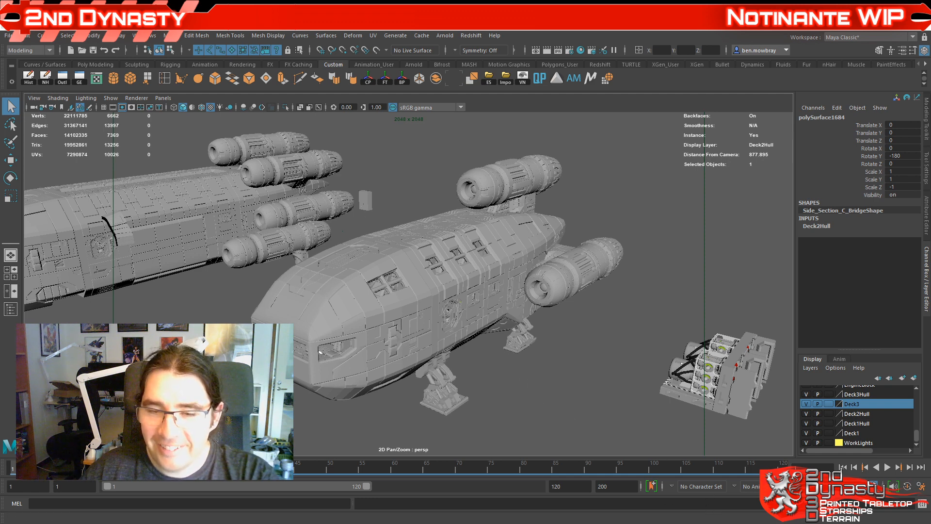
Step: Check the recent files and sync status in Dropbox, and return to the Maya scene
{"action": "left_click", "coordinate": [819, 522]}
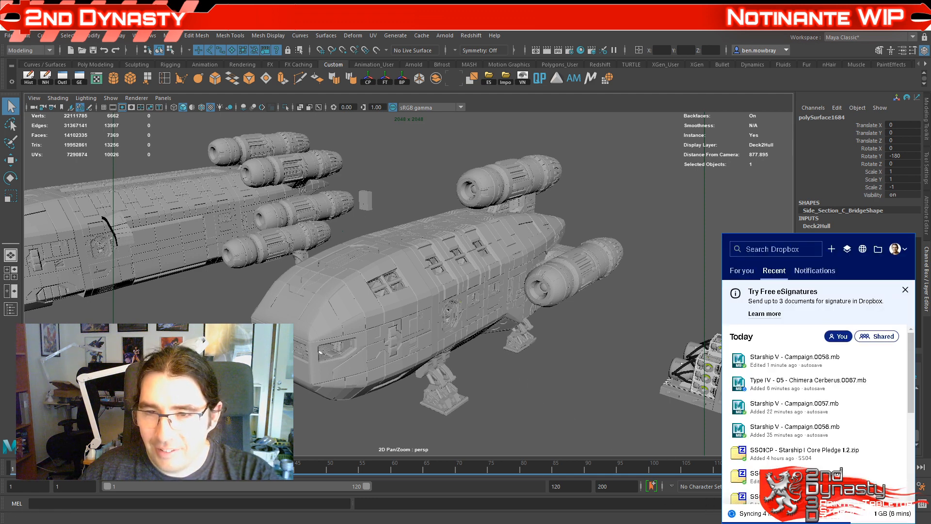
{"action": "left_click", "coordinate": [901, 261]}
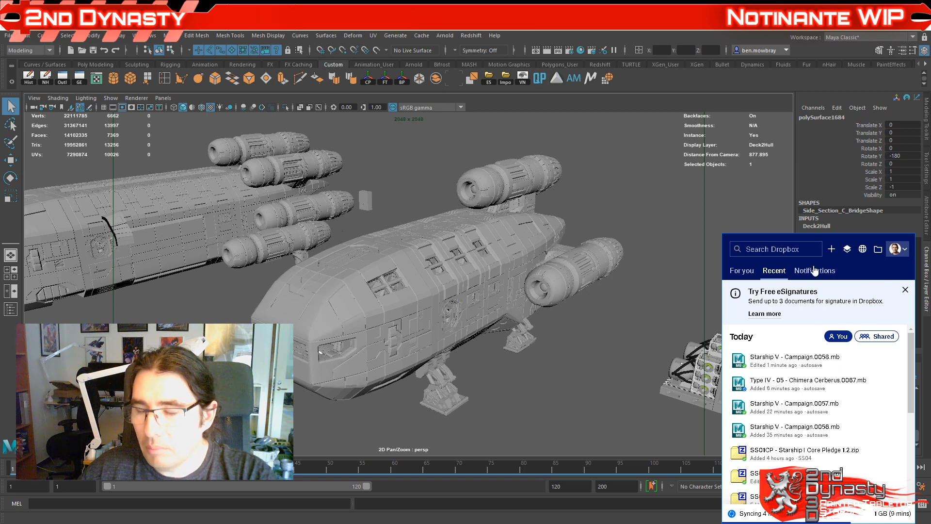
{"action": "left_click", "coordinate": [812, 322]}
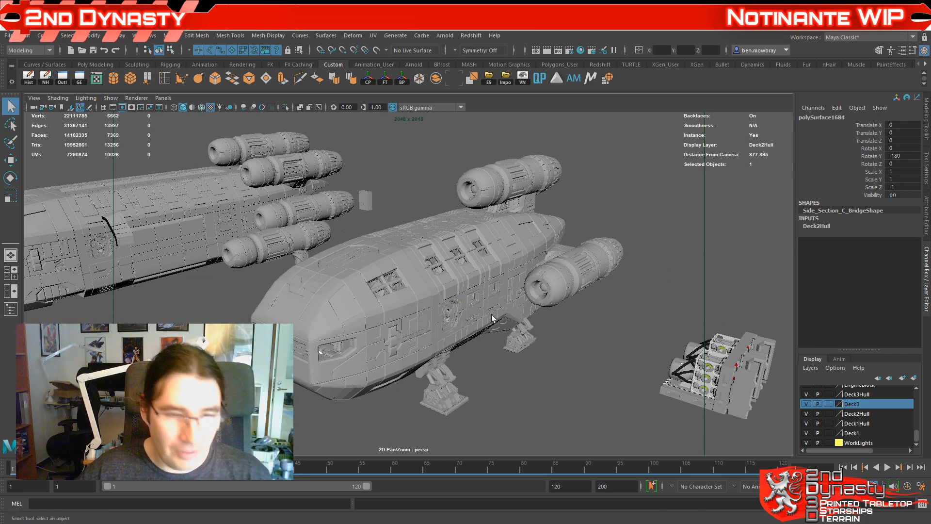
Step: Examine the ship's closed hull, roof windows and engines from the front and from directly above
{"action": "left_click_drag", "start_coordinate": [491, 317], "coordinate": [514, 326], "text": "alt"}
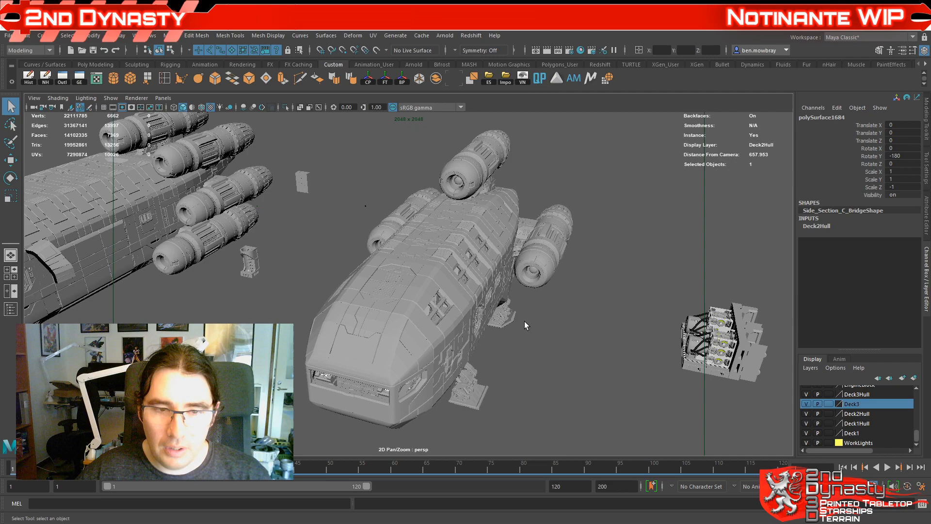
{"action": "left_click_drag", "start_coordinate": [525, 321], "coordinate": [540, 338], "text": "alt"}
{"action": "left_click_drag", "start_coordinate": [545, 374], "coordinate": [477, 362], "text": "alt"}
{"action": "middle_click_drag", "start_coordinate": [477, 362], "coordinate": [465, 380], "text": "alt"}
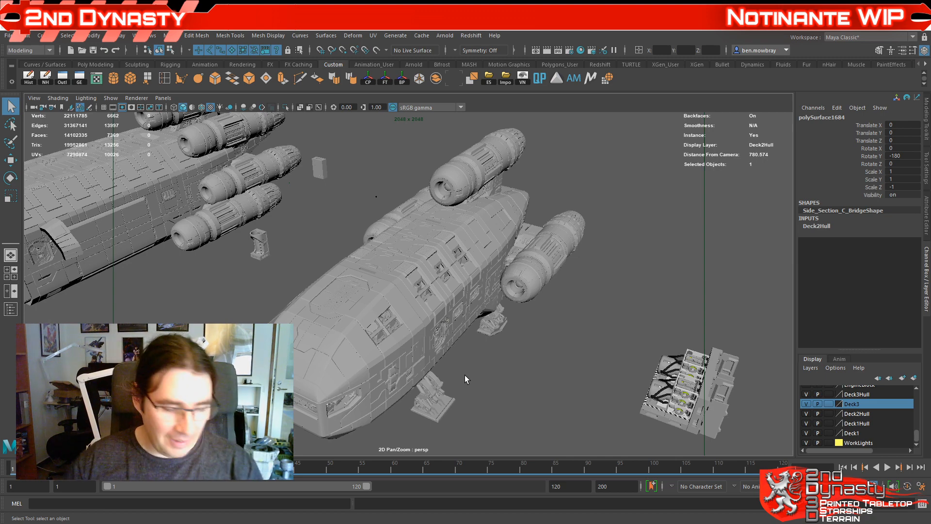
{"action": "left_click_drag", "start_coordinate": [428, 378], "coordinate": [355, 379], "text": "alt"}
{"action": "scroll", "coordinate": [465, 362], "scroll_direction": "down", "scroll_amount": 6}
{"action": "scroll", "coordinate": [409, 369], "scroll_direction": "up", "scroll_amount": 5}
{"action": "scroll", "coordinate": [436, 348], "scroll_direction": "down", "scroll_amount": 4}
{"action": "scroll", "coordinate": [414, 299], "scroll_direction": "up", "scroll_amount": 4}
{"action": "scroll", "coordinate": [480, 329], "scroll_direction": "up", "scroll_amount": 3}
{"action": "scroll", "coordinate": [415, 263], "scroll_direction": "down", "scroll_amount": 2}
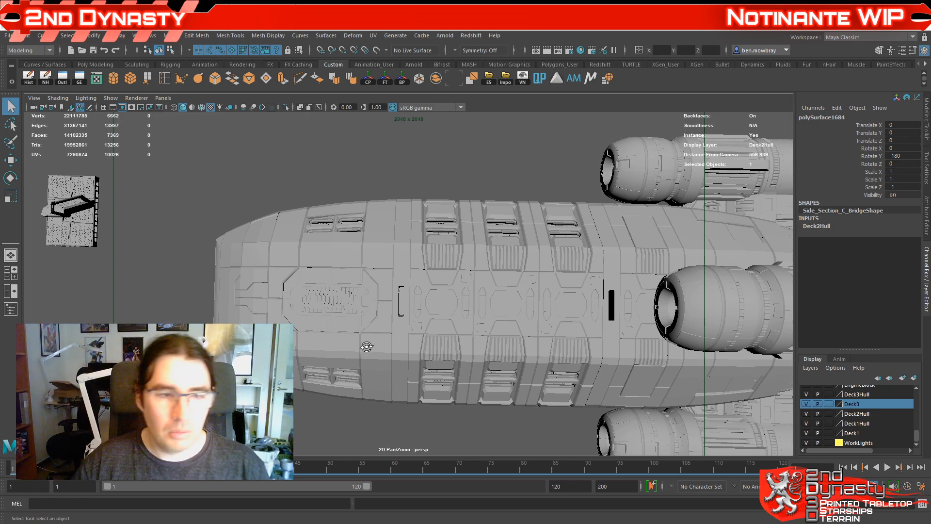
Step: Play the animation that lowers the boarding ramp beneath the bow, stop playback, and examine the lowered ramp
{"action": "left_click_drag", "start_coordinate": [552, 262], "coordinate": [423, 265], "text": "alt"}
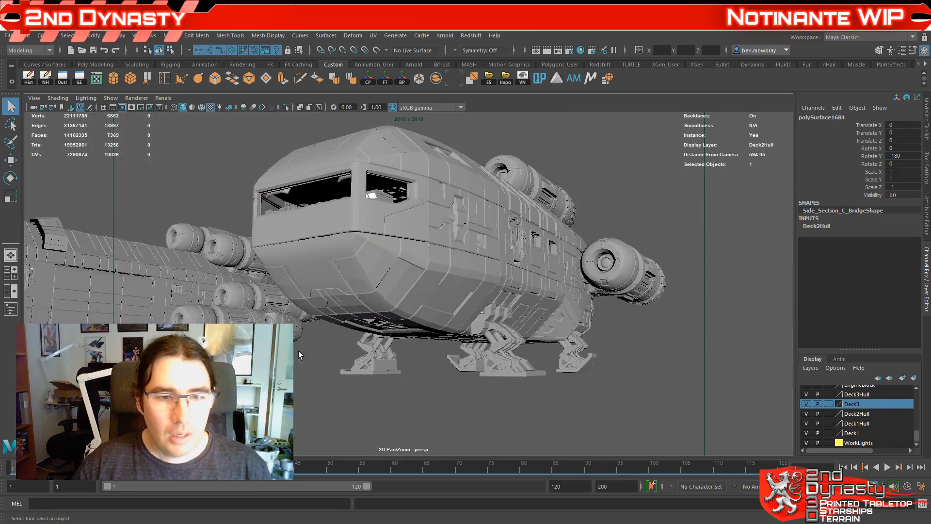
{"action": "scroll", "coordinate": [298, 351], "scroll_direction": "up", "scroll_amount": 4}
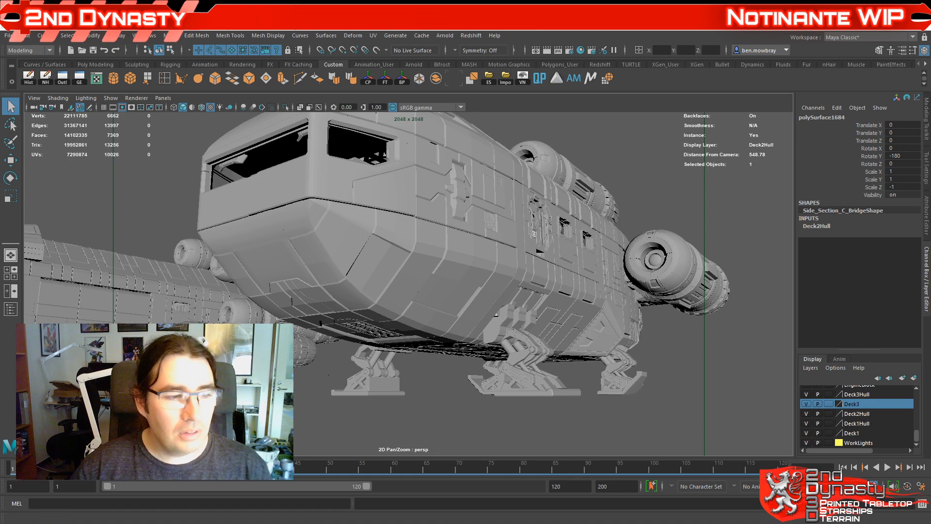
{"action": "key", "text": "alt+v"}
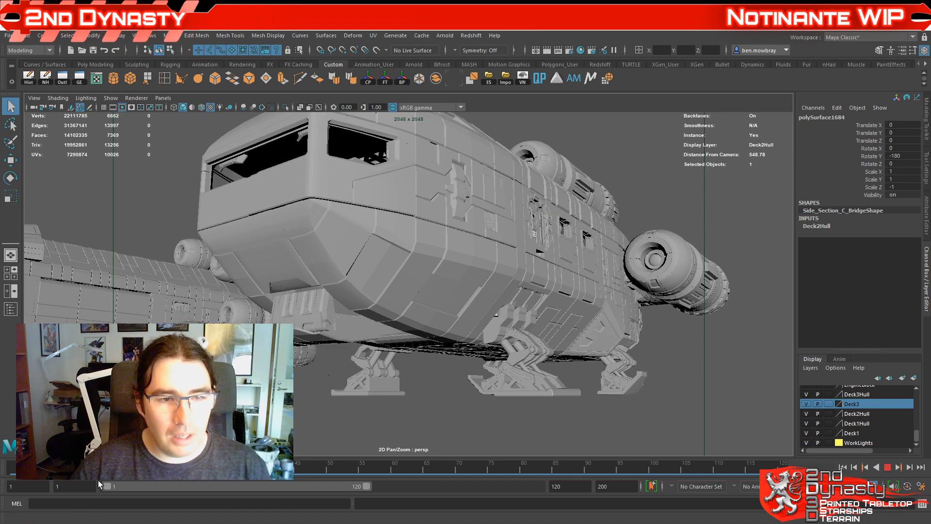
{"action": "key", "text": "alt+v"}
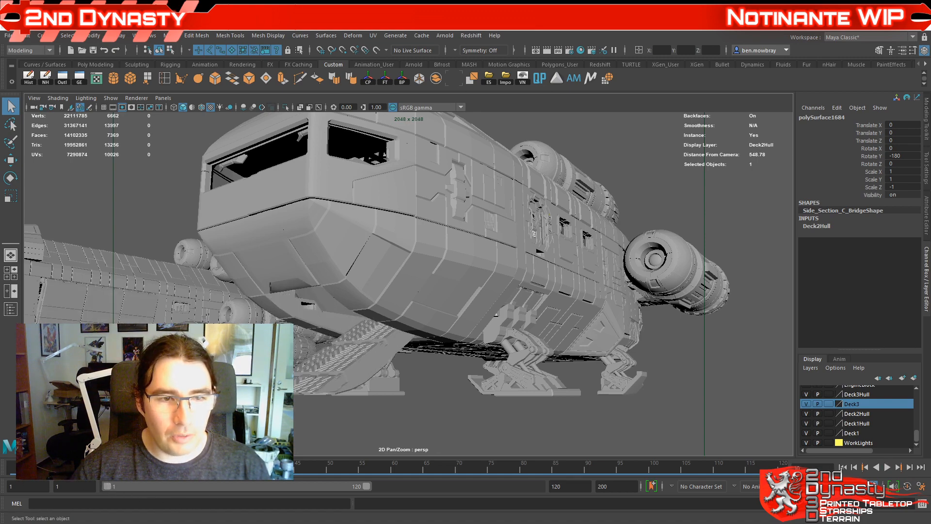
{"action": "left_click_drag", "start_coordinate": [462, 353], "coordinate": [458, 373], "text": "alt"}
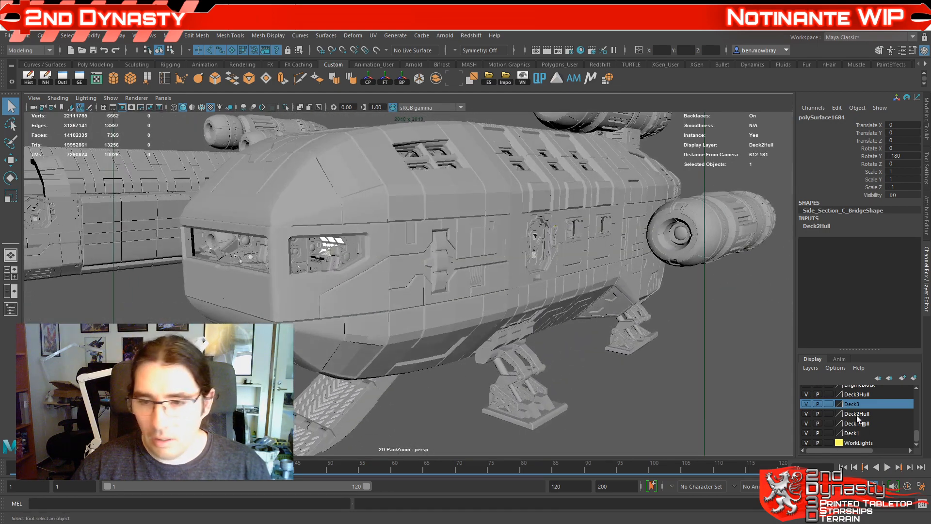
Step: Hide the Deck3Hull and Deck3 layers to expose the deck below
{"action": "left_click", "coordinate": [805, 394]}
{"action": "left_click", "coordinate": [806, 394]}
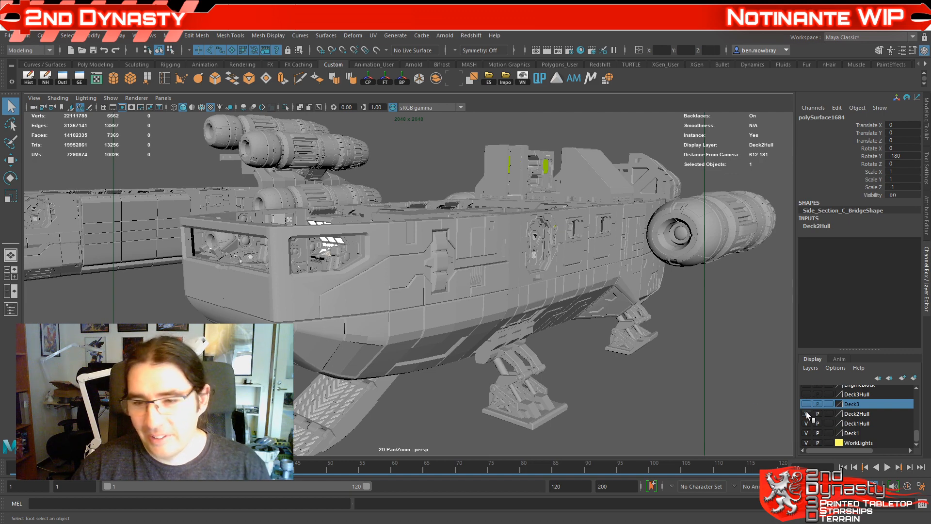
Step: Hide the Deck2Hull and Deck2 layers to expose the lowest deck and the forward ramp bay
{"action": "left_click", "coordinate": [806, 414]}
{"action": "scroll", "coordinate": [570, 277], "scroll_direction": "down", "scroll_amount": 3}
{"action": "left_click_drag", "start_coordinate": [570, 276], "coordinate": [544, 308], "text": "alt"}
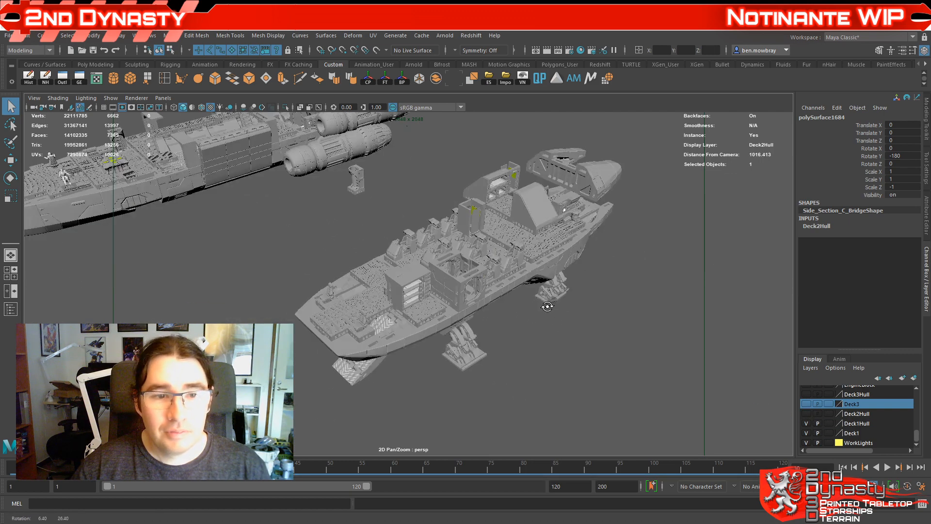
{"action": "scroll", "coordinate": [869, 420], "scroll_direction": "up", "scroll_amount": 5}
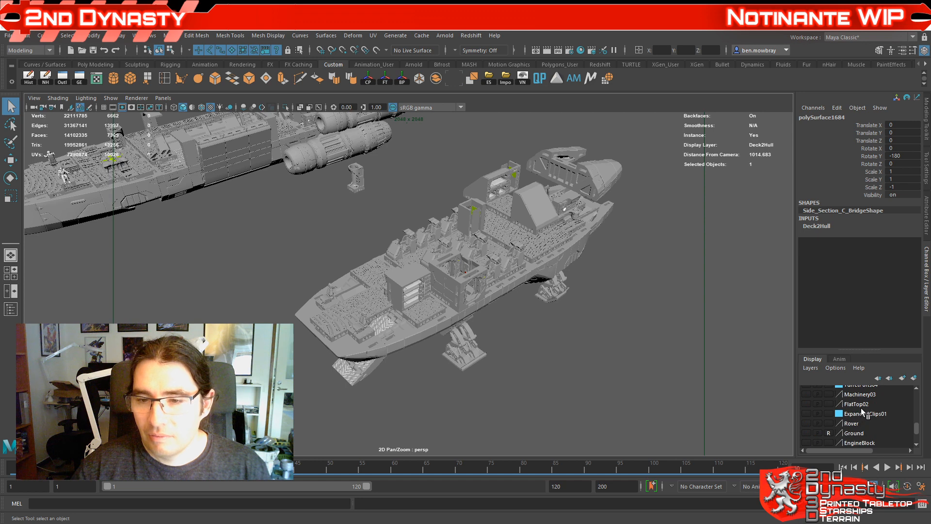
{"action": "scroll", "coordinate": [860, 413], "scroll_direction": "up", "scroll_amount": 8}
{"action": "scroll", "coordinate": [859, 416], "scroll_direction": "up", "scroll_amount": 2}
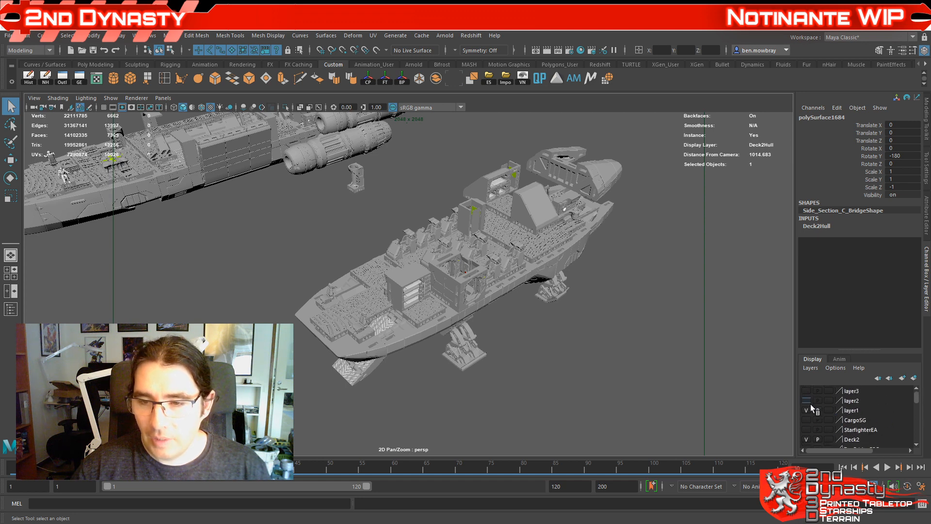
{"action": "left_click", "coordinate": [805, 440]}
{"action": "scroll", "coordinate": [489, 356], "scroll_direction": "up", "scroll_amount": 5}
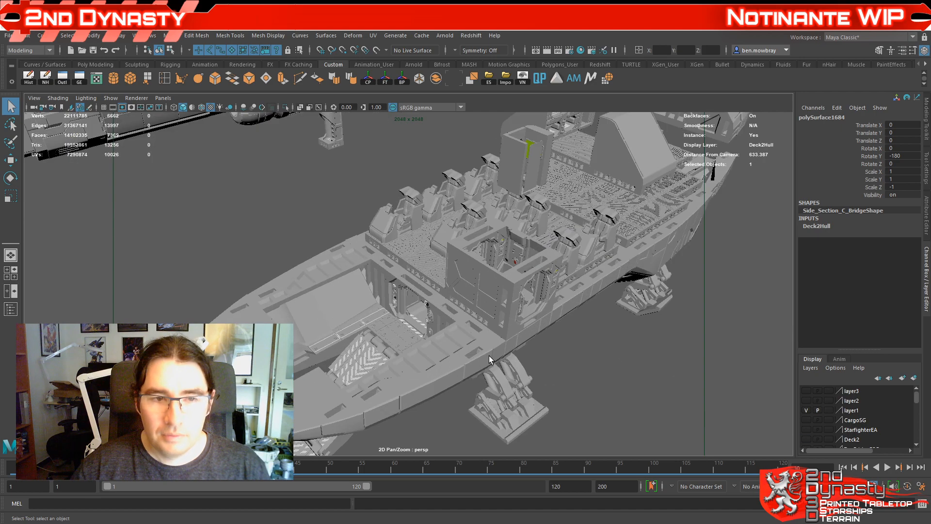
{"action": "left_click_drag", "start_coordinate": [578, 357], "coordinate": [488, 344], "text": "alt"}
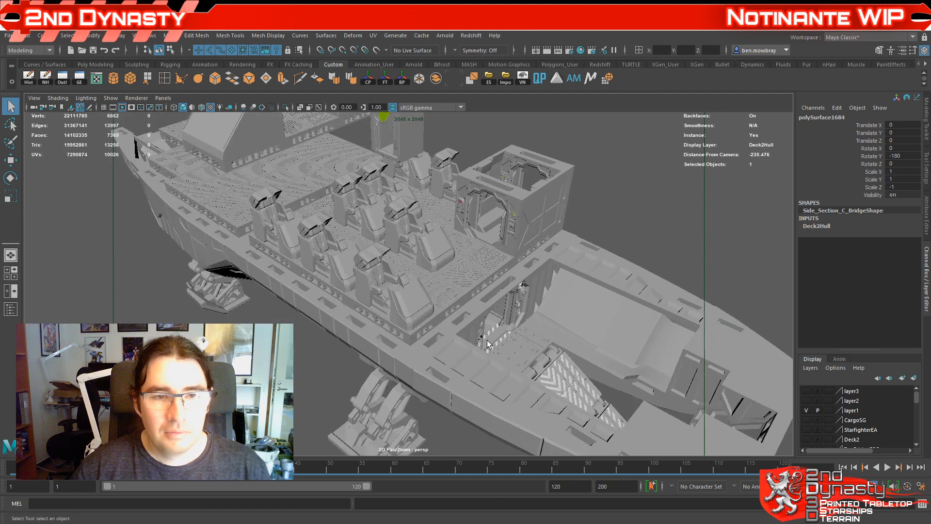
Step: Clear the floor tile selection and turn on scene lights and shadows in the viewport
{"action": "left_click", "coordinate": [446, 292]}
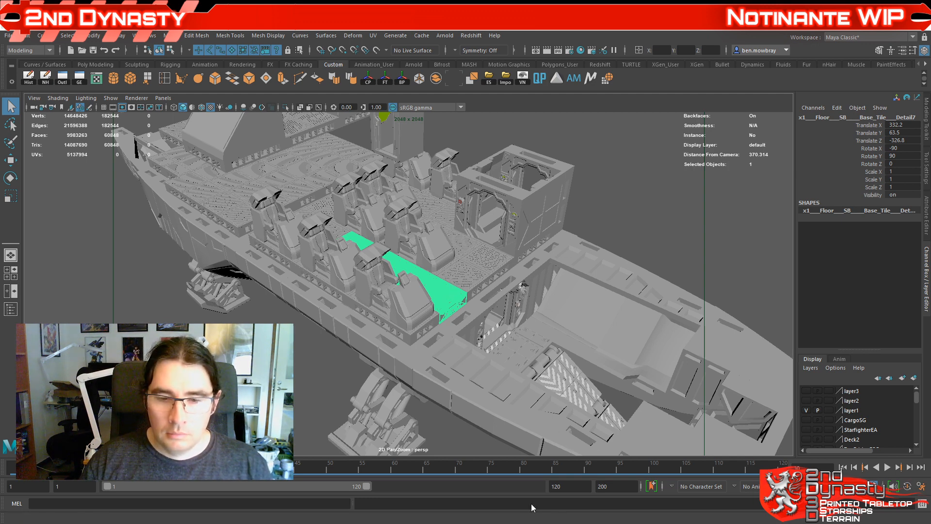
{"action": "scroll", "coordinate": [527, 286], "scroll_direction": "down", "scroll_amount": 5}
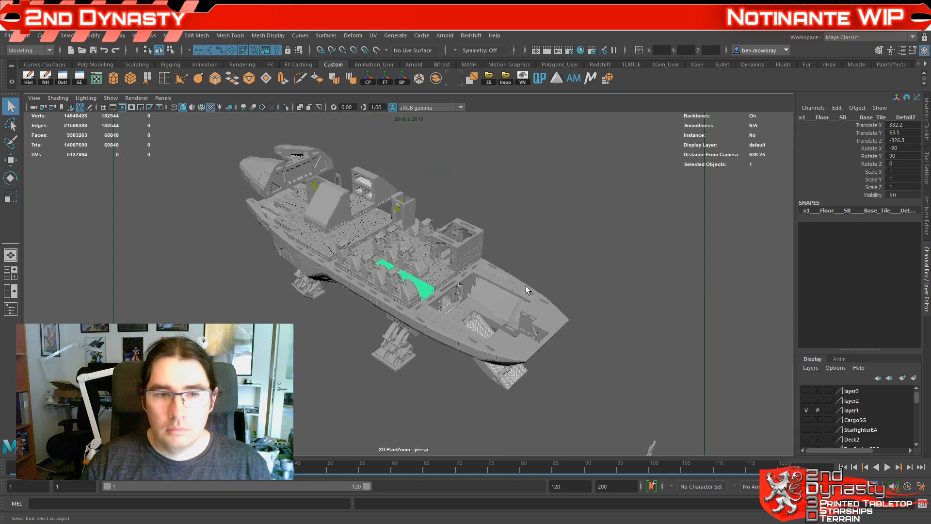
{"action": "scroll", "coordinate": [525, 286], "scroll_direction": "up", "scroll_amount": 3}
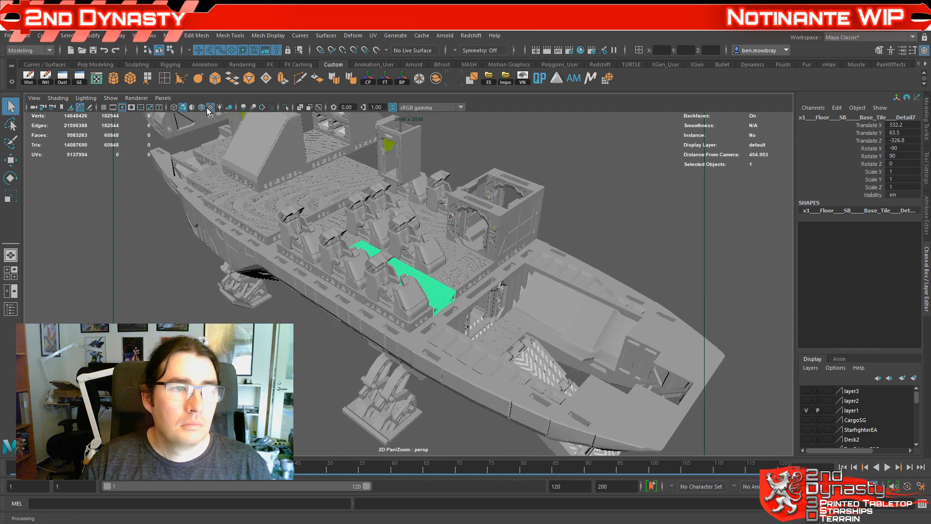
{"action": "key", "text": "ctrl+z"}
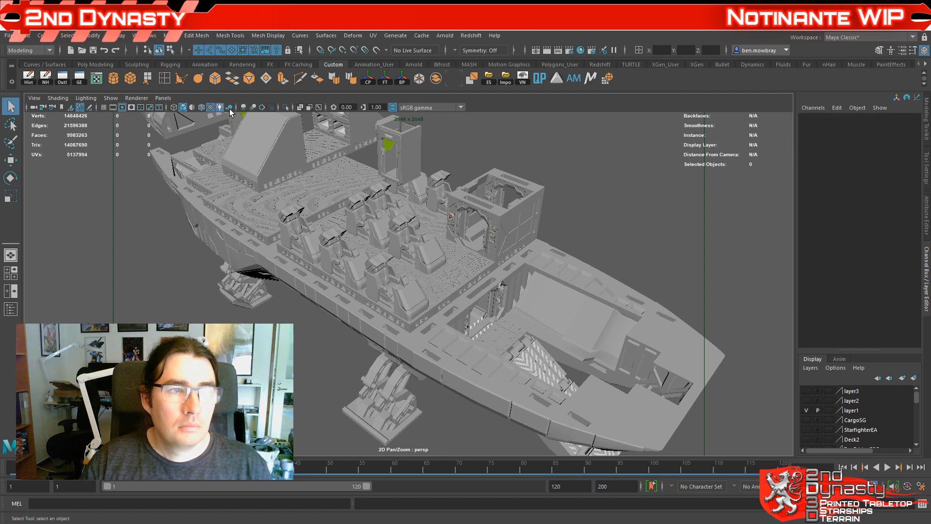
{"action": "left_click", "coordinate": [229, 108]}
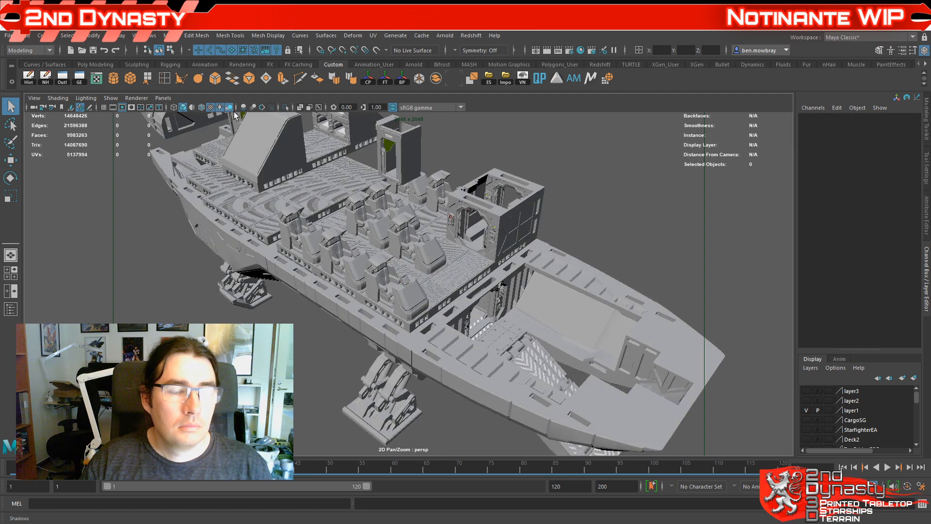
{"action": "left_click", "coordinate": [247, 298]}
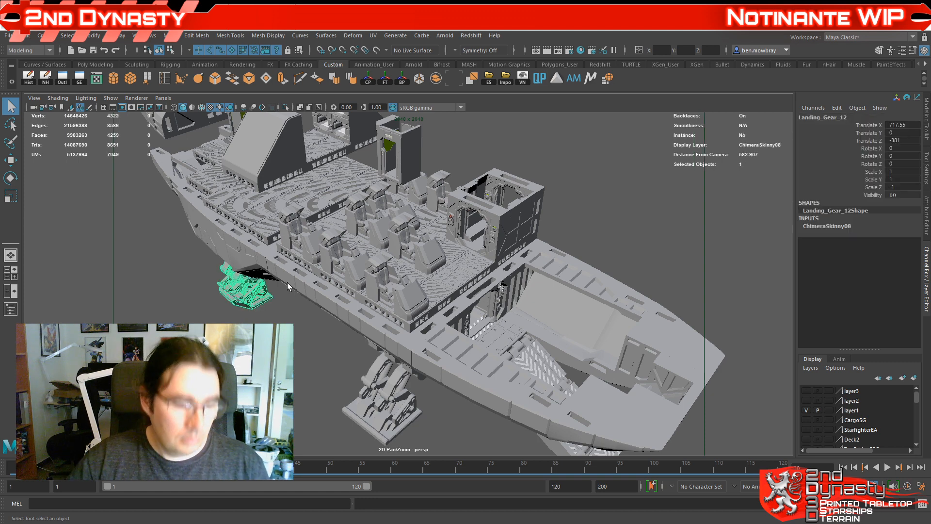
{"action": "key", "text": "w"}
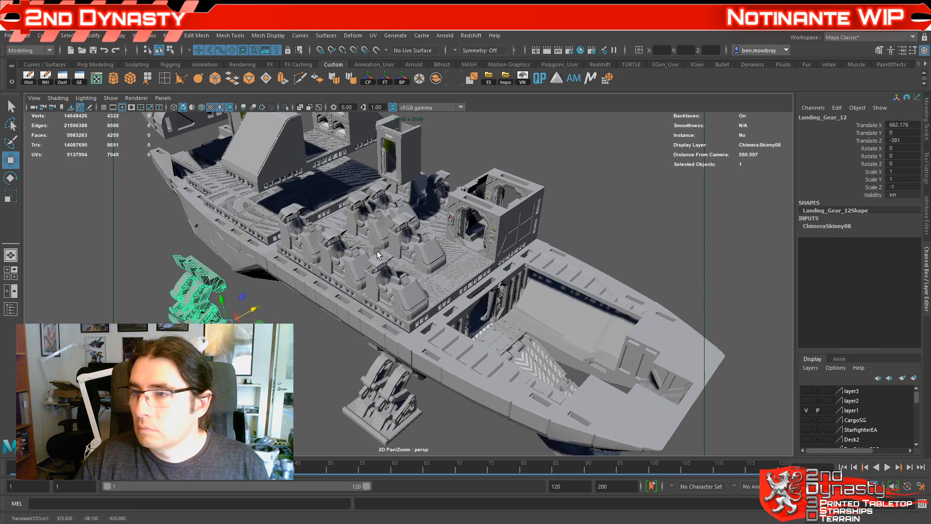
{"action": "key", "text": "ctrl+z"}
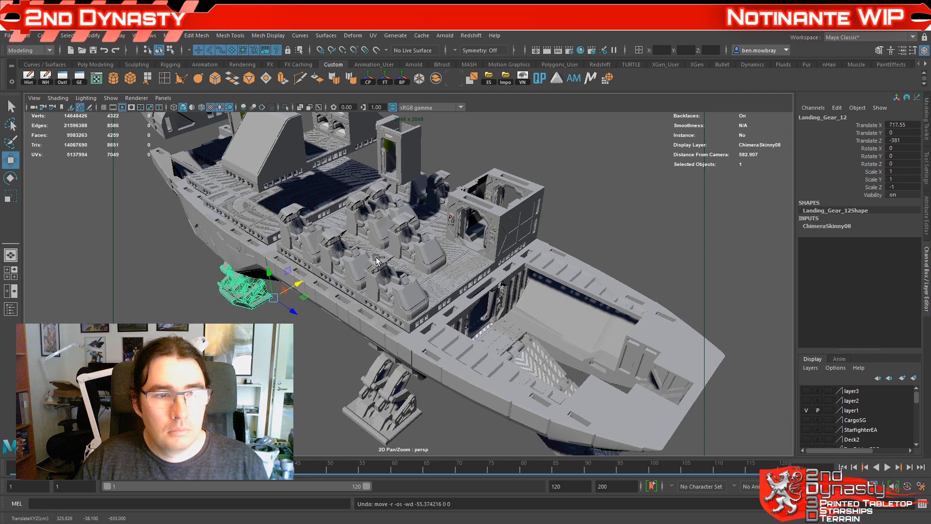
{"action": "left_click", "coordinate": [308, 369]}
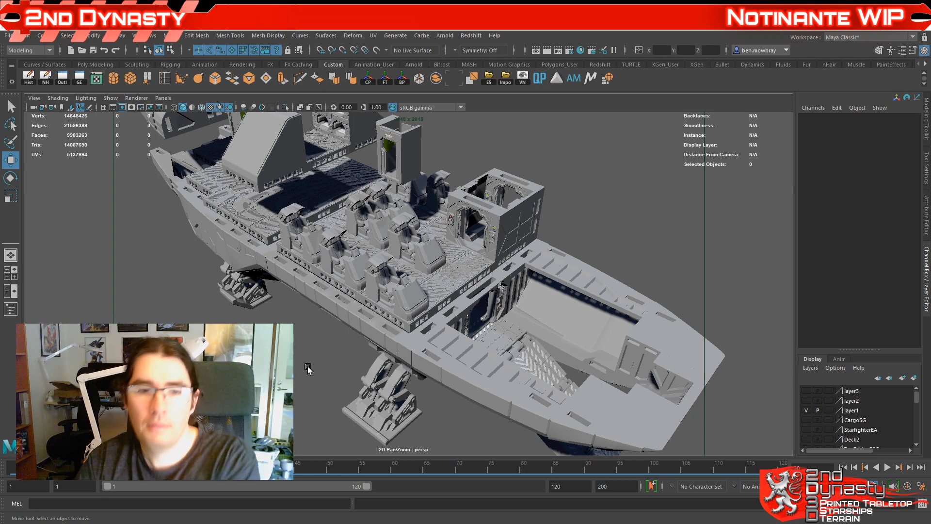
Step: Examine the ramp bay from above the bow and the shadowed hull underside with its landing gear and lowered ramp
{"action": "left_click_drag", "start_coordinate": [496, 370], "coordinate": [513, 298], "text": "alt"}
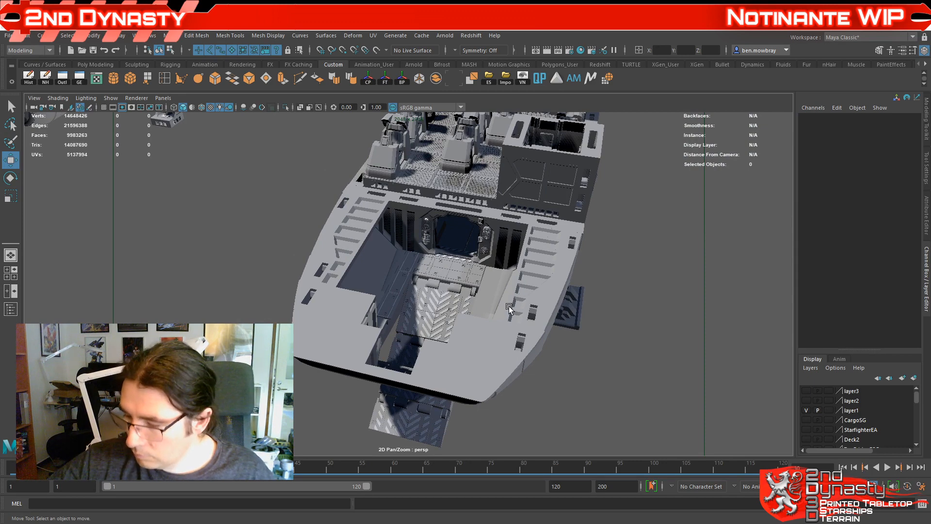
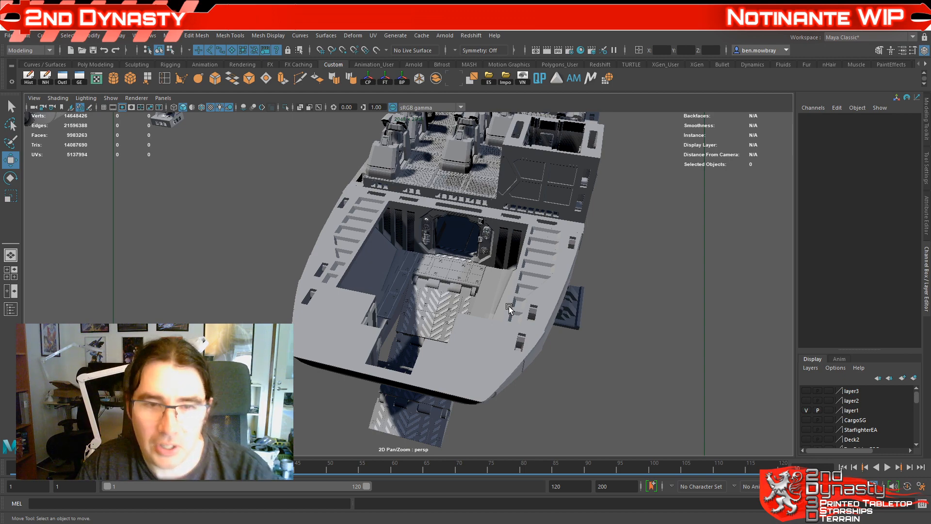
{"action": "left_click_drag", "start_coordinate": [509, 306], "coordinate": [426, 292], "text": "alt"}
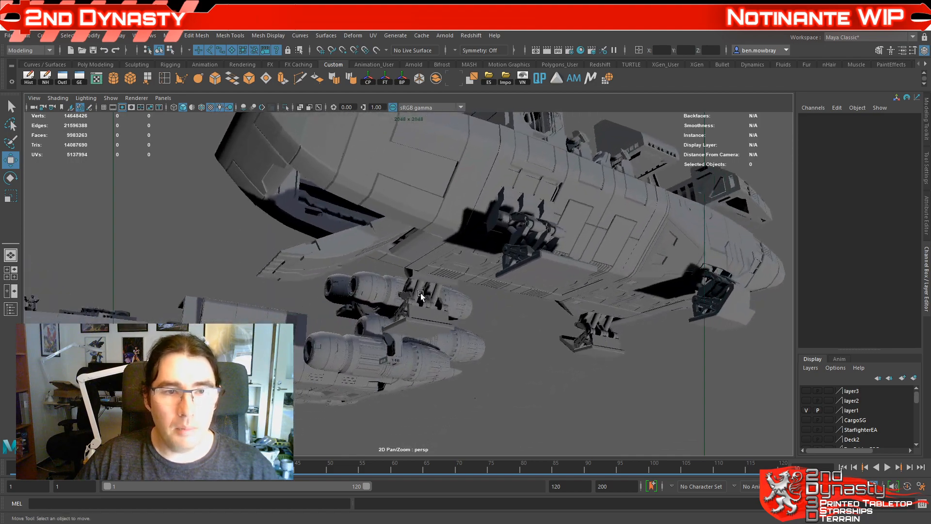
{"action": "middle_click_drag", "start_coordinate": [425, 292], "coordinate": [490, 289], "text": "alt"}
{"action": "left_click_drag", "start_coordinate": [490, 289], "coordinate": [590, 315], "text": "alt"}
{"action": "right_click_drag", "start_coordinate": [590, 314], "coordinate": [545, 328], "text": "alt"}
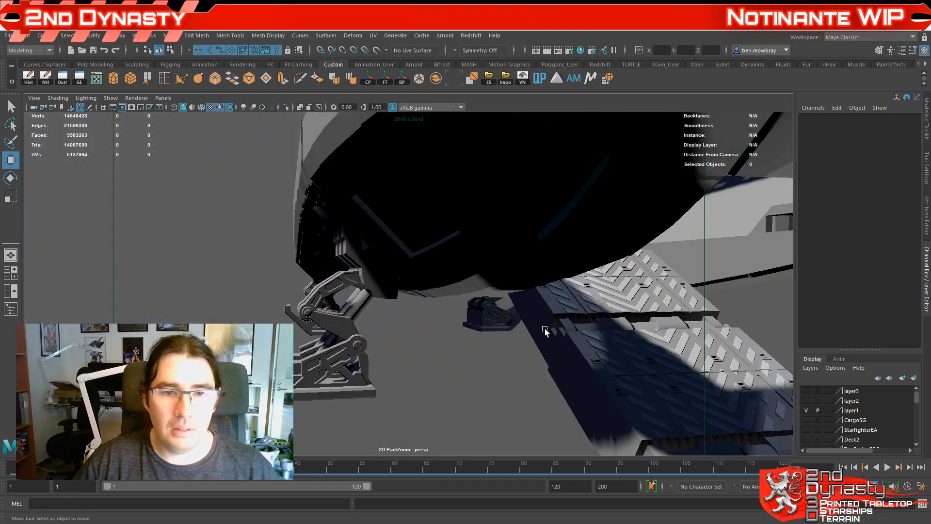
Step: Select the lower section of the boarding ramp and examine it beneath the bow from several sides
{"action": "left_click", "coordinate": [642, 354]}
{"action": "left_click_drag", "start_coordinate": [630, 327], "coordinate": [492, 297], "text": "alt"}
{"action": "right_click_drag", "start_coordinate": [493, 296], "coordinate": [476, 305], "text": "alt"}
{"action": "left_click_drag", "start_coordinate": [476, 305], "coordinate": [503, 307], "text": "alt"}
{"action": "right_click_drag", "start_coordinate": [363, 305], "coordinate": [336, 307], "text": "alt"}
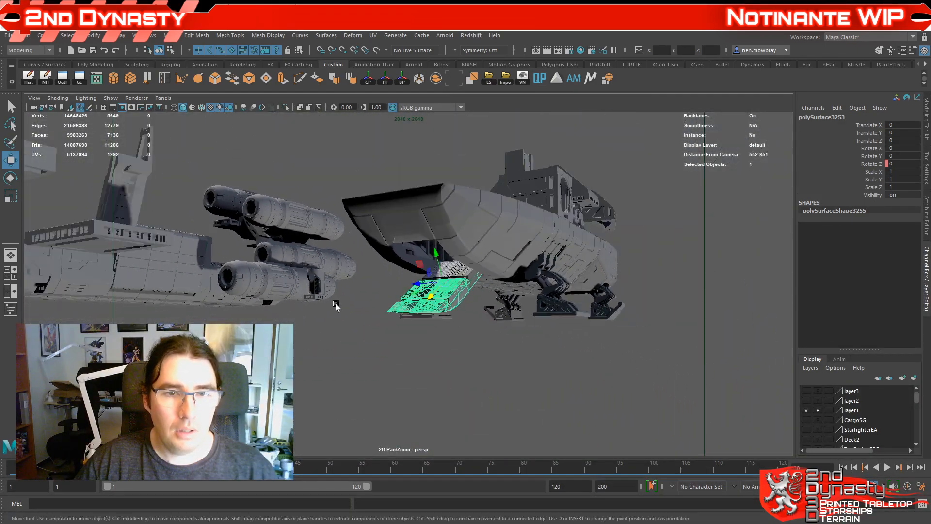
{"action": "left_click_drag", "start_coordinate": [402, 303], "coordinate": [493, 305], "text": "alt"}
{"action": "right_click_drag", "start_coordinate": [493, 305], "coordinate": [667, 266], "text": "alt"}
{"action": "left_click_drag", "start_coordinate": [668, 267], "coordinate": [467, 291], "text": "alt"}
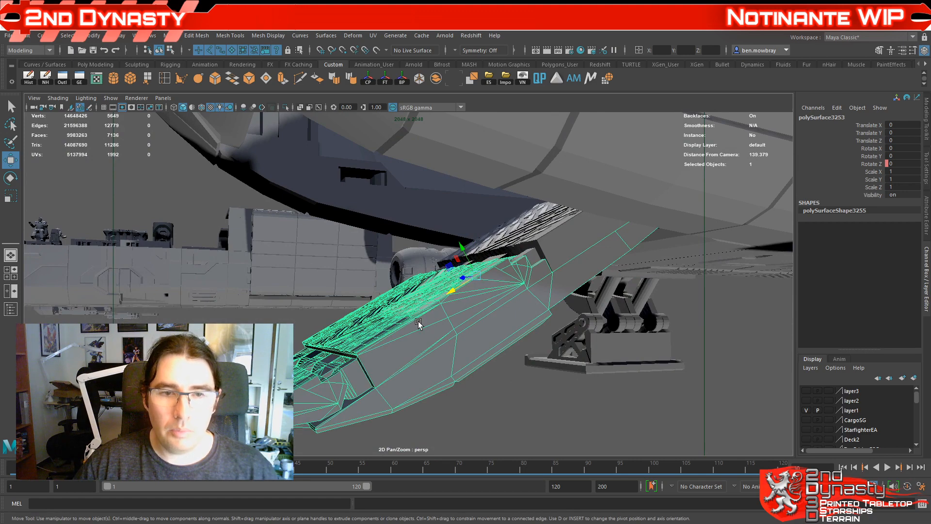
Step: Scrub the animation back to raise the boarding ramp, and examine the raised ramp from inside the bow bay
{"action": "scroll", "coordinate": [418, 321], "scroll_direction": "down", "scroll_amount": 5}
{"action": "left_click_drag", "start_coordinate": [418, 322], "coordinate": [447, 308], "text": "alt"}
{"action": "left_click_drag", "start_coordinate": [194, 468], "coordinate": [111, 468]}
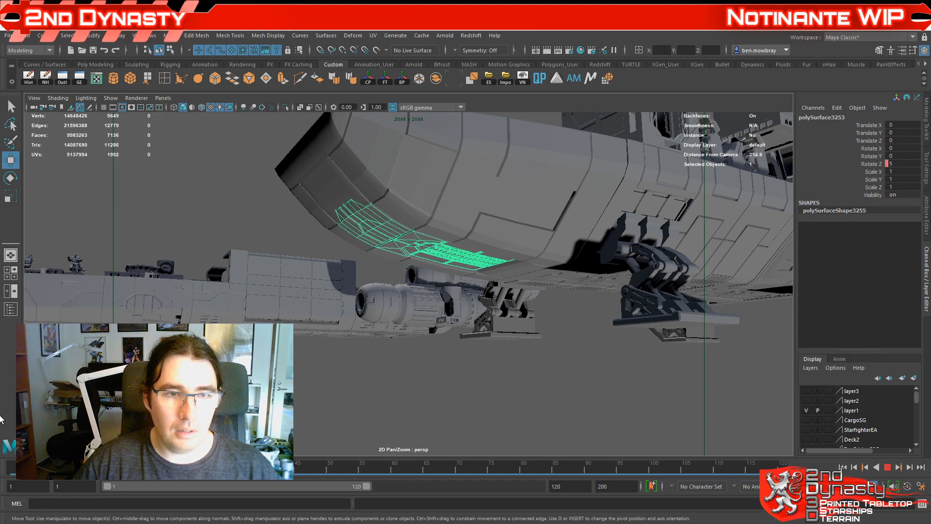
{"action": "left_click_drag", "start_coordinate": [490, 348], "coordinate": [476, 399], "text": "alt"}
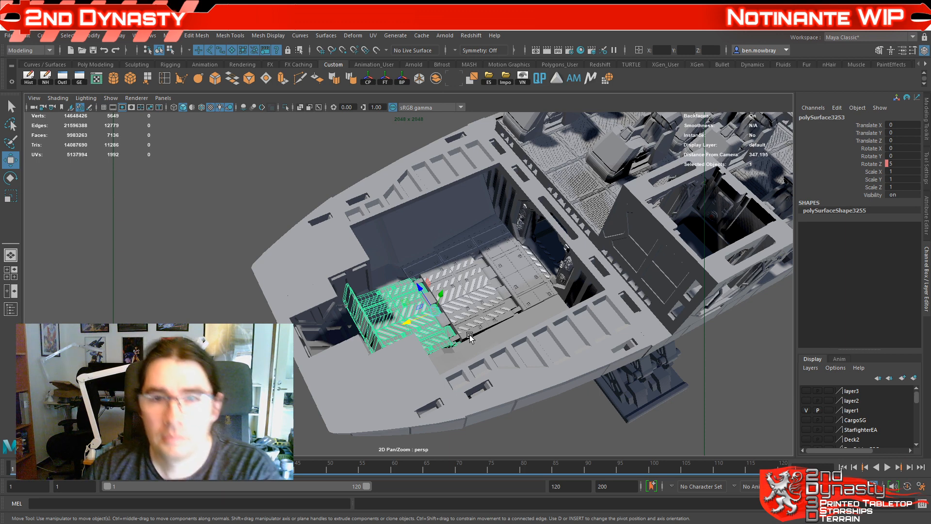
{"action": "left_click_drag", "start_coordinate": [471, 317], "coordinate": [531, 339], "text": "alt"}
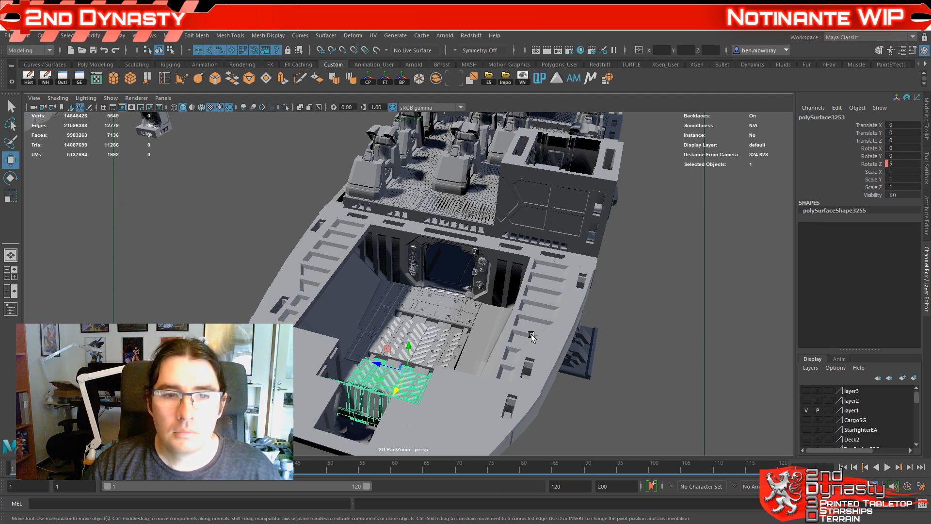
Step: Save the scene and clear the ramp selection
{"action": "key", "text": "ctrl+s"}
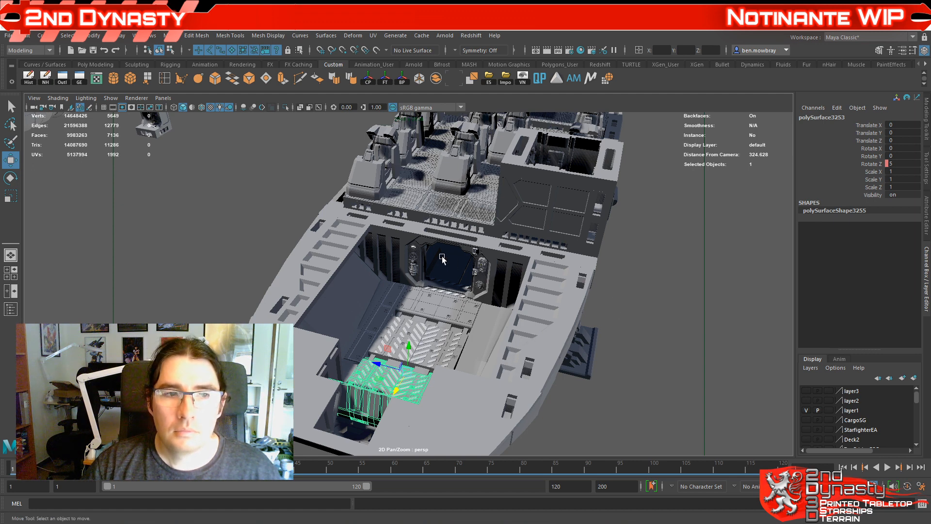
{"action": "left_click", "coordinate": [442, 258]}
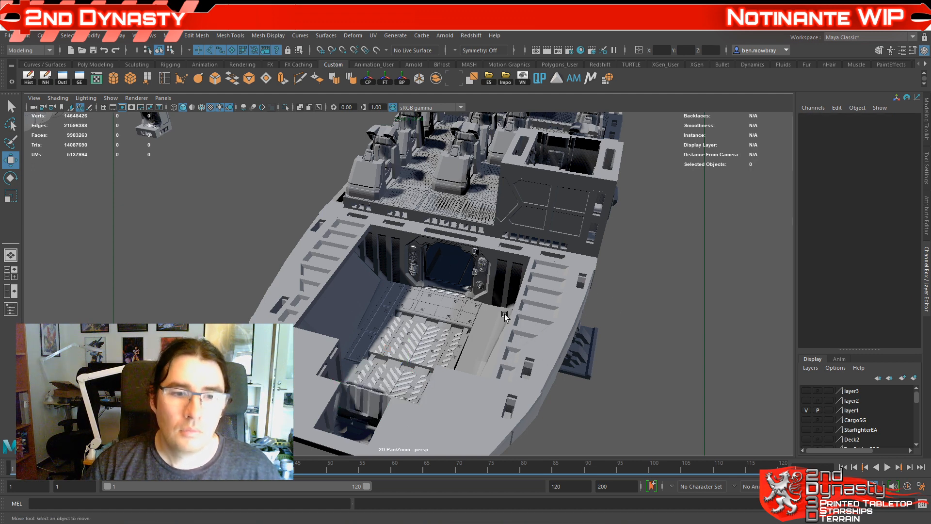
Step: Select the doorway bulkhead behind the ramp bay and examine the bow interior around it
{"action": "left_click", "coordinate": [502, 288]}
{"action": "right_click_drag", "start_coordinate": [587, 319], "coordinate": [509, 325], "text": "alt"}
{"action": "left_click_drag", "start_coordinate": [509, 326], "coordinate": [506, 352], "text": "alt"}
{"action": "right_click_drag", "start_coordinate": [506, 351], "coordinate": [439, 373], "text": "alt"}
{"action": "left_click_drag", "start_coordinate": [438, 374], "coordinate": [553, 358], "text": "alt"}
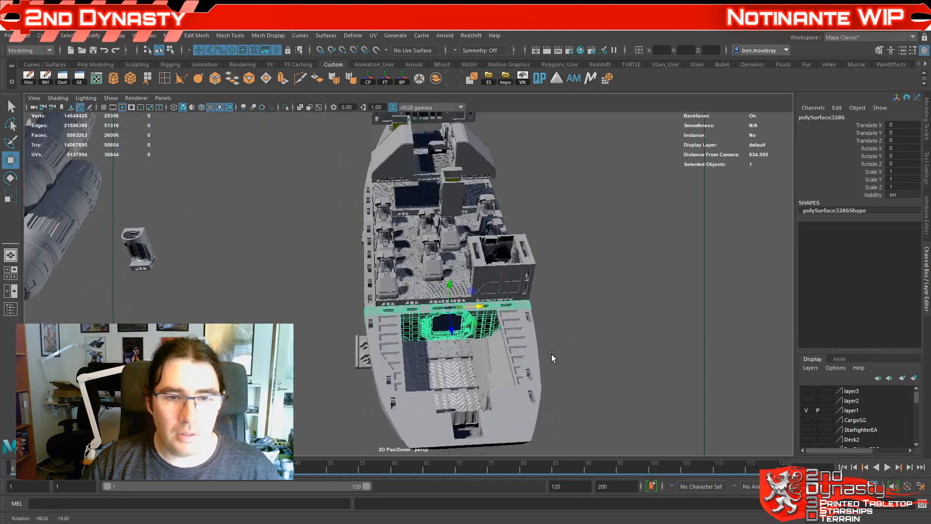
{"action": "middle_click_drag", "start_coordinate": [479, 383], "coordinate": [469, 370], "text": "alt"}
{"action": "left_click_drag", "start_coordinate": [470, 370], "coordinate": [545, 360], "text": "alt"}
{"action": "middle_click_drag", "start_coordinate": [557, 349], "coordinate": [361, 389], "text": "alt"}
{"action": "scroll", "coordinate": [362, 389], "scroll_direction": "up", "scroll_amount": 4}
{"action": "left_click_drag", "start_coordinate": [362, 388], "coordinate": [438, 337], "text": "alt"}
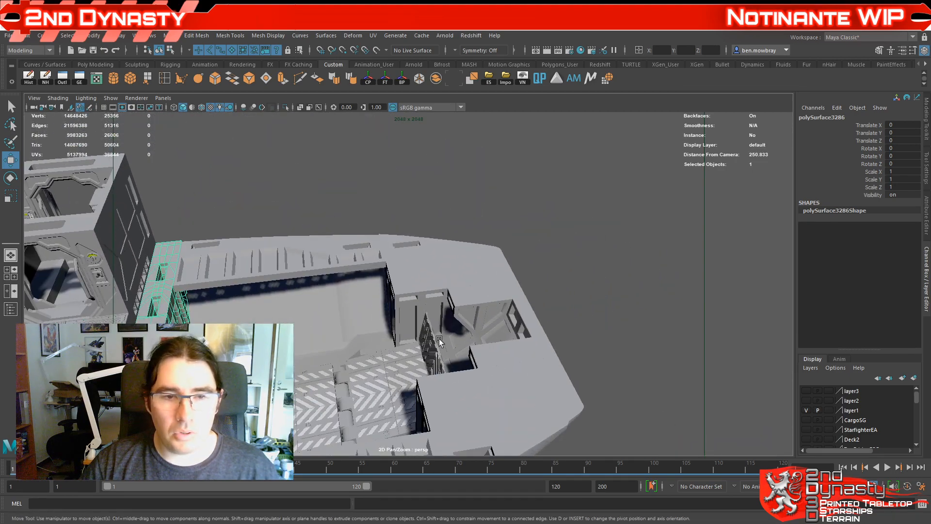
Step: Examine the layout of the ship's exposed lowest deck from above, from the bow back to the seating area
{"action": "scroll", "coordinate": [474, 386], "scroll_direction": "down", "scroll_amount": 6}
{"action": "left_click_drag", "start_coordinate": [474, 387], "coordinate": [508, 374], "text": "alt"}
{"action": "scroll", "coordinate": [503, 405], "scroll_direction": "up", "scroll_amount": 7}
{"action": "scroll", "coordinate": [460, 352], "scroll_direction": "down", "scroll_amount": 4}
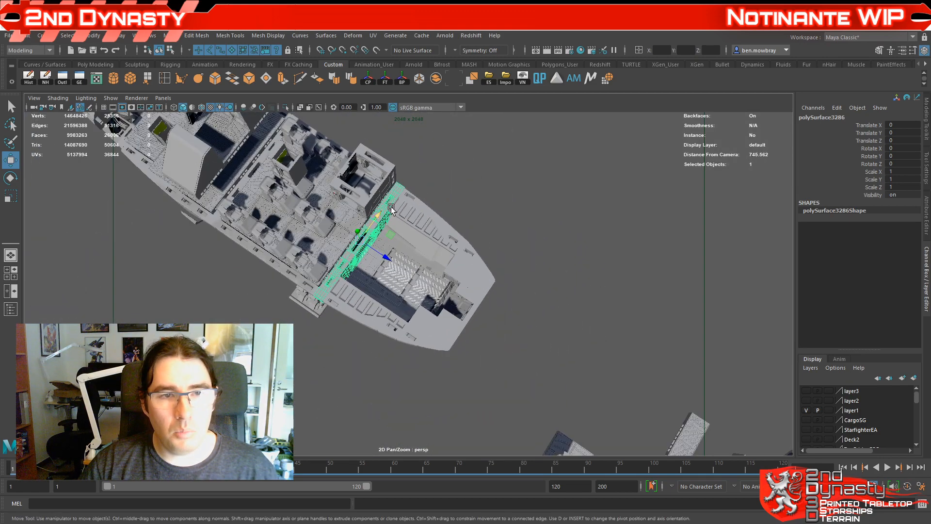
{"action": "left_click_drag", "start_coordinate": [473, 292], "coordinate": [451, 339], "text": "alt"}
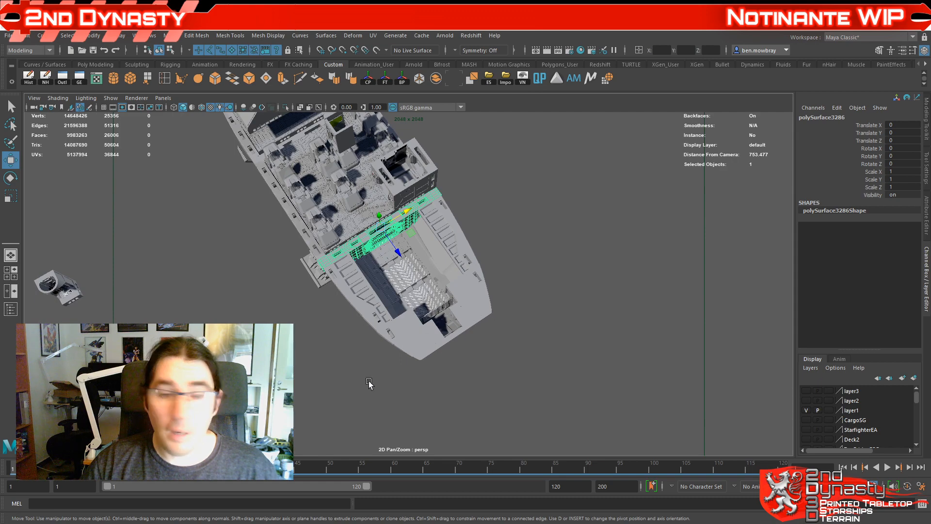
{"action": "right_click_drag", "start_coordinate": [438, 297], "coordinate": [326, 272], "text": "alt"}
{"action": "left_click_drag", "start_coordinate": [366, 275], "coordinate": [333, 286], "text": "alt"}
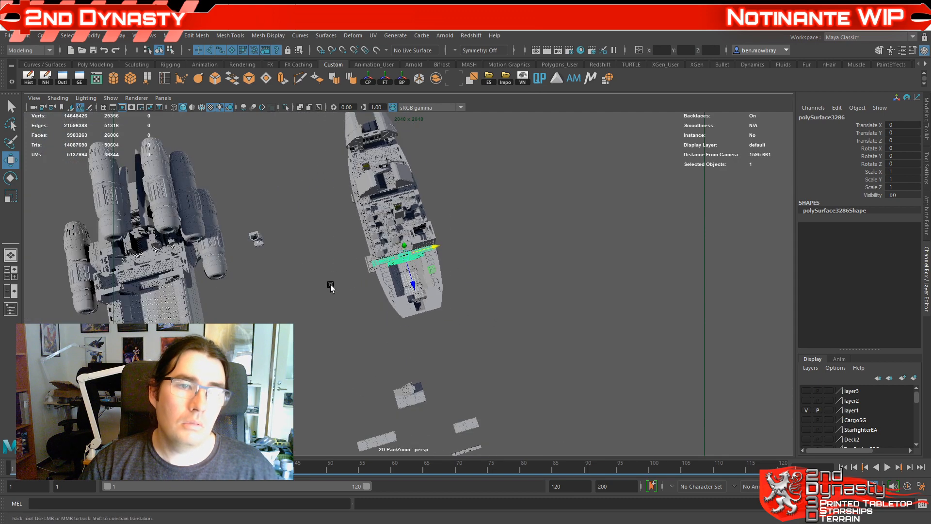
Step: Compare the larger ship with the smaller one from above, and survey the separate parts laid out across the scene
{"action": "middle_click_drag", "start_coordinate": [383, 263], "coordinate": [574, 237], "text": "alt"}
{"action": "left_click_drag", "start_coordinate": [491, 258], "coordinate": [414, 213], "text": "alt"}
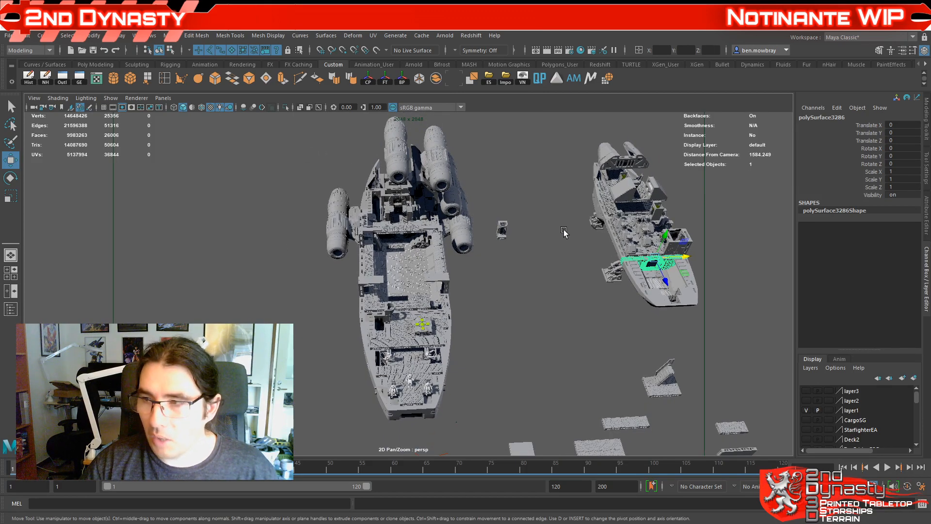
{"action": "middle_click_drag", "start_coordinate": [489, 289], "coordinate": [505, 234], "text": "alt"}
{"action": "scroll", "coordinate": [505, 233], "scroll_direction": "up", "scroll_amount": 5}
{"action": "scroll", "coordinate": [542, 265], "scroll_direction": "down", "scroll_amount": 10}
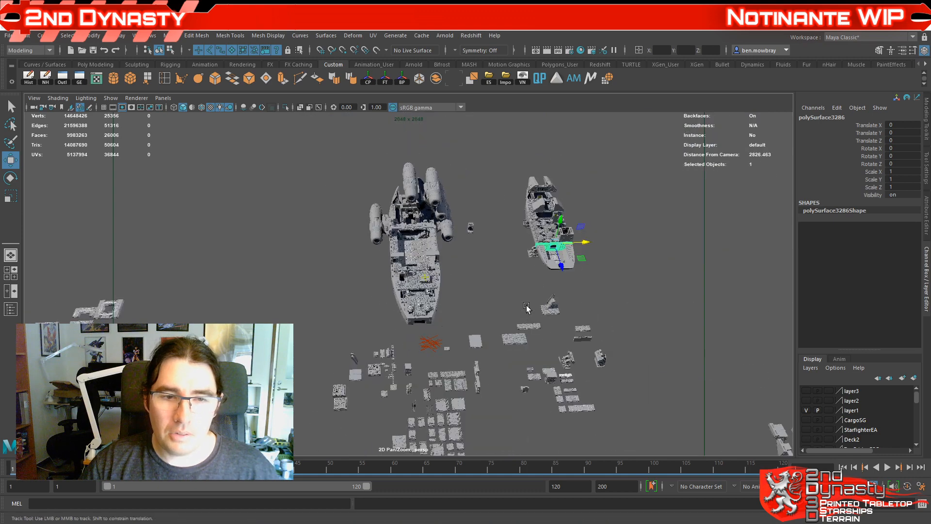
{"action": "middle_click_drag", "start_coordinate": [527, 308], "coordinate": [312, 72], "text": "alt"}
{"action": "scroll", "coordinate": [301, 212], "scroll_direction": "down", "scroll_amount": 10}
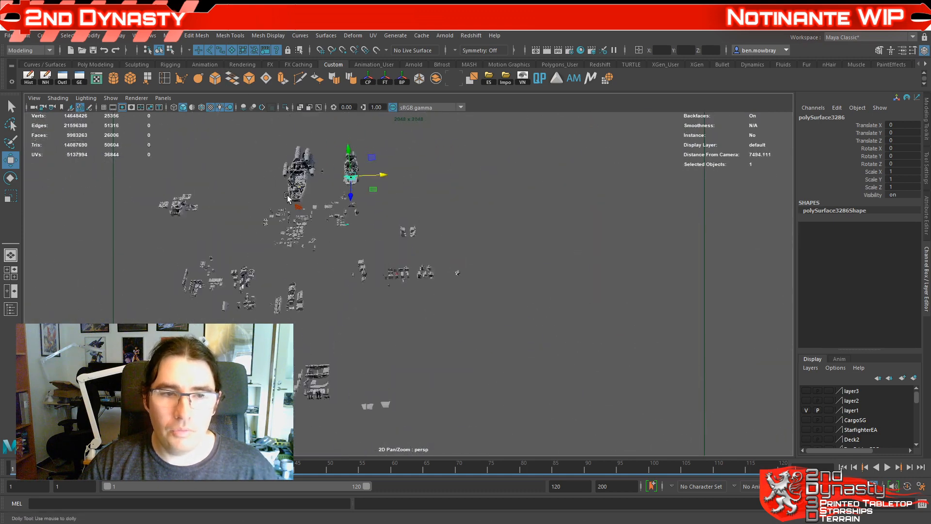
Step: Examine the smaller ship's open deck again, and switch to the browser's Wookieepedia image of the Consular-class cruiser
{"action": "middle_click_drag", "start_coordinate": [304, 213], "coordinate": [476, 354], "text": "alt"}
{"action": "scroll", "coordinate": [305, 297], "scroll_direction": "up", "scroll_amount": 14}
{"action": "scroll", "coordinate": [476, 353], "scroll_direction": "up", "scroll_amount": 9}
{"action": "left_click_drag", "start_coordinate": [477, 350], "coordinate": [438, 346], "text": "alt"}
{"action": "scroll", "coordinate": [439, 347], "scroll_direction": "down", "scroll_amount": 5}
{"action": "middle_click_drag", "start_coordinate": [438, 346], "coordinate": [543, 365], "text": "alt"}
{"action": "scroll", "coordinate": [543, 365], "scroll_direction": "up", "scroll_amount": 3}
{"action": "left_click_drag", "start_coordinate": [542, 364], "coordinate": [495, 353], "text": "alt"}
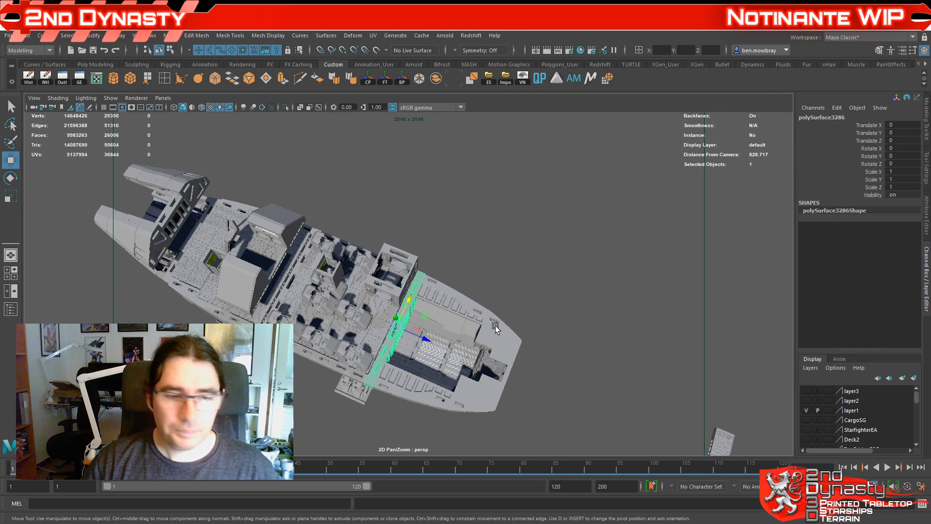
{"action": "key", "text": "alt+Tab"}
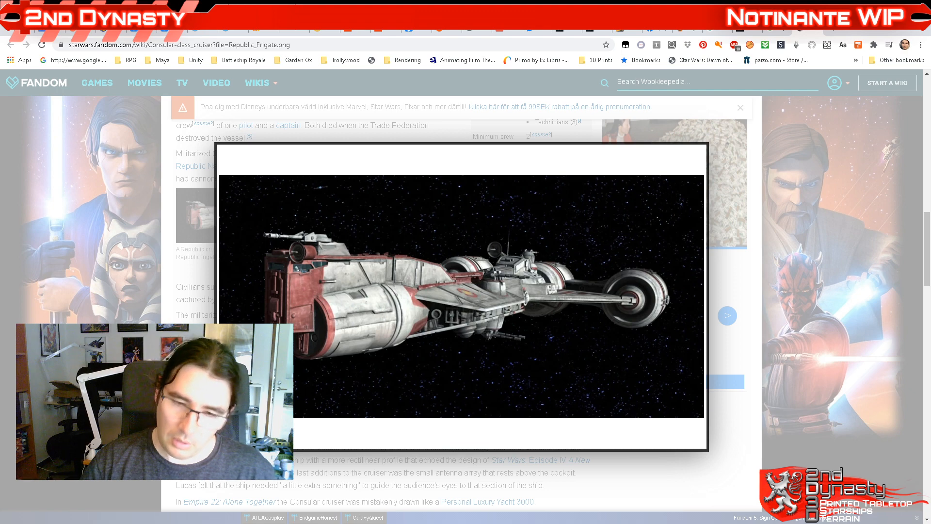
Step: Switch back to the Chimera Cerberus scene in Maya and examine the smaller ship's open lowest deck from both sides of the bow
{"action": "mouse_move", "coordinate": [608, 523]}
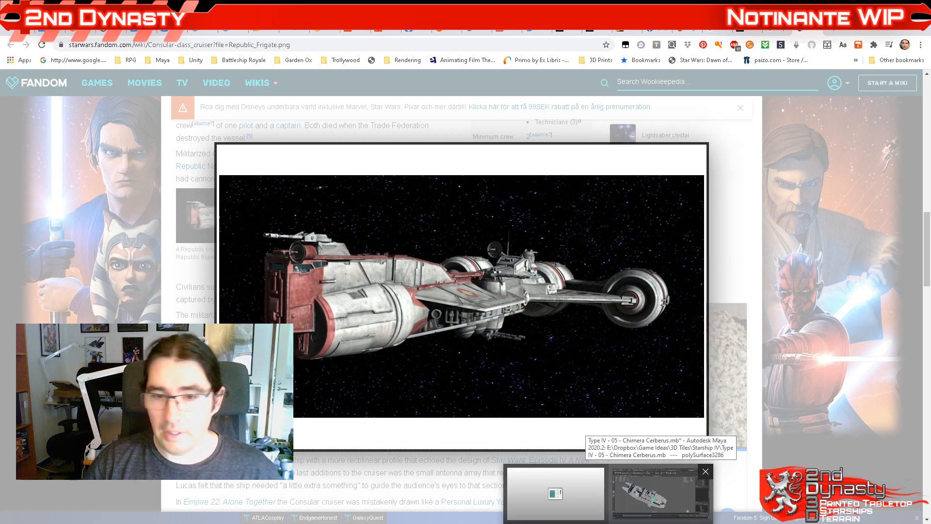
{"action": "left_click", "coordinate": [660, 492]}
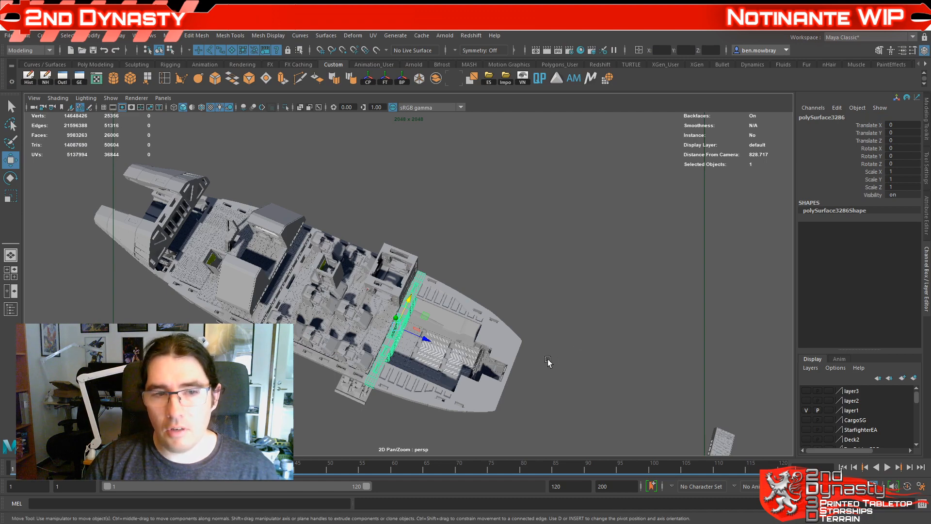
{"action": "left_click_drag", "start_coordinate": [548, 361], "coordinate": [594, 354], "text": "alt"}
{"action": "right_click_drag", "start_coordinate": [594, 354], "coordinate": [574, 342], "text": "alt"}
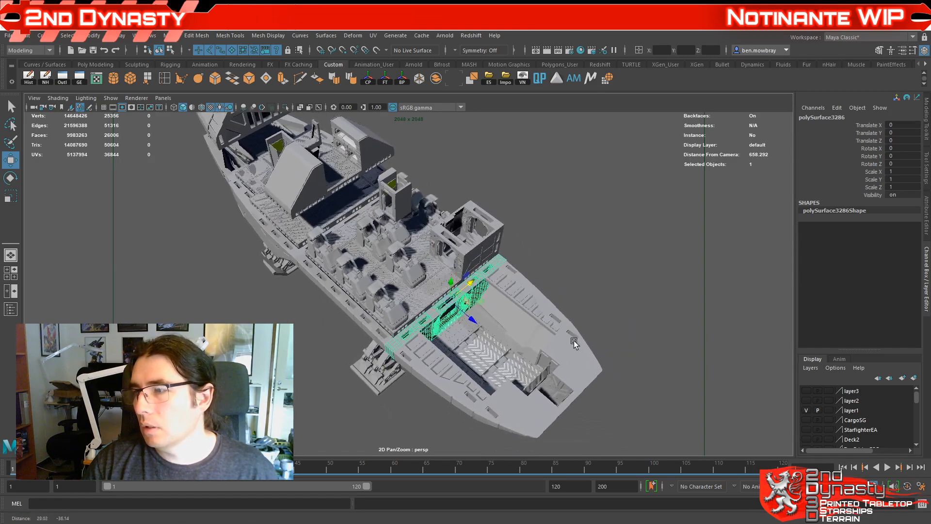
{"action": "left_click_drag", "start_coordinate": [574, 342], "coordinate": [574, 372], "text": "alt"}
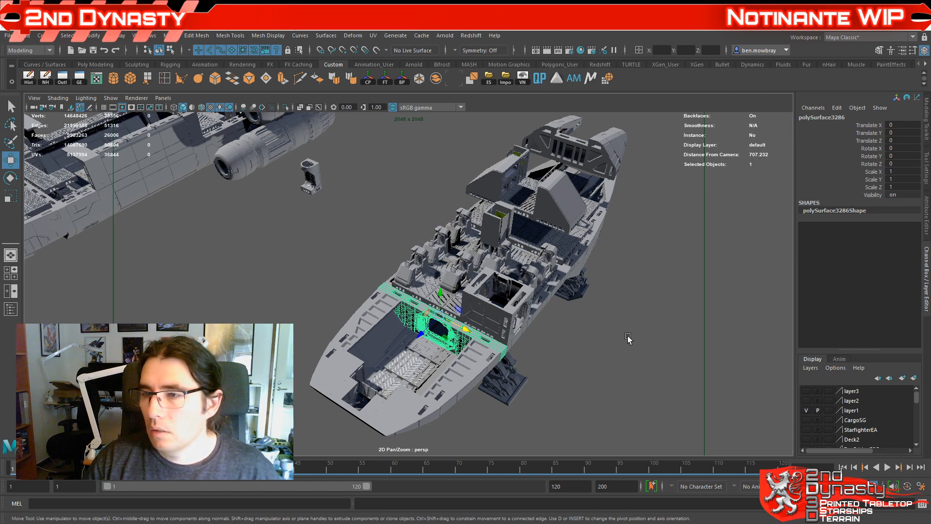
{"action": "left_click_drag", "start_coordinate": [578, 346], "coordinate": [587, 352], "text": "alt"}
{"action": "right_click_drag", "start_coordinate": [587, 352], "coordinate": [484, 373], "text": "alt"}
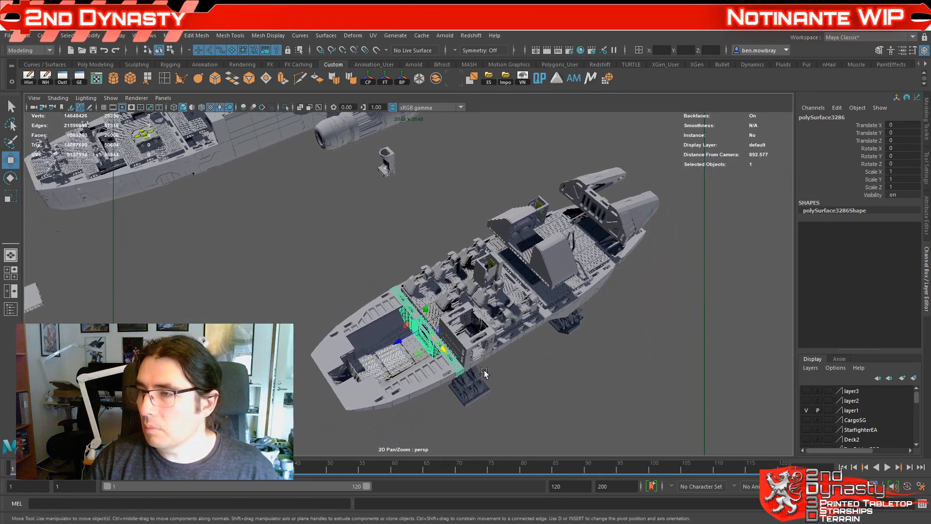
Step: Examine the lowest deck at an angle from the bow, including the seating area and the landing legs below the hull
{"action": "left_click_drag", "start_coordinate": [445, 359], "coordinate": [470, 360], "text": "alt"}
{"action": "scroll", "coordinate": [470, 360], "scroll_direction": "up", "scroll_amount": 2}
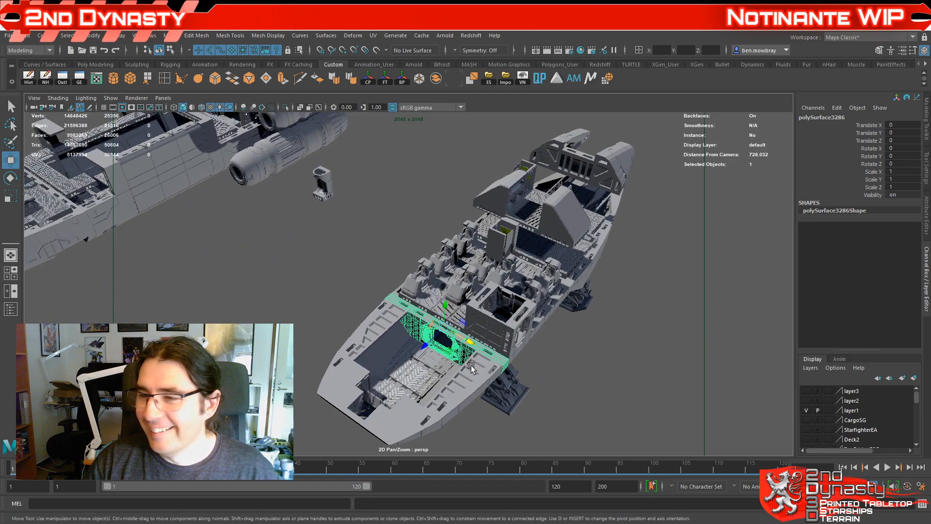
{"action": "left_click_drag", "start_coordinate": [470, 366], "coordinate": [495, 381], "text": "alt"}
{"action": "scroll", "coordinate": [495, 381], "scroll_direction": "up", "scroll_amount": 3}
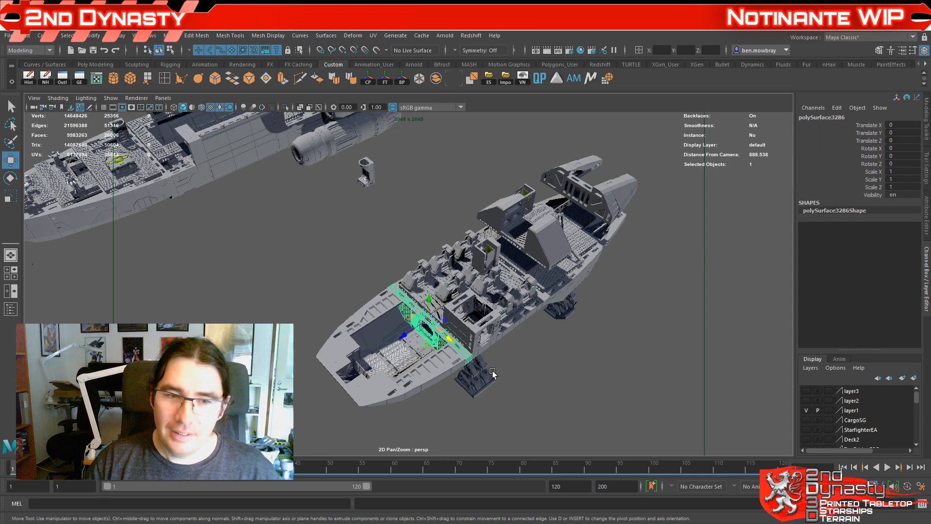
{"action": "scroll", "coordinate": [450, 381], "scroll_direction": "up", "scroll_amount": 4}
{"action": "left_click_drag", "start_coordinate": [450, 380], "coordinate": [501, 376], "text": "alt"}
{"action": "middle_click_drag", "start_coordinate": [502, 376], "coordinate": [426, 395], "text": "alt"}
{"action": "scroll", "coordinate": [426, 394], "scroll_direction": "down", "scroll_amount": 3}
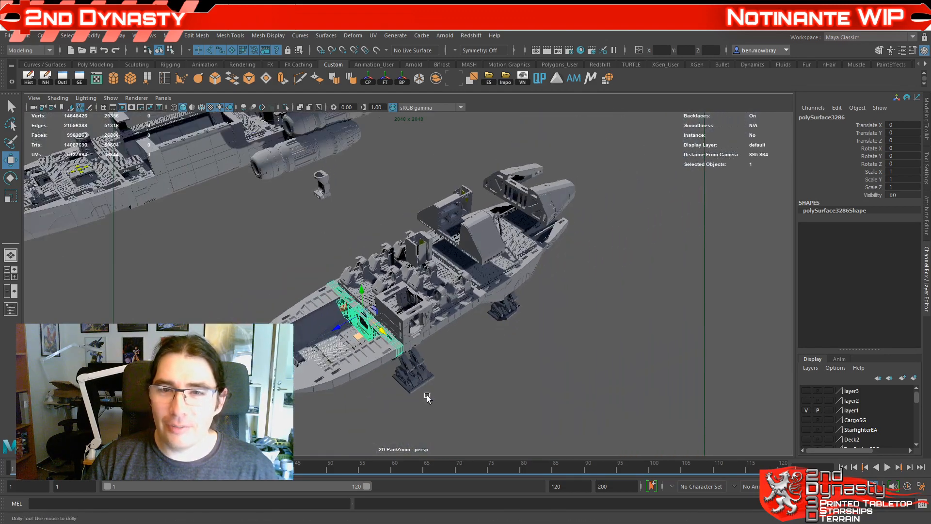
{"action": "scroll", "coordinate": [426, 395], "scroll_direction": "up", "scroll_amount": 2}
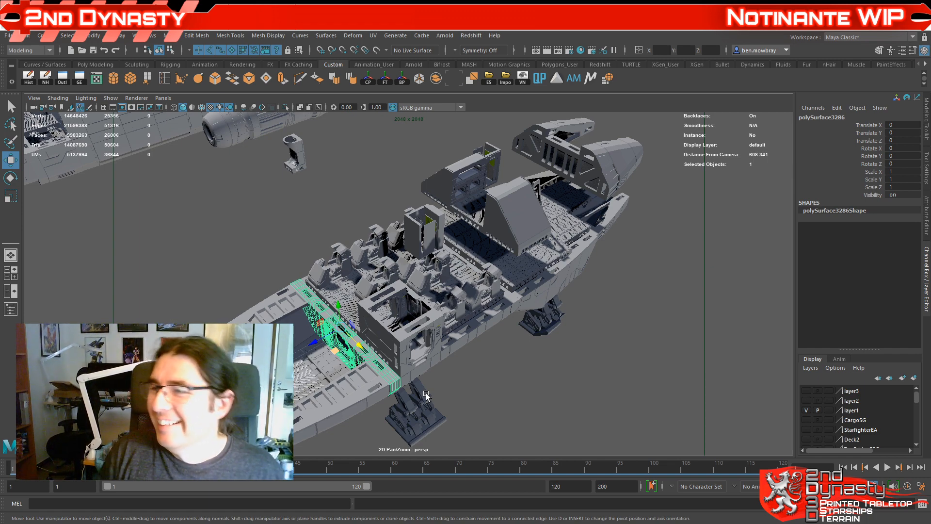
Step: Examine the doorway bulkhead behind the ramp bay up close and the bow deck around it
{"action": "left_click_drag", "start_coordinate": [426, 396], "coordinate": [510, 349], "text": "alt"}
{"action": "scroll", "coordinate": [510, 349], "scroll_direction": "up", "scroll_amount": 3}
{"action": "middle_click_drag", "start_coordinate": [509, 349], "coordinate": [481, 345], "text": "alt"}
{"action": "left_click_drag", "start_coordinate": [481, 344], "coordinate": [364, 348], "text": "alt"}
{"action": "scroll", "coordinate": [362, 351], "scroll_direction": "up", "scroll_amount": 5}
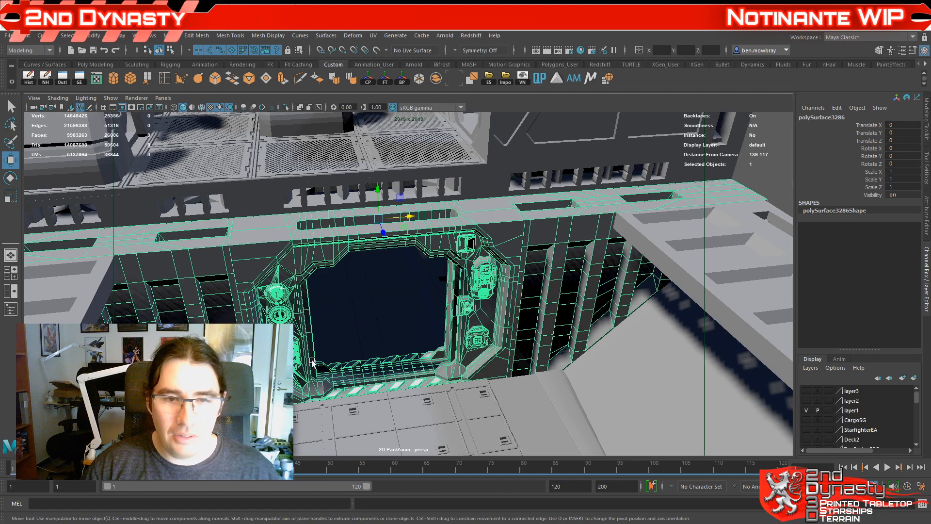
{"action": "scroll", "coordinate": [312, 363], "scroll_direction": "down", "scroll_amount": 6}
{"action": "left_click_drag", "start_coordinate": [313, 363], "coordinate": [341, 350], "text": "alt"}
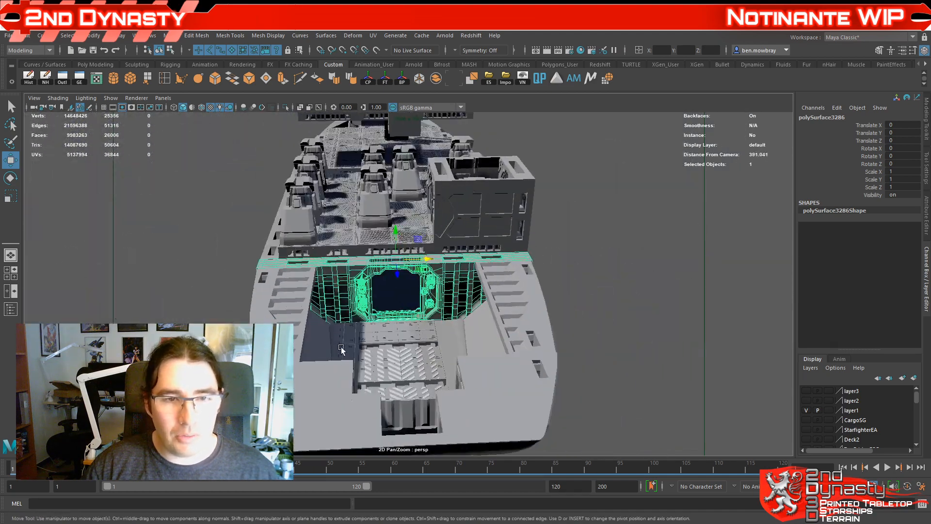
{"action": "left_click_drag", "start_coordinate": [449, 356], "coordinate": [362, 365], "text": "alt"}
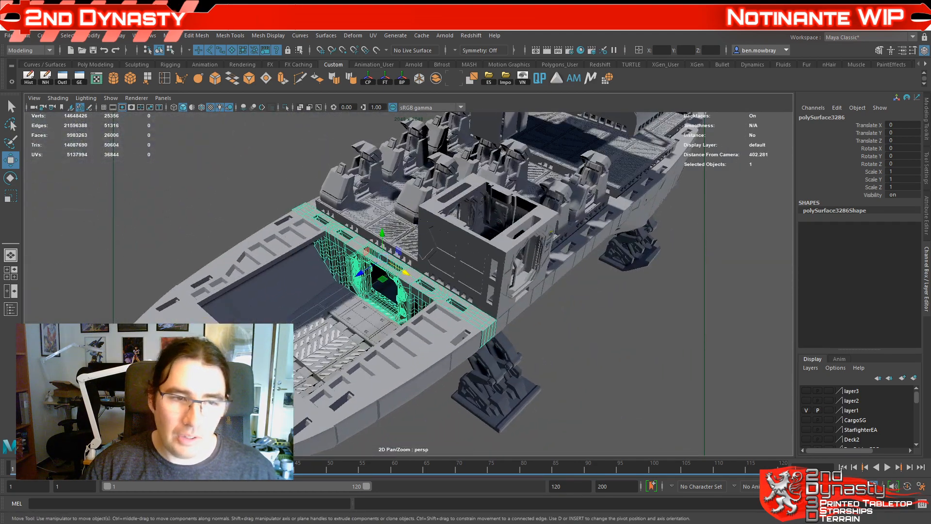
Step: Examine the seating area and how it connects to the ramp bay and the aft deck
{"action": "left_click_drag", "start_coordinate": [409, 272], "coordinate": [573, 349], "text": "alt"}
{"action": "scroll", "coordinate": [482, 333], "scroll_direction": "up", "scroll_amount": 5}
{"action": "scroll", "coordinate": [573, 350], "scroll_direction": "down", "scroll_amount": 2}
{"action": "left_click_drag", "start_coordinate": [485, 326], "coordinate": [393, 231], "text": "alt"}
{"action": "scroll", "coordinate": [424, 286], "scroll_direction": "down", "scroll_amount": 2}
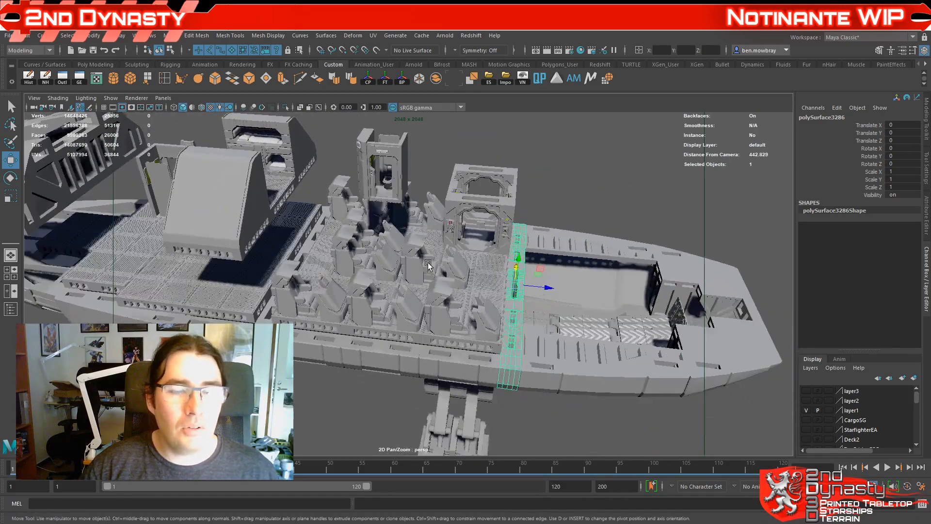
{"action": "left_click_drag", "start_coordinate": [543, 260], "coordinate": [486, 265], "text": "alt"}
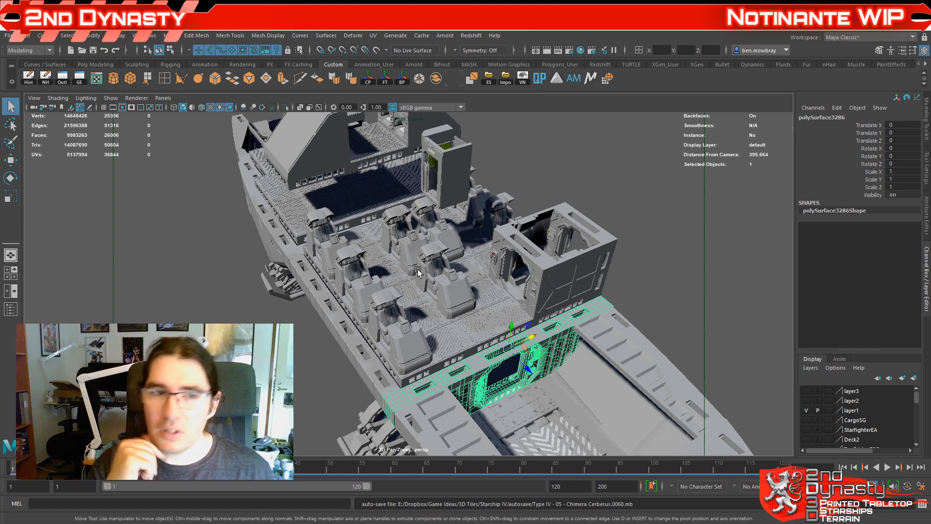
{"action": "middle_click_drag", "start_coordinate": [418, 272], "coordinate": [348, 289], "text": "alt"}
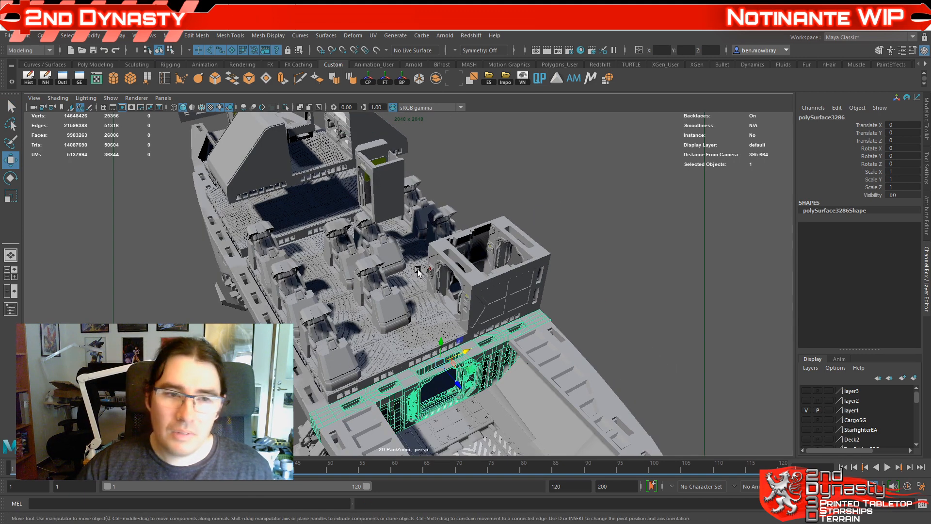
{"action": "left_click_drag", "start_coordinate": [370, 338], "coordinate": [475, 382], "text": "alt"}
{"action": "scroll", "coordinate": [458, 362], "scroll_direction": "down", "scroll_amount": 5}
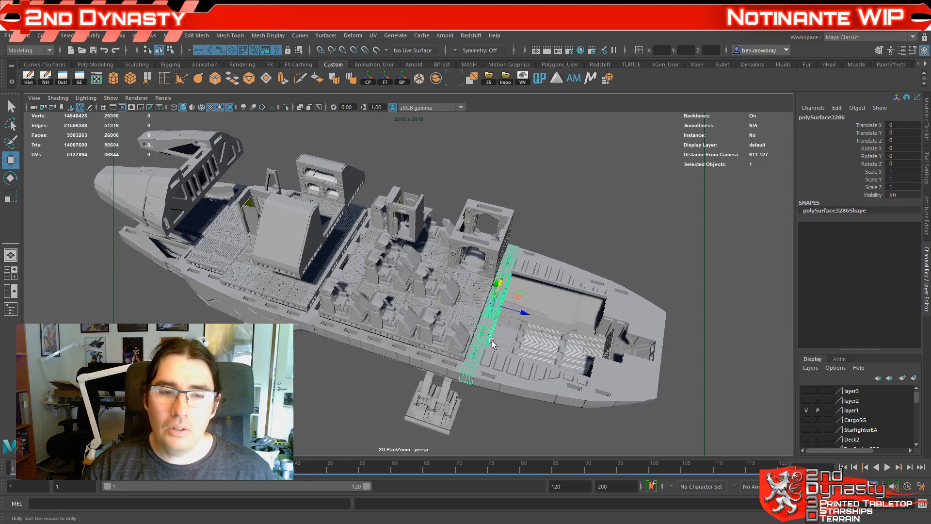
Step: Inspect the interior of the boxed compartment with doorways next to the seats from above
{"action": "scroll", "coordinate": [474, 384], "scroll_direction": "up", "scroll_amount": 4}
{"action": "left_click_drag", "start_coordinate": [474, 383], "coordinate": [467, 358], "text": "alt"}
{"action": "middle_click_drag", "start_coordinate": [511, 338], "coordinate": [472, 233], "text": "alt"}
{"action": "scroll", "coordinate": [473, 233], "scroll_direction": "up", "scroll_amount": 3}
{"action": "left_click_drag", "start_coordinate": [473, 238], "coordinate": [63, 238], "text": "alt"}
{"action": "middle_click_drag", "start_coordinate": [247, 214], "coordinate": [336, 275], "text": "alt"}
{"action": "mouse_move", "coordinate": [336, 275]}
{"action": "left_mouse_down", "text": "alt"}
{"action": "mouse_move", "coordinate": [322, 279]}
{"action": "mouse_move", "coordinate": [332, 278]}
{"action": "left_mouse_up", "text": "alt"}
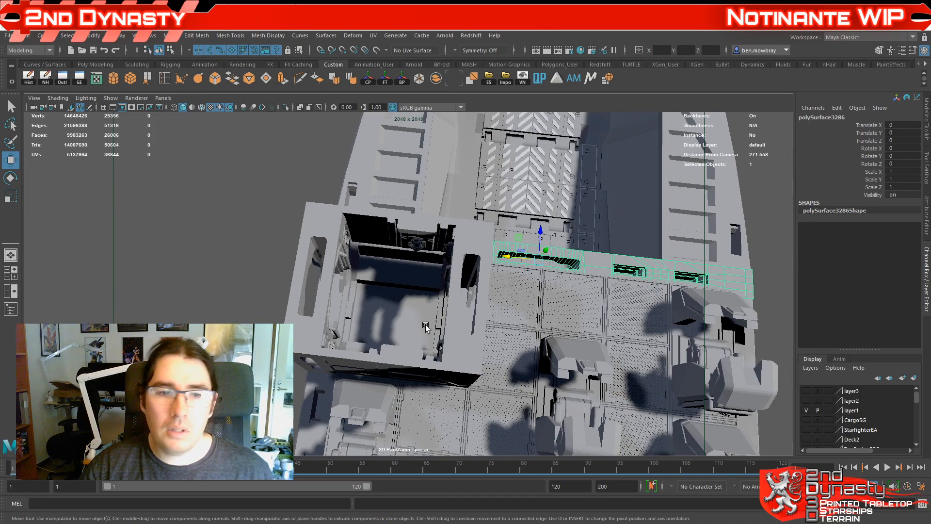
Step: Examine the seat rows and the rooms aft of them, and continue around to the ship's open stern
{"action": "left_click_drag", "start_coordinate": [431, 327], "coordinate": [540, 257], "text": "alt"}
{"action": "scroll", "coordinate": [479, 284], "scroll_direction": "down", "scroll_amount": 6}
{"action": "middle_click_drag", "start_coordinate": [541, 257], "coordinate": [472, 269], "text": "alt"}
{"action": "scroll", "coordinate": [472, 269], "scroll_direction": "up", "scroll_amount": 3}
{"action": "left_click_drag", "start_coordinate": [471, 269], "coordinate": [696, 265], "text": "alt"}
{"action": "middle_click_drag", "start_coordinate": [554, 244], "coordinate": [559, 251], "text": "alt"}
{"action": "left_click_drag", "start_coordinate": [559, 252], "coordinate": [500, 270], "text": "alt"}
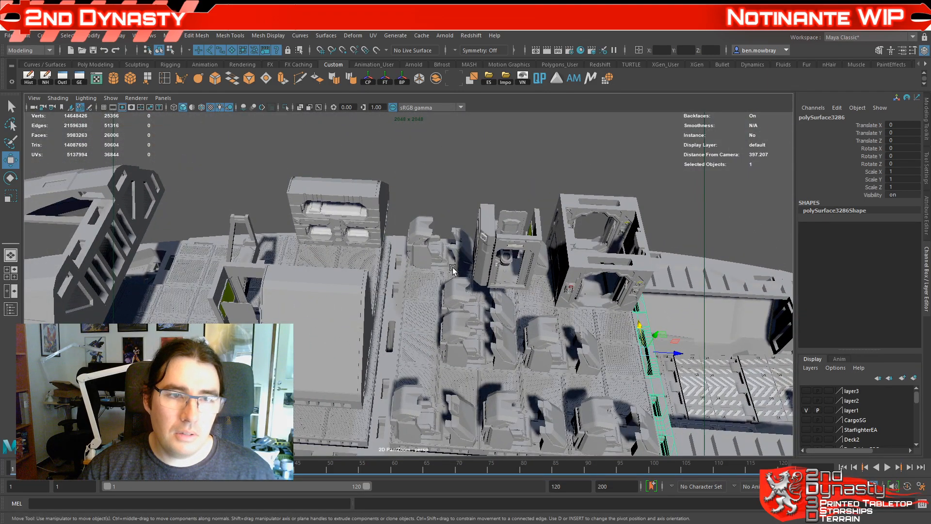
{"action": "left_click_drag", "start_coordinate": [469, 262], "coordinate": [432, 250], "text": "alt"}
{"action": "scroll", "coordinate": [439, 257], "scroll_direction": "down", "scroll_amount": 4}
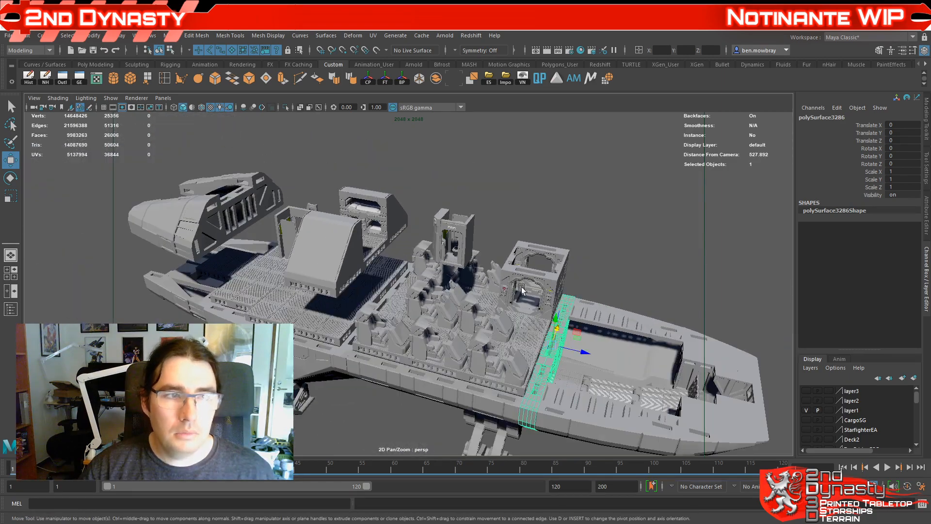
{"action": "left_click_drag", "start_coordinate": [335, 345], "coordinate": [488, 296], "text": "alt"}
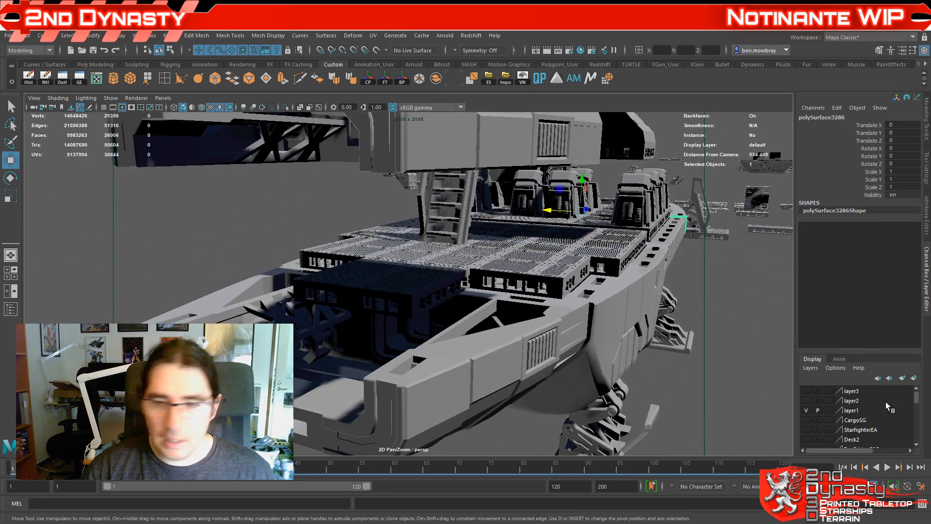
Step: Show the Deck2 layer and examine its floor and furniture above the ramp bay at the bow
{"action": "left_click", "coordinate": [806, 439]}
{"action": "left_click_drag", "start_coordinate": [480, 272], "coordinate": [489, 303], "text": "alt"}
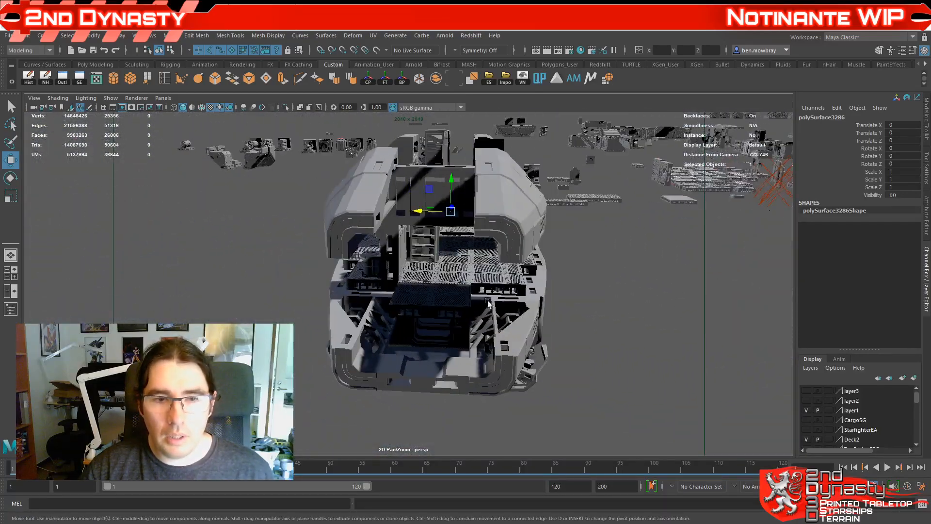
{"action": "left_click_drag", "start_coordinate": [353, 329], "coordinate": [389, 348], "text": "alt"}
{"action": "middle_click_drag", "start_coordinate": [558, 348], "coordinate": [437, 336], "text": "alt"}
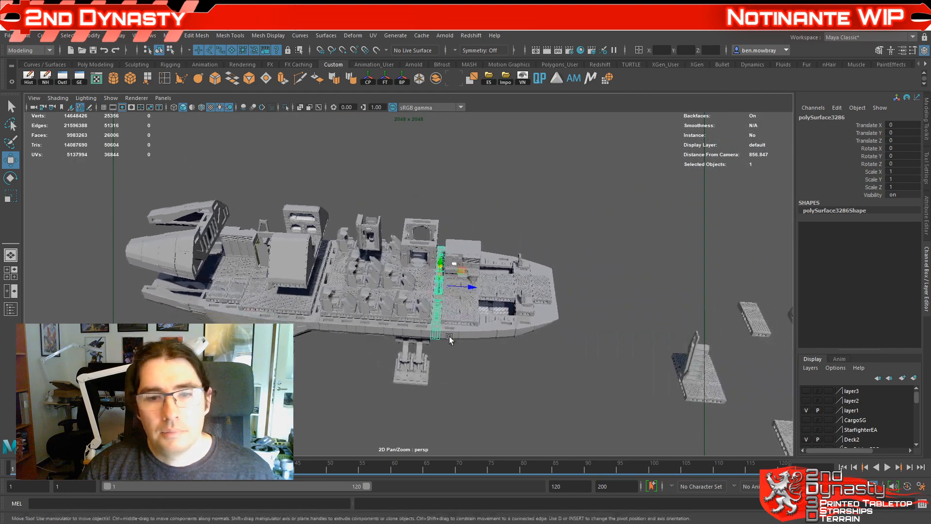
{"action": "right_click_drag", "start_coordinate": [437, 335], "coordinate": [516, 350], "text": "alt"}
{"action": "left_click_drag", "start_coordinate": [516, 349], "coordinate": [398, 348], "text": "alt"}
{"action": "right_click_drag", "start_coordinate": [399, 348], "coordinate": [448, 294], "text": "alt"}
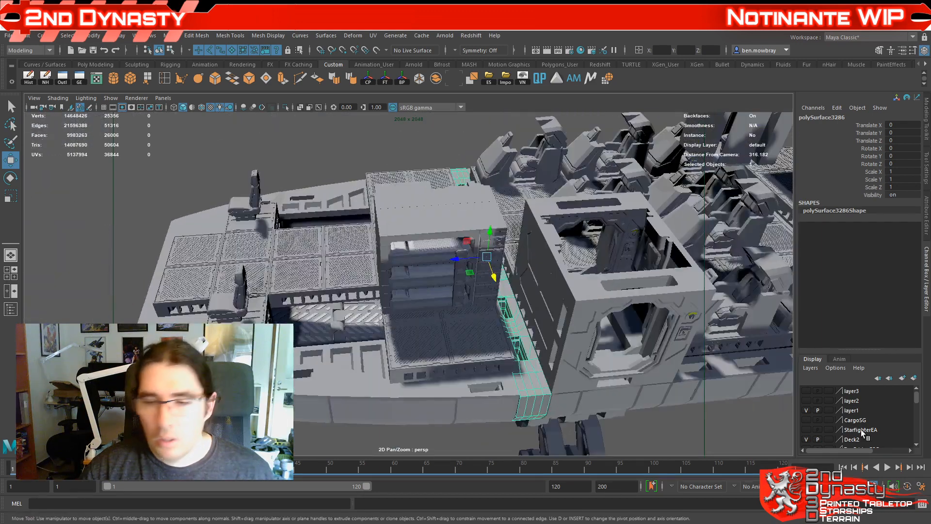
Step: Show the Deck2Hull layer and examine the enclosed bow rooms from both sides
{"action": "scroll", "coordinate": [860, 430], "scroll_direction": "down", "scroll_amount": 5}
{"action": "scroll", "coordinate": [809, 414], "scroll_direction": "down", "scroll_amount": 5}
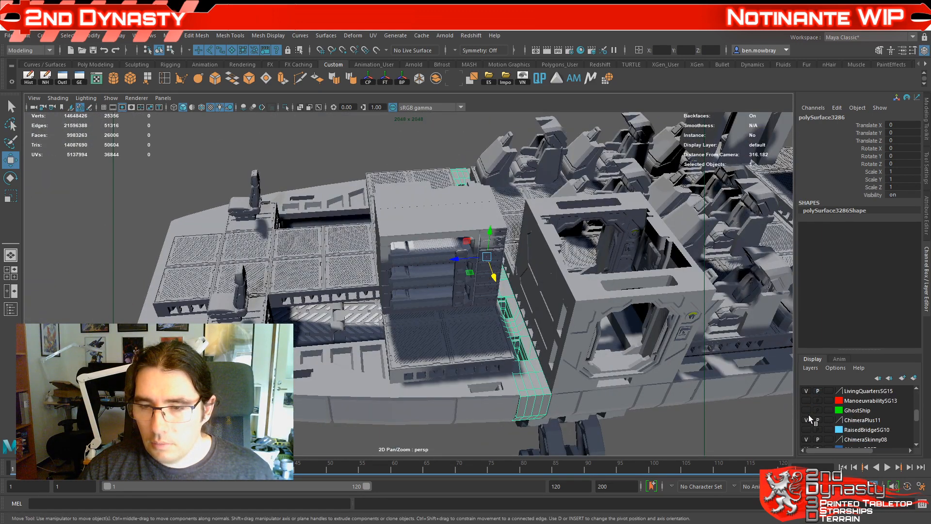
{"action": "scroll", "coordinate": [808, 415], "scroll_direction": "down", "scroll_amount": 3}
{"action": "left_click", "coordinate": [808, 418]}
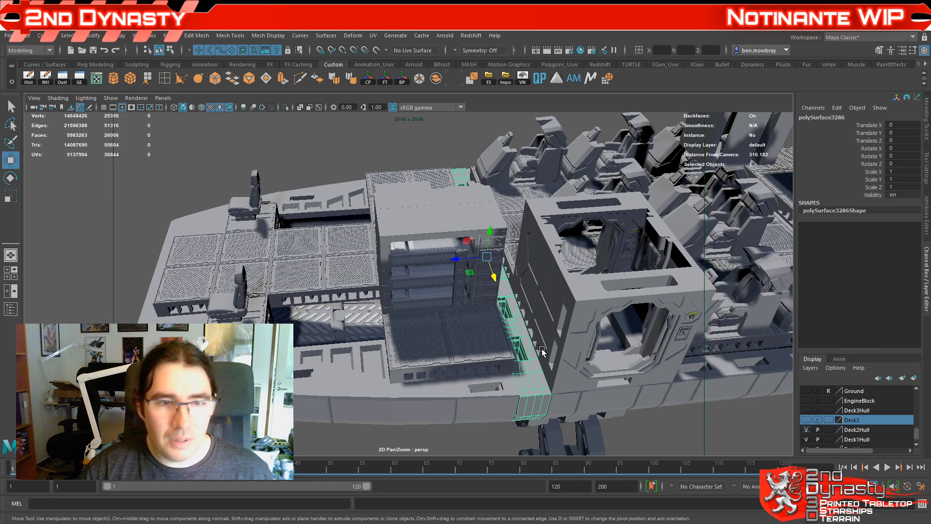
{"action": "scroll", "coordinate": [531, 351], "scroll_direction": "down", "scroll_amount": 5}
{"action": "scroll", "coordinate": [529, 351], "scroll_direction": "up", "scroll_amount": 5}
{"action": "left_click_drag", "start_coordinate": [529, 351], "coordinate": [626, 357], "text": "alt"}
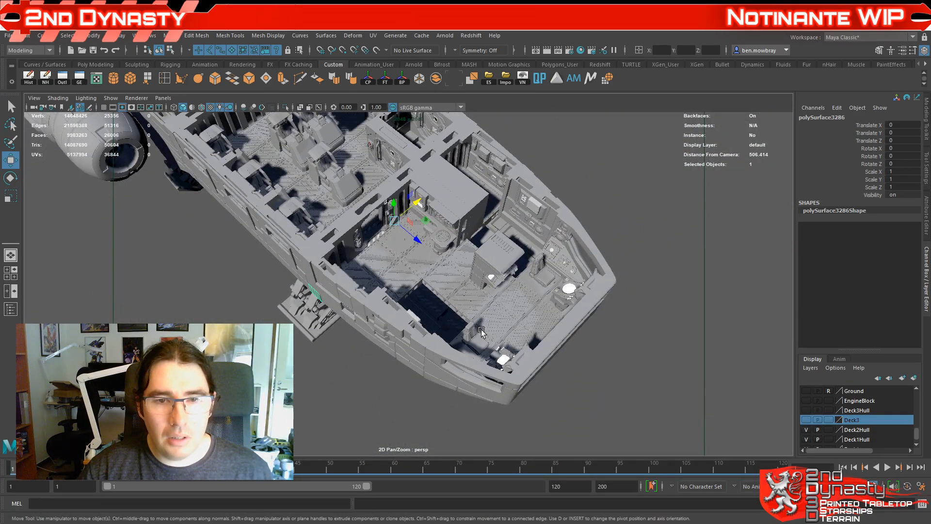
{"action": "left_click_drag", "start_coordinate": [601, 318], "coordinate": [420, 286], "text": "alt"}
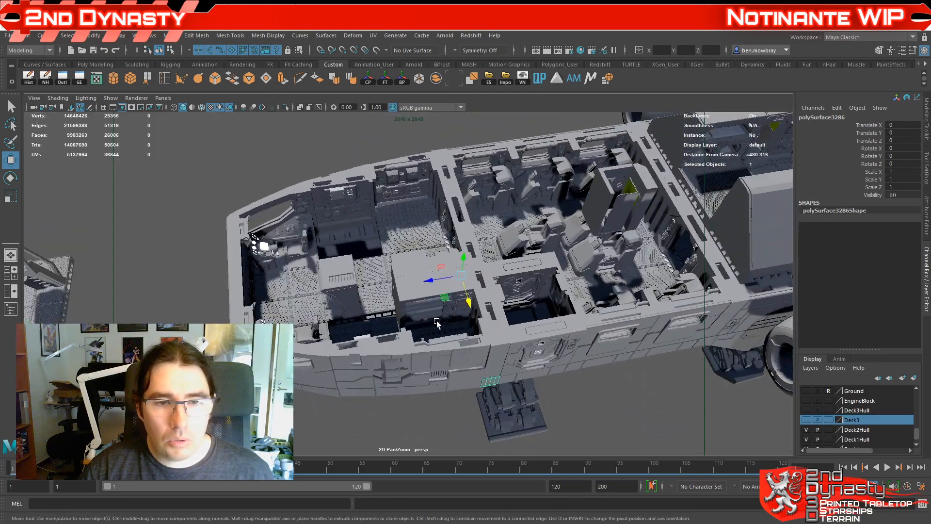
Step: Examine the walled second deck from the seating area to the stern, and its full layout from above
{"action": "left_click_drag", "start_coordinate": [600, 283], "coordinate": [524, 382], "text": "alt"}
{"action": "left_click_drag", "start_coordinate": [496, 291], "coordinate": [684, 310], "text": "alt"}
{"action": "middle_click_drag", "start_coordinate": [684, 309], "coordinate": [557, 276], "text": "alt"}
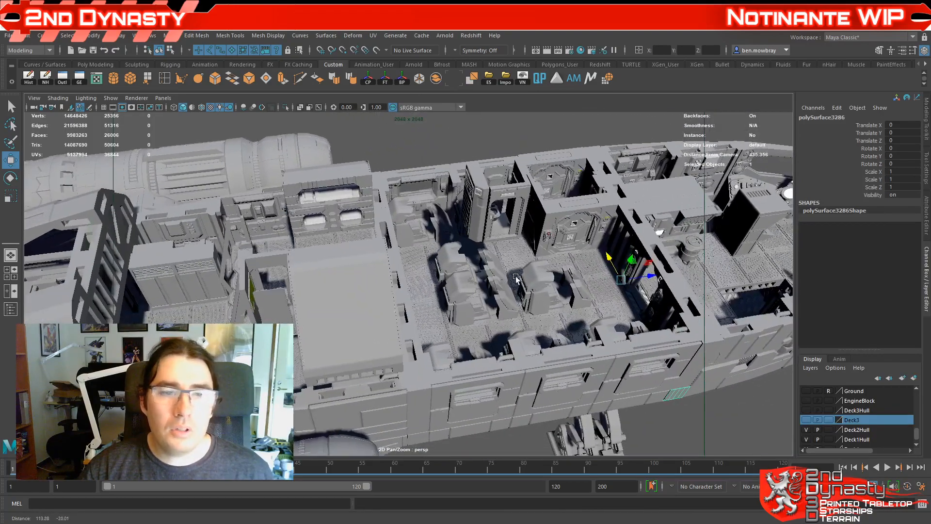
{"action": "right_click_drag", "start_coordinate": [557, 276], "coordinate": [504, 265], "text": "alt"}
{"action": "left_click_drag", "start_coordinate": [504, 264], "coordinate": [524, 300], "text": "alt"}
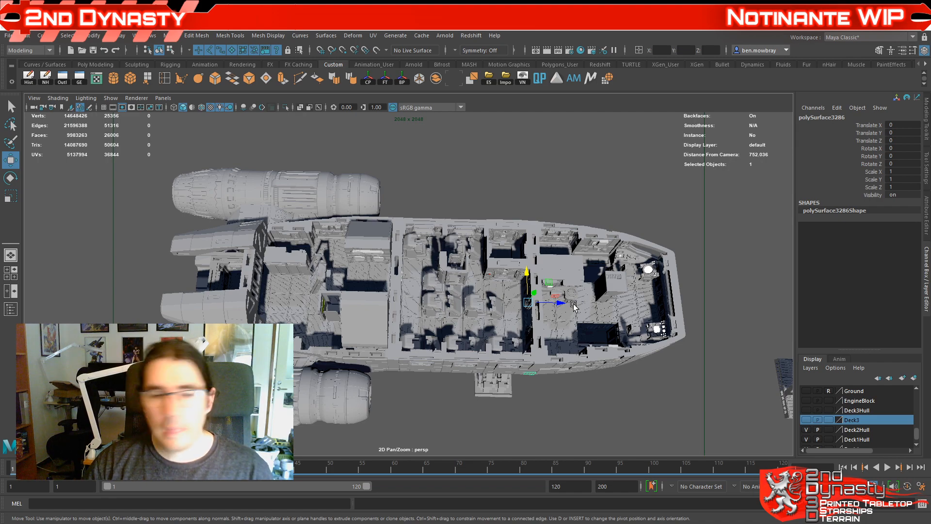
{"action": "left_click_drag", "start_coordinate": [475, 320], "coordinate": [443, 353], "text": "alt"}
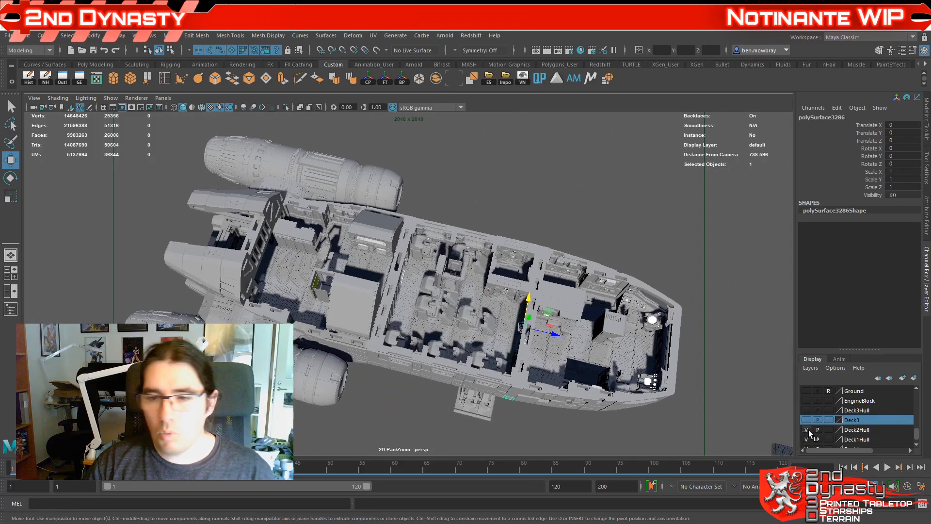
Step: Show the Deck3 and Deck3Hull layers, examine the ship's closed exterior, and clear the selection
{"action": "left_click", "coordinate": [806, 420]}
{"action": "left_click", "coordinate": [807, 410]}
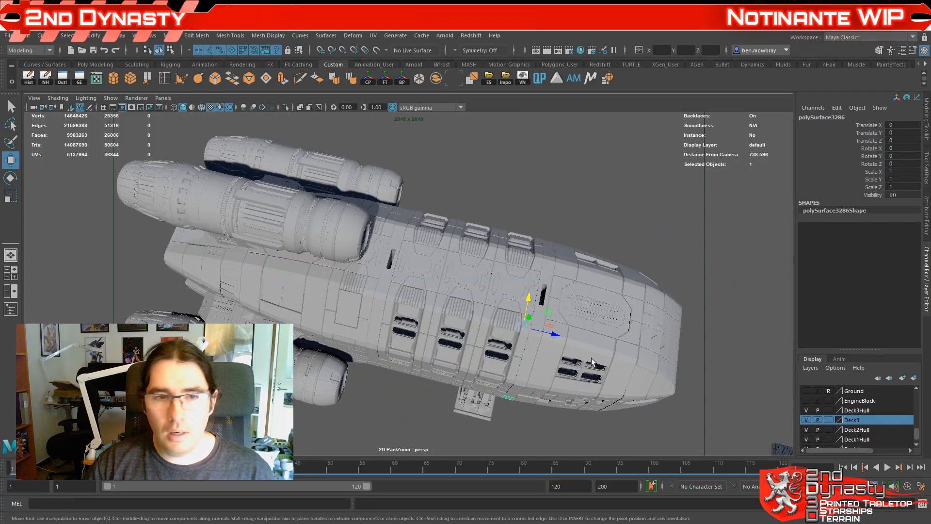
{"action": "scroll", "coordinate": [542, 353], "scroll_direction": "down", "scroll_amount": 5}
{"action": "left_click_drag", "start_coordinate": [542, 353], "coordinate": [482, 377], "text": "alt"}
{"action": "scroll", "coordinate": [442, 344], "scroll_direction": "up", "scroll_amount": 4}
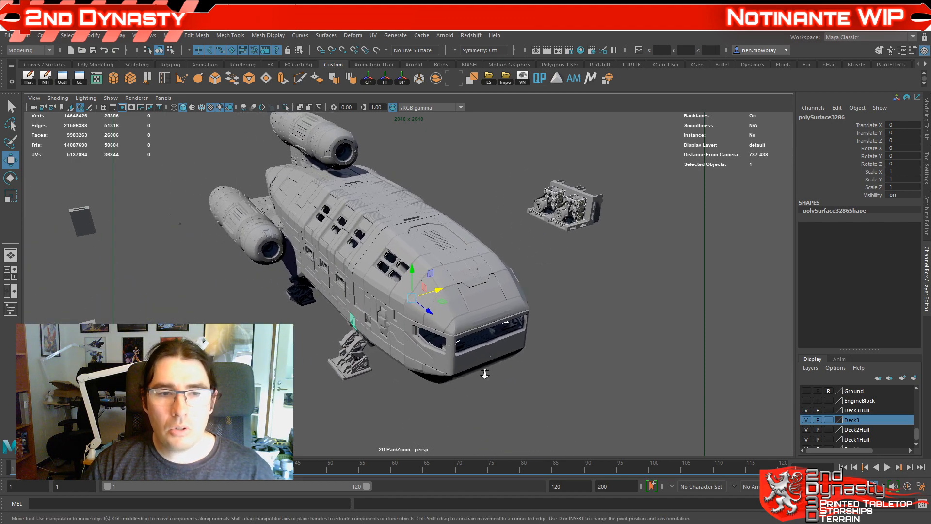
{"action": "scroll", "coordinate": [476, 384], "scroll_direction": "up", "scroll_amount": 2}
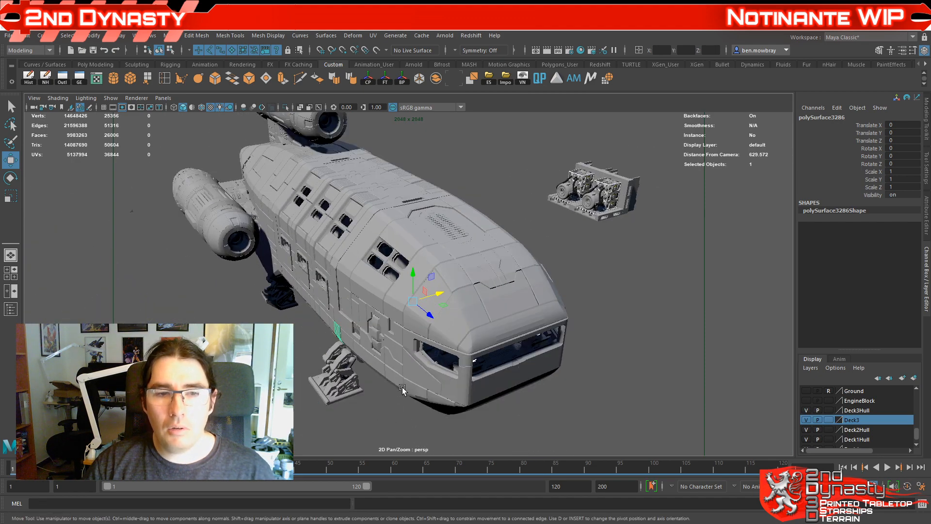
{"action": "scroll", "coordinate": [421, 403], "scroll_direction": "down", "scroll_amount": 3}
{"action": "left_click_drag", "start_coordinate": [424, 406], "coordinate": [435, 416], "text": "alt"}
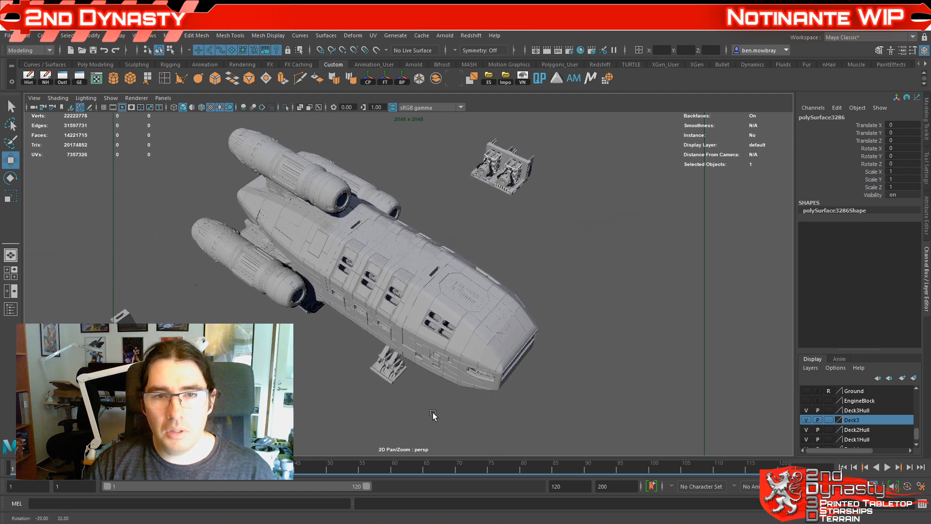
{"action": "left_click", "coordinate": [432, 414]}
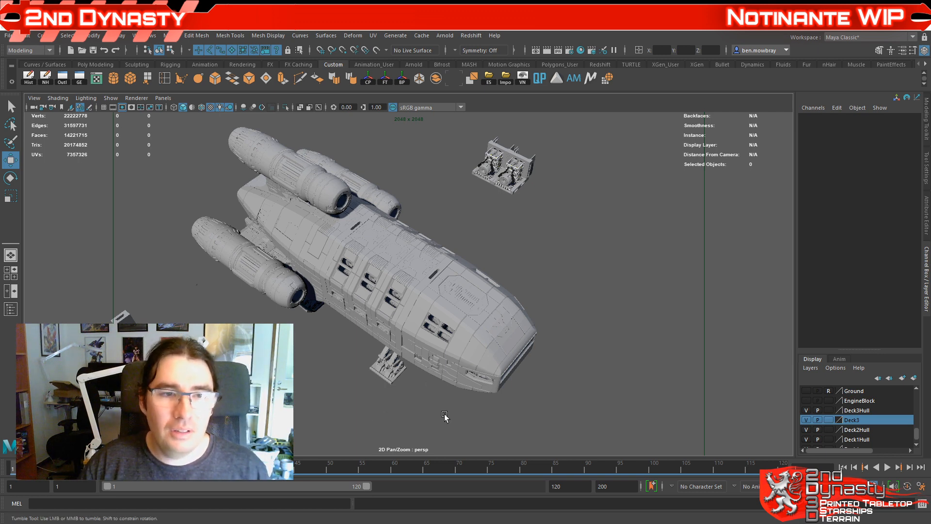
Step: Examine the Cerberus exterior from both sides, selecting the doorway panel in the side hull between the landing legs
{"action": "left_click_drag", "start_coordinate": [443, 416], "coordinate": [340, 337], "text": "alt"}
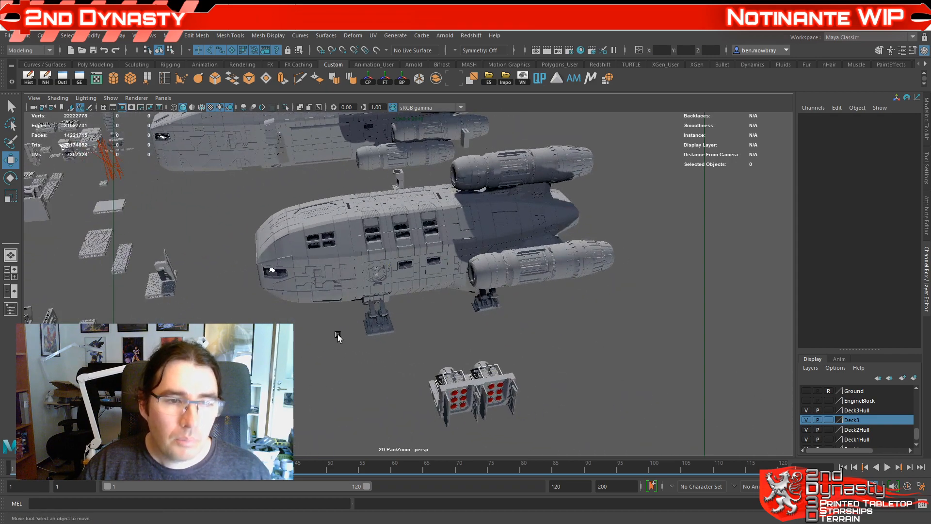
{"action": "middle_click_drag", "start_coordinate": [340, 337], "coordinate": [354, 351], "text": "alt"}
{"action": "left_click_drag", "start_coordinate": [354, 352], "coordinate": [502, 326], "text": "alt"}
{"action": "left_click", "coordinate": [397, 310]}
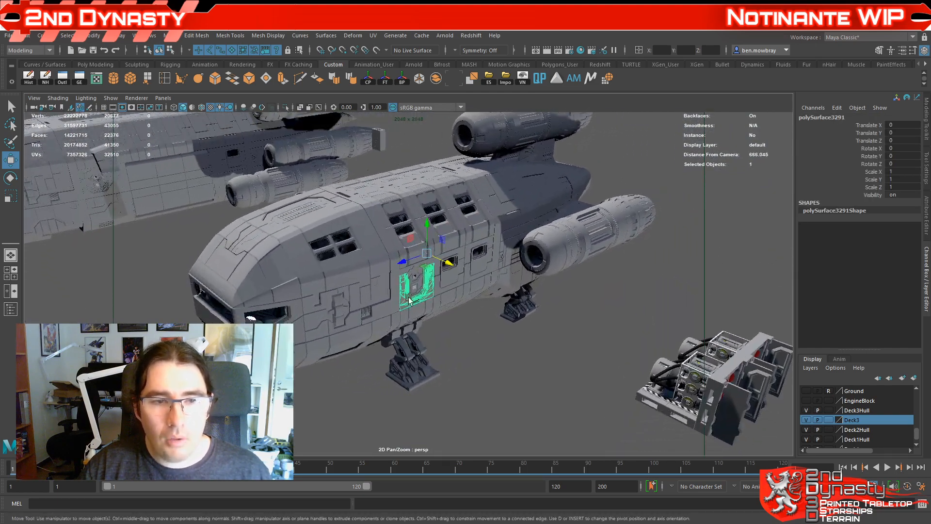
{"action": "middle_click_drag", "start_coordinate": [404, 297], "coordinate": [480, 302], "text": "alt"}
{"action": "left_click_drag", "start_coordinate": [480, 302], "coordinate": [664, 297], "text": "alt"}
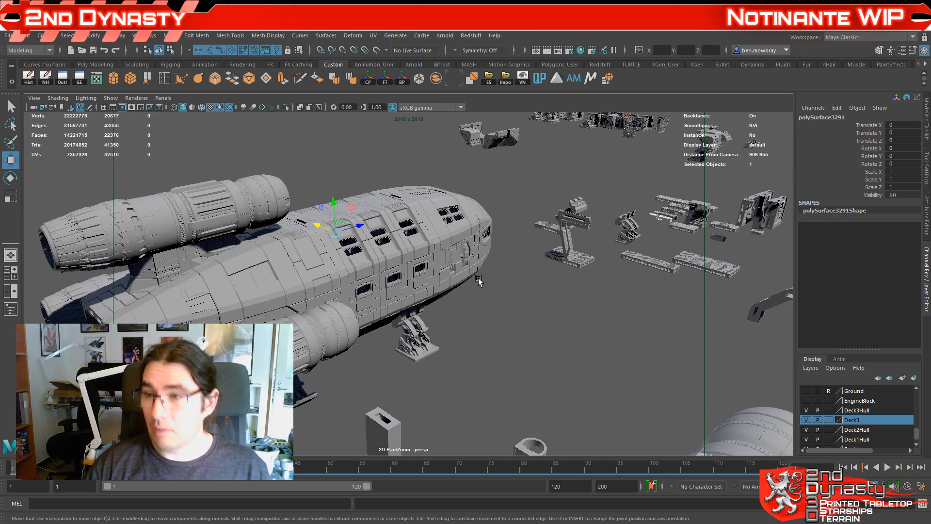
Step: Examine the ship's roof, bow windows and engine pods from above
{"action": "mouse_move", "coordinate": [392, 332]}
{"action": "left_mouse_down", "text": "alt"}
{"action": "mouse_move", "coordinate": [388, 310]}
{"action": "mouse_move", "coordinate": [397, 334]}
{"action": "left_mouse_up", "text": "alt"}
{"action": "middle_click_drag", "start_coordinate": [397, 332], "coordinate": [396, 350], "text": "alt"}
{"action": "scroll", "coordinate": [395, 350], "scroll_direction": "up", "scroll_amount": 4}
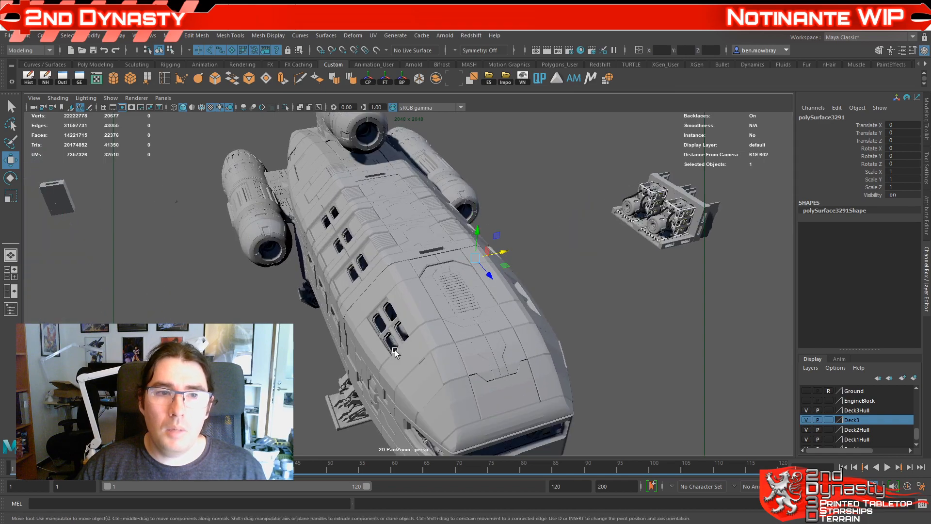
{"action": "left_click_drag", "start_coordinate": [395, 350], "coordinate": [430, 358], "text": "alt"}
{"action": "scroll", "coordinate": [439, 366], "scroll_direction": "down", "scroll_amount": 2}
{"action": "middle_click_drag", "start_coordinate": [431, 357], "coordinate": [492, 391], "text": "alt"}
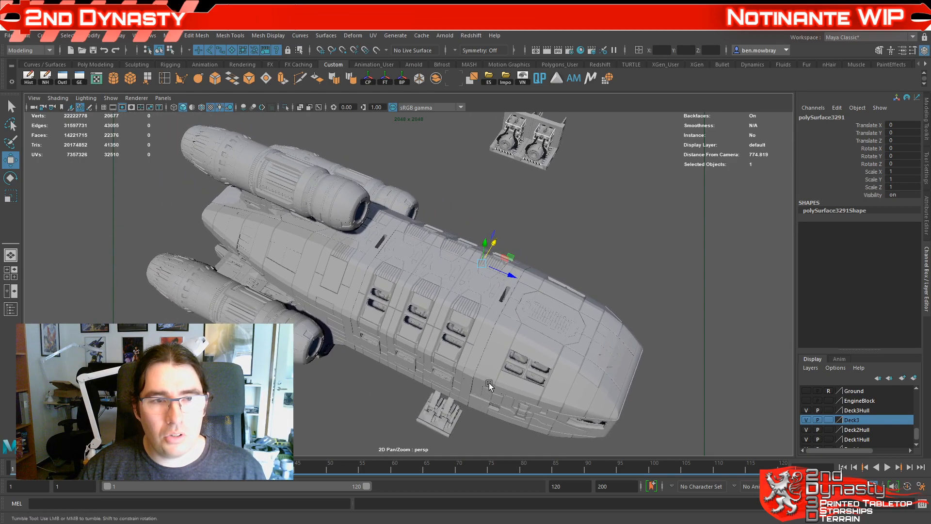
Step: Examine the window rows and side hull panelling, from the full ship down to a close view
{"action": "left_click_drag", "start_coordinate": [489, 383], "coordinate": [499, 368], "text": "alt"}
{"action": "scroll", "coordinate": [501, 372], "scroll_direction": "down", "scroll_amount": 2}
{"action": "middle_click_drag", "start_coordinate": [507, 392], "coordinate": [483, 393], "text": "alt"}
{"action": "scroll", "coordinate": [508, 408], "scroll_direction": "up", "scroll_amount": 4}
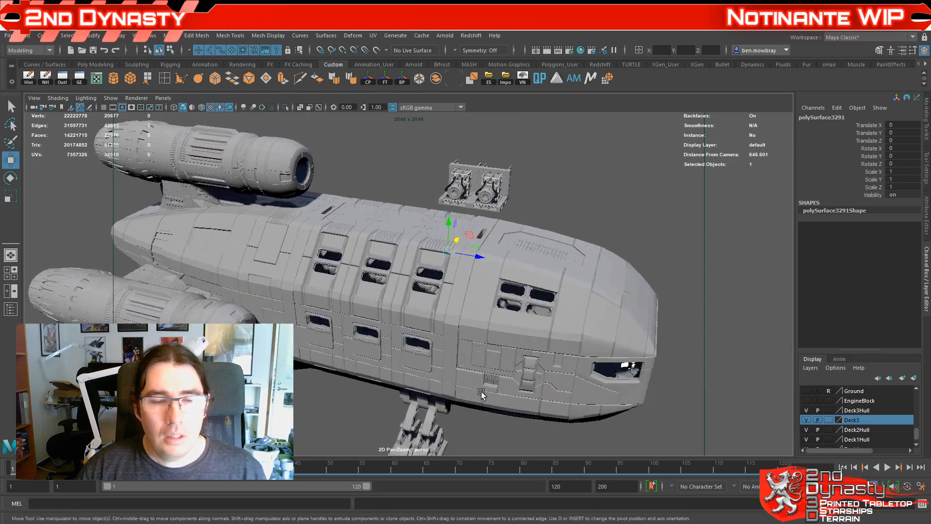
{"action": "mouse_move", "coordinate": [483, 393]}
{"action": "left_mouse_down", "text": "alt"}
{"action": "mouse_move", "coordinate": [455, 368]}
{"action": "mouse_move", "coordinate": [464, 365]}
{"action": "mouse_move", "coordinate": [471, 382]}
{"action": "left_mouse_up", "text": "alt"}
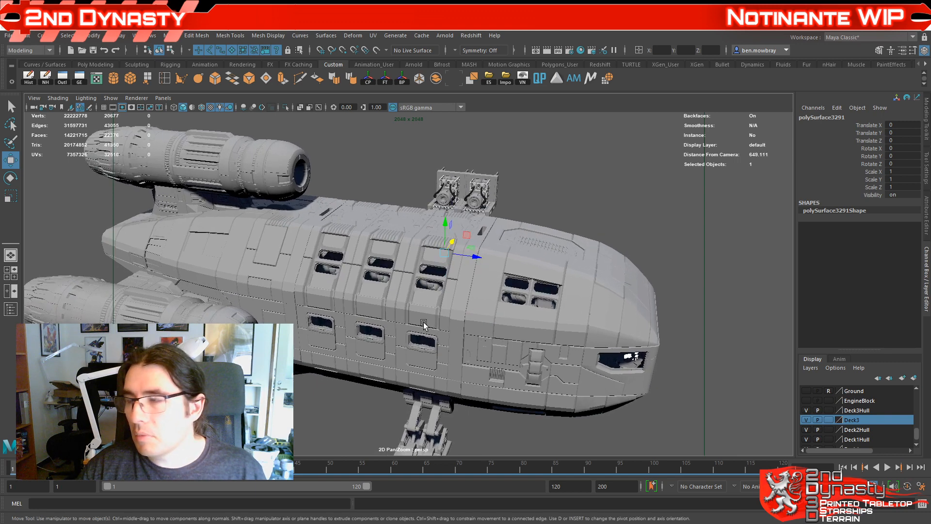
{"action": "scroll", "coordinate": [419, 326], "scroll_direction": "down", "scroll_amount": 2}
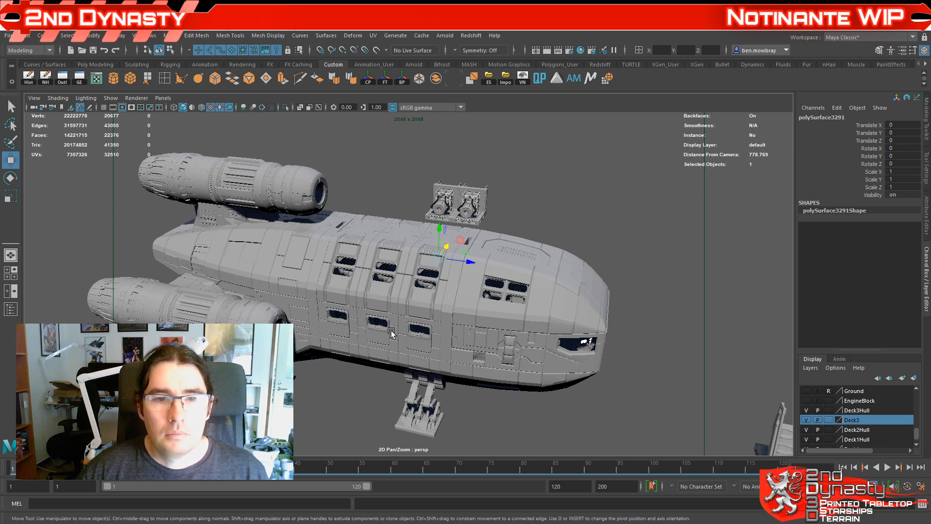
{"action": "middle_click_drag", "start_coordinate": [391, 332], "coordinate": [428, 336], "text": "alt"}
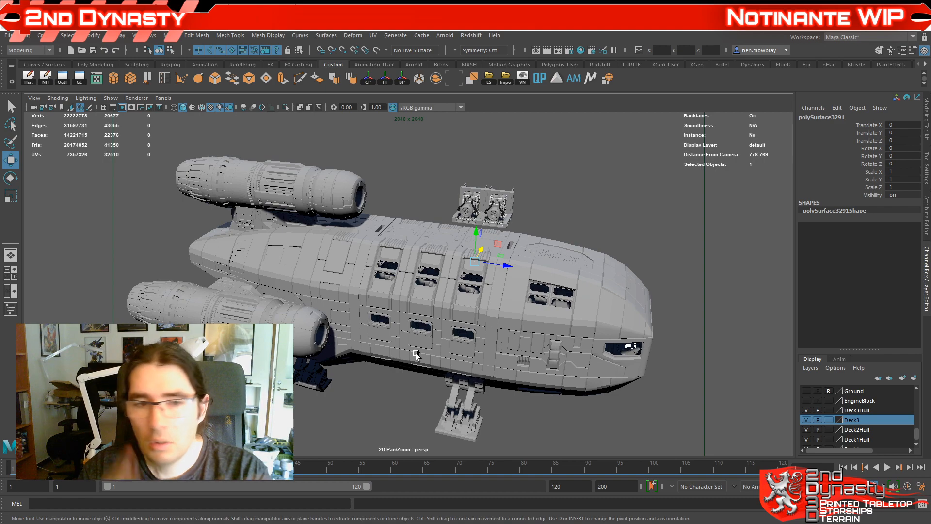
{"action": "scroll", "coordinate": [455, 339], "scroll_direction": "up", "scroll_amount": 3}
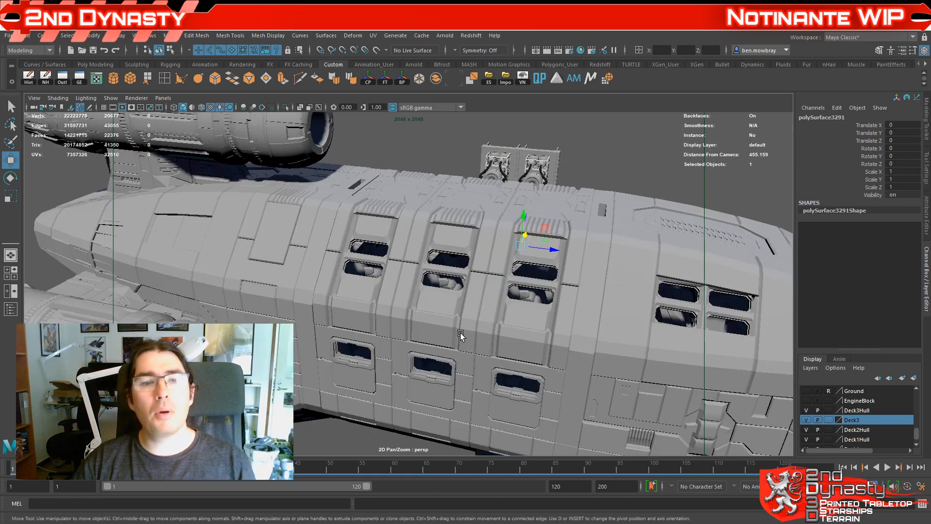
{"action": "left_click_drag", "start_coordinate": [461, 335], "coordinate": [509, 337], "text": "alt"}
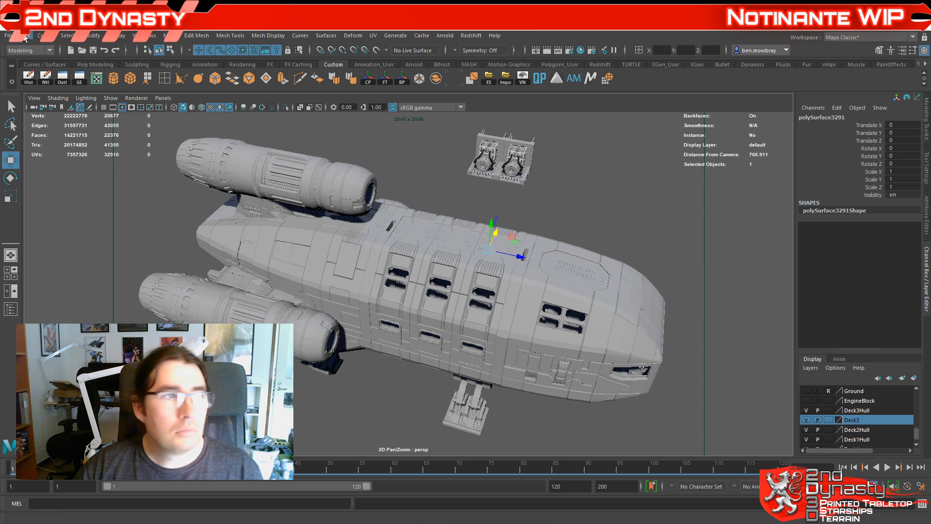
Step: Open the recent scene whose file name ends in "paign.mb"
{"action": "left_click", "coordinate": [8, 36]}
{"action": "mouse_move", "coordinate": [92, 338]}
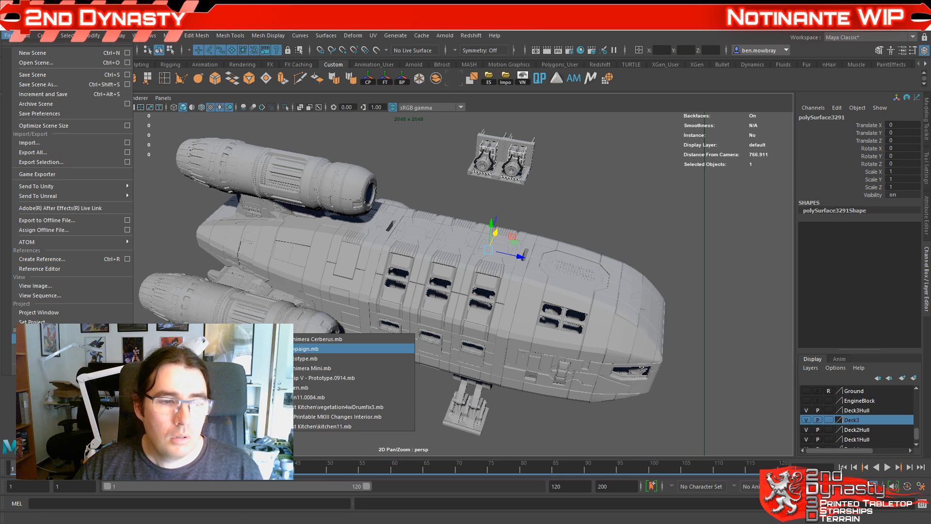
{"action": "left_click", "coordinate": [354, 348]}
{"action": "left_click", "coordinate": [424, 282]}
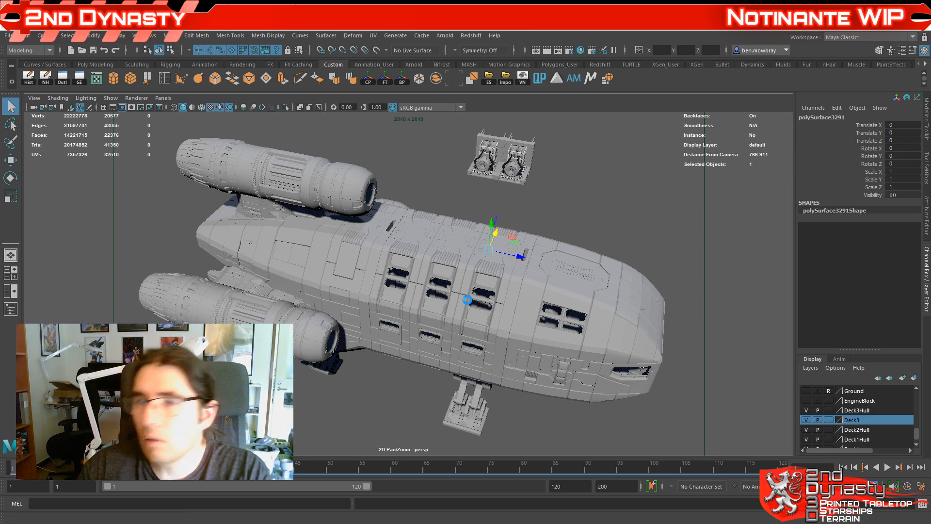
{"action": "key", "text": "w"}
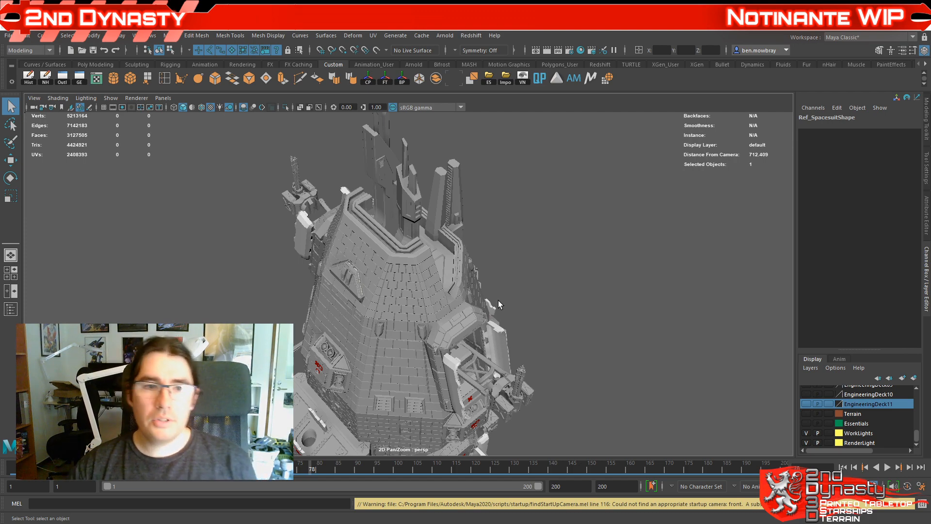
Step: Examine the upper hull of the tower-shaped ship with its antenna spires and extended weapon turrets
{"action": "right_click_drag", "start_coordinate": [468, 303], "coordinate": [451, 359], "text": "alt"}
{"action": "left_click_drag", "start_coordinate": [451, 359], "coordinate": [424, 312], "text": "alt"}
{"action": "right_click_drag", "start_coordinate": [423, 312], "coordinate": [427, 316], "text": "alt"}
{"action": "mouse_move", "coordinate": [427, 316]}
{"action": "left_mouse_down", "text": "alt"}
{"action": "mouse_move", "coordinate": [436, 340]}
{"action": "mouse_move", "coordinate": [501, 293]}
{"action": "mouse_move", "coordinate": [542, 295]}
{"action": "mouse_move", "coordinate": [443, 315]}
{"action": "left_mouse_up", "text": "alt"}
{"action": "right_click_drag", "start_coordinate": [443, 315], "coordinate": [465, 314], "text": "alt"}
{"action": "left_click_drag", "start_coordinate": [465, 314], "coordinate": [388, 362], "text": "alt"}
{"action": "middle_click_drag", "start_coordinate": [395, 357], "coordinate": [406, 373], "text": "alt"}
{"action": "scroll", "coordinate": [406, 373], "scroll_direction": "up", "scroll_amount": 3}
{"action": "left_click_drag", "start_coordinate": [406, 374], "coordinate": [460, 324], "text": "alt"}
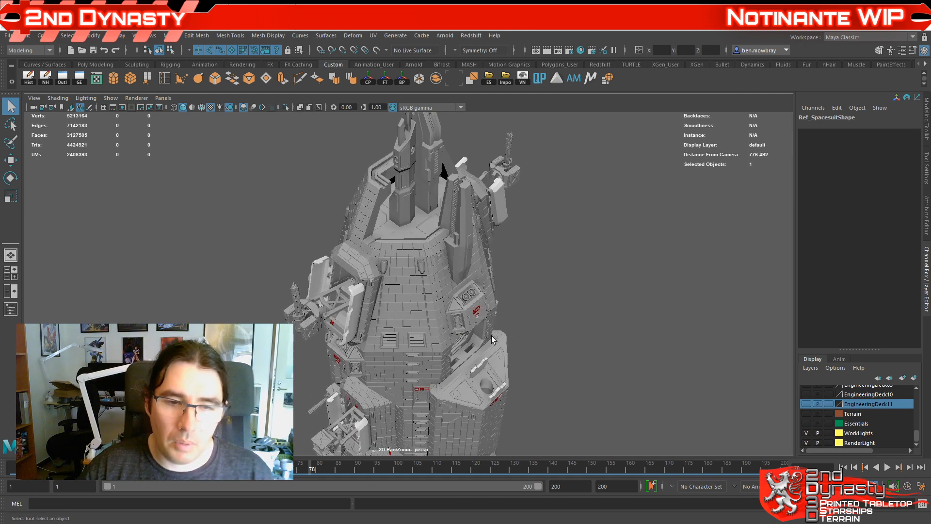
Step: Play the weapon deployment animation with more of the ship in view, and return to the first frame
{"action": "scroll", "coordinate": [462, 348], "scroll_direction": "down", "scroll_amount": 3}
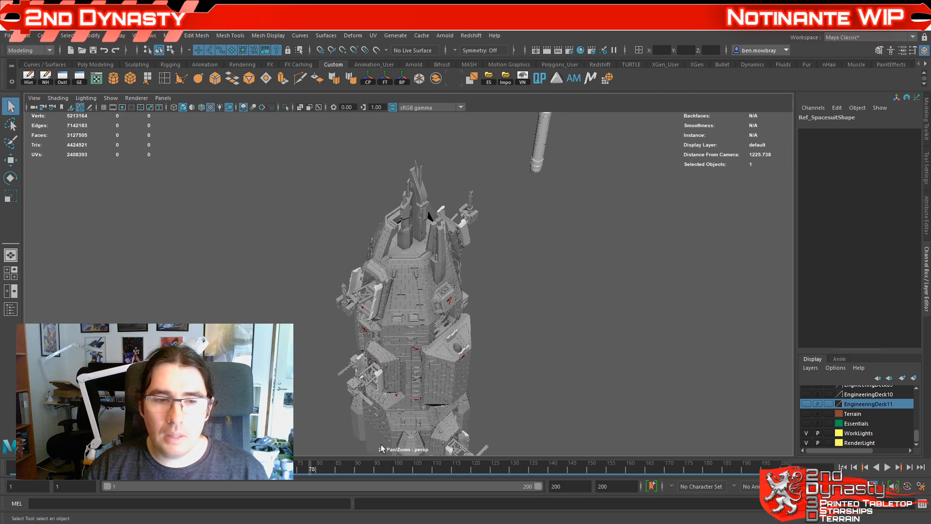
{"action": "key", "text": "alt+v"}
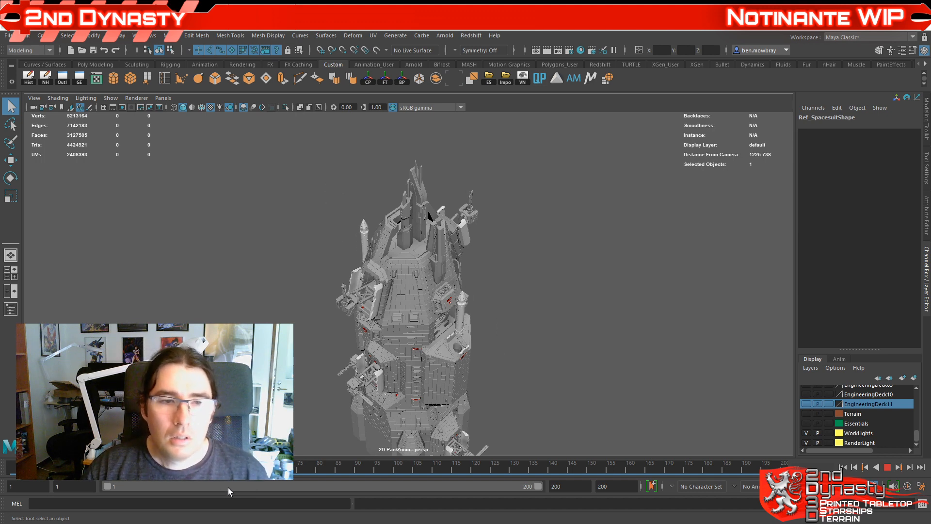
{"action": "left_click", "coordinate": [13, 468]}
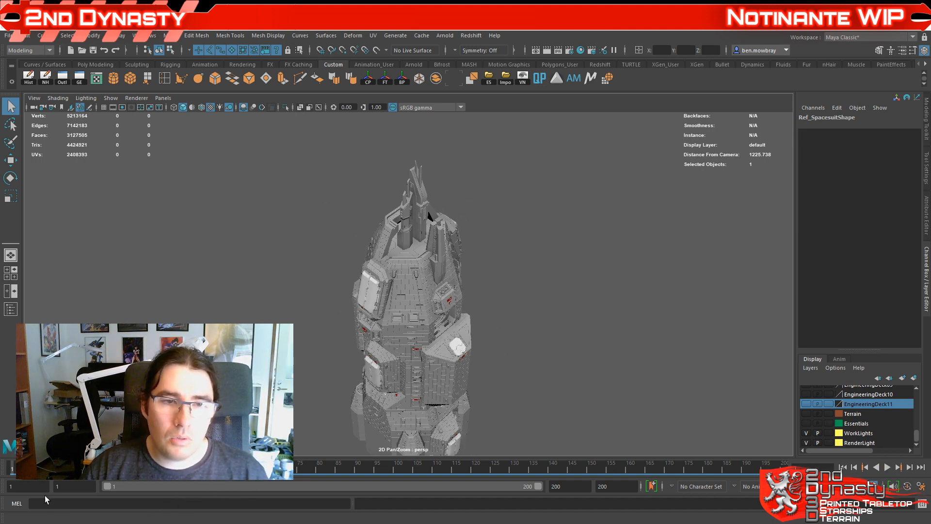
Step: Examine the upper hull from several sides with the weapon hatches closed
{"action": "left_click_drag", "start_coordinate": [410, 381], "coordinate": [350, 290], "text": "alt"}
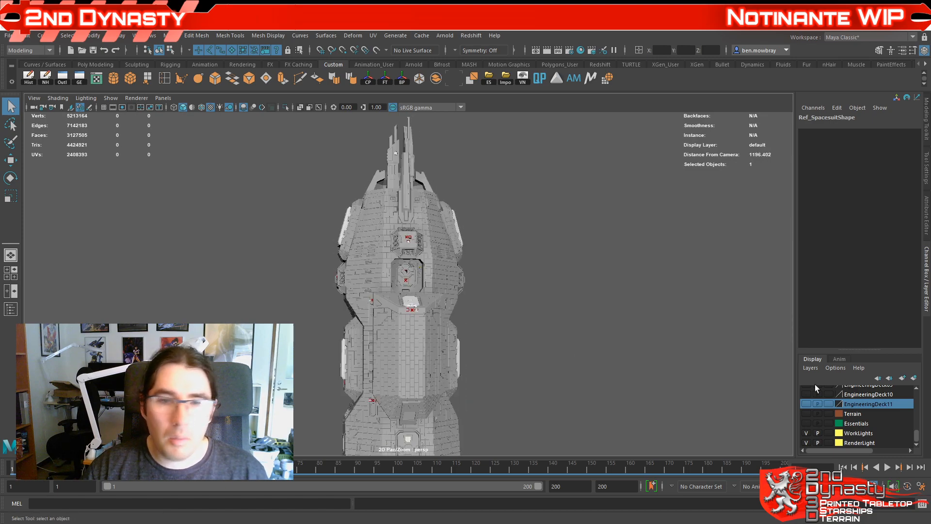
{"action": "left_click_drag", "start_coordinate": [463, 198], "coordinate": [493, 229], "text": "alt"}
{"action": "middle_click_drag", "start_coordinate": [493, 229], "coordinate": [490, 267], "text": "alt"}
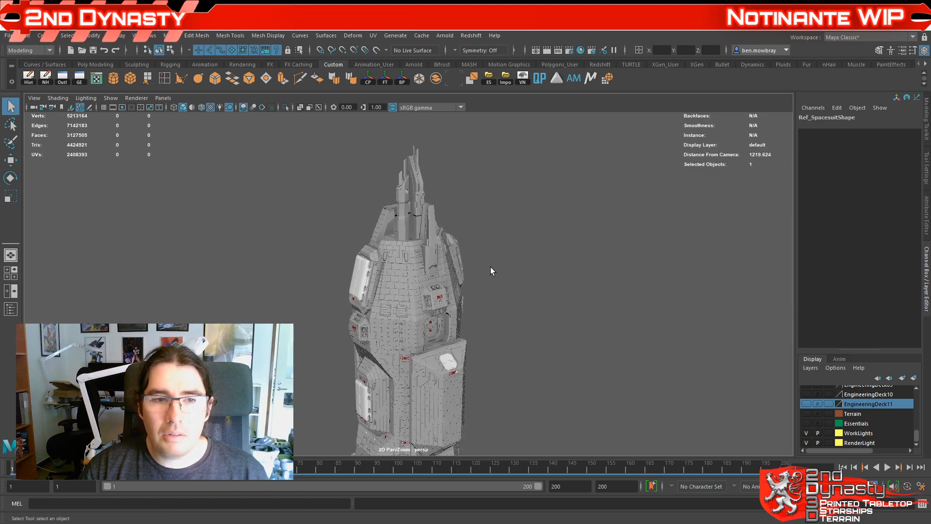
{"action": "scroll", "coordinate": [431, 259], "scroll_direction": "up", "scroll_amount": 5}
{"action": "left_click_drag", "start_coordinate": [432, 259], "coordinate": [605, 231], "text": "alt"}
{"action": "scroll", "coordinate": [581, 229], "scroll_direction": "up", "scroll_amount": 3}
{"action": "scroll", "coordinate": [605, 231], "scroll_direction": "down", "scroll_amount": 4}
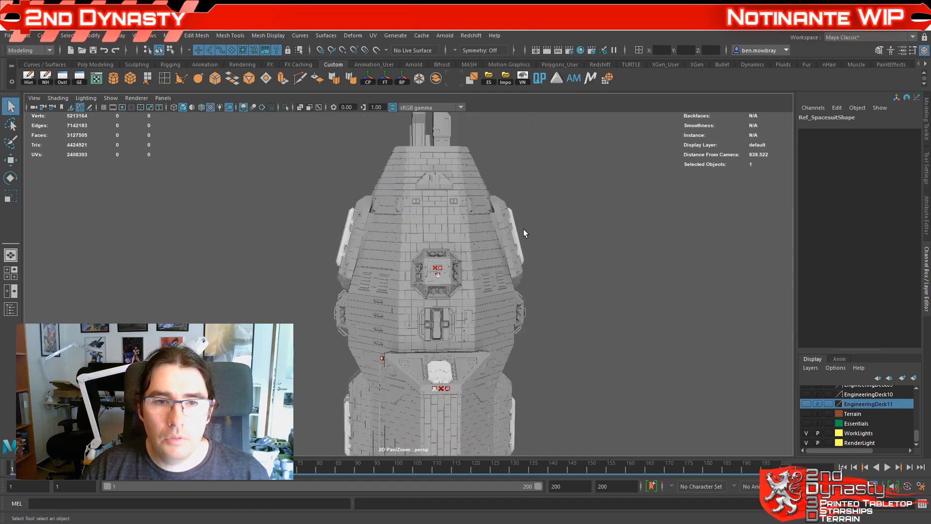
{"action": "scroll", "coordinate": [562, 266], "scroll_direction": "down", "scroll_amount": 4}
{"action": "left_click_drag", "start_coordinate": [562, 267], "coordinate": [410, 275], "text": "alt"}
{"action": "scroll", "coordinate": [437, 242], "scroll_direction": "up", "scroll_amount": 4}
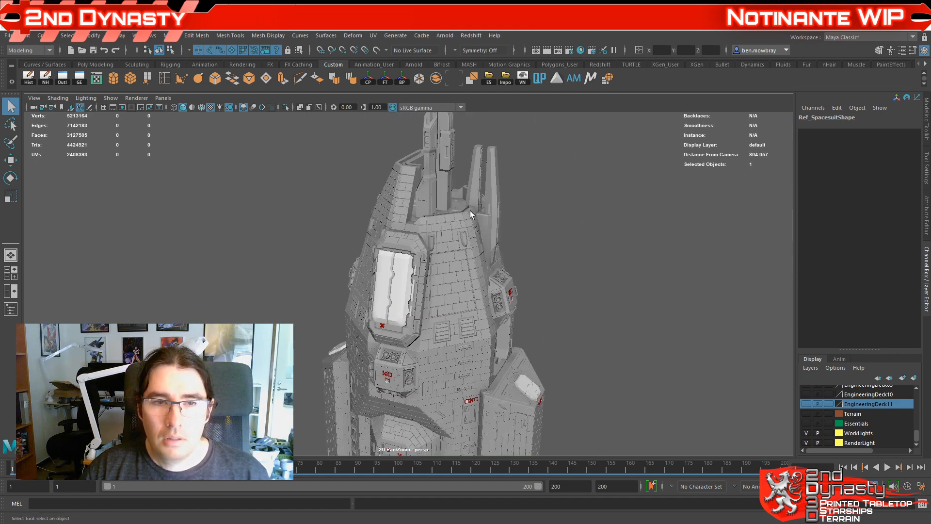
Step: Examine the full length of the ship from its engine nozzle up to the spires at the nose
{"action": "scroll", "coordinate": [505, 253], "scroll_direction": "down", "scroll_amount": 7}
{"action": "middle_click_drag", "start_coordinate": [492, 333], "coordinate": [491, 338], "text": "alt"}
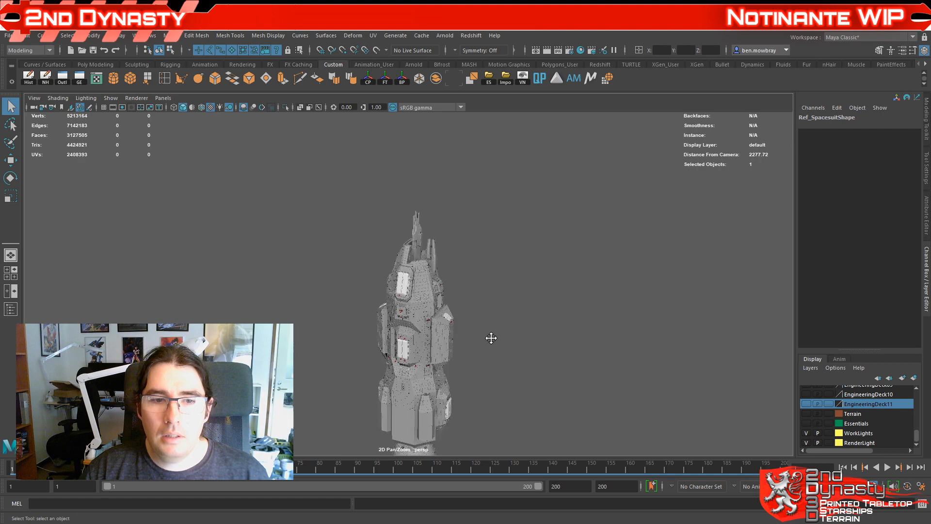
{"action": "scroll", "coordinate": [470, 272], "scroll_direction": "up", "scroll_amount": 3}
{"action": "left_click_drag", "start_coordinate": [470, 272], "coordinate": [440, 262], "text": "alt"}
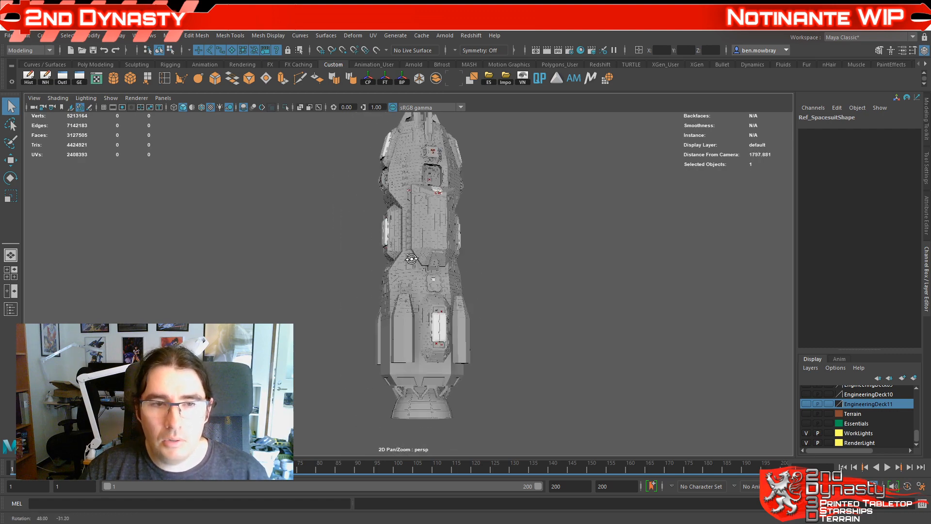
{"action": "scroll", "coordinate": [443, 270], "scroll_direction": "down", "scroll_amount": 3}
{"action": "middle_click_drag", "start_coordinate": [441, 244], "coordinate": [455, 279], "text": "alt"}
{"action": "left_click_drag", "start_coordinate": [410, 269], "coordinate": [457, 262], "text": "alt"}
{"action": "scroll", "coordinate": [457, 262], "scroll_direction": "up", "scroll_amount": 8}
{"action": "middle_click_drag", "start_coordinate": [526, 174], "coordinate": [508, 332], "text": "alt"}
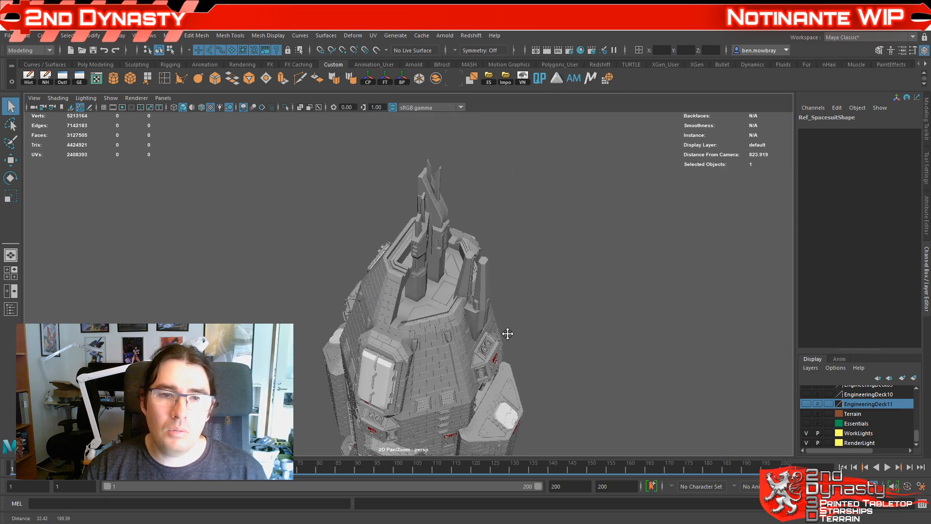
{"action": "left_click_drag", "start_coordinate": [507, 333], "coordinate": [561, 273], "text": "alt"}
{"action": "scroll", "coordinate": [562, 272], "scroll_direction": "down", "scroll_amount": 3}
{"action": "middle_click_drag", "start_coordinate": [561, 272], "coordinate": [519, 318], "text": "alt"}
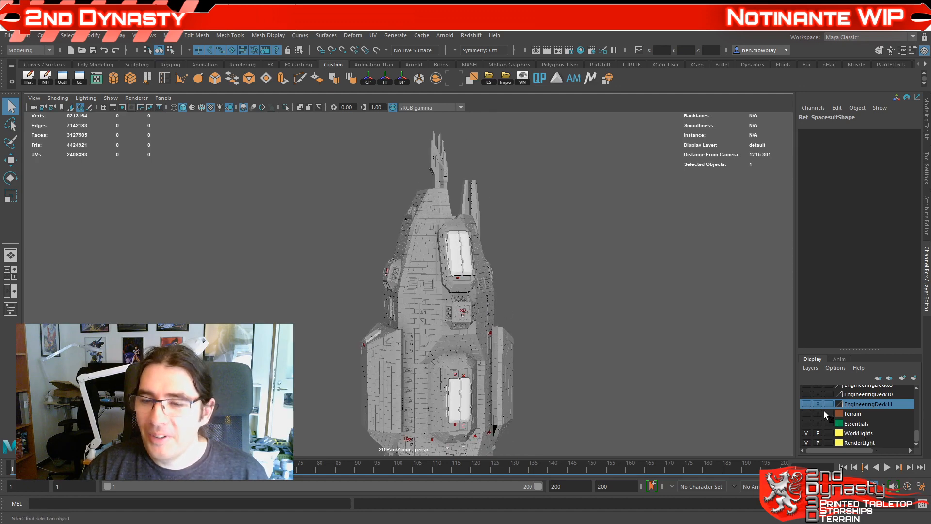
Step: Hide the SGSingleEngine layer and bring the whole ship into view
{"action": "scroll", "coordinate": [813, 413], "scroll_direction": "up", "scroll_amount": 10}
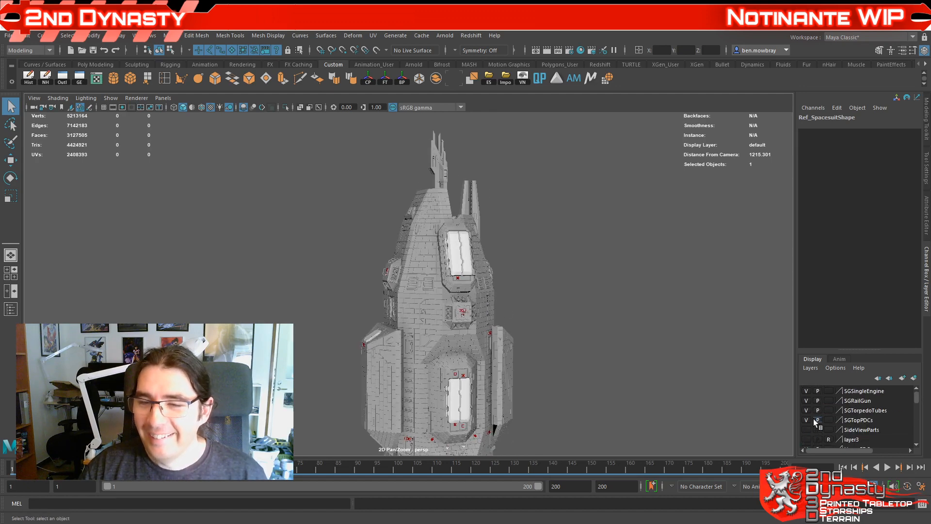
{"action": "left_click", "coordinate": [806, 390]}
{"action": "scroll", "coordinate": [624, 328], "scroll_direction": "down", "scroll_amount": 5}
{"action": "middle_click_drag", "start_coordinate": [554, 374], "coordinate": [555, 305], "text": "alt"}
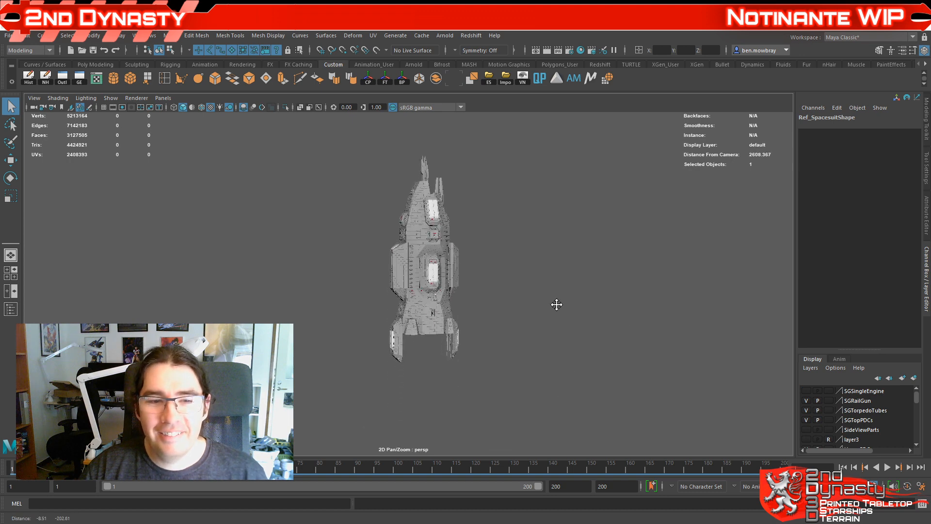
Step: Show the Bridge02 and Bridge01 layers, and hide the SGRailGun and SGTopPDCs layers
{"action": "scroll", "coordinate": [813, 428], "scroll_direction": "down", "scroll_amount": 1}
{"action": "scroll", "coordinate": [809, 424], "scroll_direction": "down", "scroll_amount": 1}
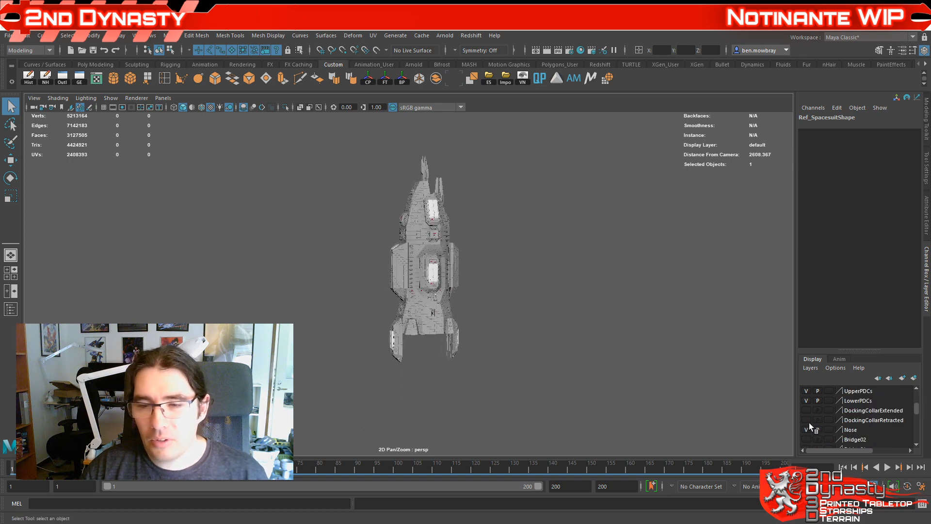
{"action": "scroll", "coordinate": [822, 415], "scroll_direction": "down", "scroll_amount": 1}
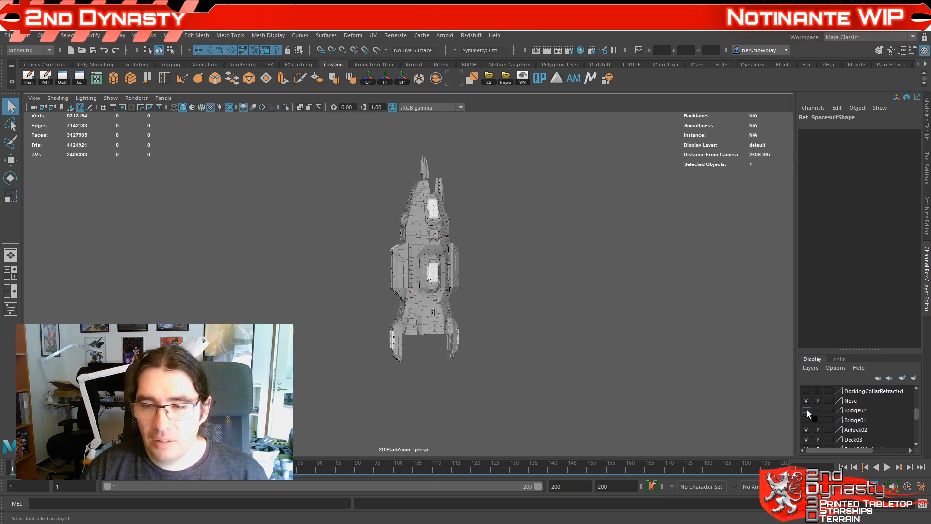
{"action": "left_click", "coordinate": [811, 420]}
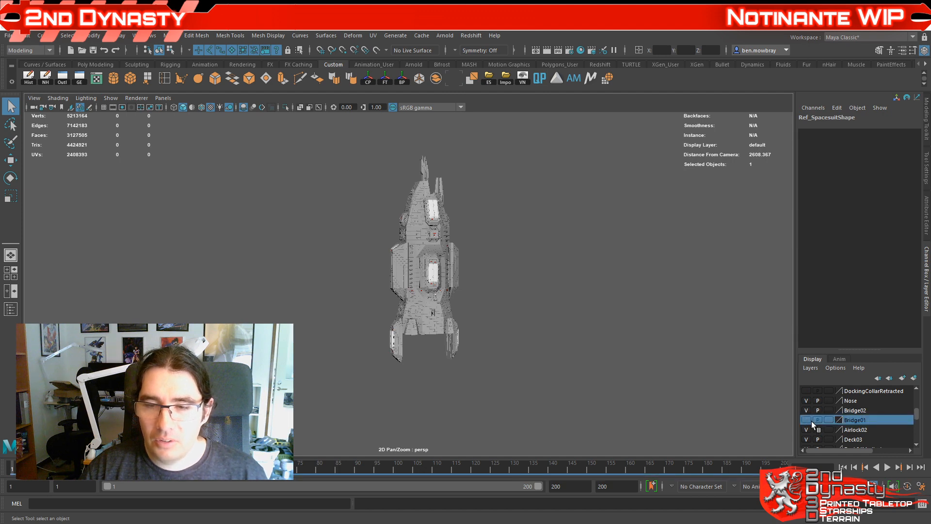
{"action": "scroll", "coordinate": [820, 418], "scroll_direction": "up", "scroll_amount": 3}
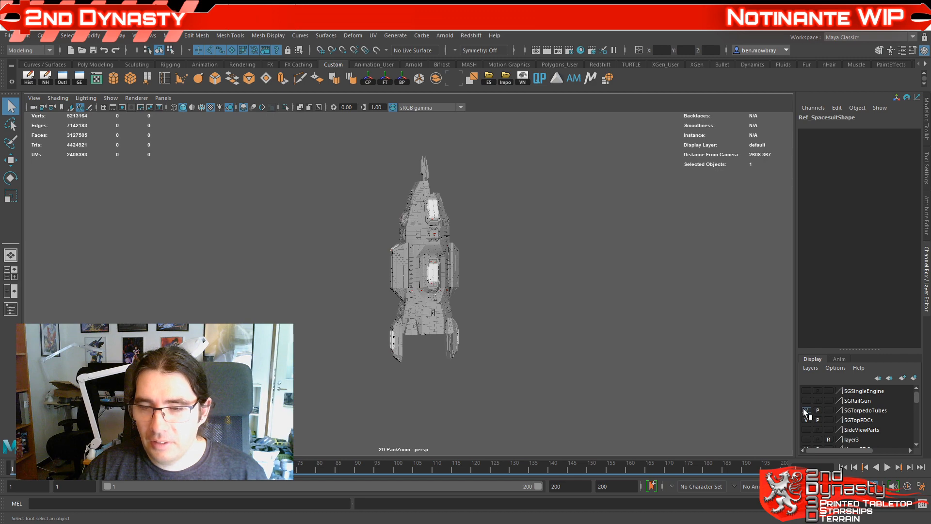
{"action": "left_click", "coordinate": [806, 420]}
{"action": "left_click_drag", "start_coordinate": [548, 278], "coordinate": [557, 306], "text": "alt"}
{"action": "scroll", "coordinate": [847, 427], "scroll_direction": "down", "scroll_amount": 5}
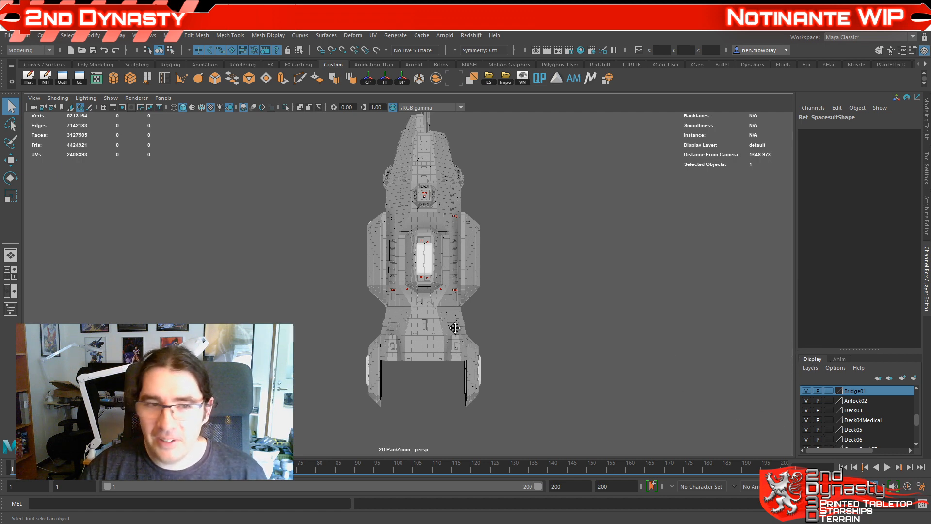
Step: Frame the side pod and mid-hull hatches up close and play the deployment animation
{"action": "middle_click_drag", "start_coordinate": [456, 328], "coordinate": [470, 357], "text": "alt"}
{"action": "scroll", "coordinate": [472, 353], "scroll_direction": "up", "scroll_amount": 3}
{"action": "left_click_drag", "start_coordinate": [472, 353], "coordinate": [512, 347], "text": "alt"}
{"action": "scroll", "coordinate": [512, 348], "scroll_direction": "up", "scroll_amount": 4}
{"action": "middle_click_drag", "start_coordinate": [511, 347], "coordinate": [467, 335], "text": "alt"}
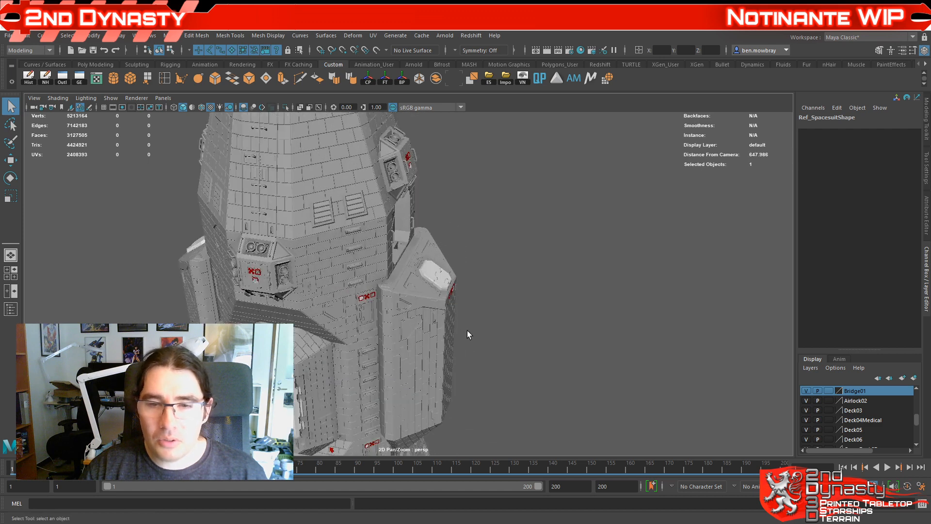
{"action": "key", "text": "alt+v"}
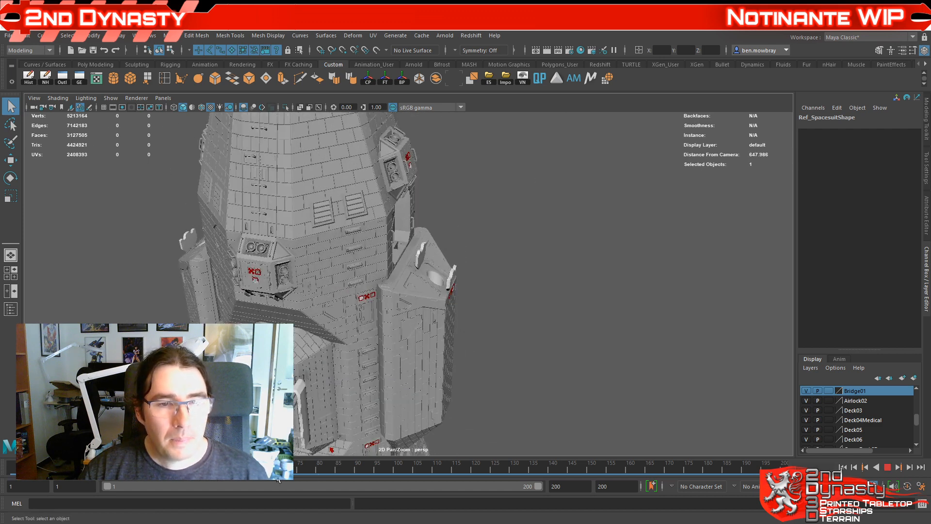
Step: Select and frame the Hard_Point_Torpedo in flight and play its launch animation, stopping at about frame 99
{"action": "left_click", "coordinate": [562, 167]}
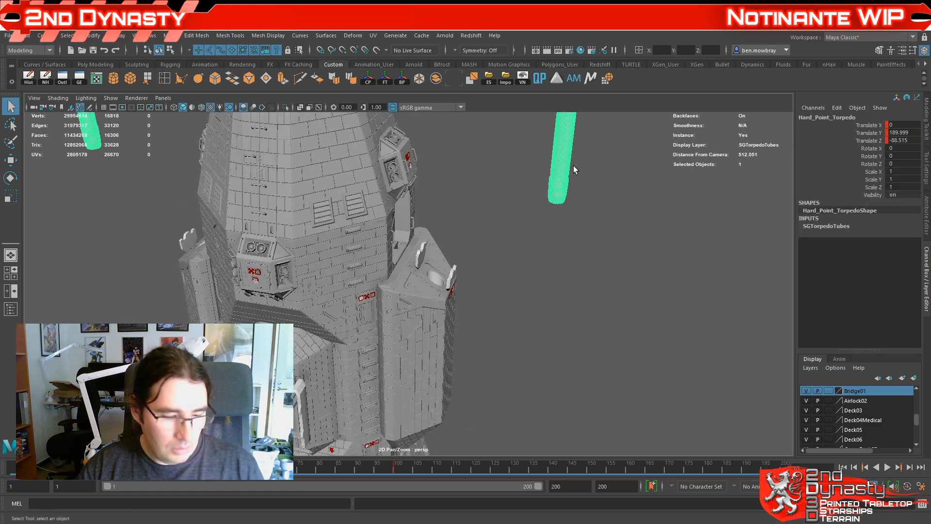
{"action": "key", "text": "alt+v"}
{"action": "key", "text": "f"}
{"action": "scroll", "coordinate": [580, 191], "scroll_direction": "up", "scroll_amount": 3}
{"action": "left_click_drag", "start_coordinate": [559, 221], "coordinate": [549, 254], "text": "alt"}
{"action": "key", "text": "alt+v"}
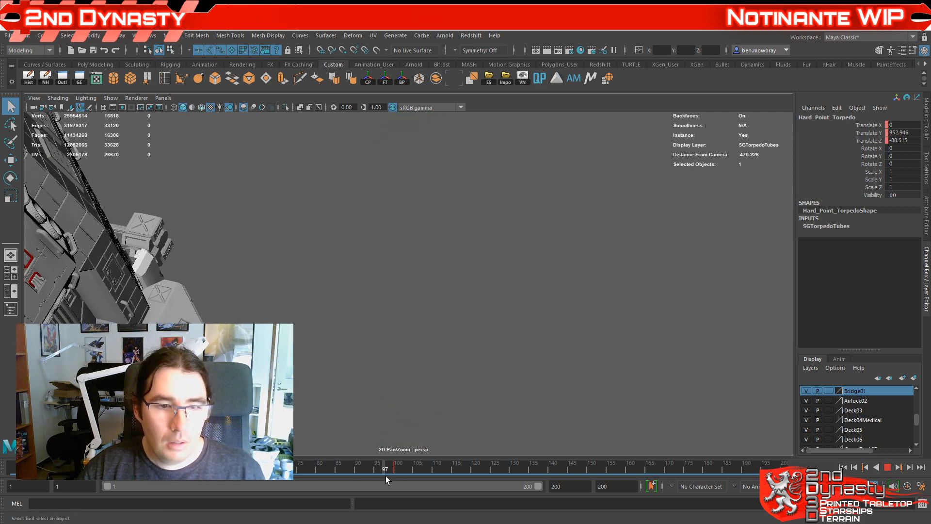
{"action": "left_click", "coordinate": [395, 474]}
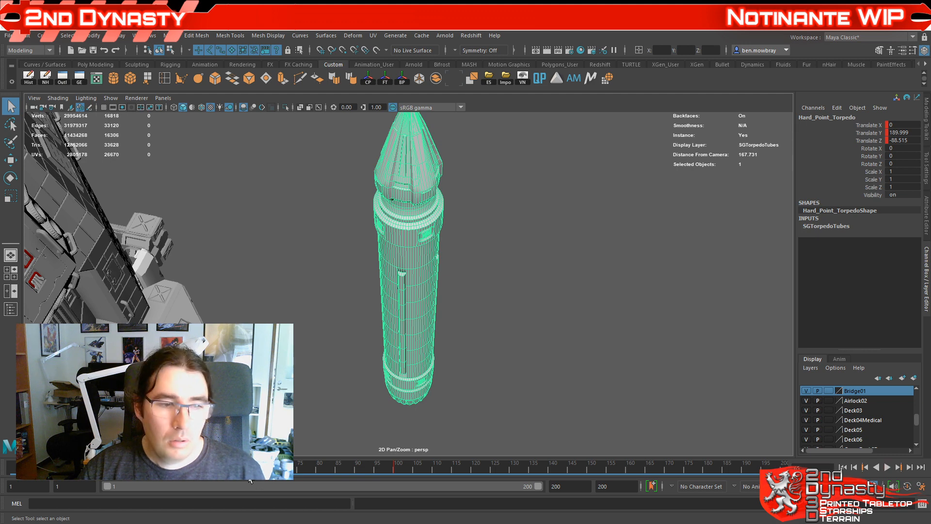
{"action": "key", "text": "alt+v"}
{"action": "key", "text": "alt+v"}
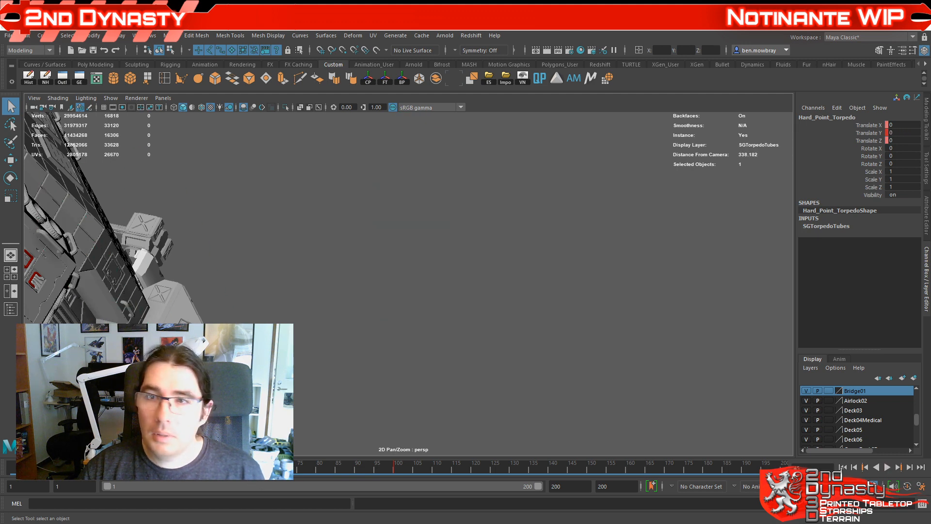
Step: Isolate the selected torpedo from the rest of the ship and frame it up close
{"action": "key", "text": "ctrl+1"}
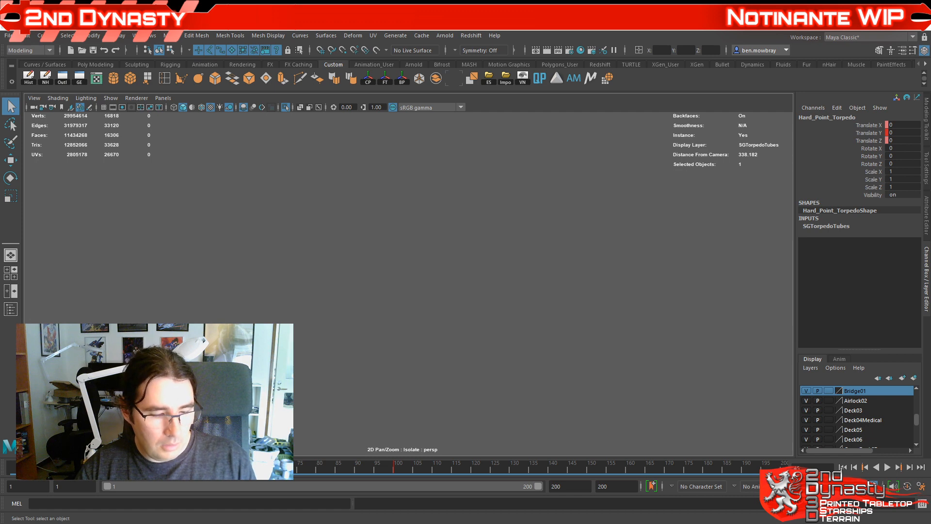
{"action": "key", "text": "f"}
{"action": "right_click_drag", "start_coordinate": [359, 319], "coordinate": [493, 252], "text": "alt"}
{"action": "left_click", "coordinate": [493, 252]}
{"action": "middle_click_drag", "start_coordinate": [493, 252], "coordinate": [489, 279], "text": "alt"}
{"action": "left_click_drag", "start_coordinate": [489, 279], "coordinate": [493, 313], "text": "alt"}
Step: Examine the isolated torpedo from several angles, including its body and the exhaust nozzle at the rear
{"action": "left_click", "coordinate": [459, 313]}
{"action": "left_click_drag", "start_coordinate": [527, 342], "coordinate": [446, 263], "text": "alt"}
{"action": "scroll", "coordinate": [447, 266], "scroll_direction": "down", "scroll_amount": 4}
{"action": "middle_click_drag", "start_coordinate": [451, 274], "coordinate": [455, 243], "text": "alt"}
{"action": "mouse_move", "coordinate": [456, 246]}
{"action": "left_mouse_down", "text": "alt"}
{"action": "mouse_move", "coordinate": [478, 255]}
{"action": "mouse_move", "coordinate": [460, 233]}
{"action": "mouse_move", "coordinate": [430, 256]}
{"action": "mouse_move", "coordinate": [367, 267]}
{"action": "left_mouse_up", "text": "alt"}
{"action": "left_click", "coordinate": [480, 256]}
{"action": "scroll", "coordinate": [430, 256], "scroll_direction": "up", "scroll_amount": 4}
{"action": "left_click_drag", "start_coordinate": [332, 356], "coordinate": [416, 319], "text": "alt"}
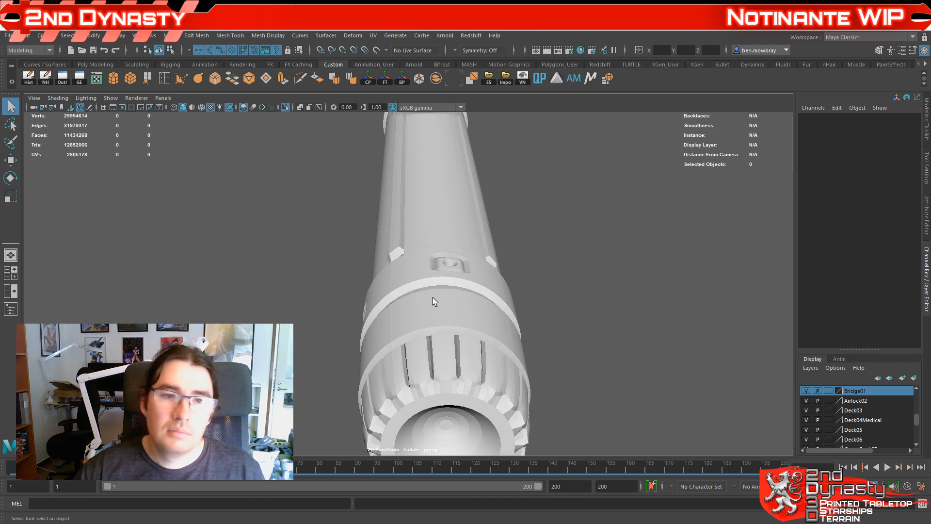
Step: Inspect the torpedo's wireframe and shaded surface along the nose, side rails, thruster rings and tail
{"action": "left_click", "coordinate": [443, 213]}
{"action": "left_click_drag", "start_coordinate": [443, 214], "coordinate": [557, 363], "text": "alt"}
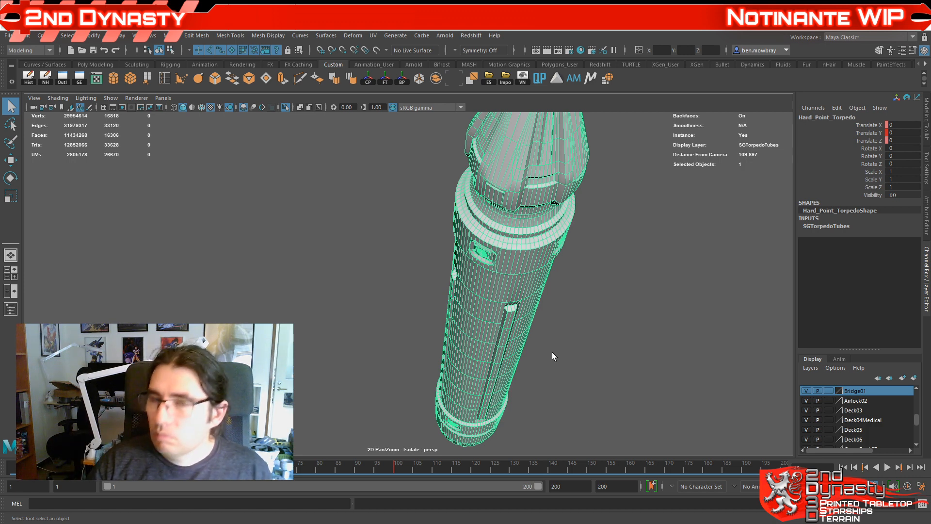
{"action": "right_click_drag", "start_coordinate": [552, 352], "coordinate": [526, 318], "text": "alt"}
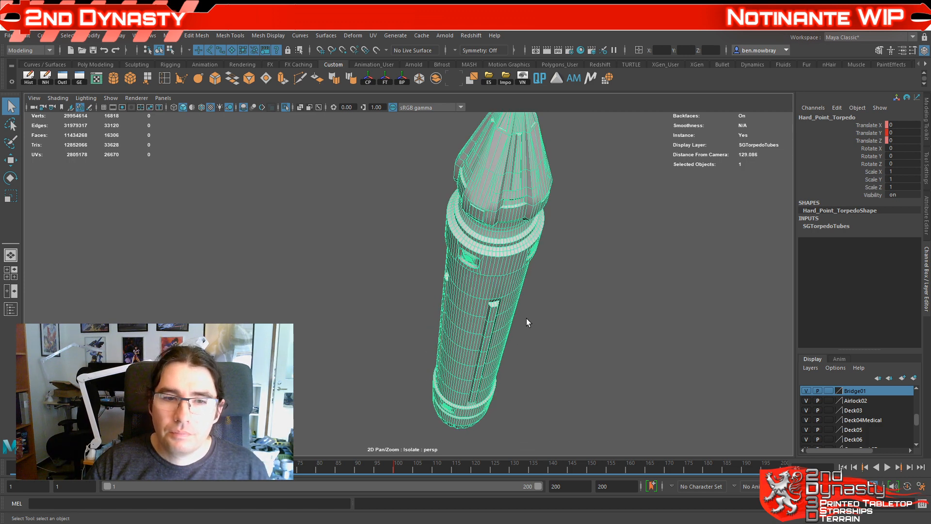
{"action": "left_click_drag", "start_coordinate": [526, 319], "coordinate": [564, 275], "text": "alt"}
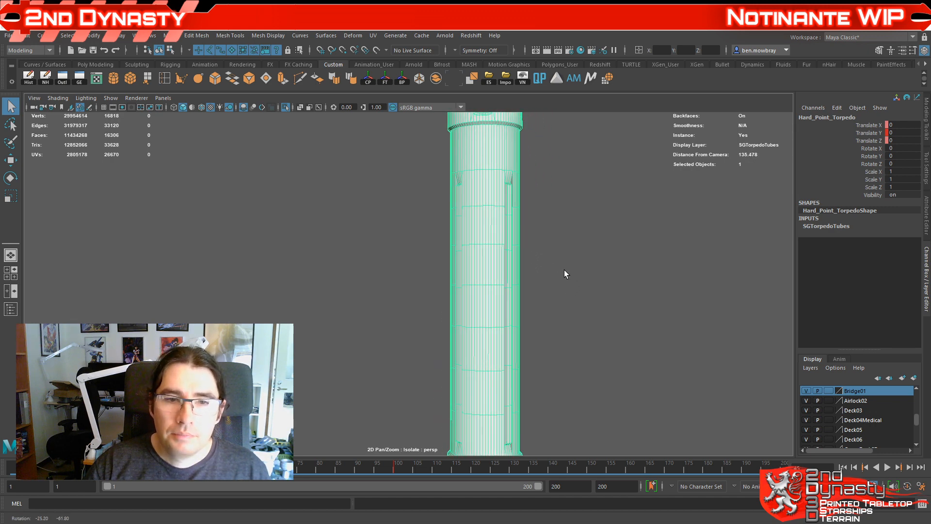
{"action": "left_click", "coordinate": [563, 340]}
{"action": "right_click_drag", "start_coordinate": [563, 339], "coordinate": [543, 344], "text": "alt"}
{"action": "middle_click_drag", "start_coordinate": [543, 345], "coordinate": [528, 302], "text": "alt"}
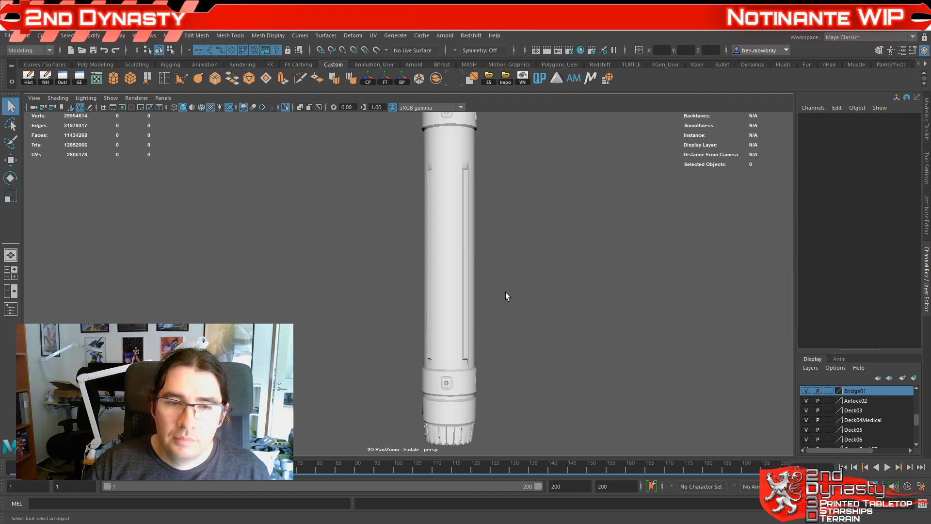
{"action": "left_click_drag", "start_coordinate": [513, 252], "coordinate": [433, 285], "text": "alt"}
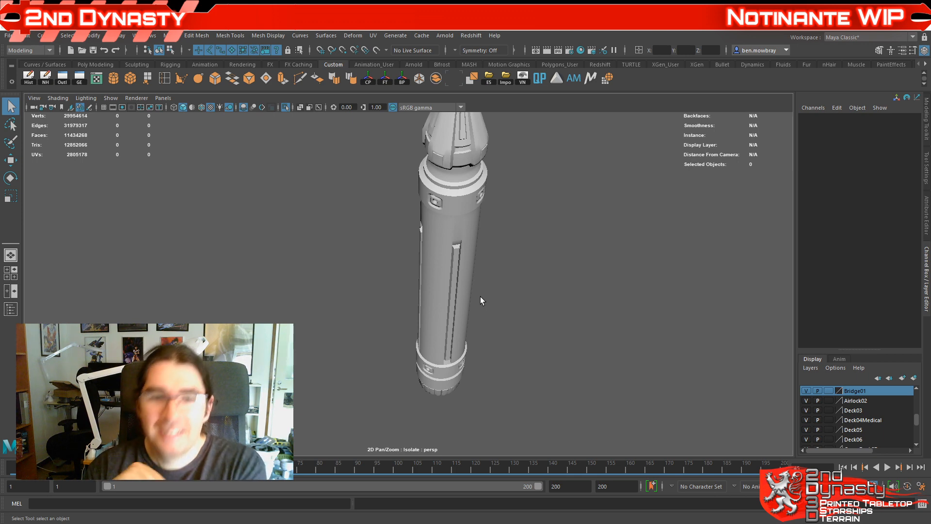
{"action": "left_click_drag", "start_coordinate": [473, 310], "coordinate": [364, 313], "text": "alt"}
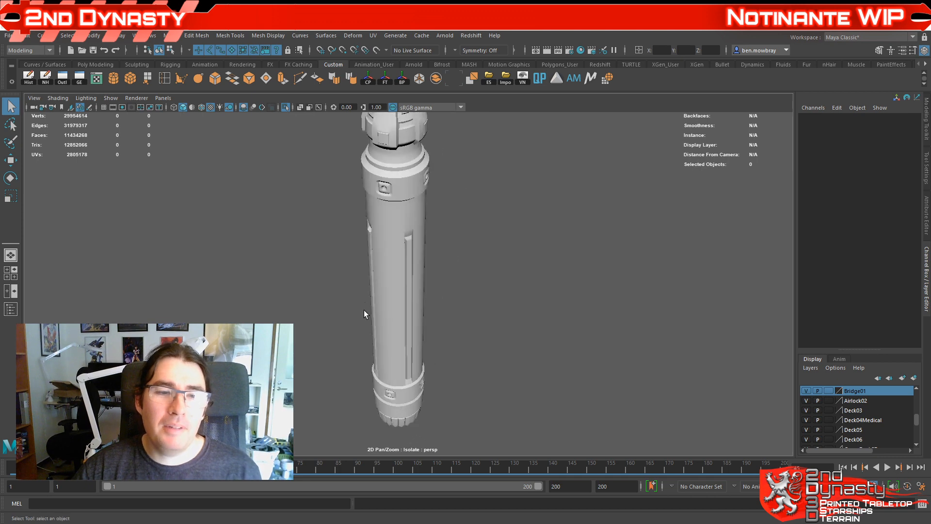
{"action": "left_click_drag", "start_coordinate": [423, 322], "coordinate": [520, 290], "text": "alt"}
Step: Put the torpedo mesh into face selection mode, close up on the smooth lower body between the side rails
{"action": "left_click", "coordinate": [447, 317]}
{"action": "scroll", "coordinate": [452, 316], "scroll_direction": "up", "scroll_amount": 4}
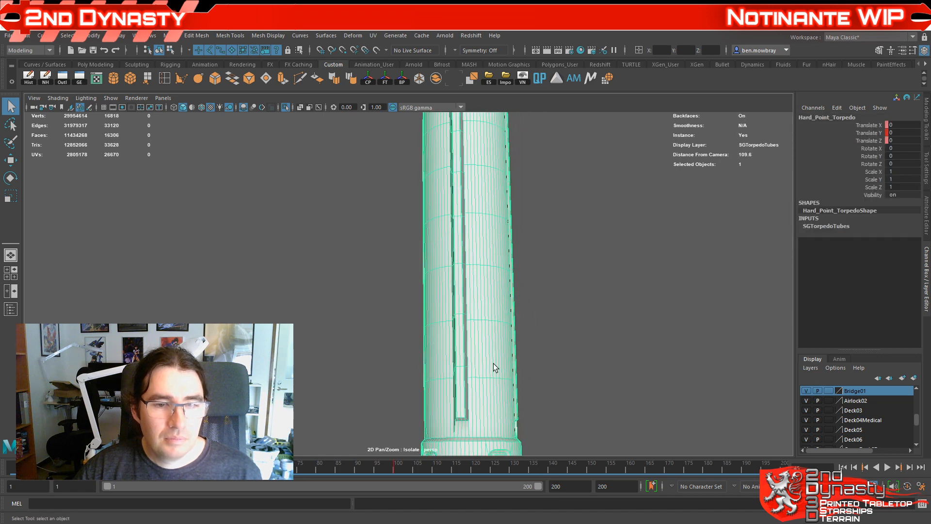
{"action": "middle_click_drag", "start_coordinate": [493, 364], "coordinate": [417, 285], "text": "alt"}
{"action": "scroll", "coordinate": [416, 284], "scroll_direction": "up", "scroll_amount": 4}
{"action": "left_click_drag", "start_coordinate": [433, 311], "coordinate": [403, 286], "text": "alt"}
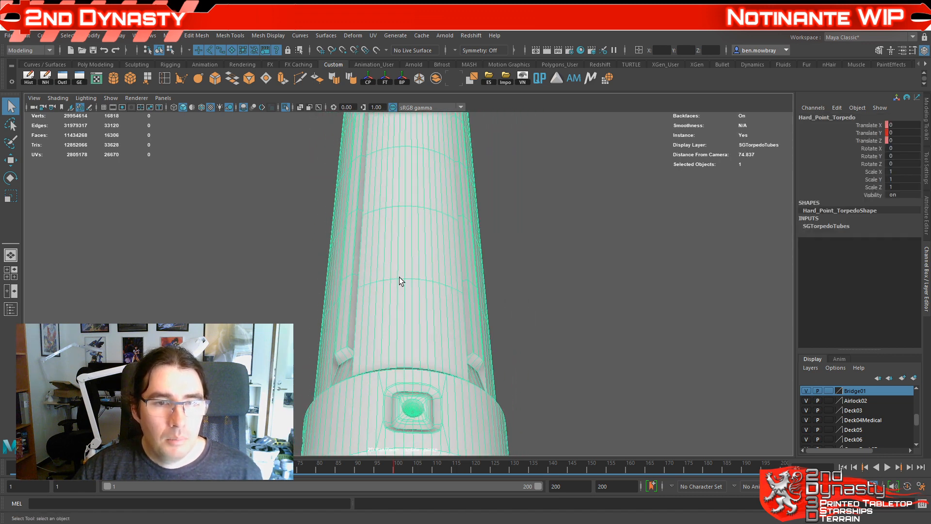
{"action": "key", "text": "F10"}
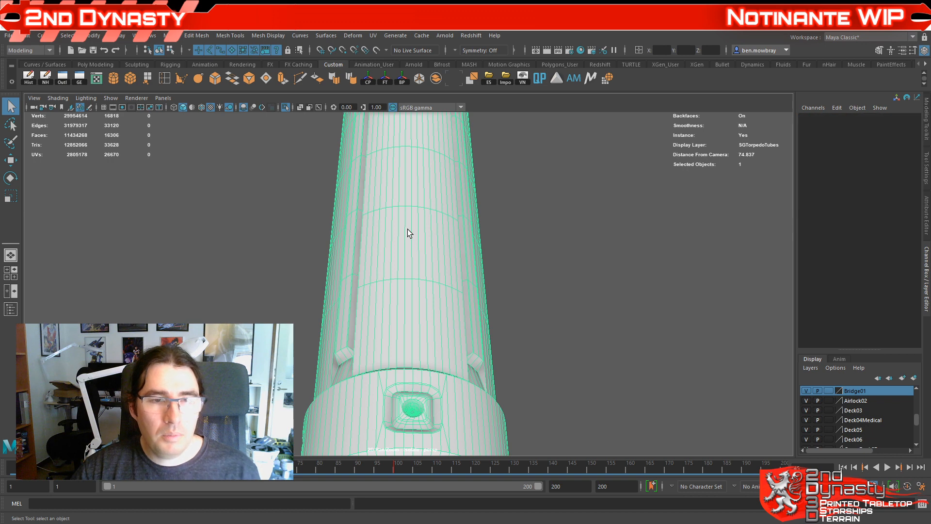
{"action": "right_click_drag", "start_coordinate": [408, 219], "coordinate": [409, 247]}
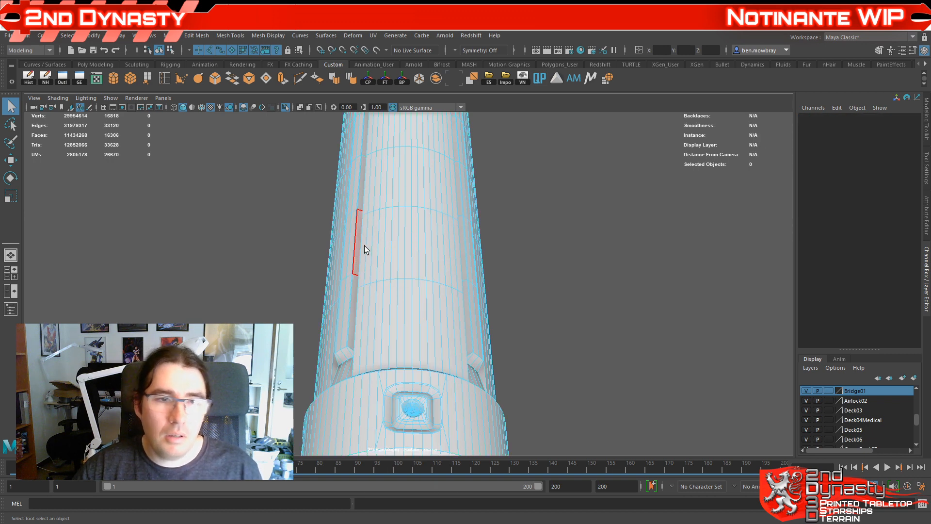
Step: Select a stepped block of body faces between the side rails, spanning the band above the rear ring and part of the next band
{"action": "left_click_drag", "start_coordinate": [376, 234], "coordinate": [420, 393], "text": "alt"}
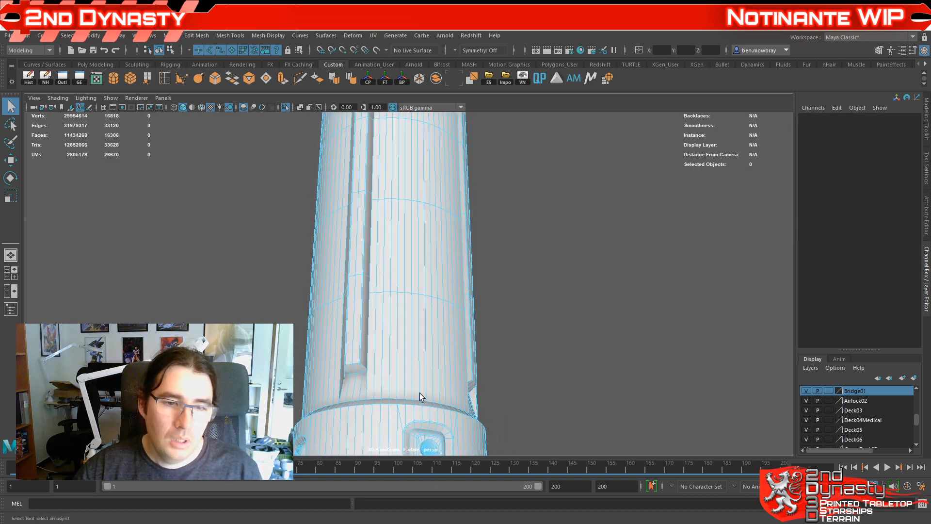
{"action": "middle_click_drag", "start_coordinate": [420, 393], "coordinate": [467, 158], "text": "alt"}
{"action": "left_click_drag", "start_coordinate": [466, 162], "coordinate": [443, 328], "text": "alt"}
{"action": "left_click", "coordinate": [394, 291]}
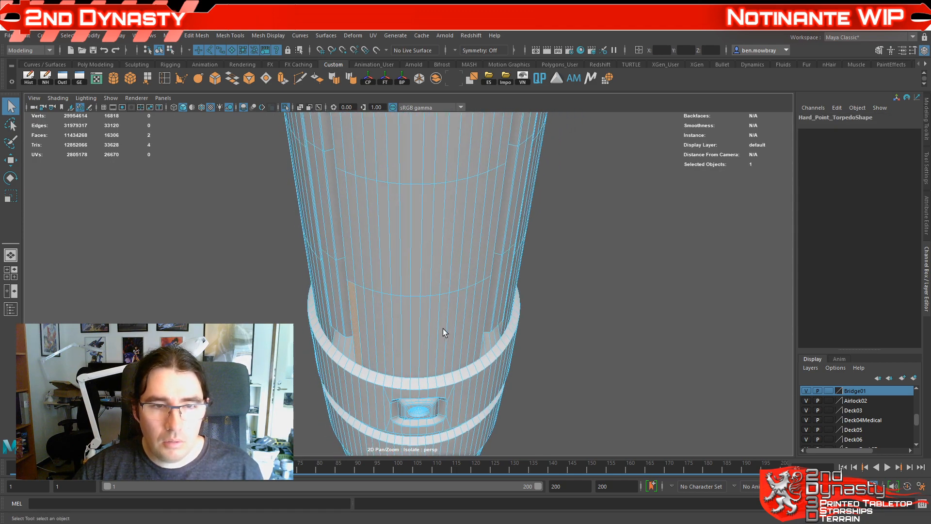
{"action": "double_click", "coordinate": [482, 315], "text": "shift"}
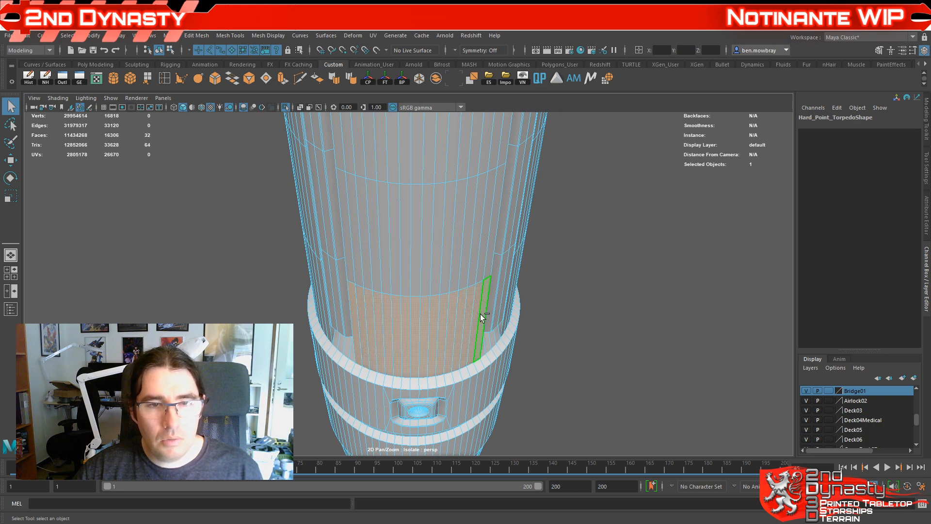
{"action": "left_click", "coordinate": [396, 269], "text": "shift"}
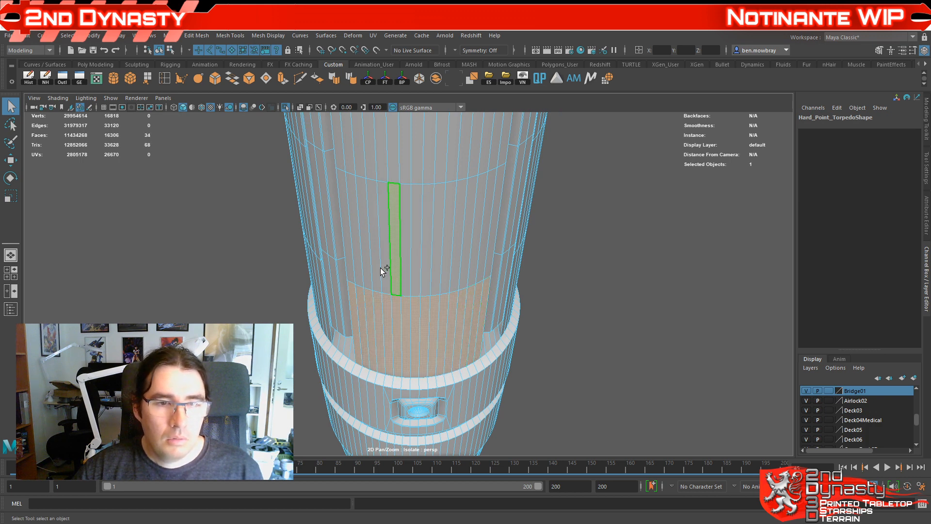
{"action": "left_click", "coordinate": [350, 252], "text": "shift"}
{"action": "left_click_drag", "start_coordinate": [351, 252], "coordinate": [389, 240], "text": "alt"}
{"action": "middle_click_drag", "start_coordinate": [389, 241], "coordinate": [392, 274], "text": "alt"}
{"action": "right_click_drag", "start_coordinate": [392, 273], "coordinate": [413, 286], "text": "alt"}
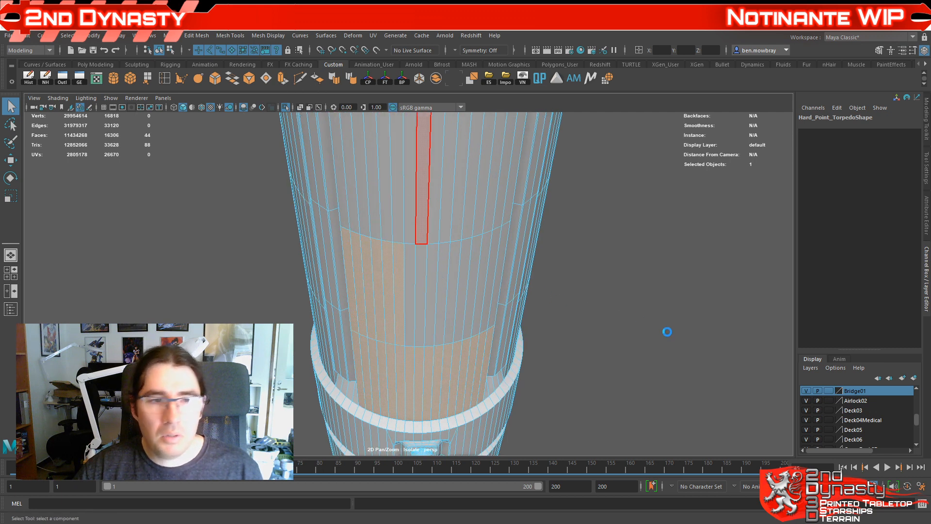
Step: Extrude the selected faces into a raised panel with a Local Translate Z of 0.1 and an Offset of 0.1
{"action": "left_click", "coordinate": [669, 306]}
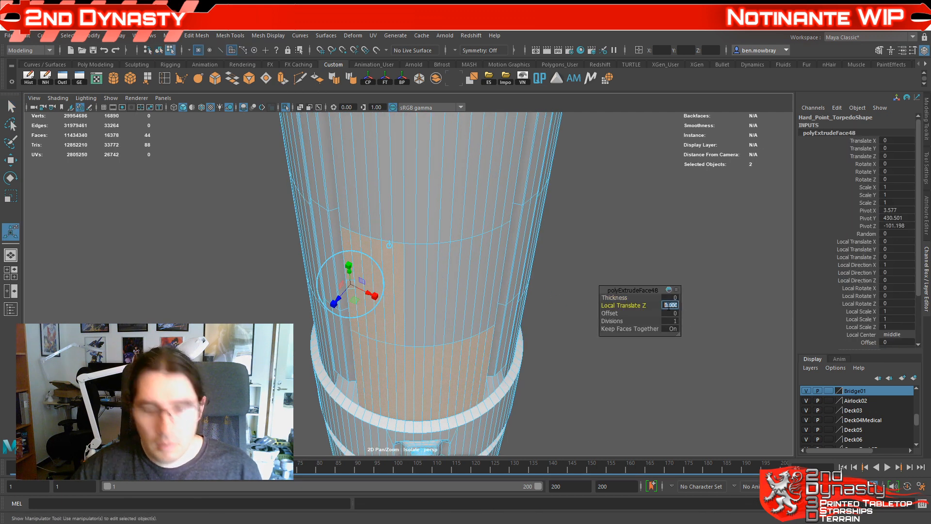
{"action": "type", "text": "0.1"}
{"action": "key", "text": "Tab"}
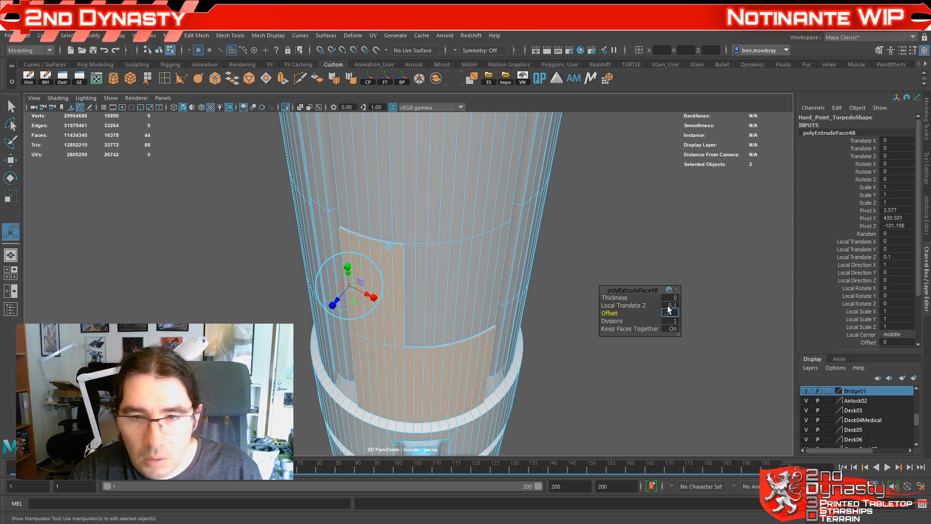
{"action": "type", "text": "0.1"}
{"action": "key", "text": "Tab"}
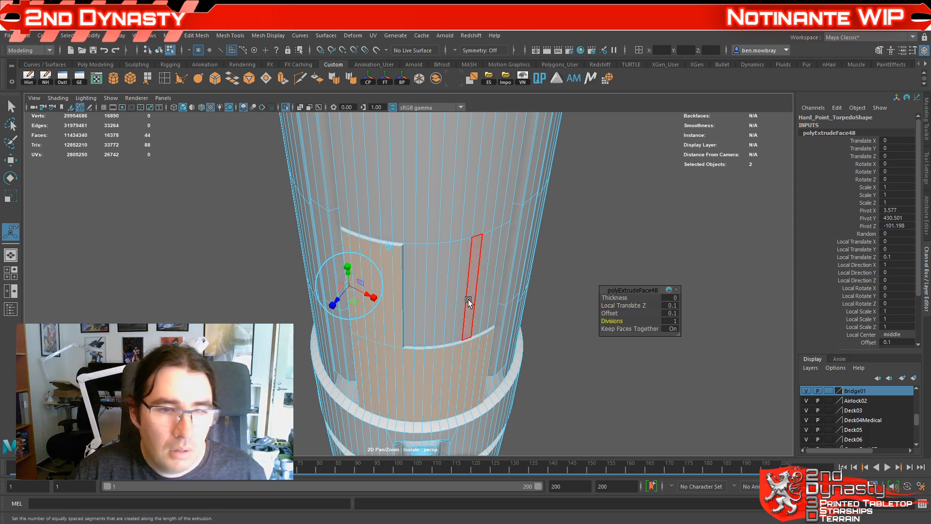
Step: Select the faces beside the side rail in the body band directly above the extruded panel
{"action": "left_click_drag", "start_coordinate": [468, 306], "coordinate": [437, 319], "text": "alt"}
{"action": "left_click", "coordinate": [510, 293]}
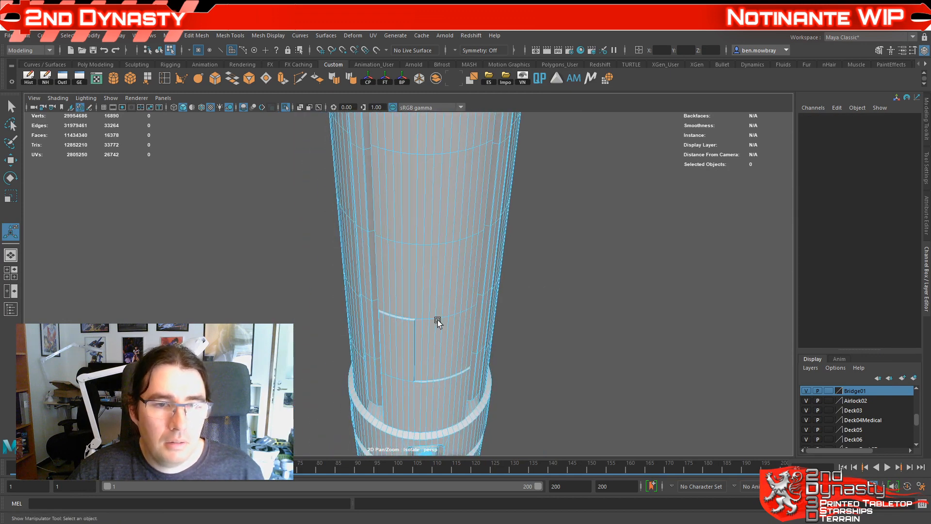
{"action": "left_click", "coordinate": [379, 267]}
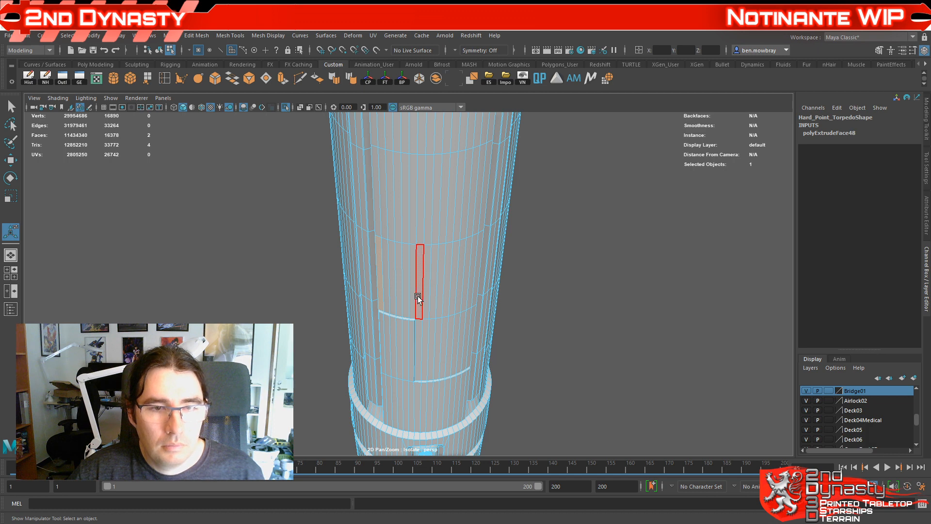
Step: Extrude an L-shaped block of faces on the lower torpedo body with local translate Z 0.1 and offset 0.1
{"action": "left_click", "coordinate": [423, 294]}
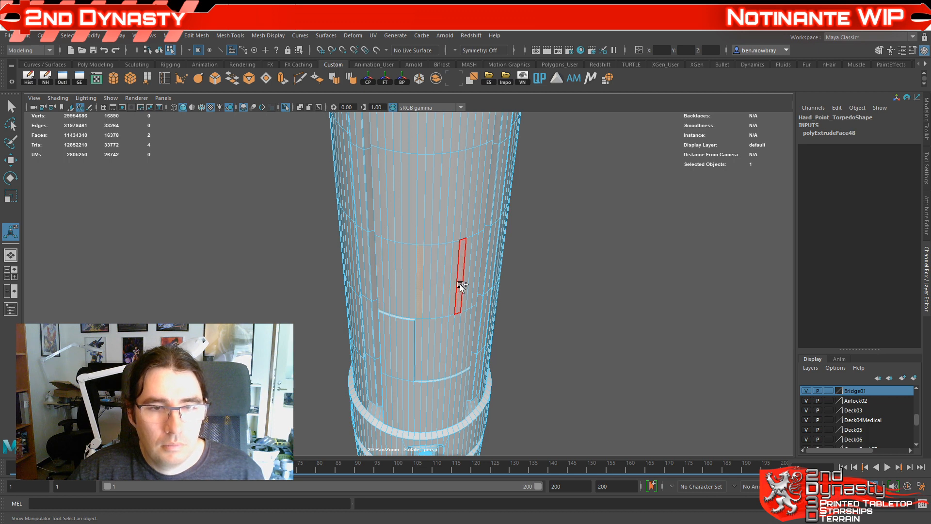
{"action": "left_click", "coordinate": [419, 335], "text": "shift"}
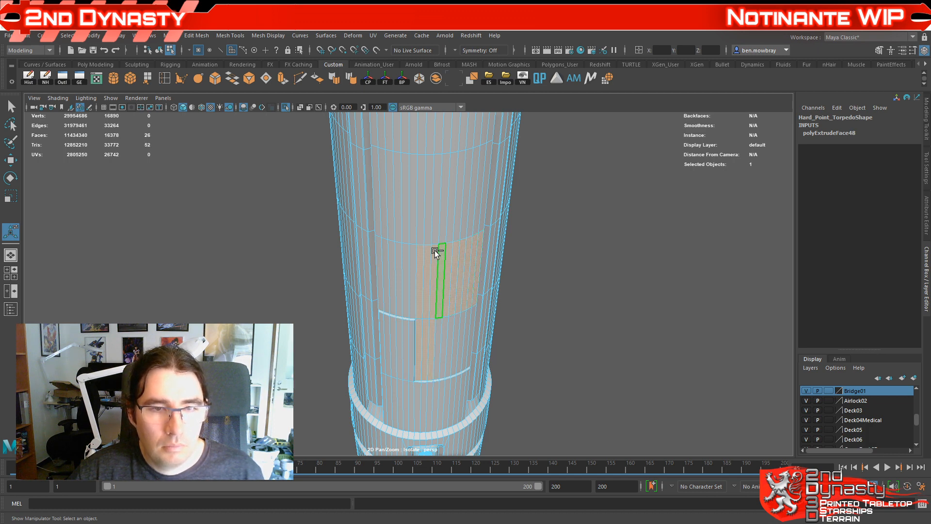
{"action": "key", "text": "ctrl+e"}
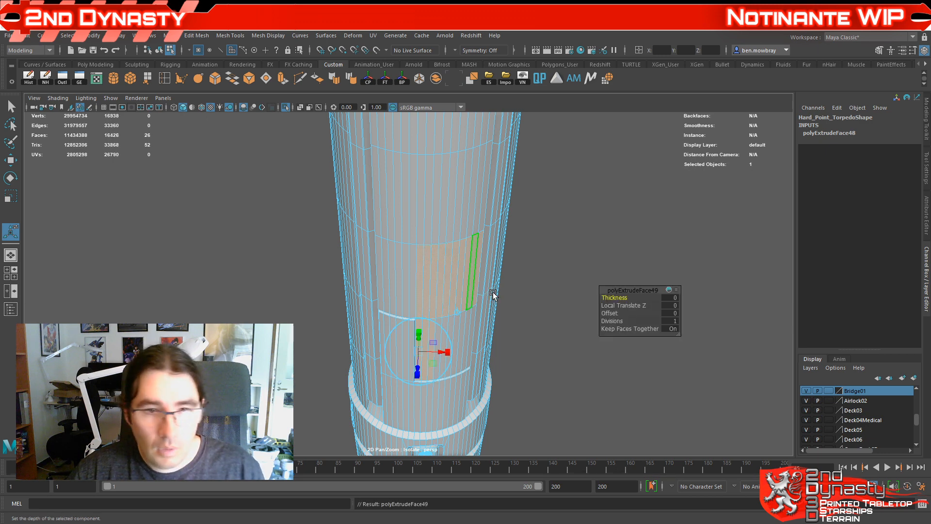
{"action": "left_click", "coordinate": [671, 306]}
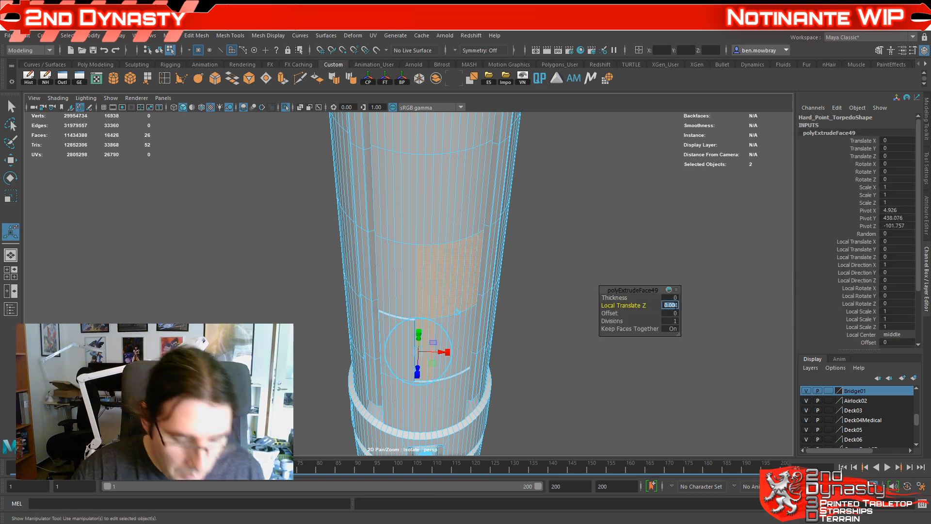
{"action": "type", "text": "0.1"}
{"action": "key", "text": "Tab"}
{"action": "type", "text": "0.1"}
{"action": "key", "text": "Tab"}
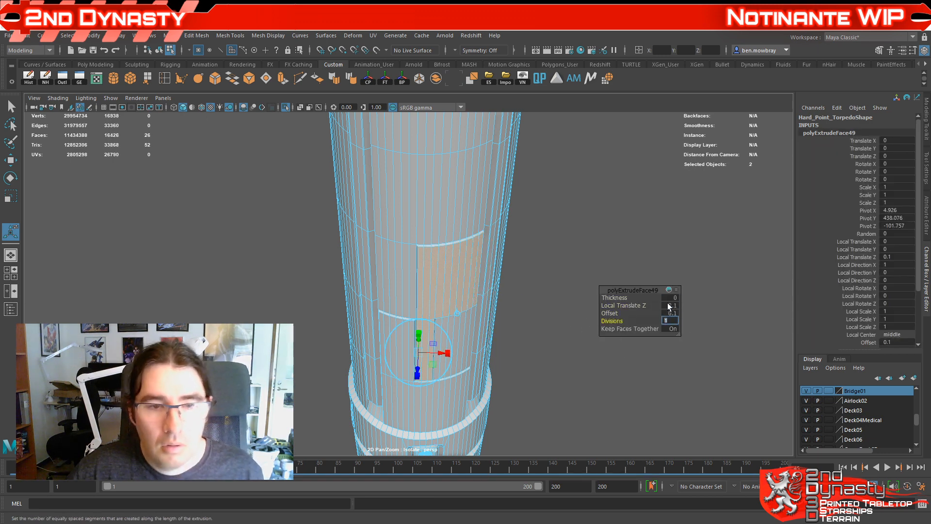
{"action": "left_click", "coordinate": [496, 323]}
Step: Extrude the rectangular block of faces tucked into the L-shaped panel's notch with local translate Z 0.1 and offset 0.1
{"action": "left_click_drag", "start_coordinate": [459, 310], "coordinate": [418, 300], "text": "alt"}
{"action": "scroll", "coordinate": [412, 308], "scroll_direction": "up", "scroll_amount": 3}
{"action": "left_click", "coordinate": [397, 325]}
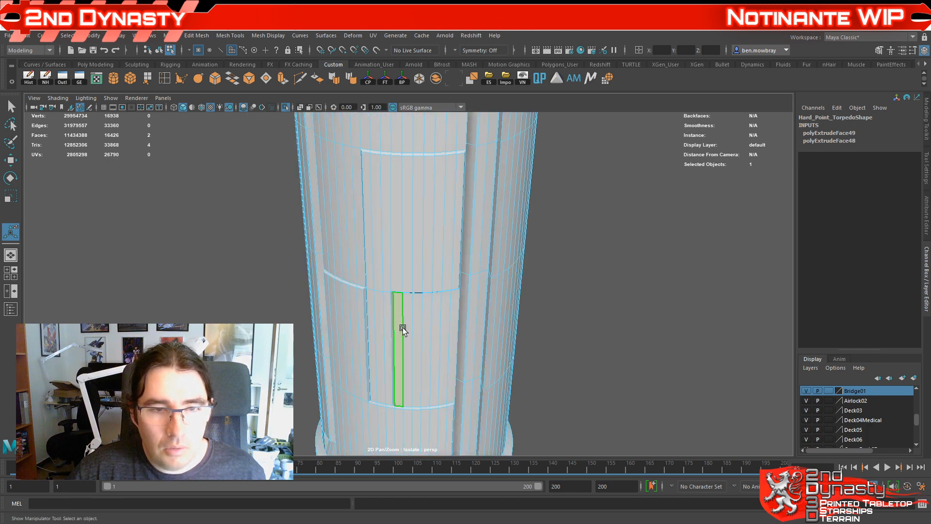
{"action": "double_click", "coordinate": [450, 328], "text": "shift"}
{"action": "key", "text": "ctrl+e"}
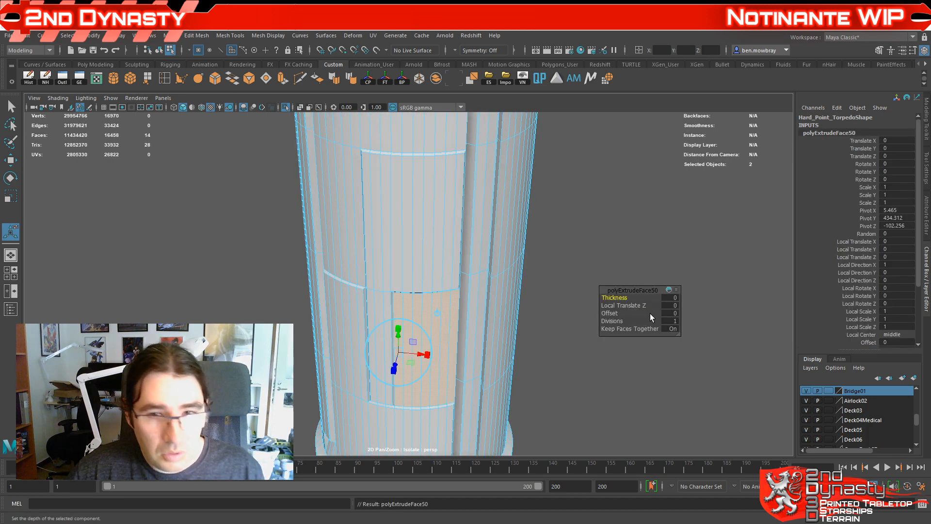
{"action": "type", "text": "1"}
{"action": "key", "text": "Tab"}
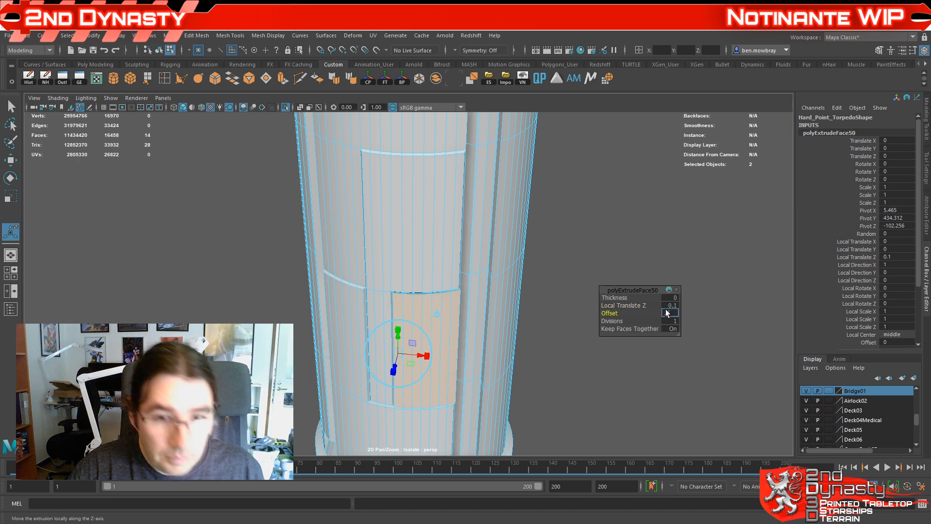
{"action": "type", "text": ".1"}
{"action": "key", "text": "Tab"}
Step: Extrude the larger L-shaped block above the finished panels with local translate Z 0.1 and offset 0.1, and return to object mode
{"action": "left_click_drag", "start_coordinate": [334, 344], "coordinate": [429, 269], "text": "alt"}
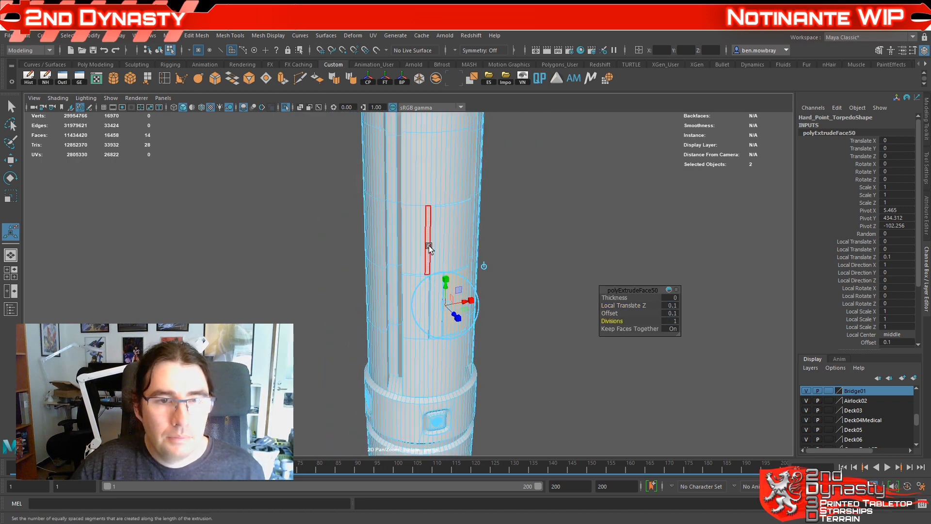
{"action": "left_click", "coordinate": [430, 230]}
{"action": "middle_click_drag", "start_coordinate": [431, 229], "coordinate": [427, 327], "text": "alt"}
{"action": "scroll", "coordinate": [426, 327], "scroll_direction": "up", "scroll_amount": 1}
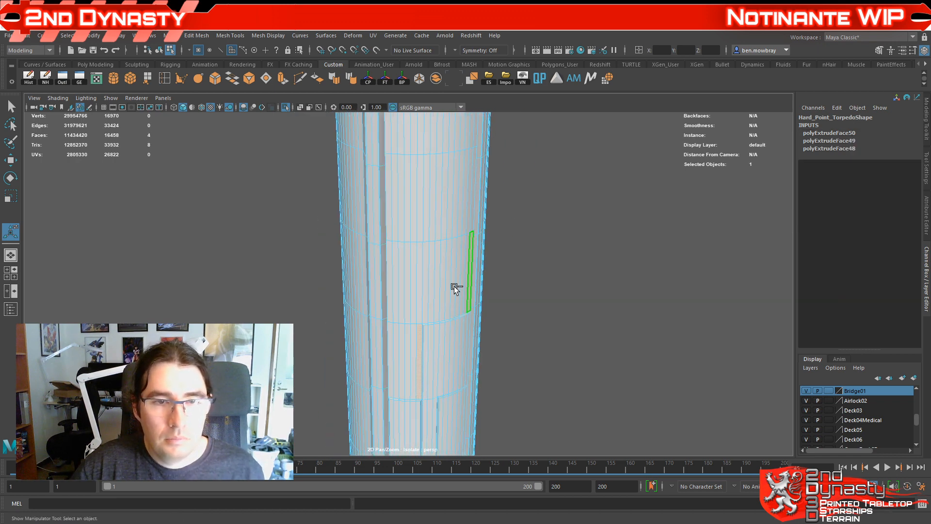
{"action": "double_click", "coordinate": [392, 286]}
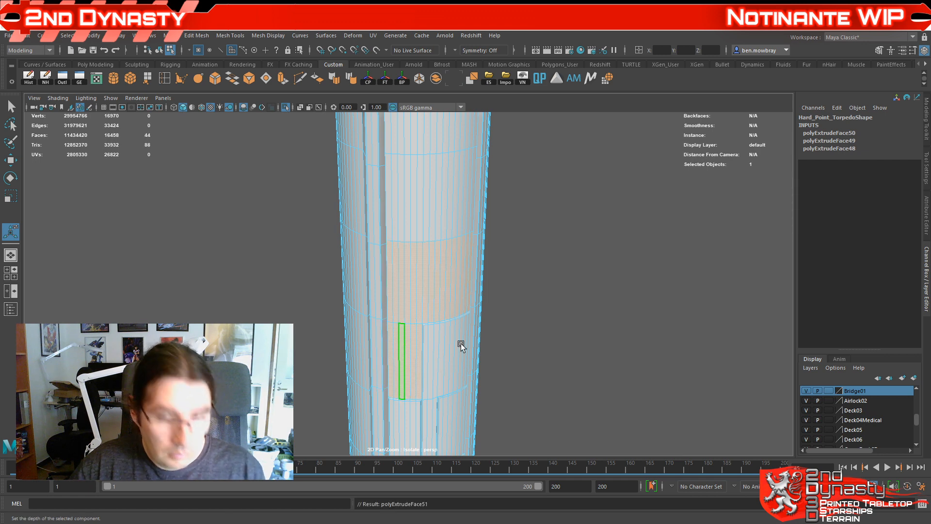
{"action": "key", "text": "ctrl+e"}
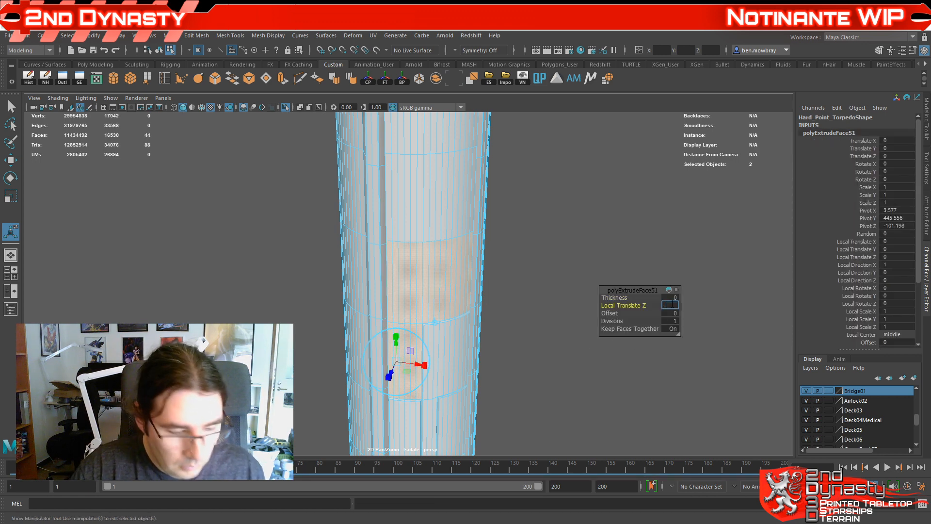
{"action": "type", "text": "0.1"}
{"action": "key", "text": "Tab"}
{"action": "type", "text": "0.1"}
{"action": "key", "text": "Tab"}
{"action": "right_click_drag", "start_coordinate": [469, 259], "coordinate": [526, 229]}
{"action": "left_click", "coordinate": [564, 293]}
{"action": "scroll", "coordinate": [565, 293], "scroll_direction": "down", "scroll_amount": 5}
{"action": "left_click_drag", "start_coordinate": [563, 293], "coordinate": [532, 320], "text": "alt"}
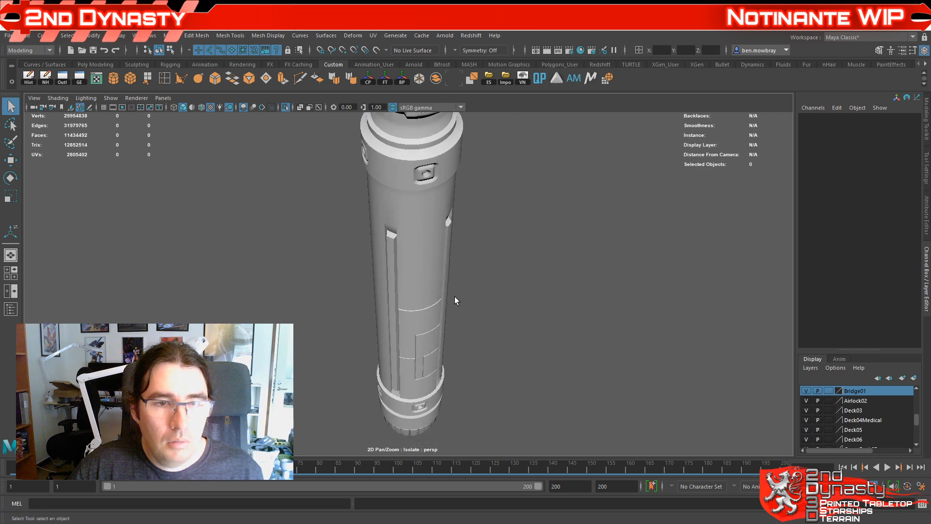
Step: Extrude the full-width row of faces directly above the larger L-shaped panel with local translate Z 0.1 and offset 0.1
{"action": "scroll", "coordinate": [451, 291], "scroll_direction": "up", "scroll_amount": 3}
{"action": "left_click", "coordinate": [422, 261]}
{"action": "mouse_move", "coordinate": [422, 261]}
{"action": "left_mouse_down", "text": "alt"}
{"action": "mouse_move", "coordinate": [430, 293]}
{"action": "mouse_move", "coordinate": [420, 264]}
{"action": "left_mouse_up", "text": "alt"}
{"action": "right_click_drag", "start_coordinate": [421, 268], "coordinate": [388, 311]}
{"action": "double_click", "coordinate": [449, 287], "text": "shift"}
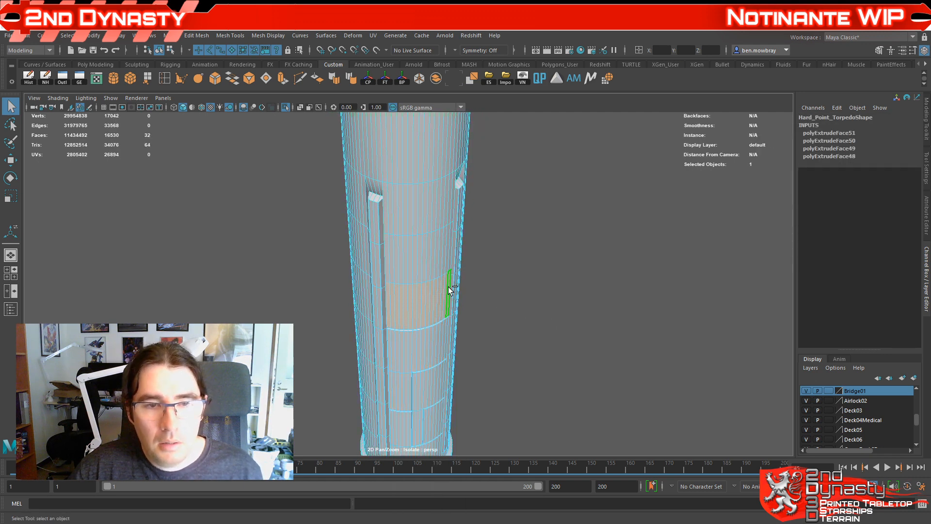
{"action": "key", "text": "ctrl+e"}
{"action": "left_click", "coordinate": [670, 305]}
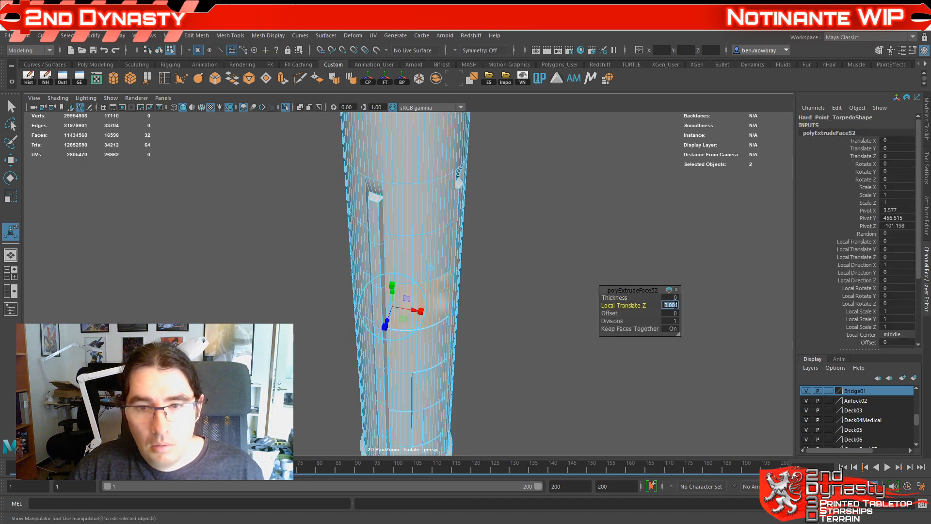
{"action": "type", "text": "0.1"}
{"action": "key", "text": "Tab"}
{"action": "type", "text": "0.1"}
{"action": "key", "text": "Tab"}
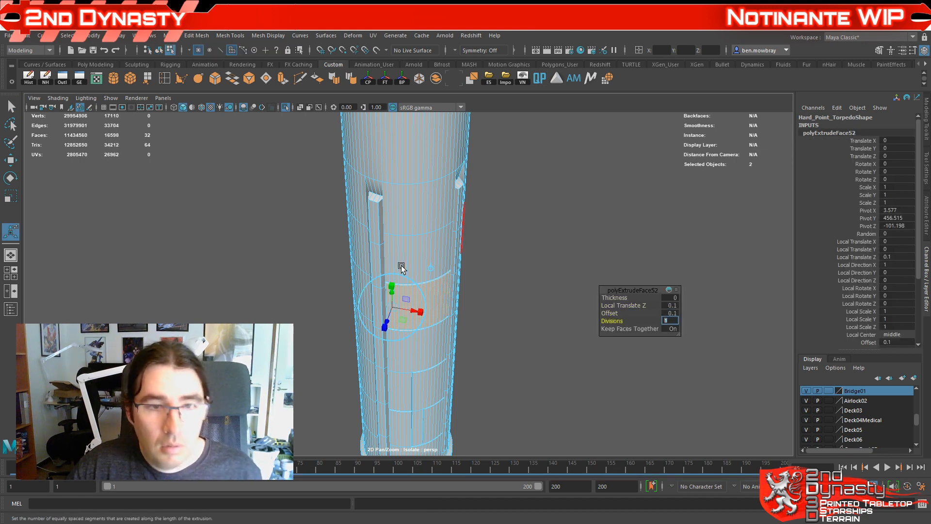
{"action": "left_click_drag", "start_coordinate": [378, 291], "coordinate": [472, 304], "text": "alt"}
{"action": "scroll", "coordinate": [504, 253], "scroll_direction": "down", "scroll_amount": 3}
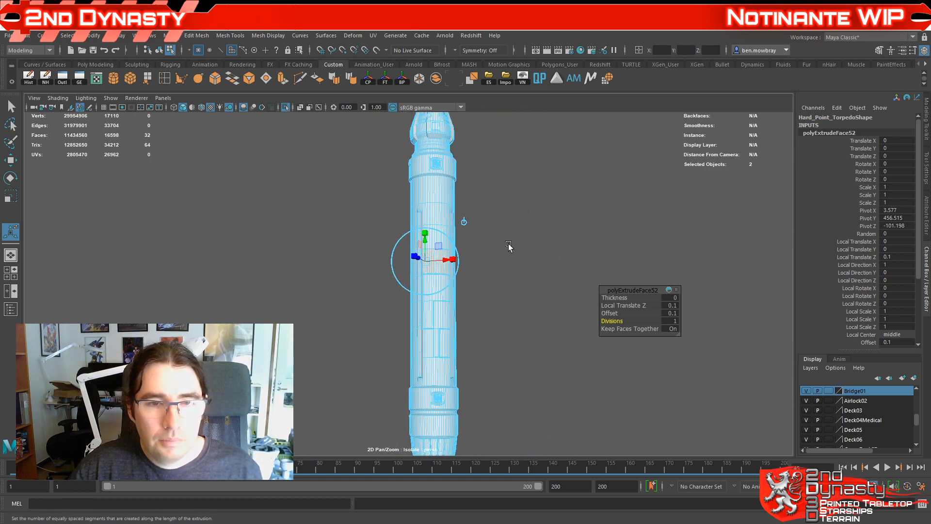
{"action": "left_click", "coordinate": [507, 240]}
Step: Extrude the uppermost row between the side rails, plus part of the row below it, with local translate Z 0.1 and offset 0.1
{"action": "scroll", "coordinate": [506, 239], "scroll_direction": "up", "scroll_amount": 1}
{"action": "left_click_drag", "start_coordinate": [507, 241], "coordinate": [444, 318], "text": "alt"}
{"action": "middle_click_drag", "start_coordinate": [446, 311], "coordinate": [433, 321], "text": "alt"}
{"action": "scroll", "coordinate": [432, 321], "scroll_direction": "up", "scroll_amount": 3}
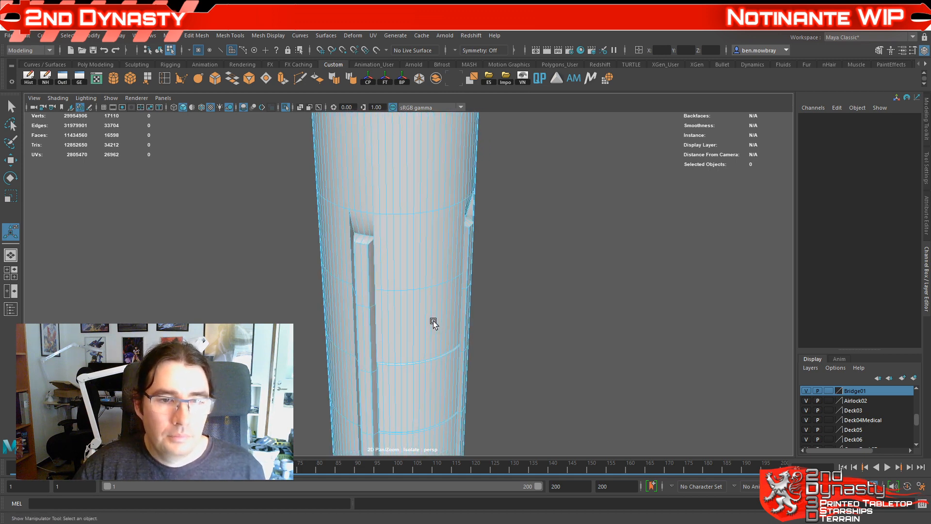
{"action": "left_click", "coordinate": [430, 330]}
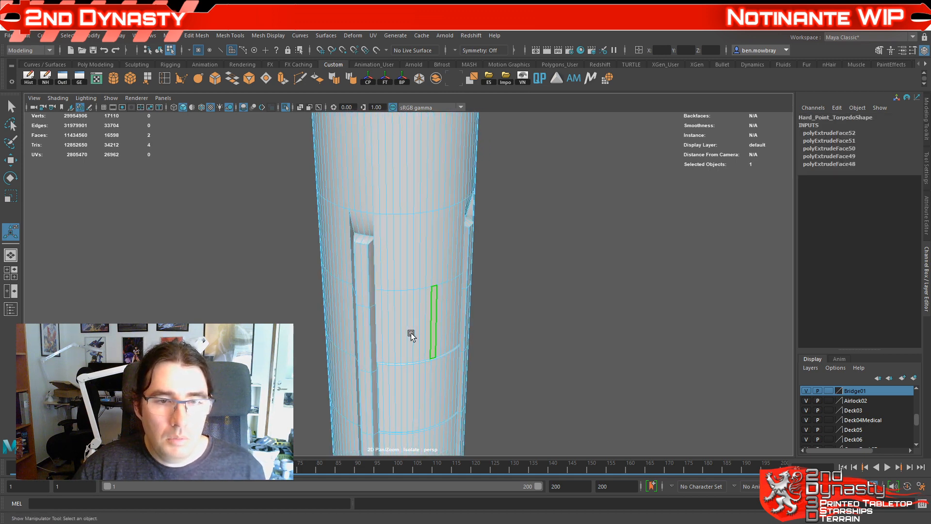
{"action": "double_click", "coordinate": [379, 330], "text": "shift"}
{"action": "left_click", "coordinate": [377, 265], "text": "shift"}
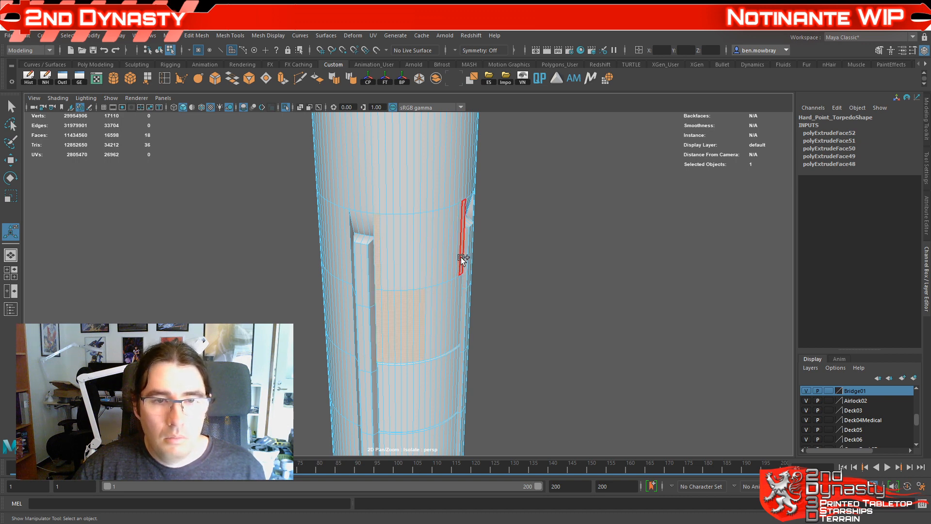
{"action": "double_click", "coordinate": [462, 258], "text": "shift"}
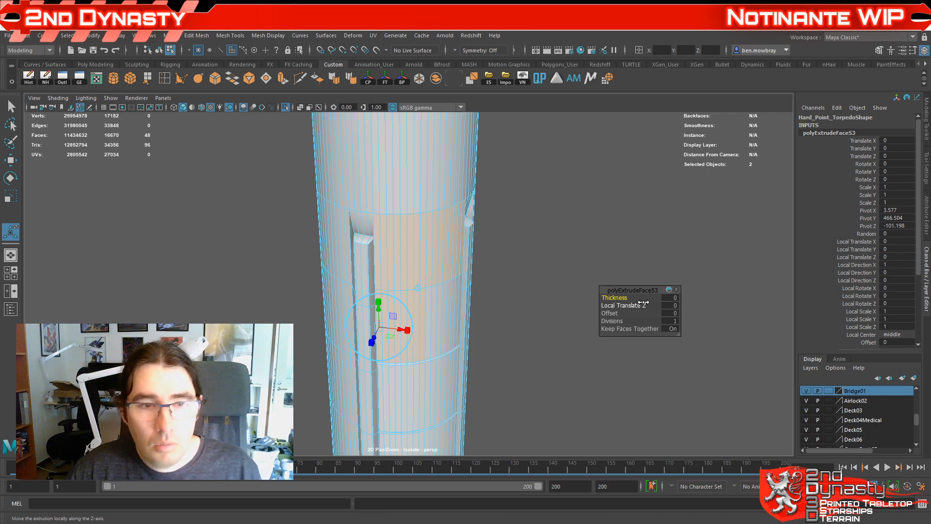
{"action": "left_click", "coordinate": [676, 305]}
{"action": "type", "text": ".1"}
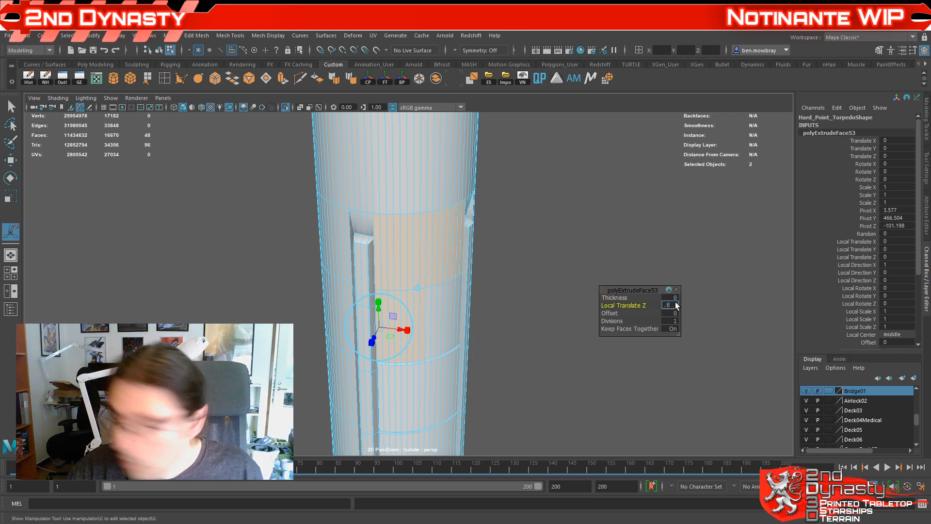
{"action": "key", "text": "Tab"}
{"action": "type", "text": ".1"}
{"action": "key", "text": "Tab"}
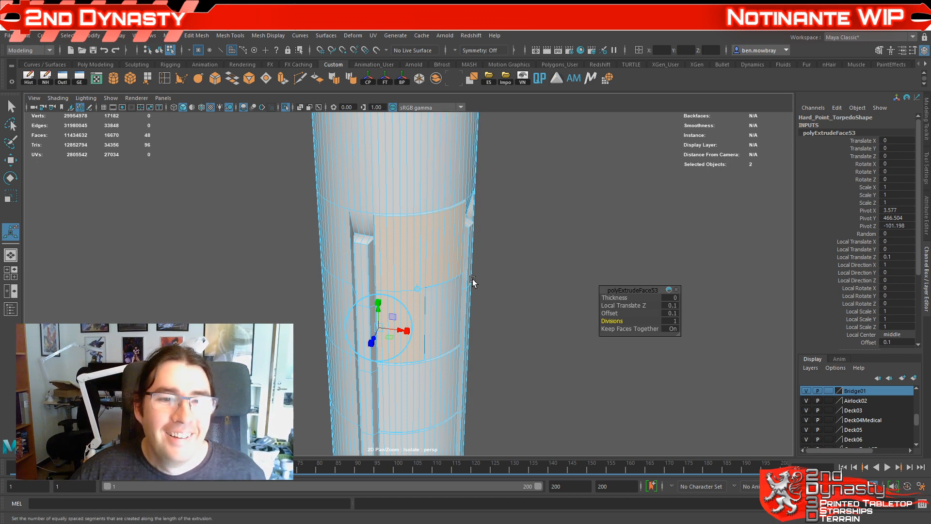
Step: Extrude the remaining rectangular block beside the upper L-shaped panel's lower leg with local translate Z 0.1 and offset 0.1
{"action": "left_click_drag", "start_coordinate": [472, 285], "coordinate": [443, 306], "text": "alt"}
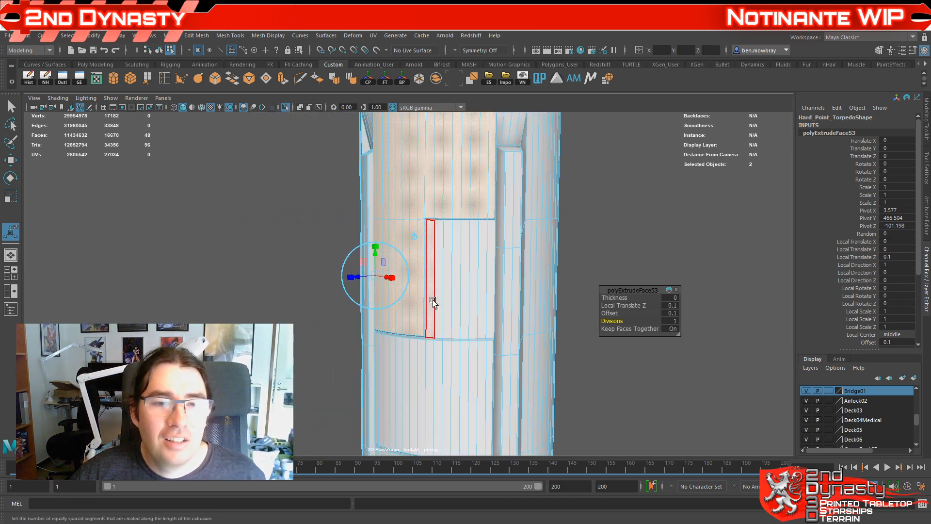
{"action": "left_click", "coordinate": [431, 301]}
{"action": "left_click", "coordinate": [487, 301], "text": "shift"}
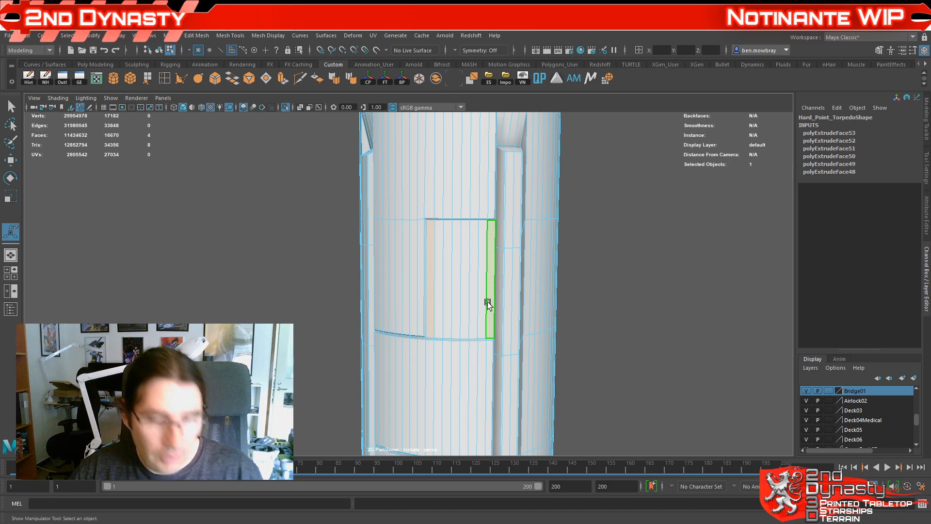
{"action": "left_click", "coordinate": [488, 301], "text": "shift"}
{"action": "double_click", "coordinate": [484, 322], "text": "shift"}
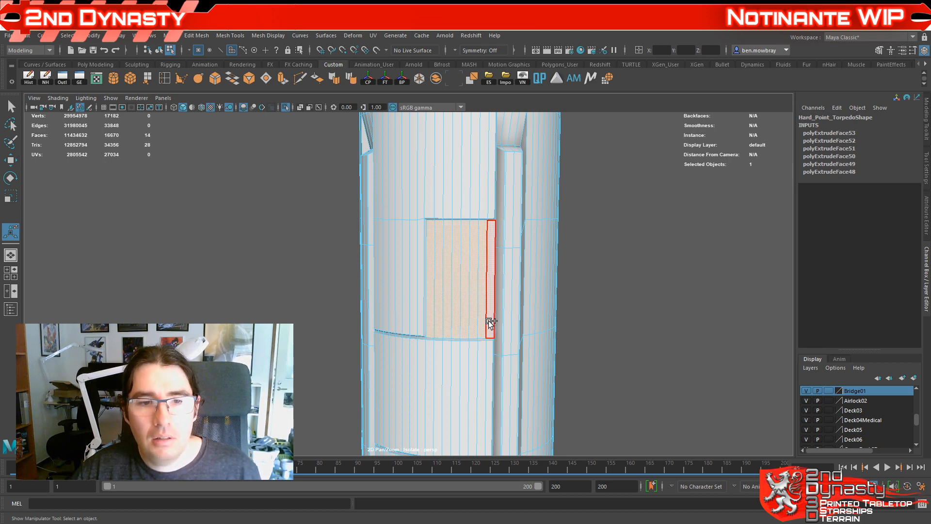
{"action": "left_click", "coordinate": [284, 83]}
{"action": "left_click", "coordinate": [670, 305]}
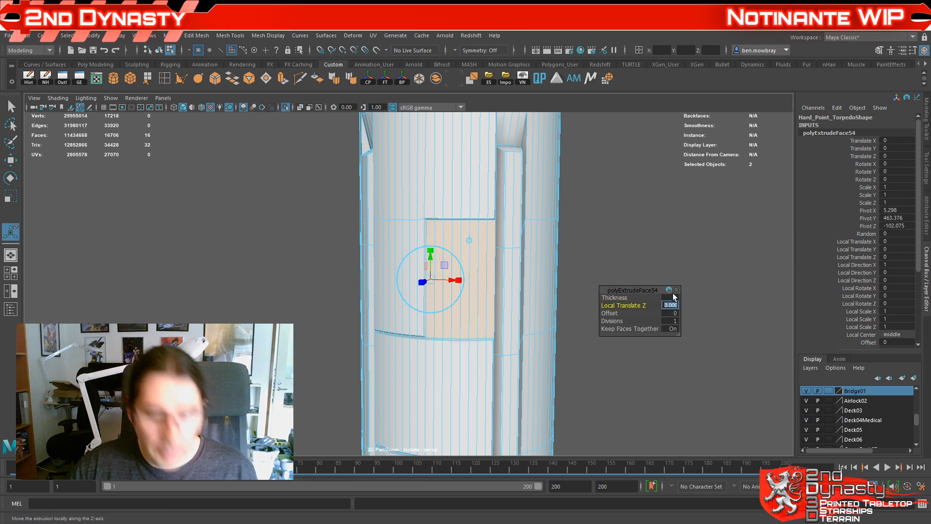
{"action": "type", "text": ".1"}
{"action": "key", "text": "Tab"}
{"action": "type", "text": ".1"}
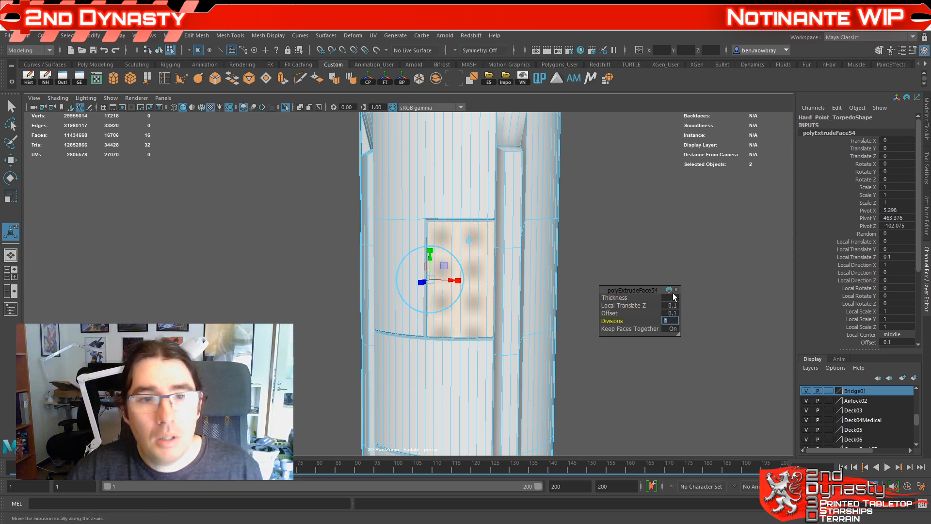
Step: Extrude the ring of faces directly below the collar, minus the column under the port, with local translate Z 0.1 and offset 0.1
{"action": "scroll", "coordinate": [547, 246], "scroll_direction": "down", "scroll_amount": 5}
{"action": "left_click_drag", "start_coordinate": [547, 246], "coordinate": [522, 287], "text": "alt"}
{"action": "left_click_drag", "start_coordinate": [451, 260], "coordinate": [424, 222], "text": "alt"}
{"action": "middle_click_drag", "start_coordinate": [423, 190], "coordinate": [418, 244], "text": "alt"}
{"action": "scroll", "coordinate": [437, 245], "scroll_direction": "up", "scroll_amount": 4}
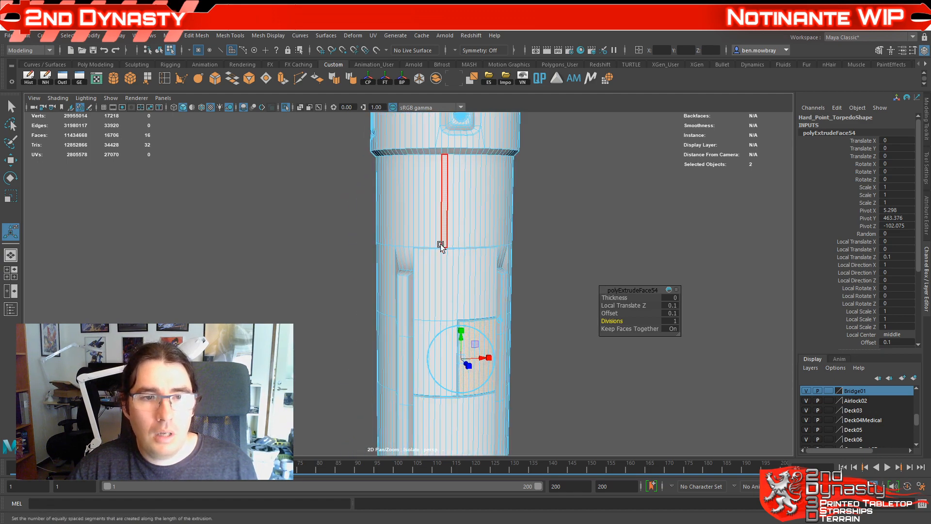
{"action": "left_click", "coordinate": [453, 241]}
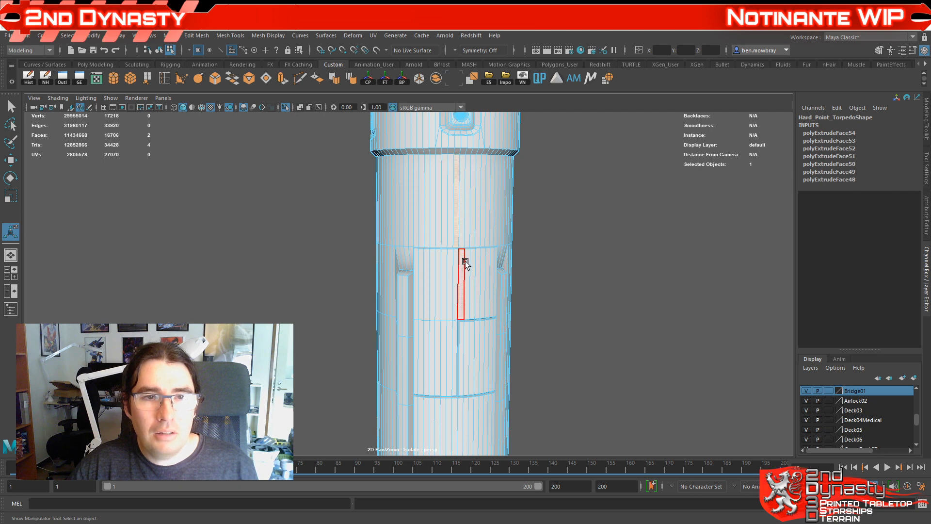
{"action": "left_click_drag", "start_coordinate": [466, 262], "coordinate": [509, 285], "text": "alt"}
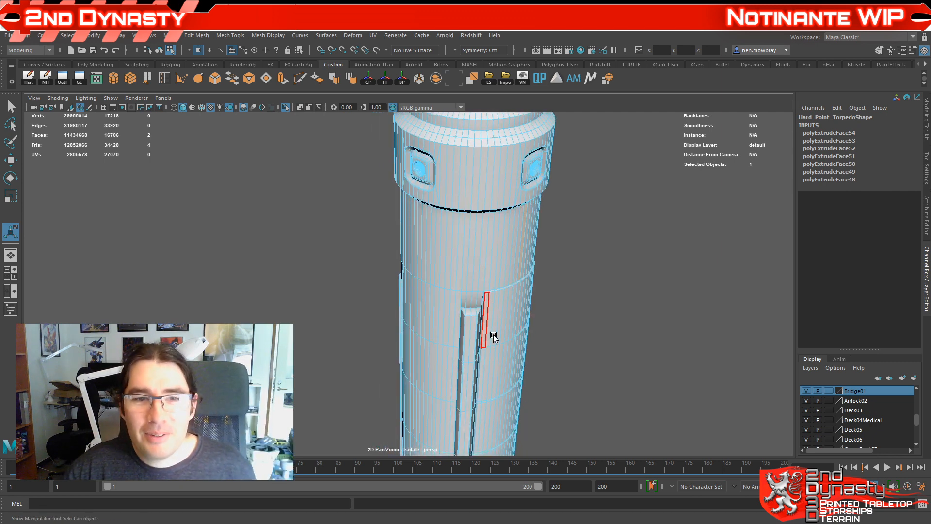
{"action": "left_click_drag", "start_coordinate": [493, 337], "coordinate": [484, 378], "text": "alt"}
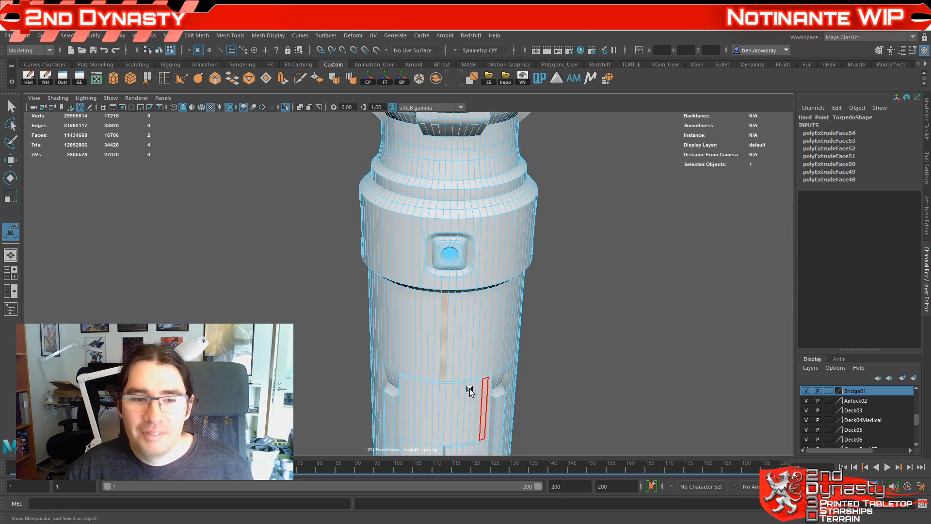
{"action": "double_click", "coordinate": [439, 362]}
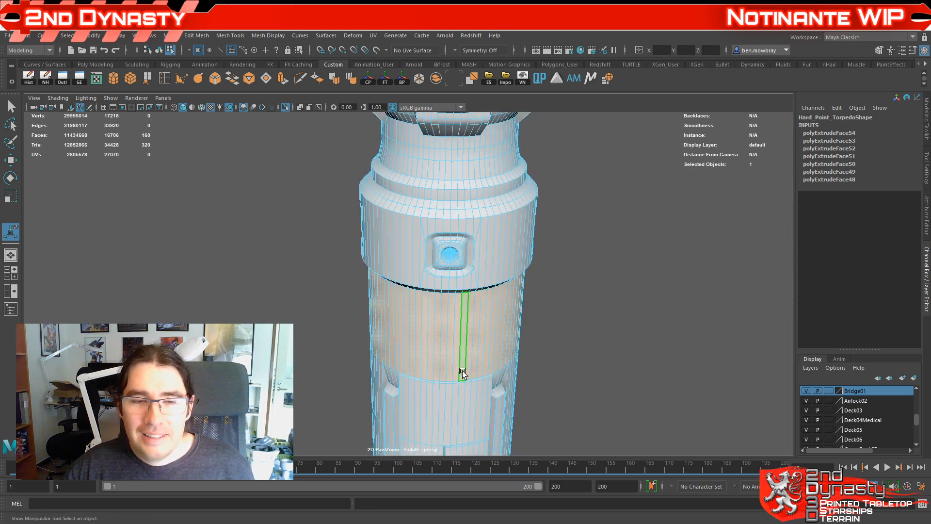
{"action": "left_click_drag", "start_coordinate": [458, 362], "coordinate": [458, 324], "text": "alt"}
{"action": "scroll", "coordinate": [452, 328], "scroll_direction": "up", "scroll_amount": 4}
{"action": "double_click", "coordinate": [453, 349], "text": "ctrl"}
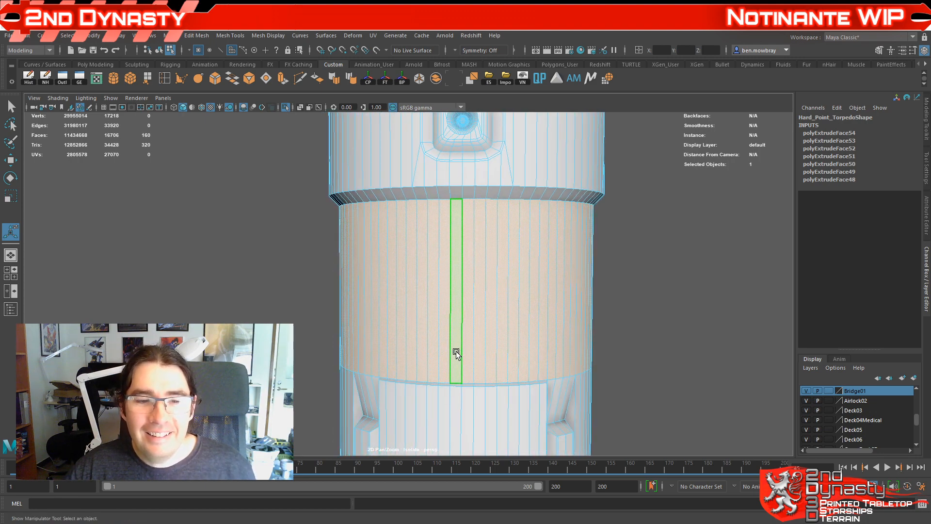
{"action": "left_click", "coordinate": [282, 78]}
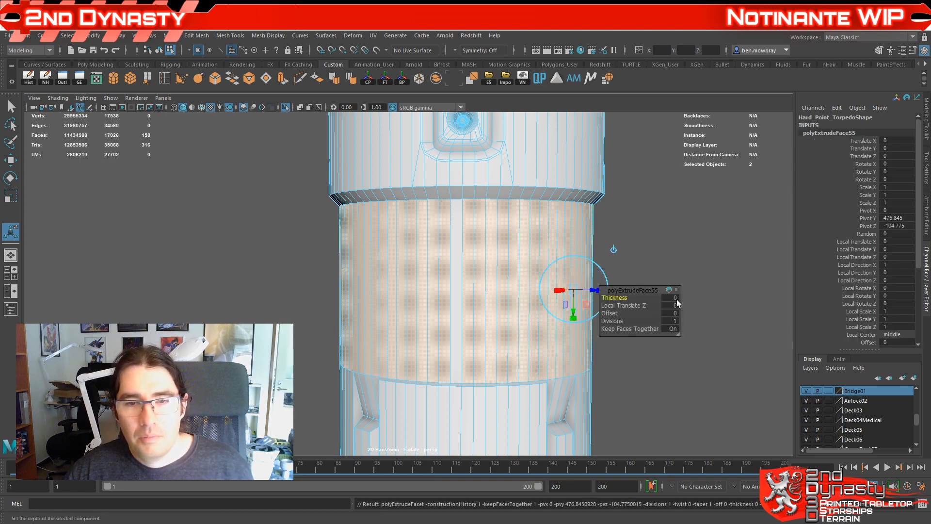
{"action": "left_click", "coordinate": [674, 304]}
{"action": "type", "text": "0.1"}
{"action": "key", "text": "Tab"}
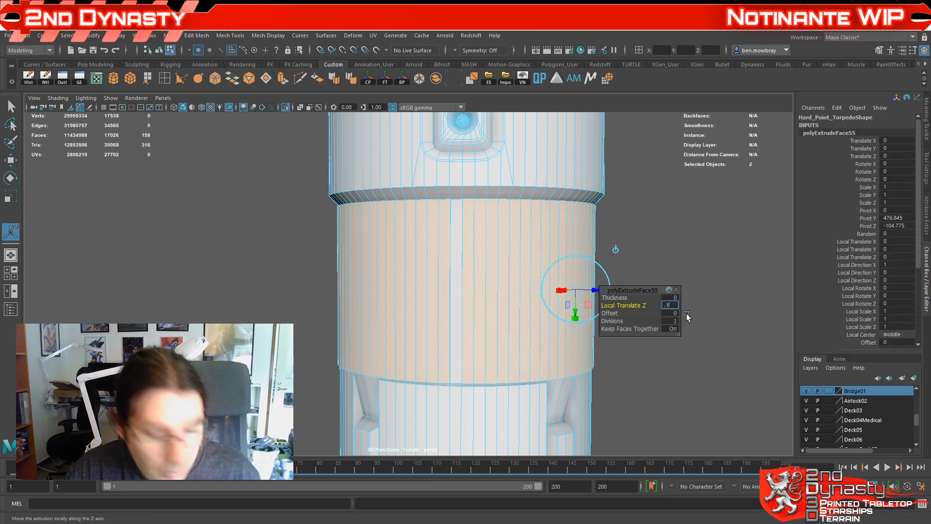
{"action": "type", "text": "0.1"}
{"action": "key", "text": "Tab"}
{"action": "left_click_drag", "start_coordinate": [455, 381], "coordinate": [482, 333], "text": "alt"}
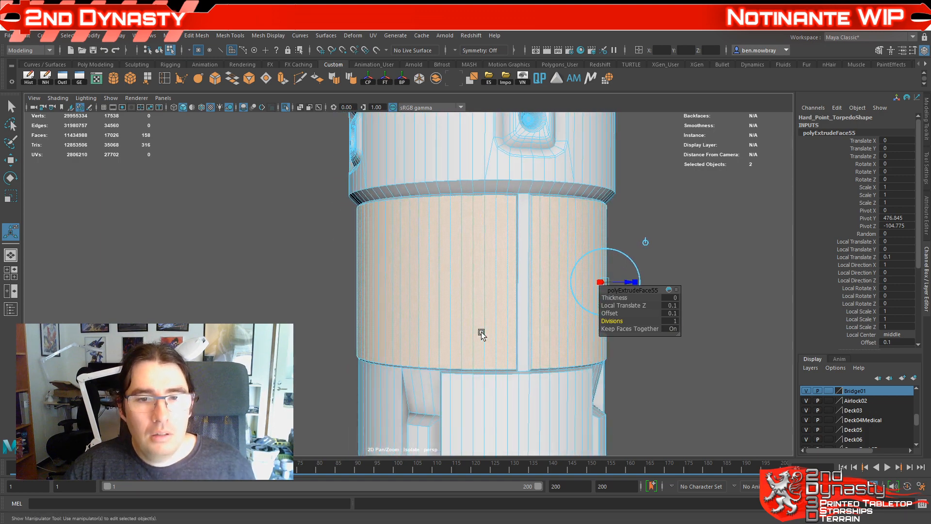
{"action": "right_click", "coordinate": [470, 259]}
{"action": "left_click", "coordinate": [485, 245]}
Step: Extrude the narrow column left out of the ring with local translate Z 0.1 and offset 0.1, then return to object mode and deselect
{"action": "left_click_drag", "start_coordinate": [480, 256], "coordinate": [411, 261], "text": "alt"}
{"action": "scroll", "coordinate": [397, 265], "scroll_direction": "down", "scroll_amount": 3}
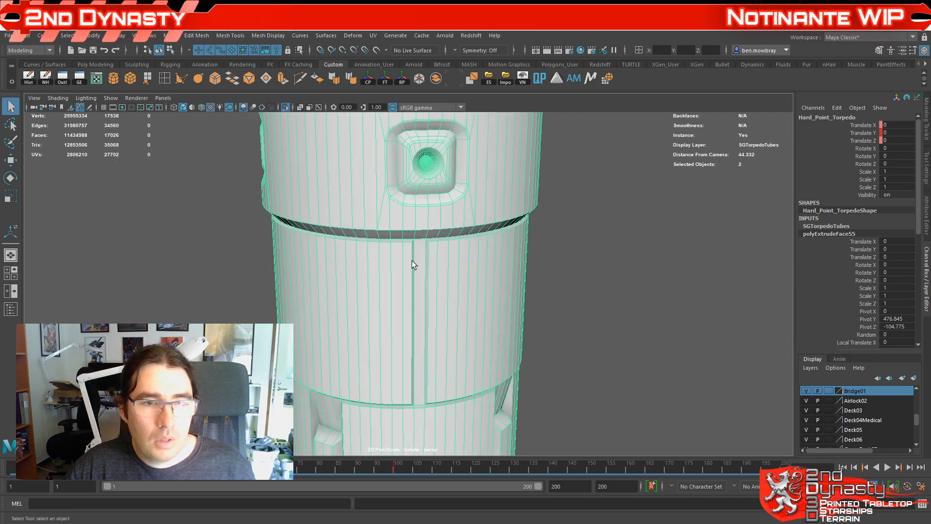
{"action": "right_click_drag", "start_coordinate": [417, 249], "coordinate": [416, 272]}
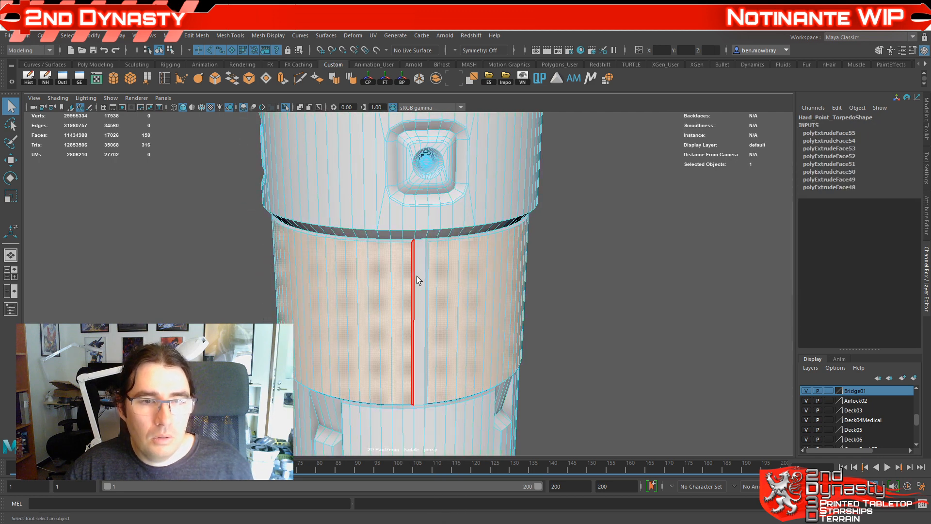
{"action": "left_click", "coordinate": [417, 276]}
{"action": "left_click", "coordinate": [283, 80]}
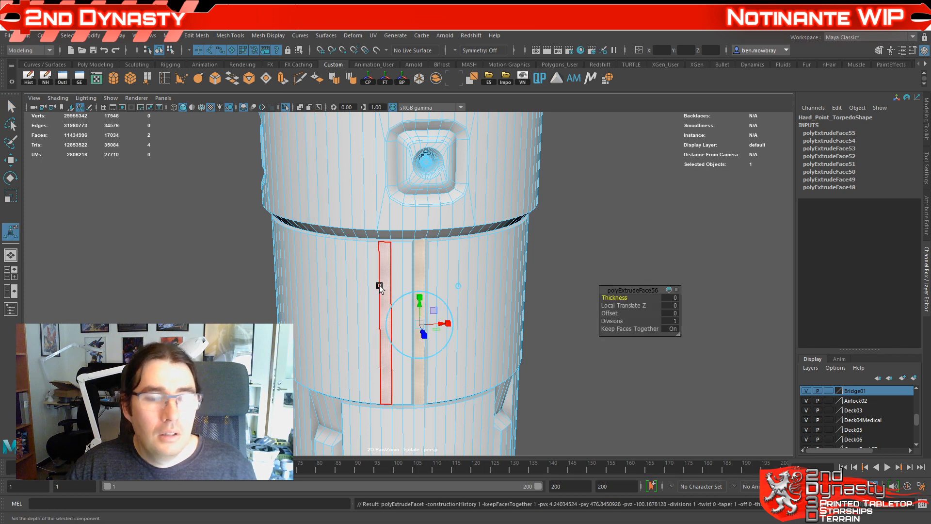
{"action": "left_click", "coordinate": [674, 306]}
{"action": "type", "text": ".1"}
{"action": "key", "text": "Tab"}
{"action": "type", "text": ".1"}
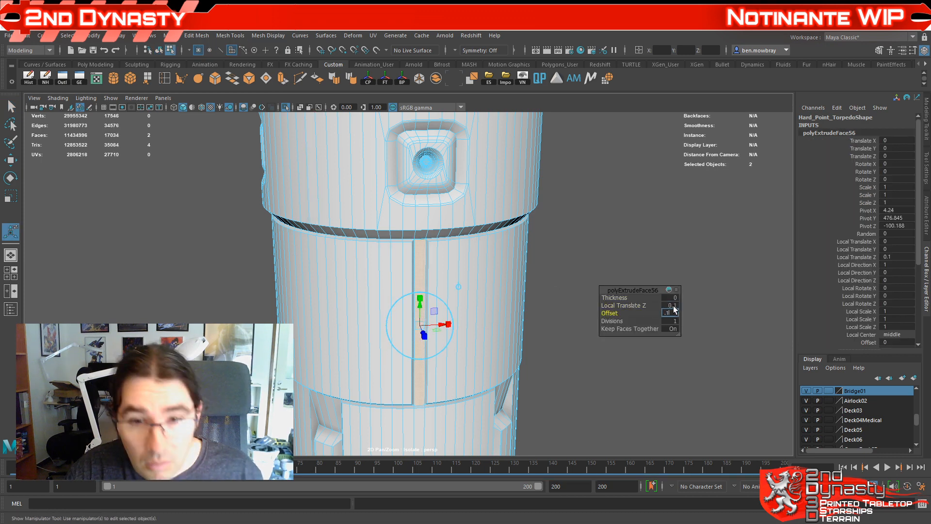
{"action": "key", "text": "Tab"}
{"action": "left_click_drag", "start_coordinate": [546, 317], "coordinate": [552, 223], "text": "alt"}
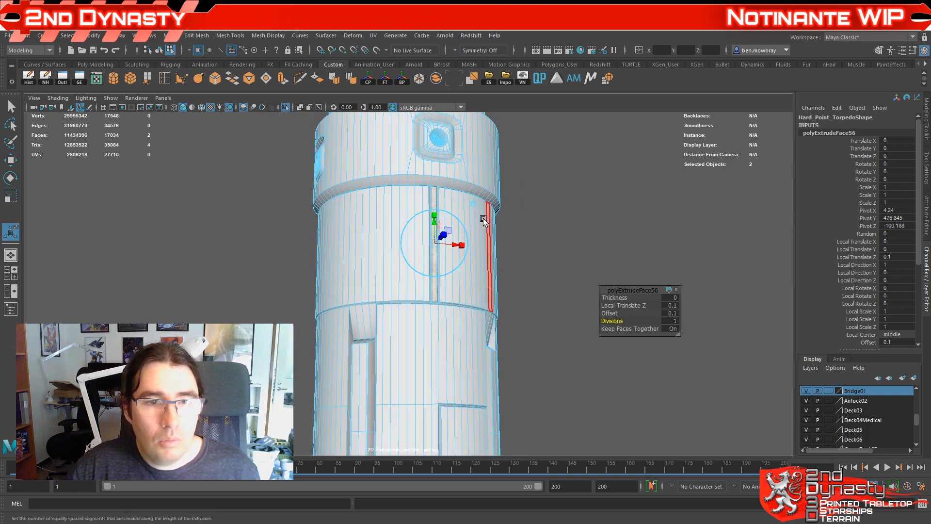
{"action": "right_click_drag", "start_coordinate": [484, 219], "coordinate": [518, 205]}
{"action": "left_click", "coordinate": [517, 246]}
Step: Delete the sloped wall faces in the groove along one side of the narrow raised strip below the port
{"action": "right_click_drag", "start_coordinate": [517, 246], "coordinate": [474, 281], "text": "alt"}
{"action": "left_click_drag", "start_coordinate": [474, 280], "coordinate": [474, 318], "text": "alt"}
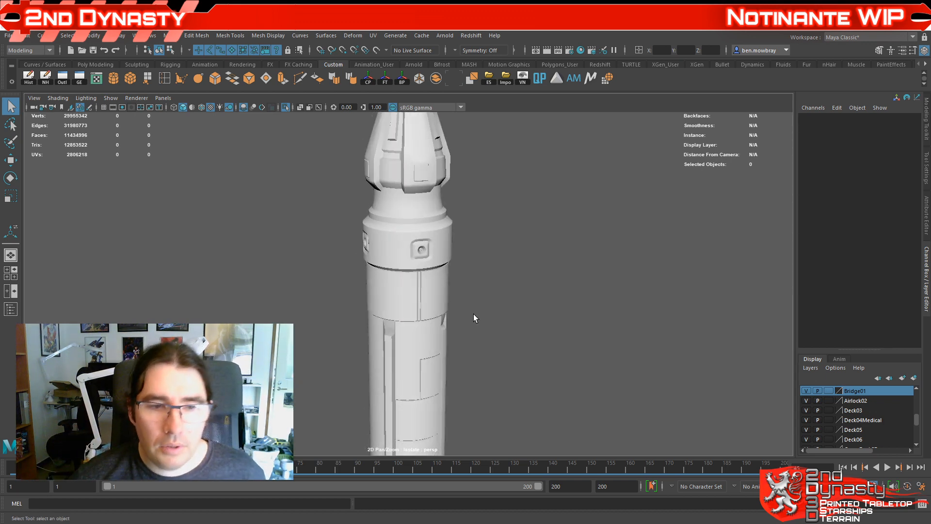
{"action": "scroll", "coordinate": [475, 306], "scroll_direction": "up", "scroll_amount": 3}
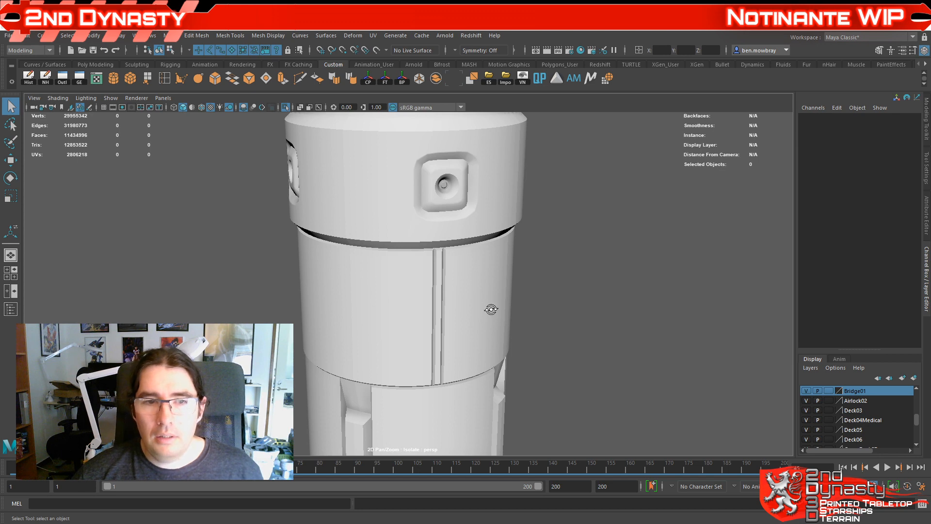
{"action": "left_click_drag", "start_coordinate": [490, 308], "coordinate": [429, 341], "text": "alt"}
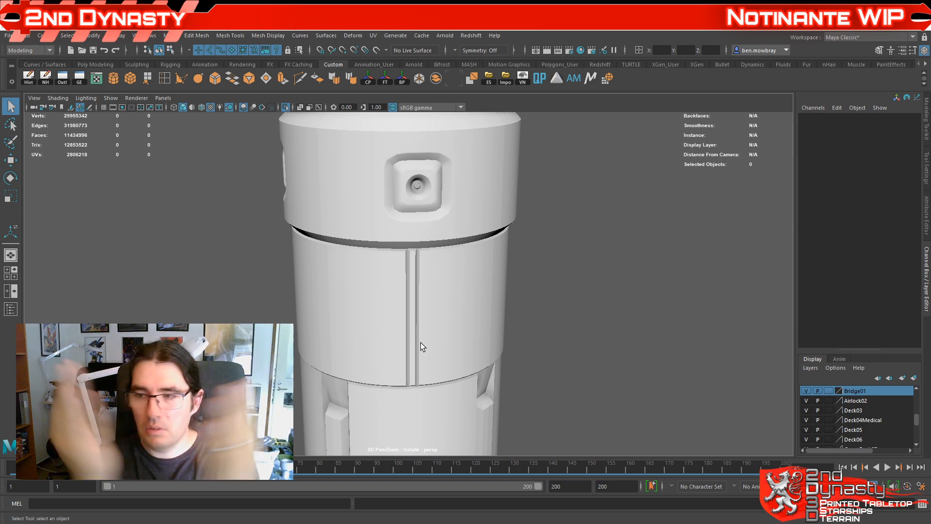
{"action": "scroll", "coordinate": [420, 339], "scroll_direction": "up", "scroll_amount": 3}
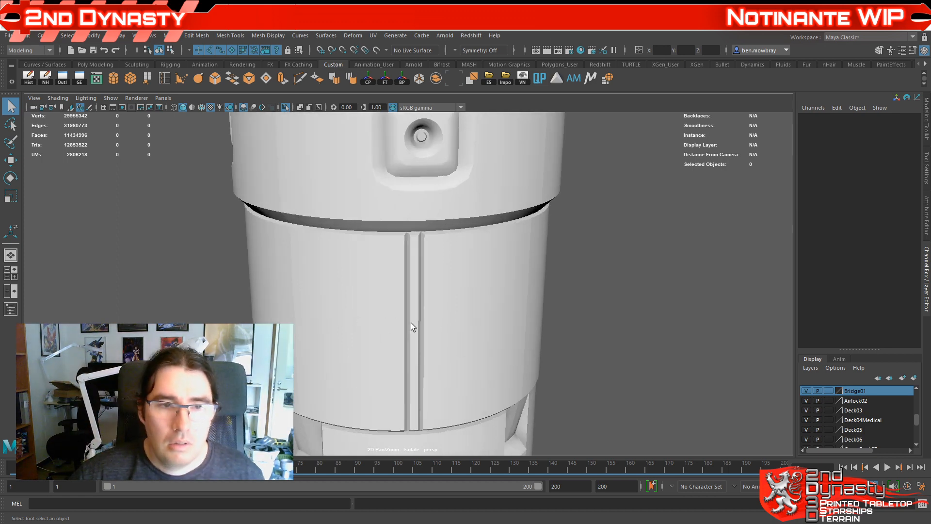
{"action": "right_click_drag", "start_coordinate": [413, 266], "coordinate": [413, 294]}
{"action": "scroll", "coordinate": [401, 295], "scroll_direction": "down", "scroll_amount": 2}
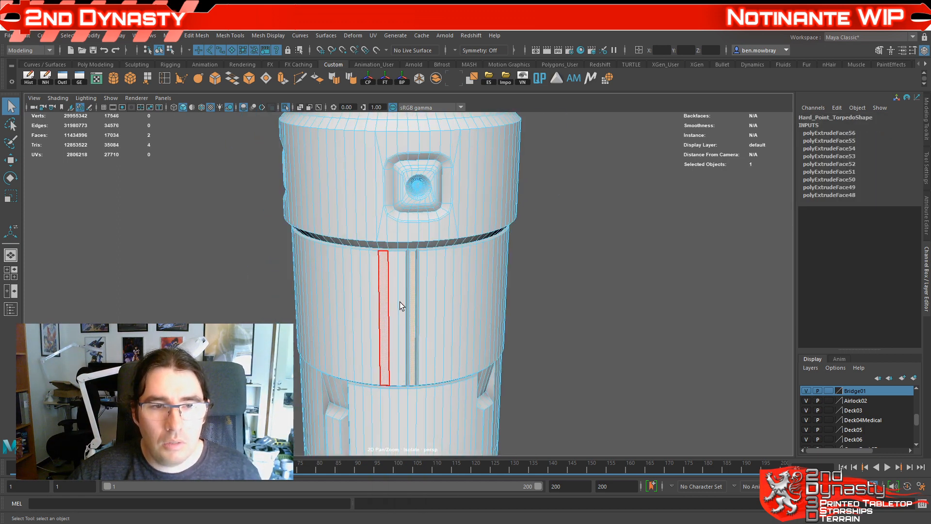
{"action": "scroll", "coordinate": [403, 332], "scroll_direction": "down", "scroll_amount": 2}
{"action": "scroll", "coordinate": [410, 325], "scroll_direction": "up", "scroll_amount": 4}
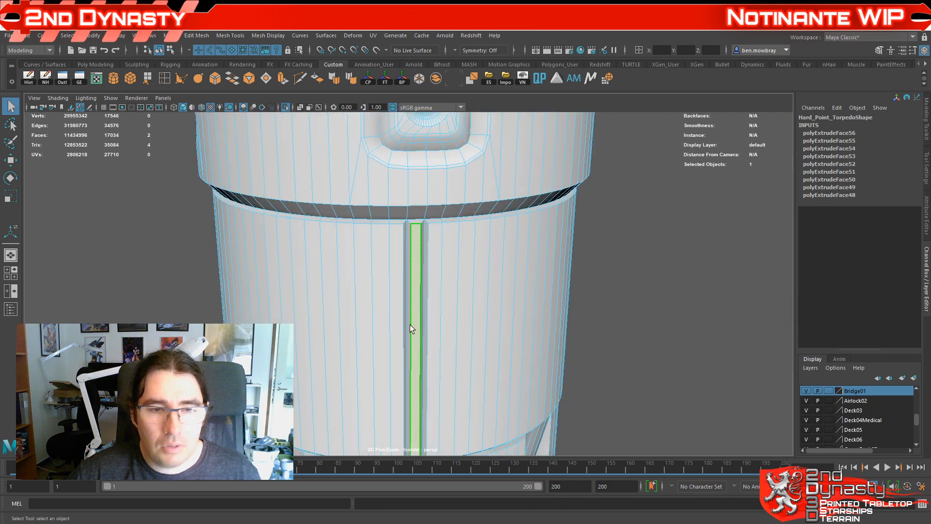
{"action": "left_click", "coordinate": [408, 255], "text": "shift"}
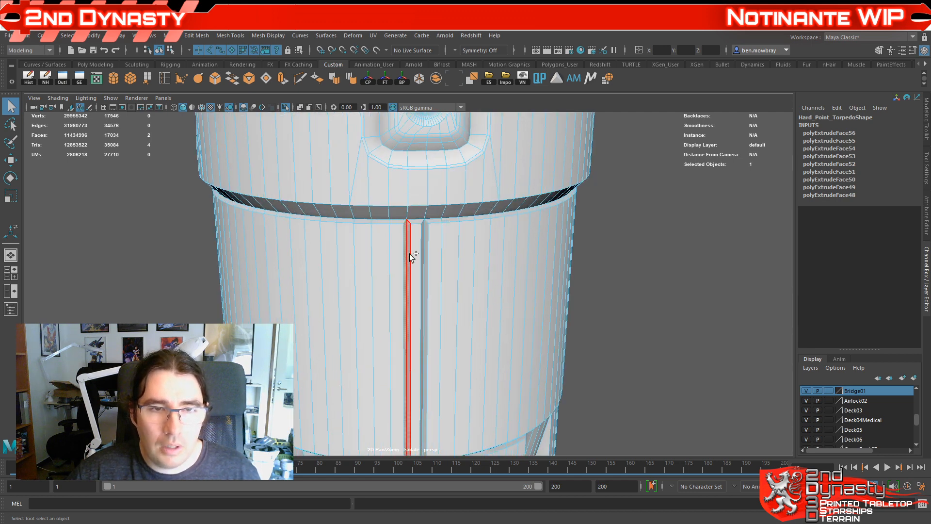
{"action": "key", "text": "Delete"}
Step: Merge the vertices at the upper and lower ends of the opened groove, and return to object mode
{"action": "right_click_drag", "start_coordinate": [411, 246], "coordinate": [382, 233]}
{"action": "left_click_drag", "start_coordinate": [407, 229], "coordinate": [412, 228]}
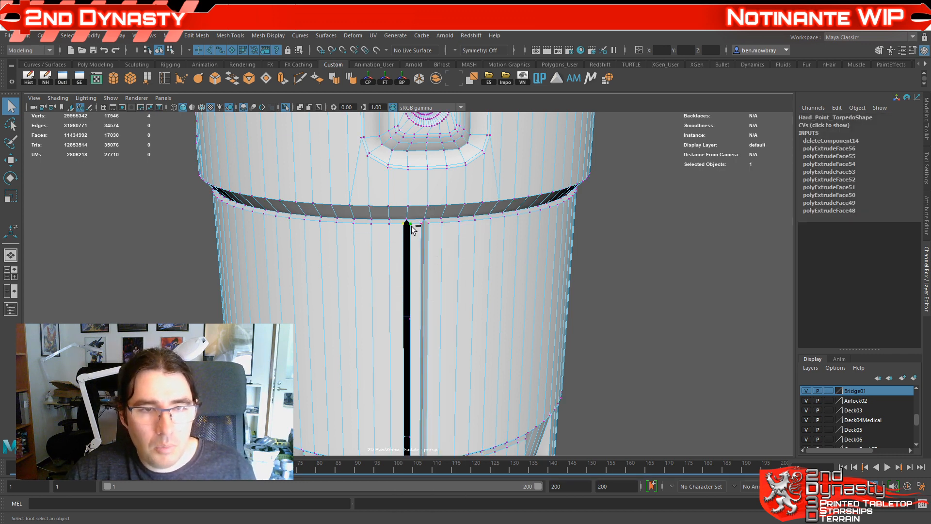
{"action": "right_click_drag", "start_coordinate": [412, 226], "coordinate": [406, 175], "text": "shift"}
{"action": "middle_click_drag", "start_coordinate": [426, 357], "coordinate": [426, 219], "text": "alt"}
{"action": "right_click_drag", "start_coordinate": [413, 312], "coordinate": [505, 217], "text": "shift"}
{"action": "scroll", "coordinate": [488, 236], "scroll_direction": "down", "scroll_amount": 5}
{"action": "left_click", "coordinate": [509, 285]}
Step: Cut a rectangular outline with Multi-Cut into the plain collar section between two ports, just inside its upper and lower edges
{"action": "scroll", "coordinate": [510, 285], "scroll_direction": "down", "scroll_amount": 5}
{"action": "left_click_drag", "start_coordinate": [492, 285], "coordinate": [565, 246], "text": "alt"}
{"action": "middle_click_drag", "start_coordinate": [459, 290], "coordinate": [463, 298], "text": "alt"}
{"action": "scroll", "coordinate": [454, 335], "scroll_direction": "up", "scroll_amount": 5}
{"action": "left_click_drag", "start_coordinate": [453, 341], "coordinate": [381, 320], "text": "alt"}
{"action": "scroll", "coordinate": [448, 285], "scroll_direction": "up", "scroll_amount": 3}
{"action": "scroll", "coordinate": [365, 296], "scroll_direction": "up", "scroll_amount": 2}
{"action": "left_click_drag", "start_coordinate": [411, 144], "coordinate": [416, 179], "text": "alt"}
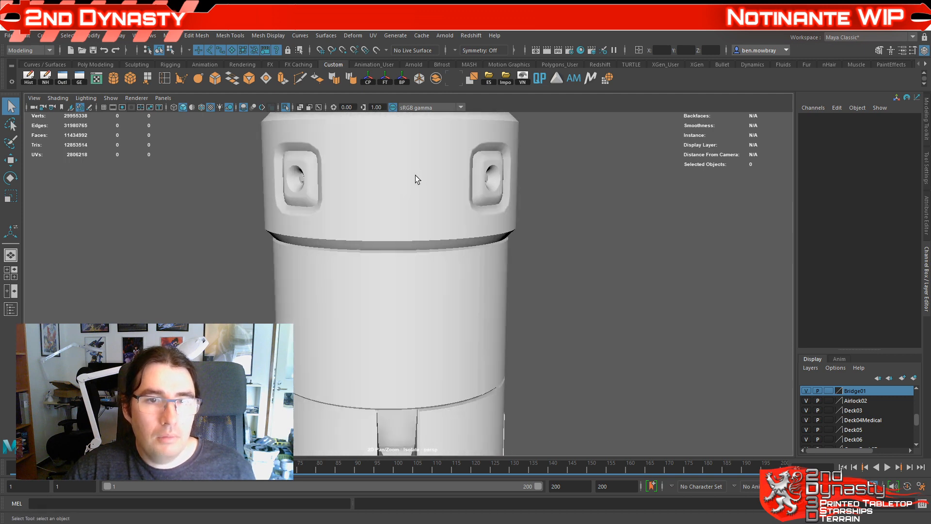
{"action": "left_click", "coordinate": [415, 179]}
{"action": "scroll", "coordinate": [398, 273], "scroll_direction": "up", "scroll_amount": 3}
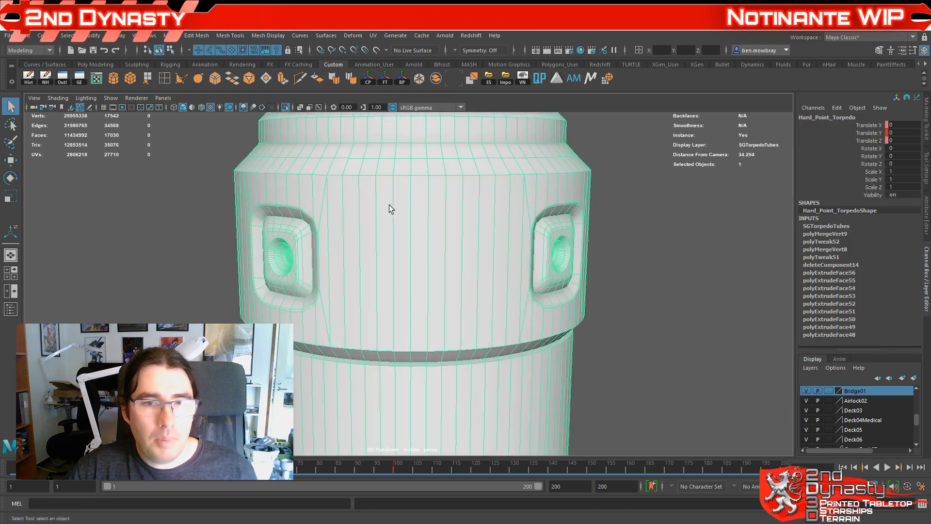
{"action": "left_click", "coordinate": [299, 79]}
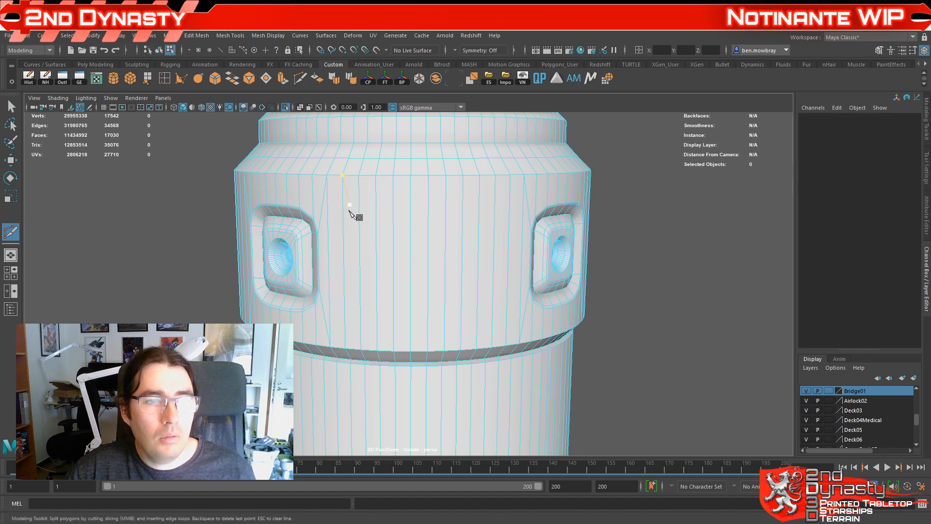
{"action": "left_click", "coordinate": [354, 212], "text": "ctrl"}
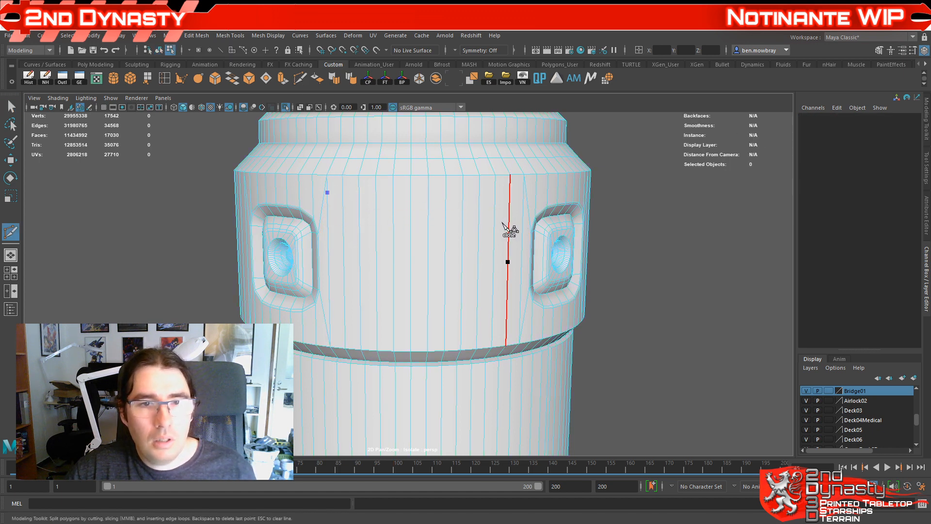
{"action": "left_click", "coordinate": [510, 192]}
{"action": "left_click", "coordinate": [507, 329]}
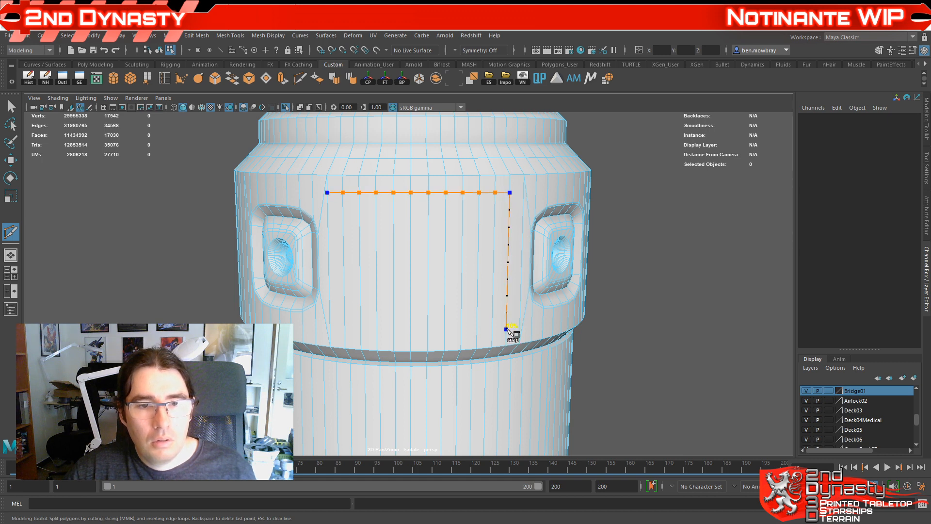
{"action": "left_click", "coordinate": [330, 330]}
{"action": "key", "text": "Return"}
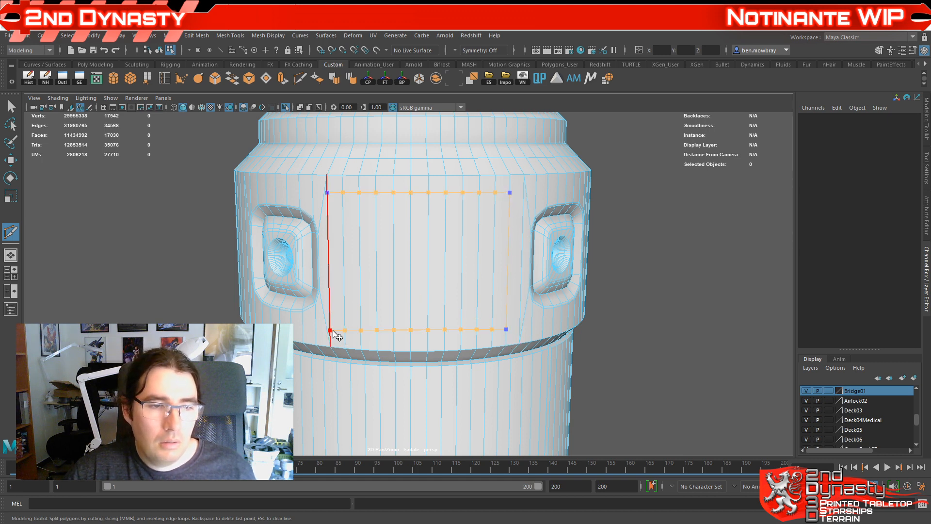
{"action": "left_click", "coordinate": [361, 330]}
{"action": "key", "text": "Escape"}
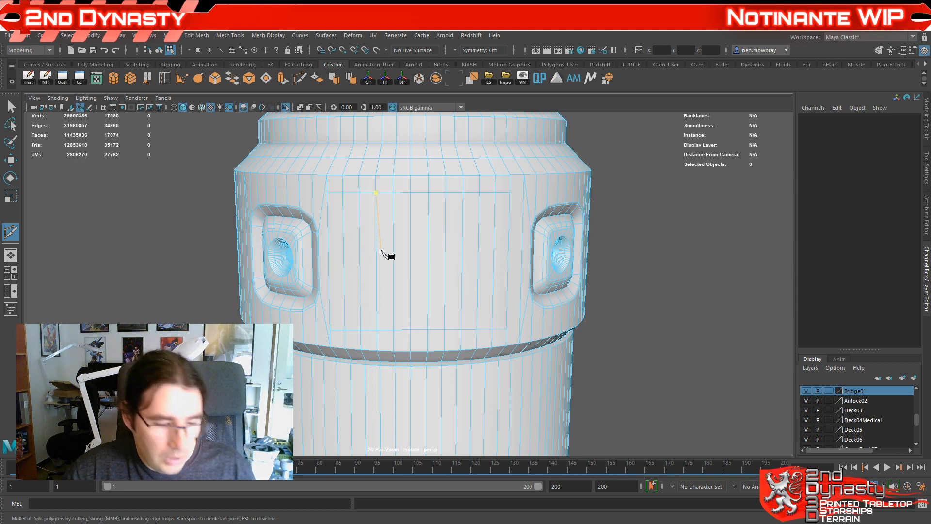
Step: Inset the seven middle face columns of the cut rectangle using Extrude with offset 0.3
{"action": "key", "text": "w"}
{"action": "left_click", "coordinate": [366, 239]}
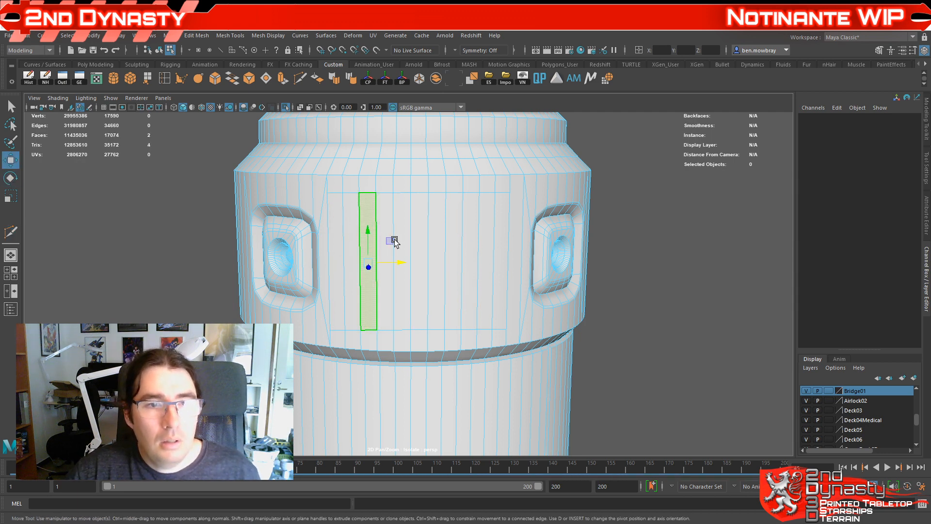
{"action": "double_click", "coordinate": [470, 241], "text": "shift"}
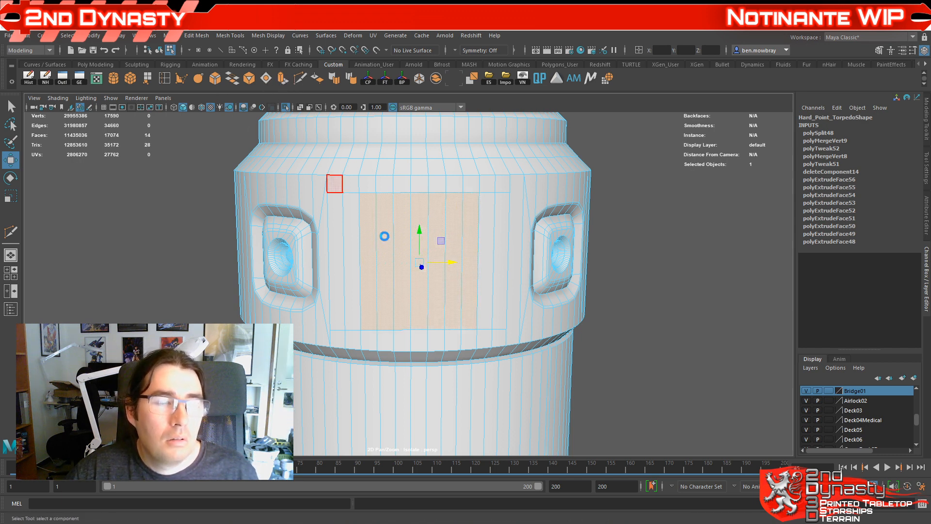
{"action": "left_click", "coordinate": [282, 80]}
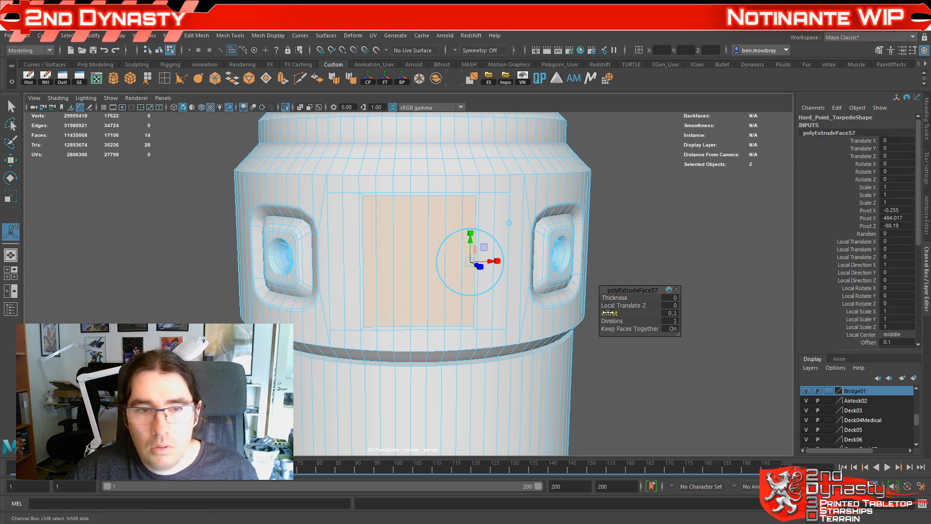
{"action": "left_click_drag", "start_coordinate": [610, 313], "coordinate": [610, 313]}
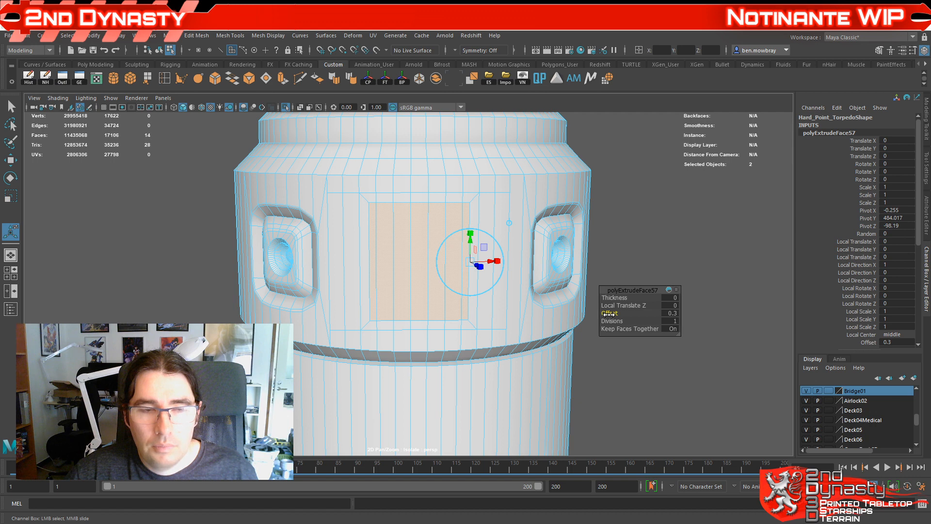
Step: Extrude the inset collar faces inward with local translate Z -0.1 and offset 0.1
{"action": "left_click", "coordinate": [284, 79]}
{"action": "left_click", "coordinate": [672, 305]}
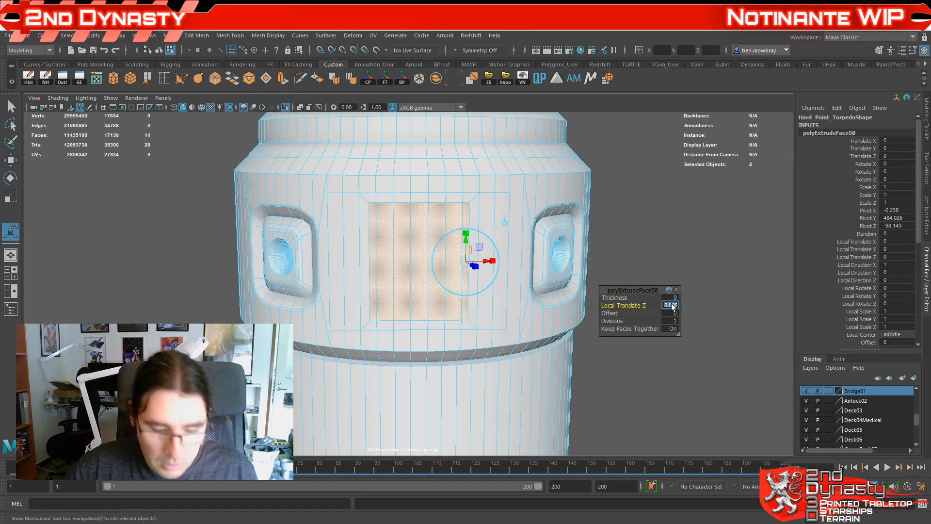
{"action": "key", "text": "Tab"}
{"action": "type", "text": ".1"}
{"action": "key", "text": "Tab"}
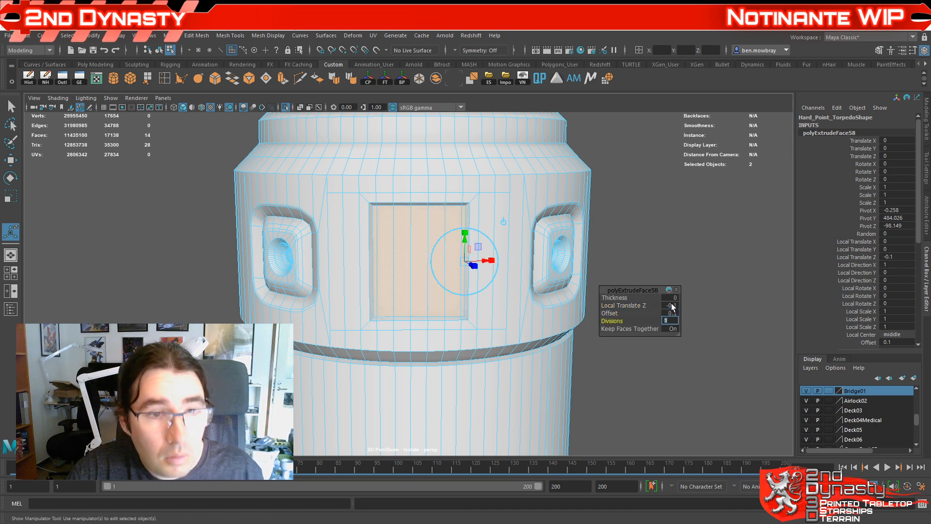
Step: Extrude the recessed collar panel faces back outward with local translate Z 0.1 and offset 0.1
{"action": "left_click_drag", "start_coordinate": [484, 300], "coordinate": [466, 315], "text": "alt"}
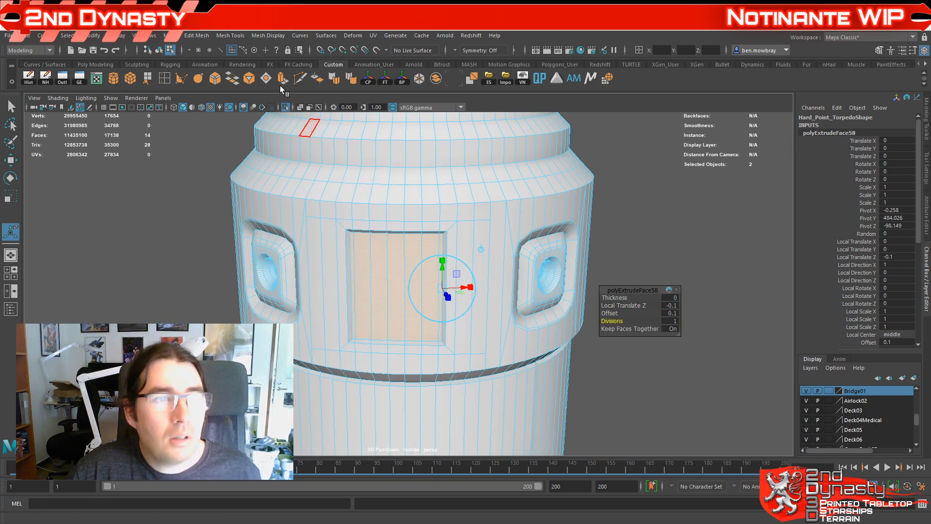
{"action": "key", "text": "ctrl+e"}
{"action": "left_click", "coordinate": [671, 305]}
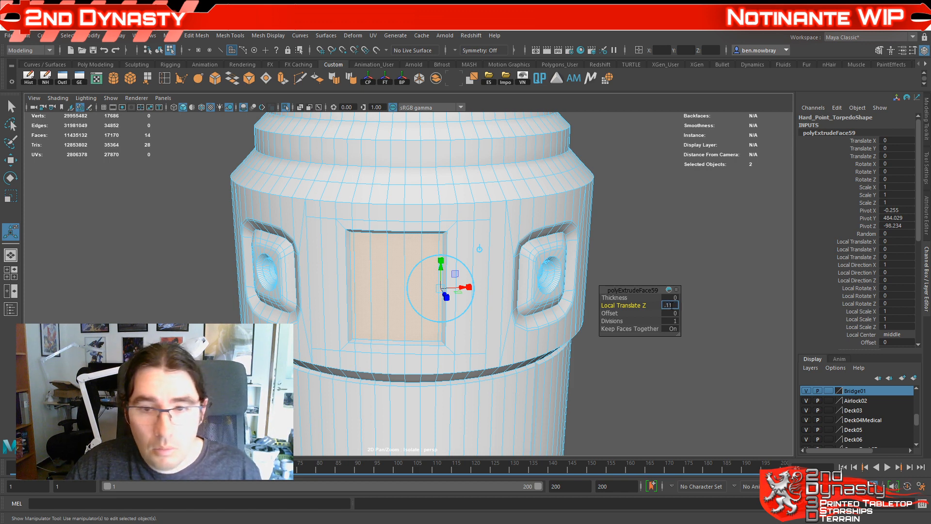
{"action": "type", "text": ".1"}
{"action": "key", "text": "Tab"}
{"action": "type", "text": ".1"}
{"action": "key", "text": "Tab"}
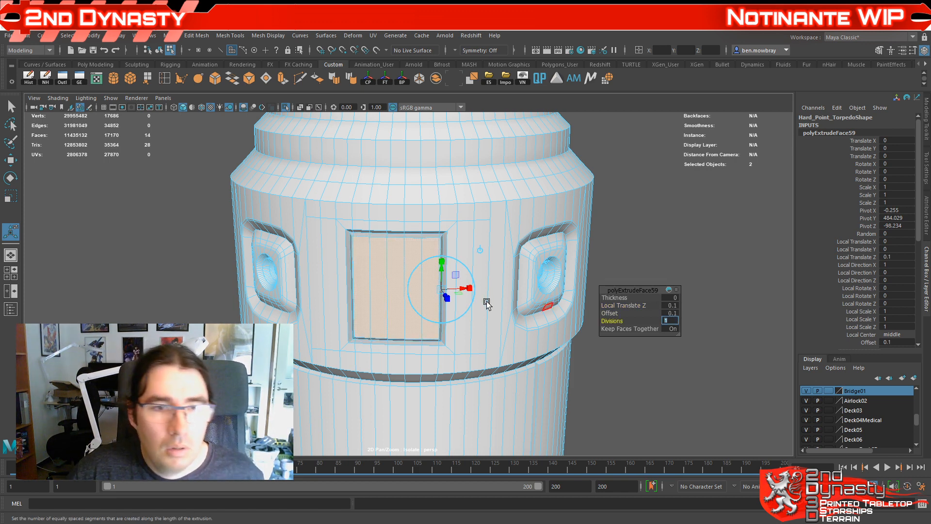
Step: Return the torpedo hard point to object mode and clear the selection
{"action": "left_click_drag", "start_coordinate": [487, 303], "coordinate": [362, 303], "text": "alt"}
{"action": "scroll", "coordinate": [362, 303], "scroll_direction": "up", "scroll_amount": 4}
{"action": "middle_click_drag", "start_coordinate": [353, 226], "coordinate": [349, 273], "text": "alt"}
{"action": "scroll", "coordinate": [349, 273], "scroll_direction": "up", "scroll_amount": 5}
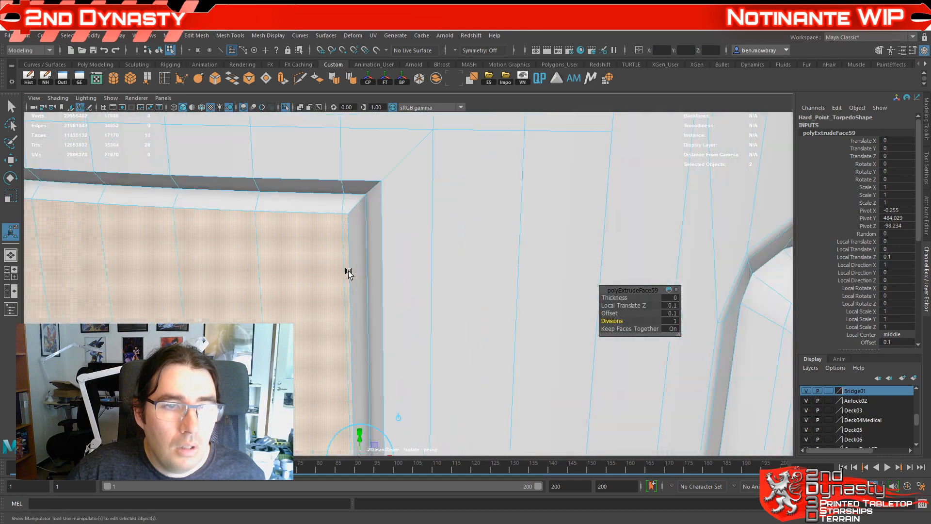
{"action": "scroll", "coordinate": [312, 219], "scroll_direction": "down", "scroll_amount": 7}
{"action": "left_click_drag", "start_coordinate": [419, 266], "coordinate": [420, 252], "text": "alt"}
{"action": "scroll", "coordinate": [381, 234], "scroll_direction": "down", "scroll_amount": 5}
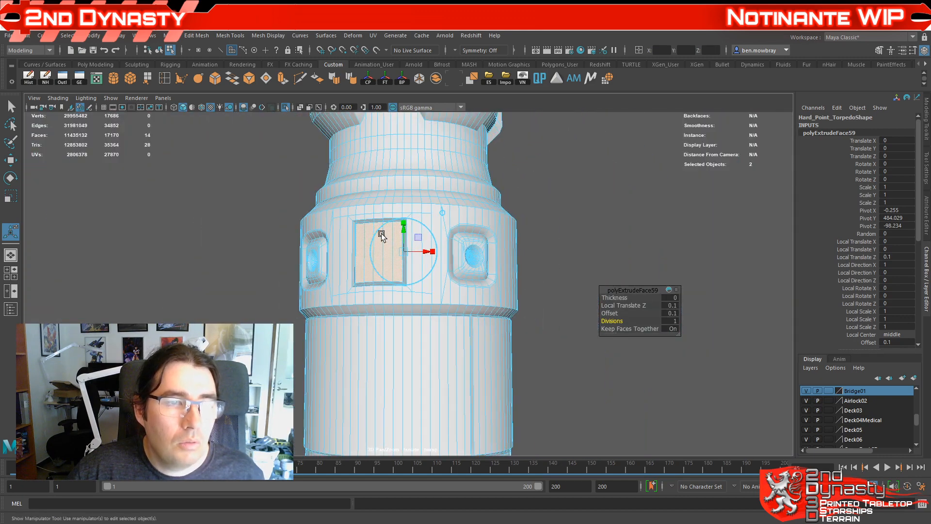
{"action": "right_click_drag", "start_coordinate": [380, 220], "coordinate": [436, 208]}
{"action": "left_click", "coordinate": [545, 240]}
Step: Select the torpedo hard point, delete its construction history, and deselect it
{"action": "scroll", "coordinate": [545, 239], "scroll_direction": "down", "scroll_amount": 5}
{"action": "left_click_drag", "start_coordinate": [498, 318], "coordinate": [557, 293], "text": "alt"}
{"action": "left_click", "coordinate": [465, 304]}
{"action": "key", "text": "f"}
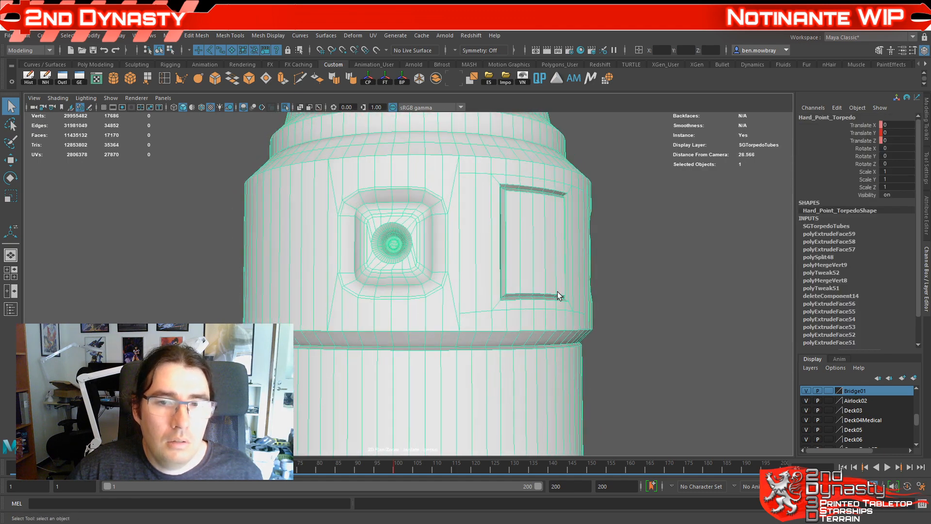
{"action": "middle_click_drag", "start_coordinate": [557, 293], "coordinate": [466, 307], "text": "alt"}
{"action": "scroll", "coordinate": [466, 308], "scroll_direction": "up", "scroll_amount": 2}
{"action": "left_click_drag", "start_coordinate": [466, 308], "coordinate": [457, 310], "text": "alt"}
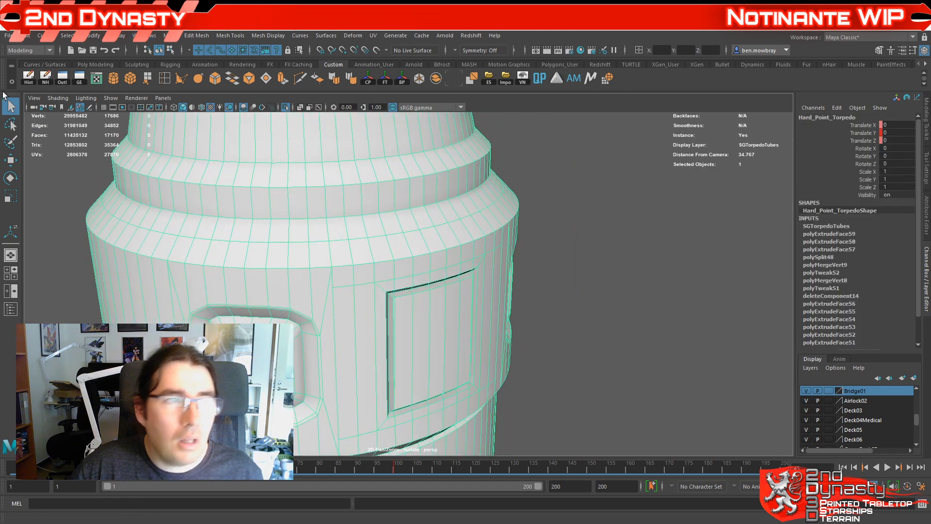
{"action": "left_click", "coordinate": [41, 78]}
{"action": "scroll", "coordinate": [535, 275], "scroll_direction": "down", "scroll_amount": 6}
{"action": "left_click", "coordinate": [518, 289]}
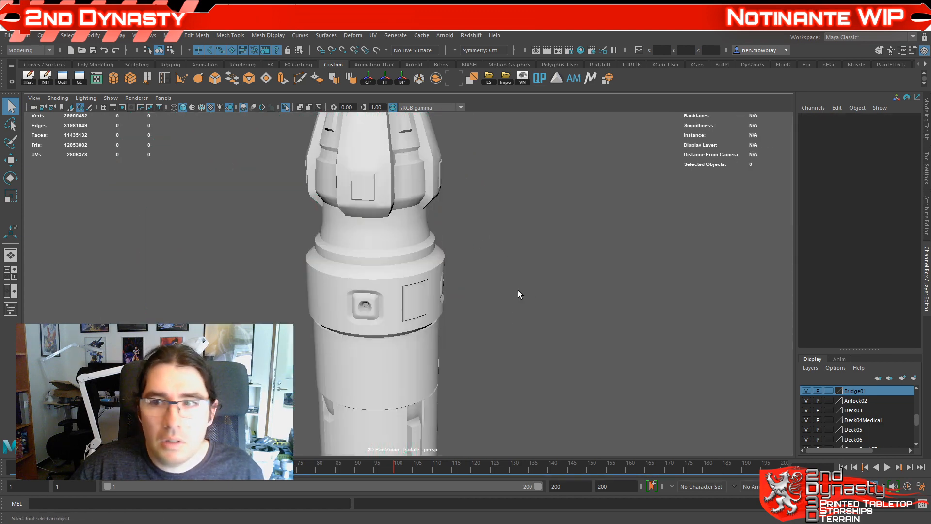
Step: Turn off isolation to show the whole ship and examine the hull and torpedo hard points from several sides
{"action": "scroll", "coordinate": [470, 347], "scroll_direction": "down", "scroll_amount": 4}
{"action": "left_click_drag", "start_coordinate": [469, 346], "coordinate": [582, 316], "text": "alt"}
{"action": "scroll", "coordinate": [413, 351], "scroll_direction": "down", "scroll_amount": 5}
{"action": "key", "text": "ctrl+1"}
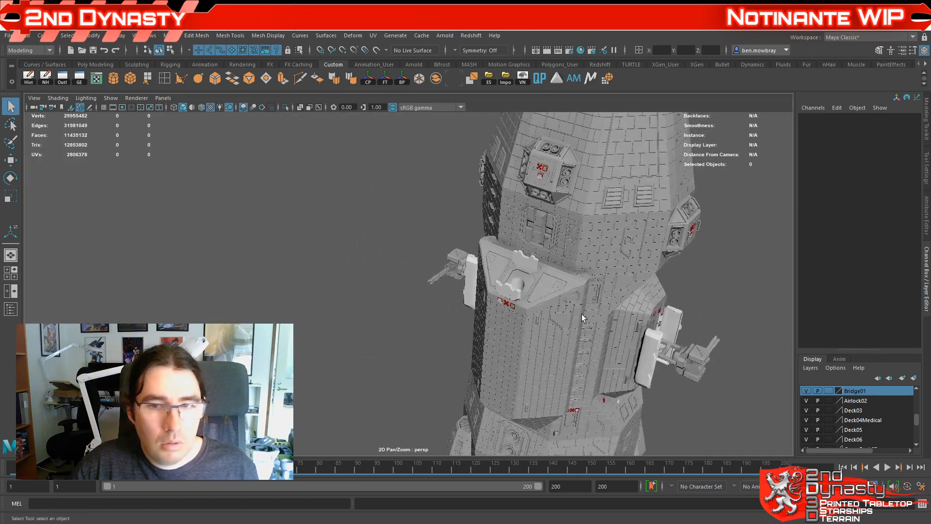
{"action": "scroll", "coordinate": [582, 316], "scroll_direction": "down", "scroll_amount": 4}
{"action": "left_click_drag", "start_coordinate": [574, 280], "coordinate": [293, 450], "text": "alt"}
{"action": "key", "text": "alt+v"}
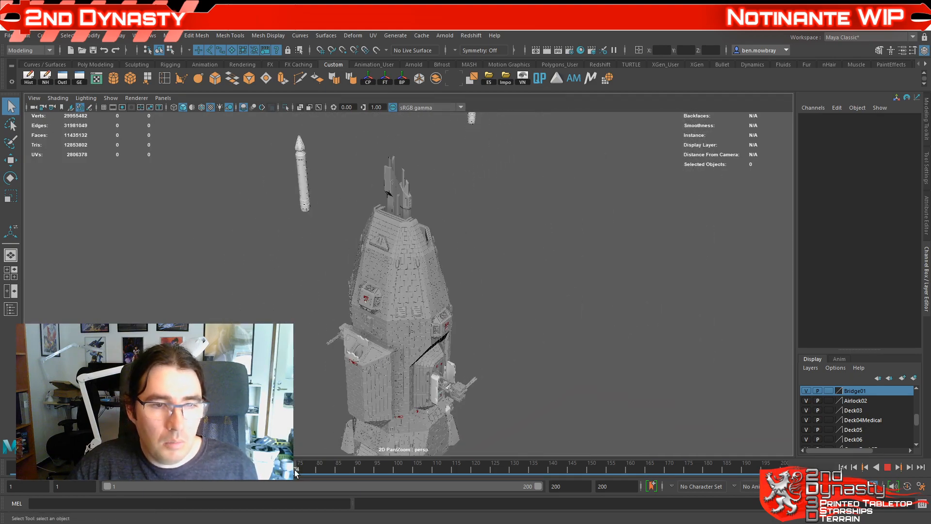
{"action": "key", "text": "alt+v"}
{"action": "middle_click_drag", "start_coordinate": [342, 291], "coordinate": [490, 372], "text": "alt"}
{"action": "scroll", "coordinate": [491, 372], "scroll_direction": "up", "scroll_amount": 5}
{"action": "left_click_drag", "start_coordinate": [490, 371], "coordinate": [458, 277], "text": "alt"}
Step: Isolate the torpedo hard point instance beside the hull to inspect its shaft, and compare it with the whole ship shown around it
{"action": "left_click", "coordinate": [770, 362]}
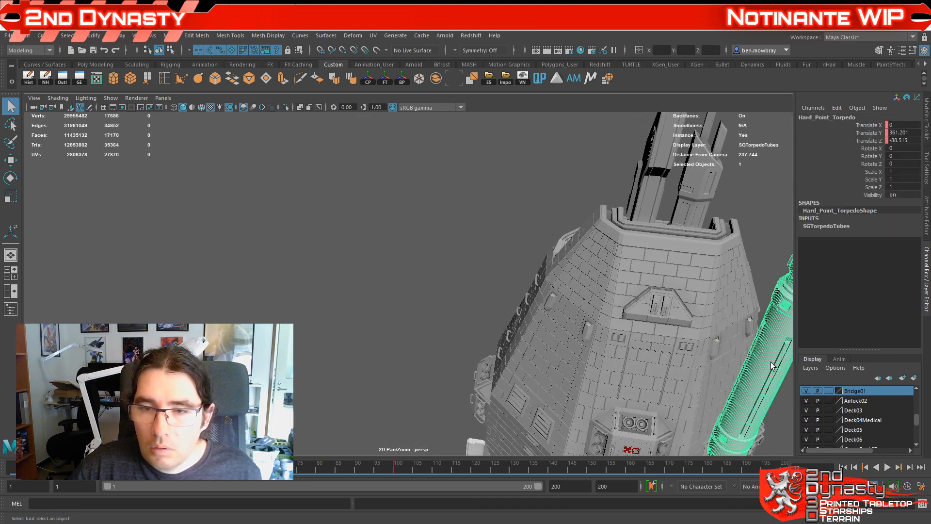
{"action": "key", "text": "f"}
{"action": "left_click_drag", "start_coordinate": [454, 330], "coordinate": [531, 300], "text": "alt"}
{"action": "key", "text": "ctrl+1"}
{"action": "scroll", "coordinate": [499, 287], "scroll_direction": "up", "scroll_amount": 5}
{"action": "left_click_drag", "start_coordinate": [485, 264], "coordinate": [577, 293], "text": "alt"}
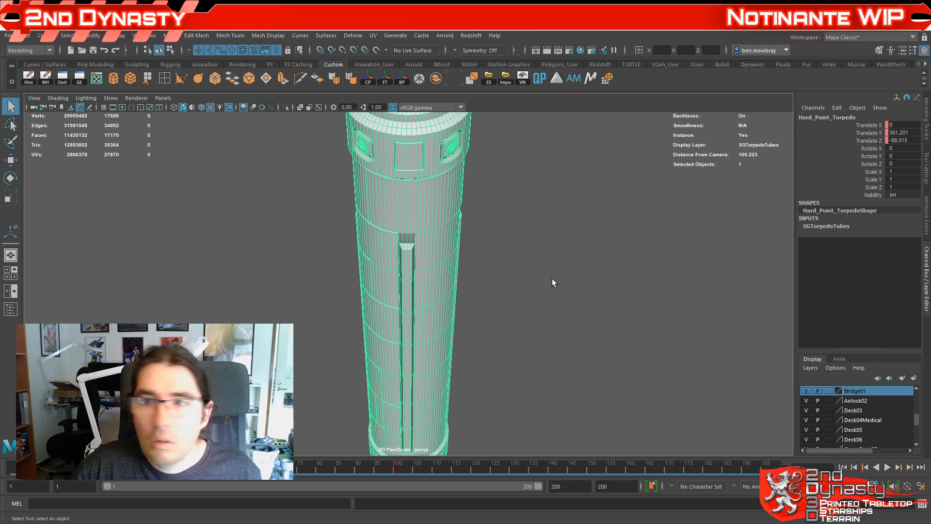
{"action": "scroll", "coordinate": [552, 278], "scroll_direction": "down", "scroll_amount": 10}
{"action": "middle_click_drag", "start_coordinate": [248, 270], "coordinate": [350, 158], "text": "alt"}
{"action": "left_click_drag", "start_coordinate": [351, 158], "coordinate": [468, 317], "text": "alt"}
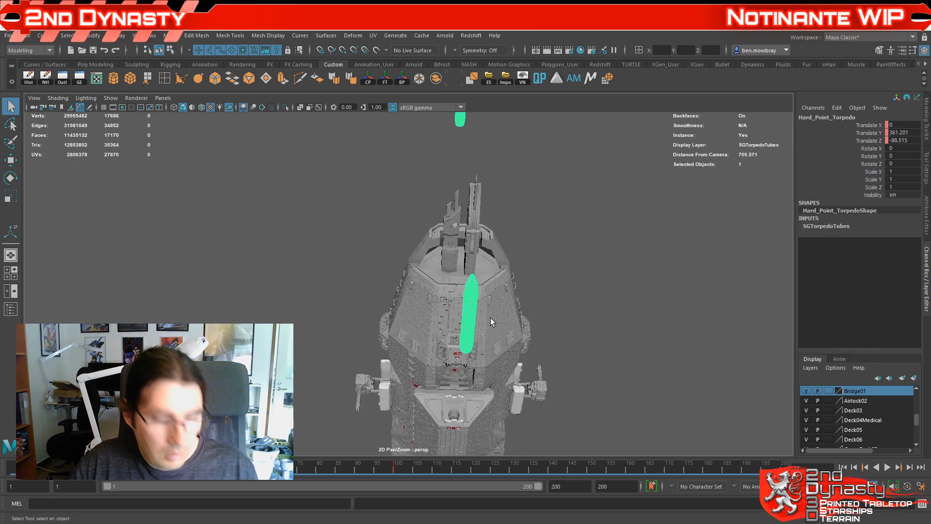
{"action": "scroll", "coordinate": [492, 318], "scroll_direction": "up", "scroll_amount": 7}
{"action": "key", "text": "f"}
{"action": "left_click_drag", "start_coordinate": [451, 309], "coordinate": [451, 308], "text": "alt"}
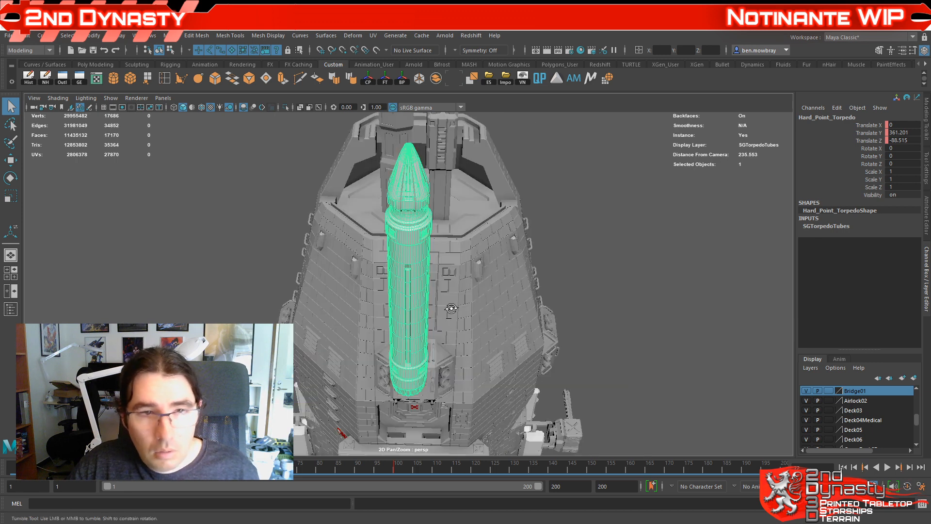
Step: Isolate the selected hard point again and examine the panel detail on its shaft and collar
{"action": "key", "text": "ctrl+1"}
{"action": "key", "text": "f"}
{"action": "scroll", "coordinate": [491, 291], "scroll_direction": "up", "scroll_amount": 4}
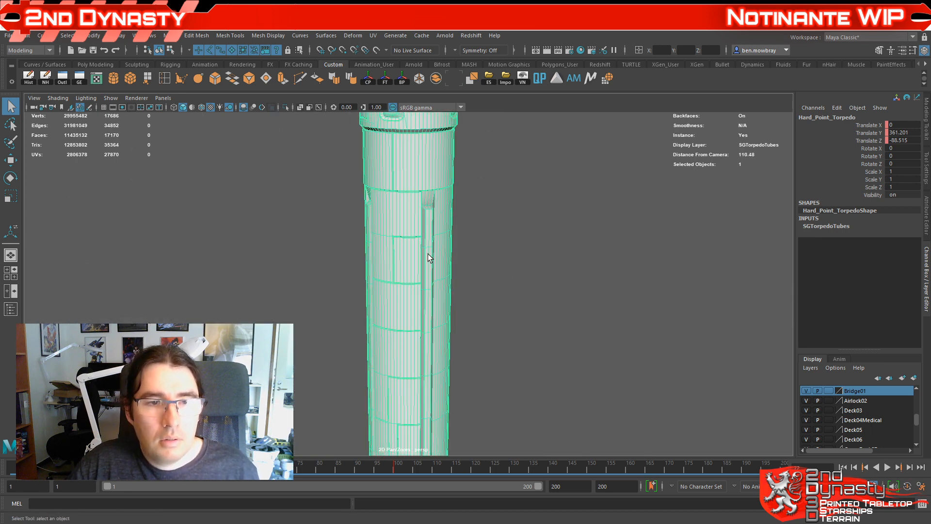
{"action": "scroll", "coordinate": [451, 254], "scroll_direction": "up", "scroll_amount": 3}
{"action": "scroll", "coordinate": [495, 241], "scroll_direction": "down", "scroll_amount": 4}
{"action": "left_click", "coordinate": [491, 224]}
{"action": "middle_click_drag", "start_coordinate": [459, 198], "coordinate": [458, 260], "text": "alt"}
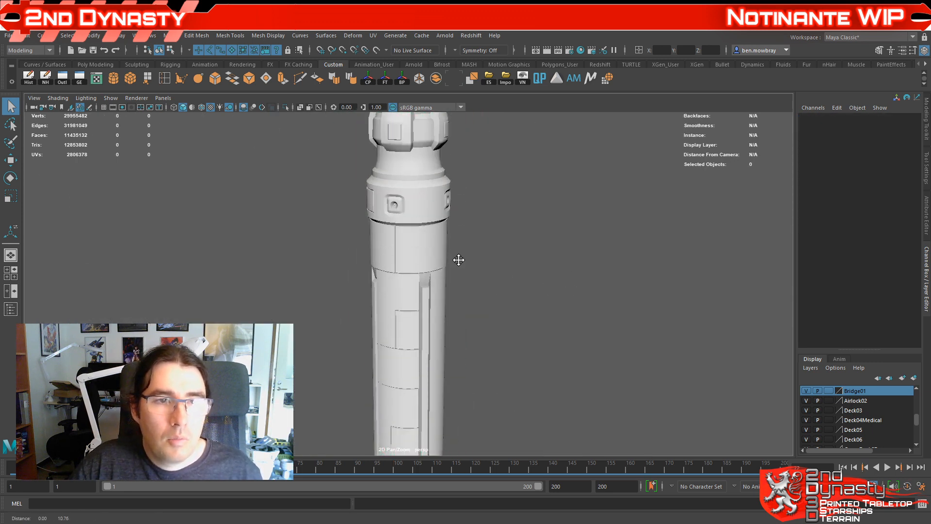
{"action": "left_click_drag", "start_coordinate": [459, 260], "coordinate": [572, 351], "text": "alt"}
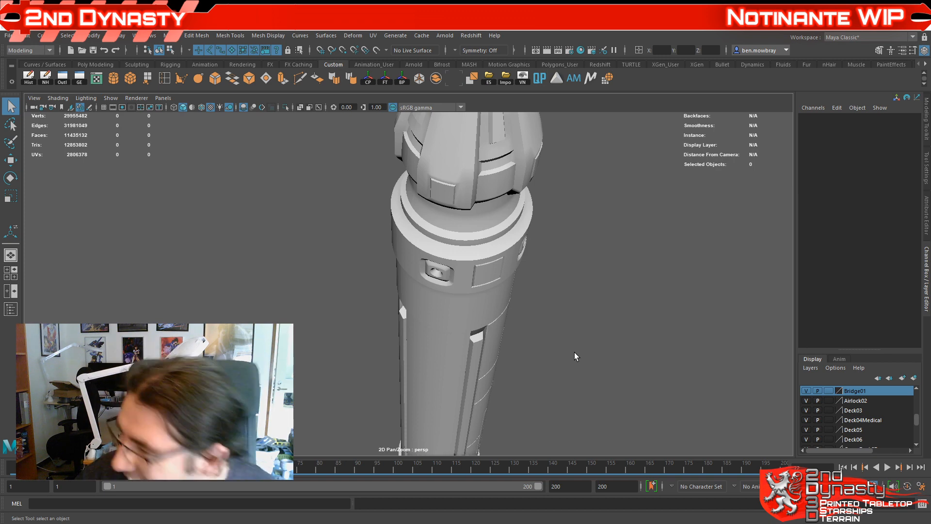
Step: Extrude the shaft face block between two vertical slots, just below the plain upper band, with local translate Z 0.1 and offset 0.1
{"action": "scroll", "coordinate": [575, 352], "scroll_direction": "up", "scroll_amount": 2}
{"action": "left_click", "coordinate": [497, 374]}
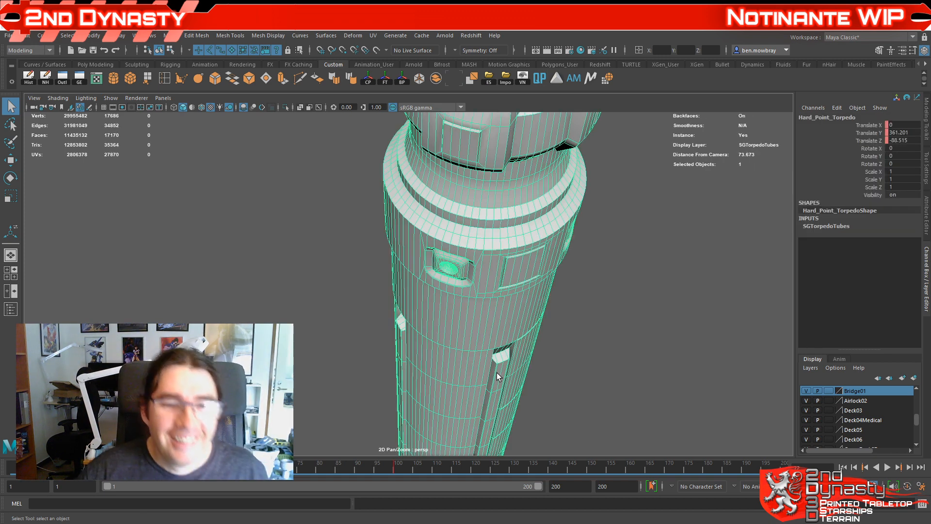
{"action": "scroll", "coordinate": [497, 373], "scroll_direction": "up", "scroll_amount": 3}
{"action": "scroll", "coordinate": [422, 281], "scroll_direction": "down", "scroll_amount": 3}
{"action": "left_click_drag", "start_coordinate": [422, 281], "coordinate": [440, 300], "text": "alt"}
{"action": "scroll", "coordinate": [371, 281], "scroll_direction": "up", "scroll_amount": 3}
{"action": "right_click_drag", "start_coordinate": [424, 265], "coordinate": [423, 293]}
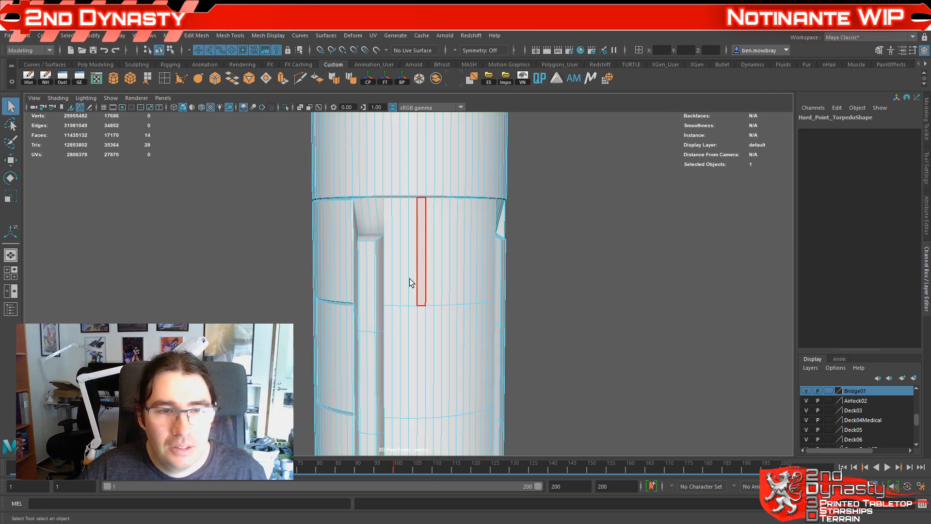
{"action": "double_click", "coordinate": [491, 283], "text": "shift"}
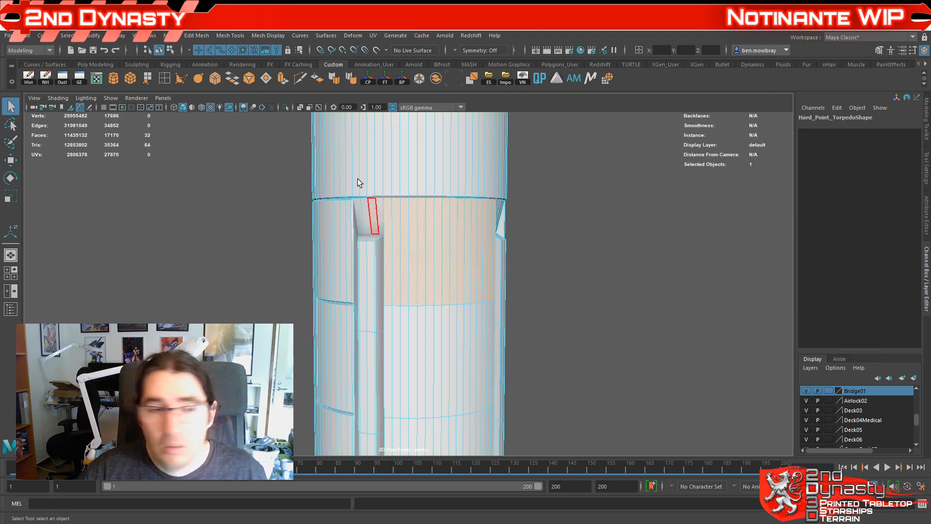
{"action": "left_click", "coordinate": [282, 78]}
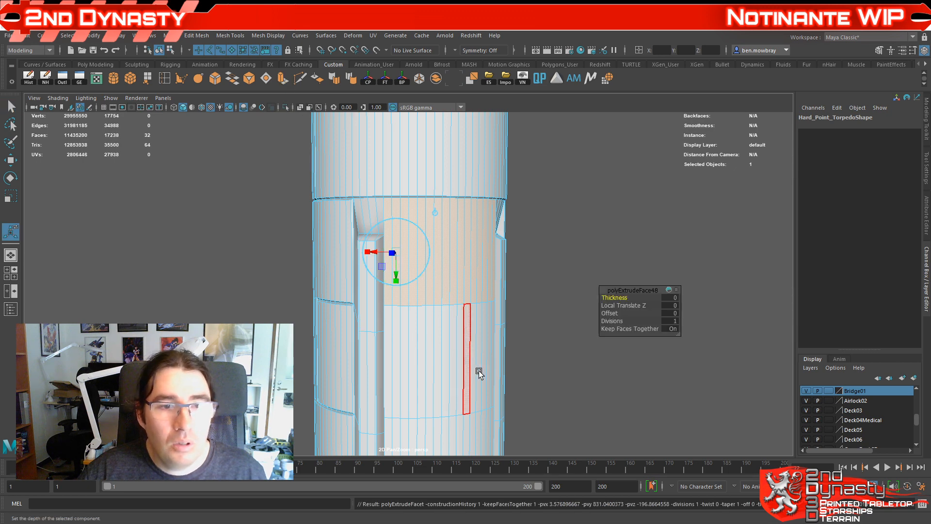
{"action": "left_click", "coordinate": [671, 306]}
{"action": "key", "text": "Tab"}
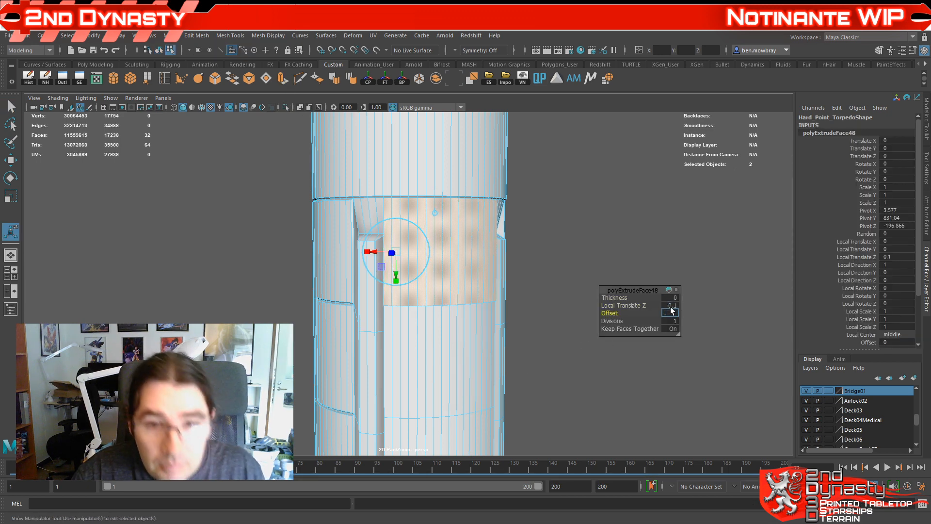
{"action": "type", "text": ".1"}
{"action": "key", "text": "Tab"}
Step: Extrude the face block between the slots at the shaft's opposite end, beside the collar, with local translate Z 0.1 and offset 0.1
{"action": "left_click_drag", "start_coordinate": [494, 306], "coordinate": [418, 274], "text": "alt"}
{"action": "scroll", "coordinate": [434, 301], "scroll_direction": "down", "scroll_amount": 5}
{"action": "middle_click_drag", "start_coordinate": [425, 352], "coordinate": [468, 154], "text": "alt"}
{"action": "left_click_drag", "start_coordinate": [475, 260], "coordinate": [502, 328], "text": "alt"}
{"action": "middle_click_drag", "start_coordinate": [501, 328], "coordinate": [445, 320], "text": "alt"}
{"action": "scroll", "coordinate": [445, 324], "scroll_direction": "up", "scroll_amount": 4}
{"action": "left_click", "coordinate": [410, 340]}
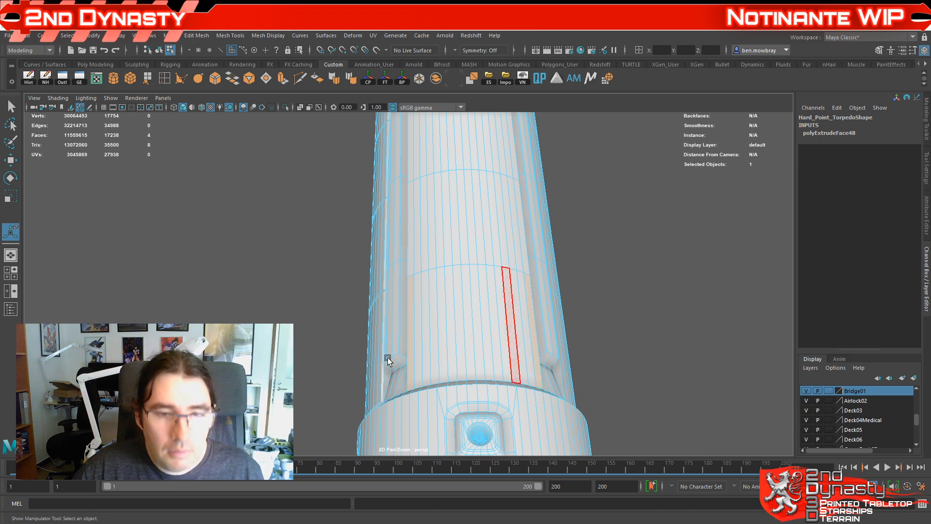
{"action": "left_click", "coordinate": [411, 349]}
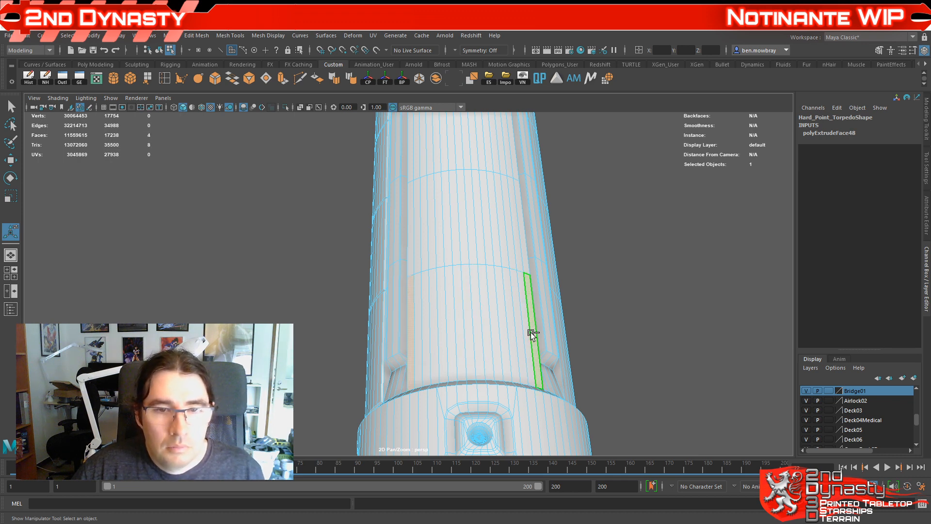
{"action": "double_click", "coordinate": [531, 333], "text": "shift"}
{"action": "key", "text": "ctrl+e"}
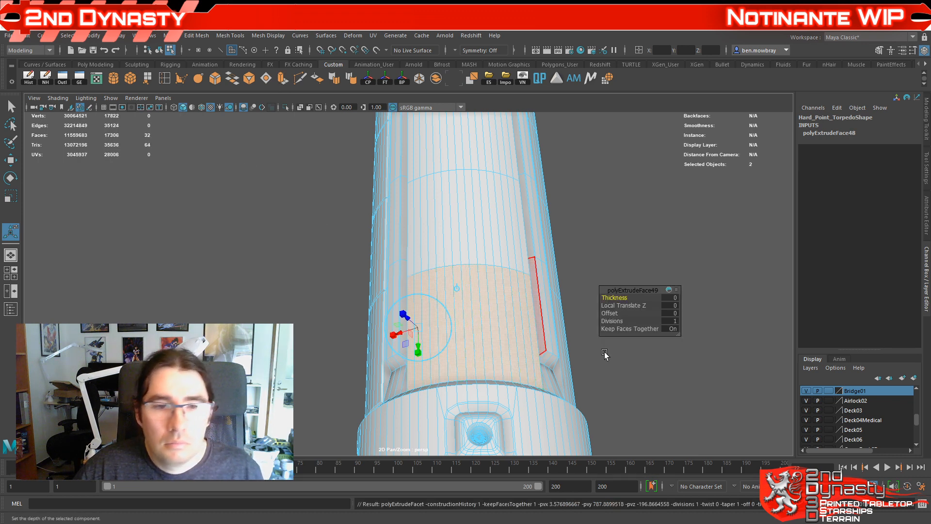
{"action": "left_click", "coordinate": [671, 305]}
{"action": "type", "text": "0.1"}
{"action": "key", "text": "Tab"}
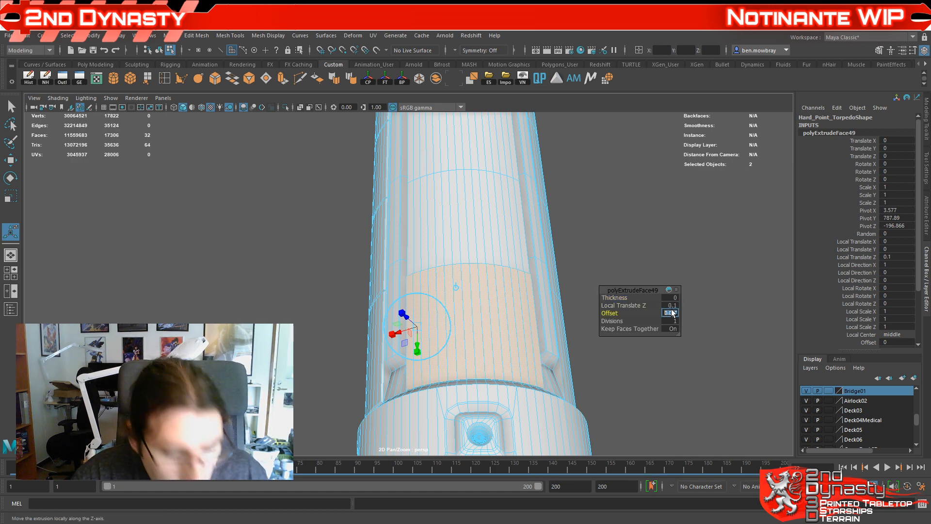
{"action": "type", "text": "0.1"}
{"action": "key", "text": "Tab"}
Step: Extrude two full-width mid-shaft blocks and the outer columns of the row between them, leaving its centre open, with local translate Z 0.1 and offset 0.1
{"action": "left_click_drag", "start_coordinate": [487, 246], "coordinate": [486, 282], "text": "alt"}
{"action": "left_click", "coordinate": [453, 266]}
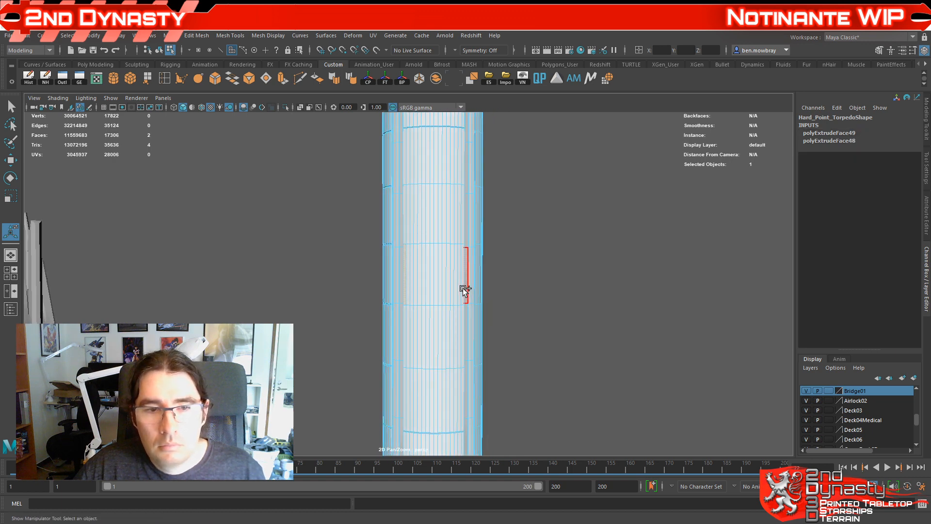
{"action": "double_click", "coordinate": [460, 289], "text": "shift"}
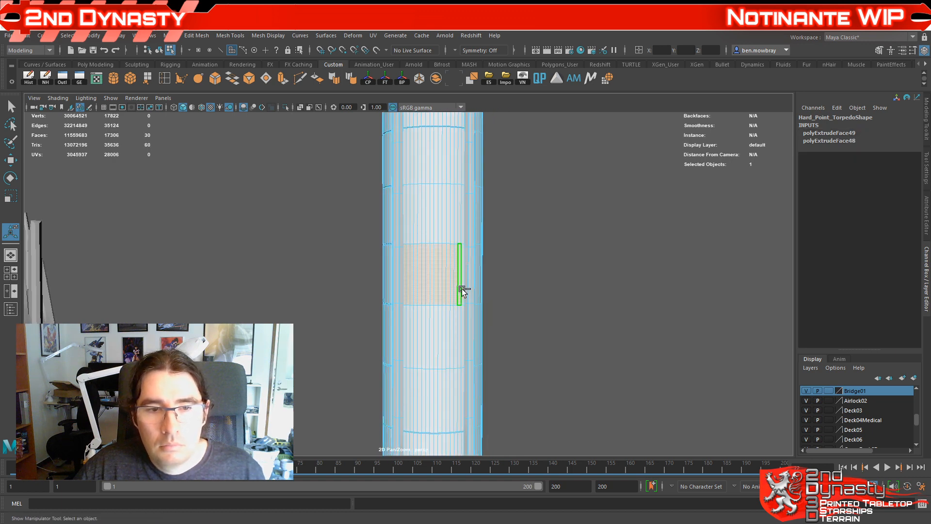
{"action": "left_click", "coordinate": [462, 394], "text": "shift"}
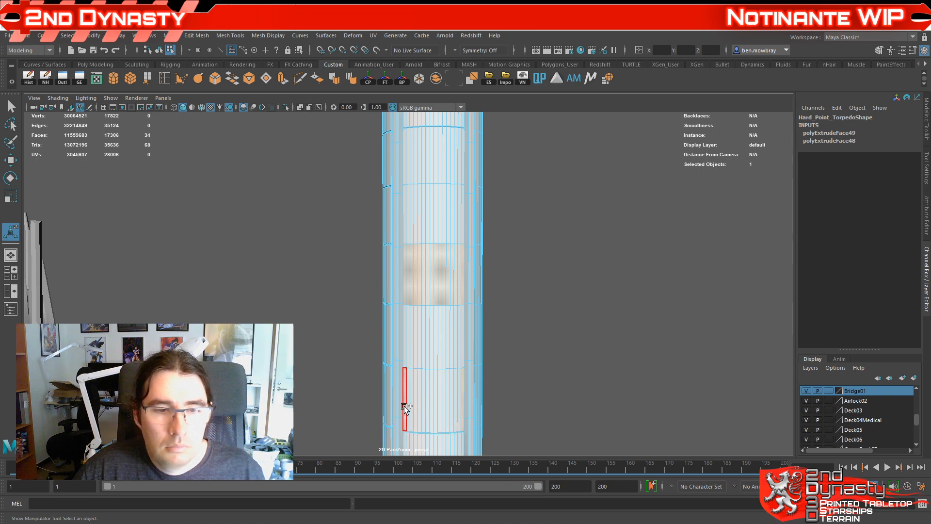
{"action": "double_click", "coordinate": [404, 406], "text": "shift"}
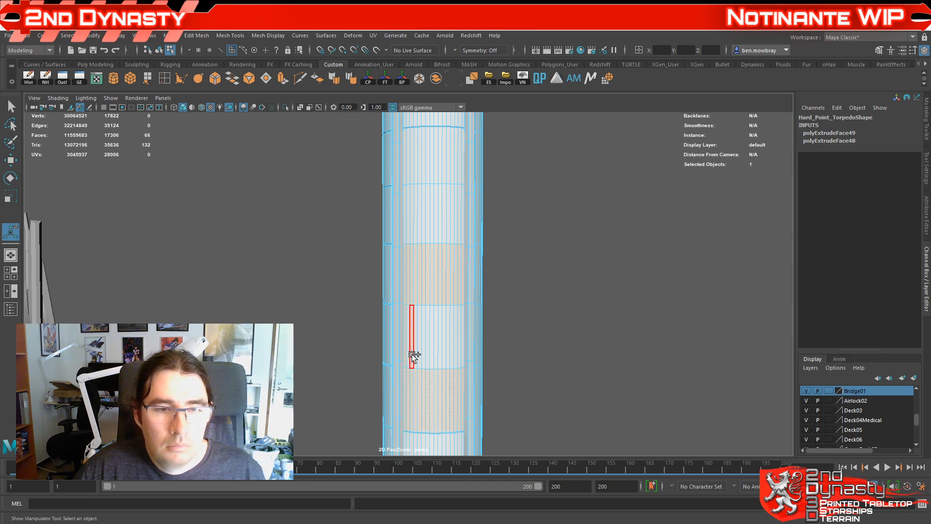
{"action": "double_click", "coordinate": [420, 353], "text": "shift"}
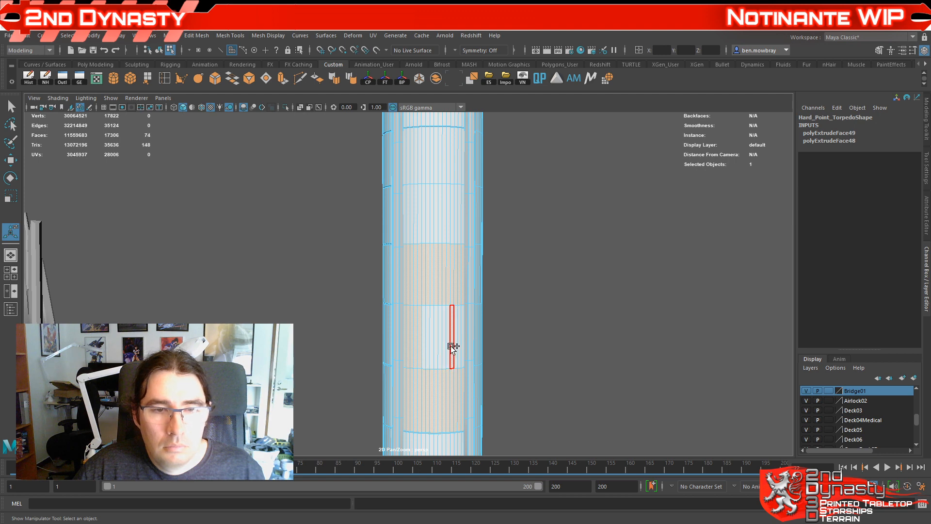
{"action": "double_click", "coordinate": [451, 347], "text": "shift"}
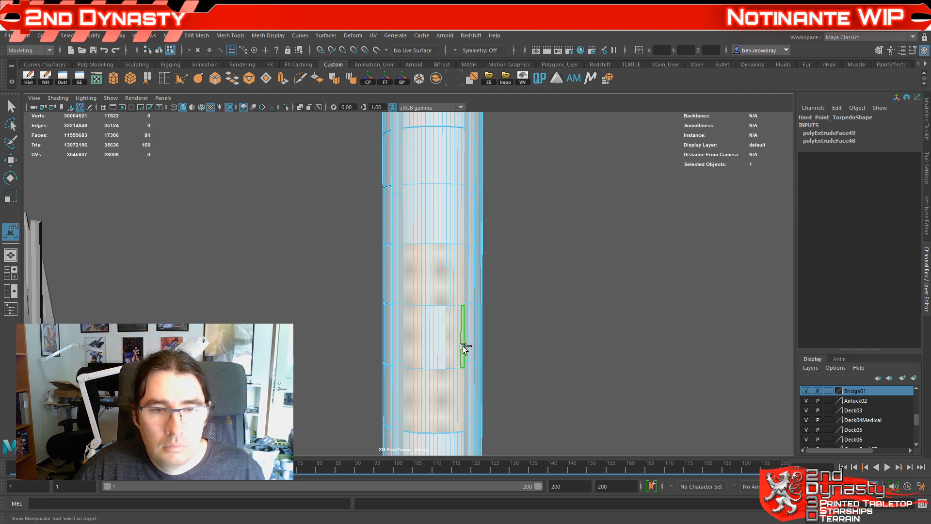
{"action": "left_click_drag", "start_coordinate": [452, 353], "coordinate": [477, 368], "text": "alt"}
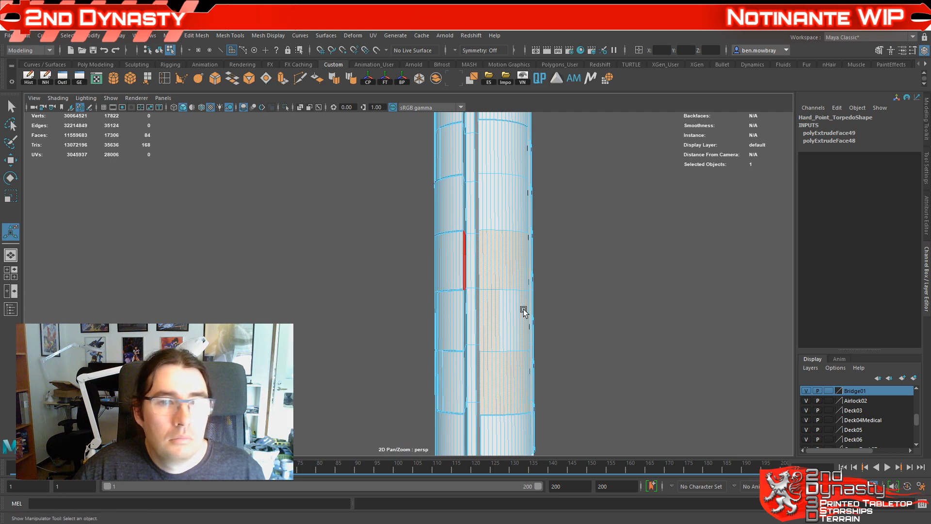
{"action": "key", "text": "ctrl+e"}
{"action": "left_click", "coordinate": [673, 305]}
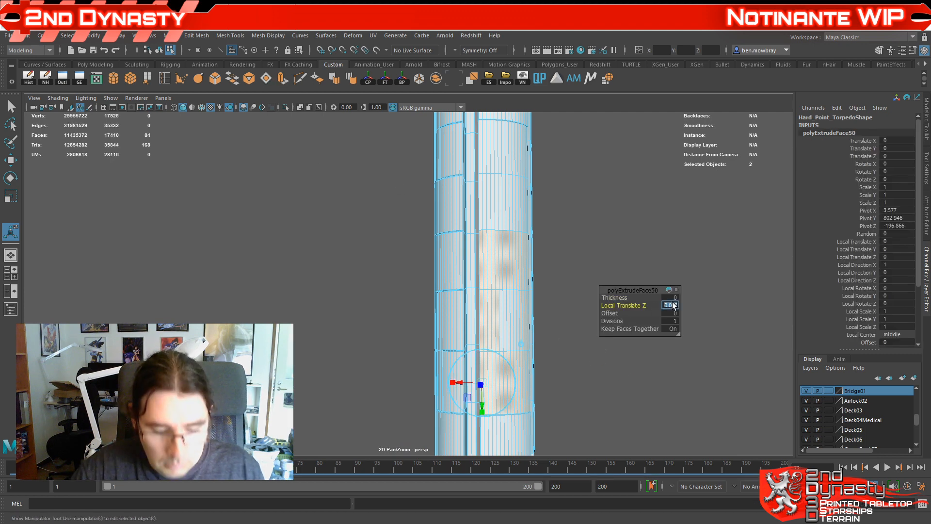
{"action": "type", "text": "0.1"}
{"action": "key", "text": "Tab"}
{"action": "type", "text": "0.1"}
{"action": "key", "text": "Tab"}
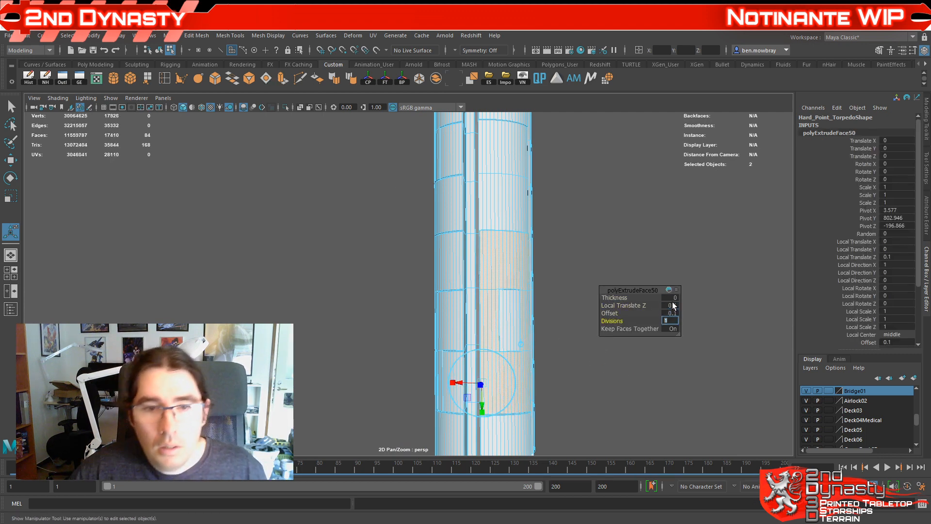
{"action": "middle_click_drag", "start_coordinate": [499, 320], "coordinate": [463, 270], "text": "alt"}
{"action": "right_click_drag", "start_coordinate": [463, 269], "coordinate": [446, 307], "text": "alt"}
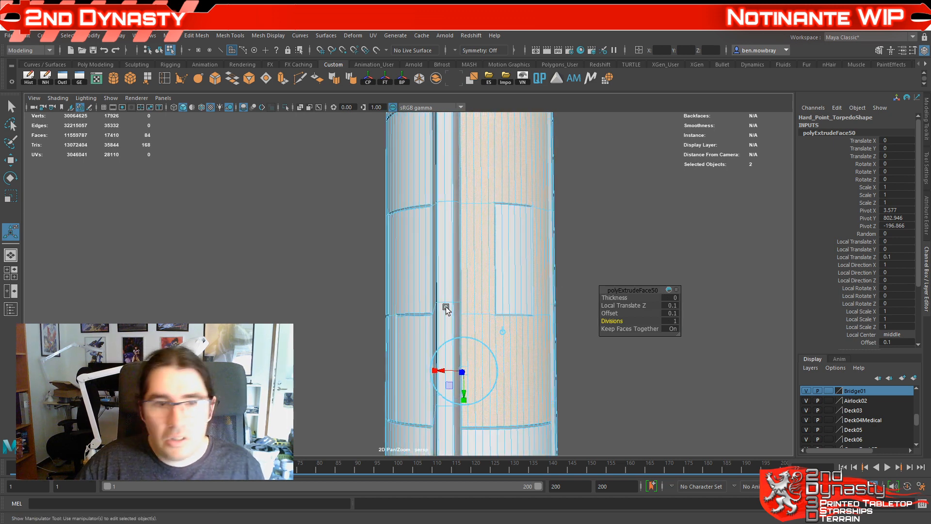
{"action": "left_click_drag", "start_coordinate": [446, 307], "coordinate": [439, 342], "text": "alt"}
{"action": "middle_click_drag", "start_coordinate": [438, 342], "coordinate": [438, 292], "text": "alt"}
{"action": "right_click_drag", "start_coordinate": [438, 292], "coordinate": [427, 313], "text": "alt"}
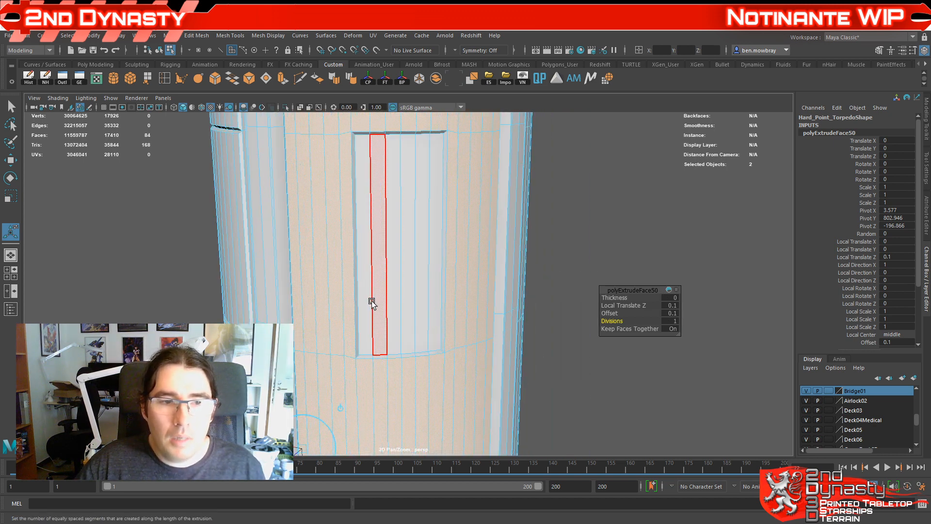
{"action": "left_click", "coordinate": [364, 300]}
{"action": "double_click", "coordinate": [436, 300], "text": "shift"}
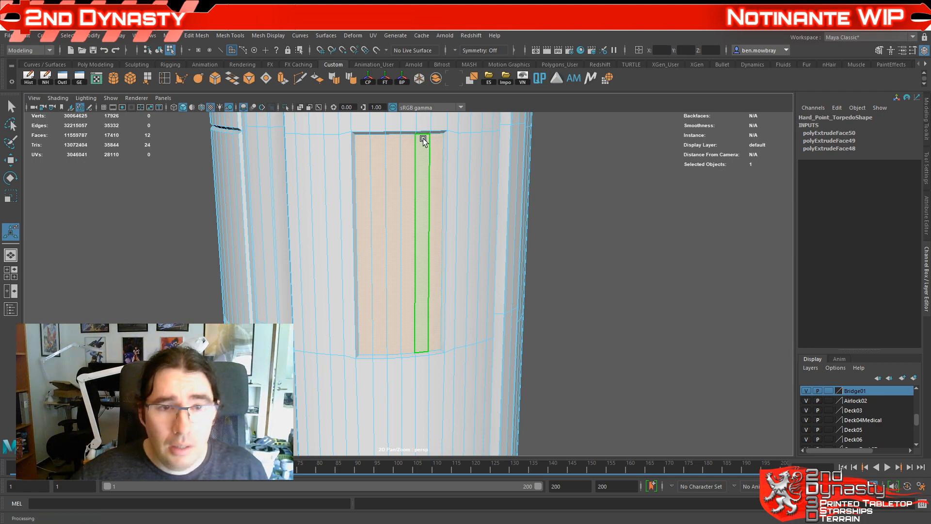
{"action": "left_click_drag", "start_coordinate": [469, 266], "coordinate": [524, 288], "text": "alt"}
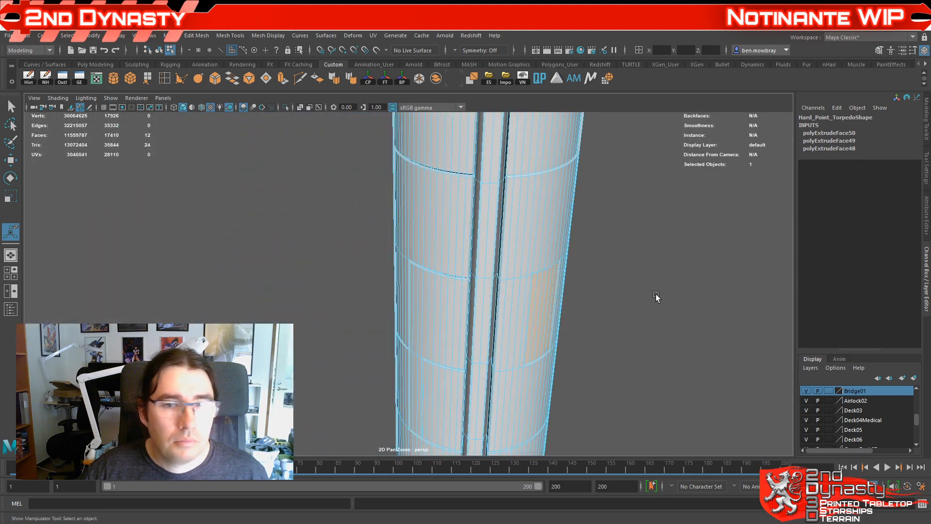
{"action": "left_click", "coordinate": [657, 297]}
Step: Return to object mode and examine the panel layout along the torpedo hard point's shaft
{"action": "right_click_drag", "start_coordinate": [656, 296], "coordinate": [567, 322], "text": "alt"}
{"action": "left_click_drag", "start_coordinate": [567, 322], "coordinate": [484, 302], "text": "alt"}
{"action": "scroll", "coordinate": [484, 302], "scroll_direction": "up", "scroll_amount": 4}
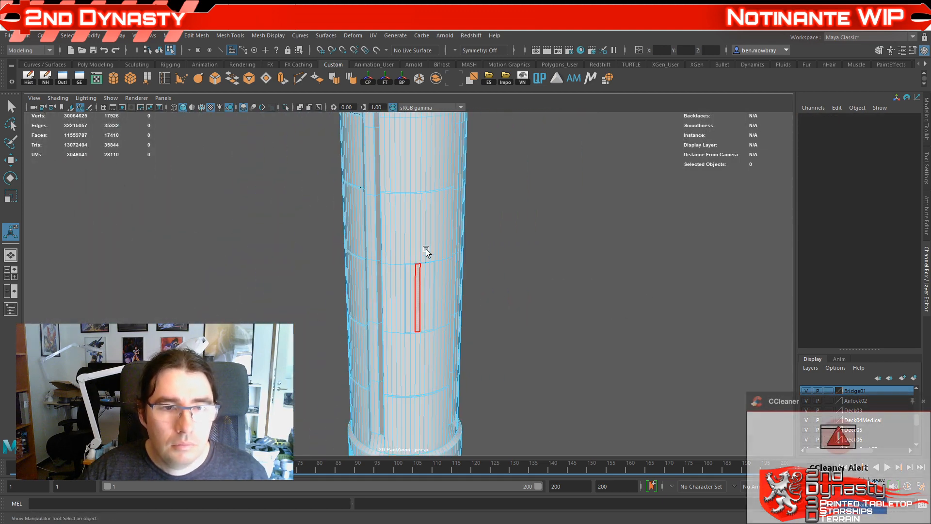
{"action": "right_click_drag", "start_coordinate": [432, 231], "coordinate": [482, 216]}
{"action": "right_click_drag", "start_coordinate": [502, 255], "coordinate": [468, 271], "text": "alt"}
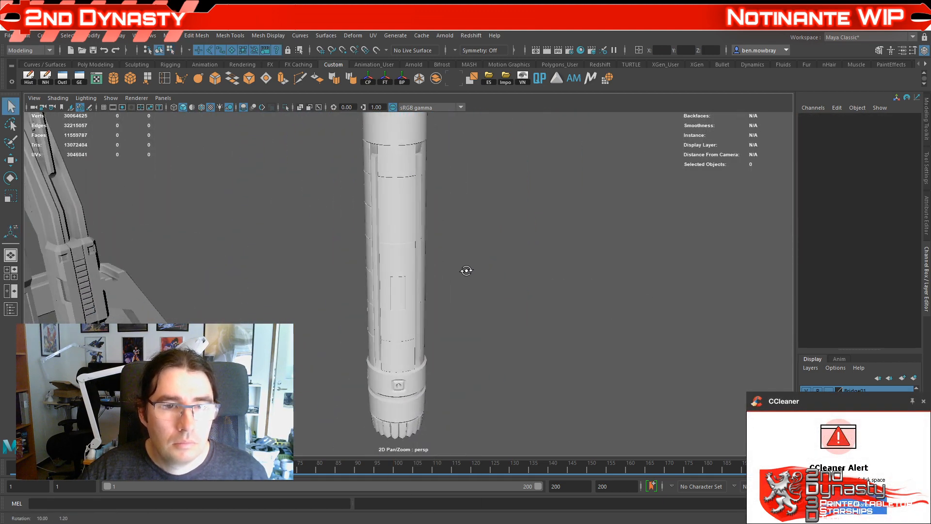
{"action": "mouse_move", "coordinate": [467, 270]}
{"action": "left_mouse_down", "text": "alt"}
{"action": "mouse_move", "coordinate": [445, 273]}
{"action": "mouse_move", "coordinate": [474, 277]}
{"action": "left_mouse_up", "text": "alt"}
{"action": "scroll", "coordinate": [429, 279], "scroll_direction": "up", "scroll_amount": 3}
Step: Extrude the left half of the mid-shaft face block above the raised full-width blocks, with local translate Z 0.1 and offset 0.1
{"action": "left_click", "coordinate": [405, 237]}
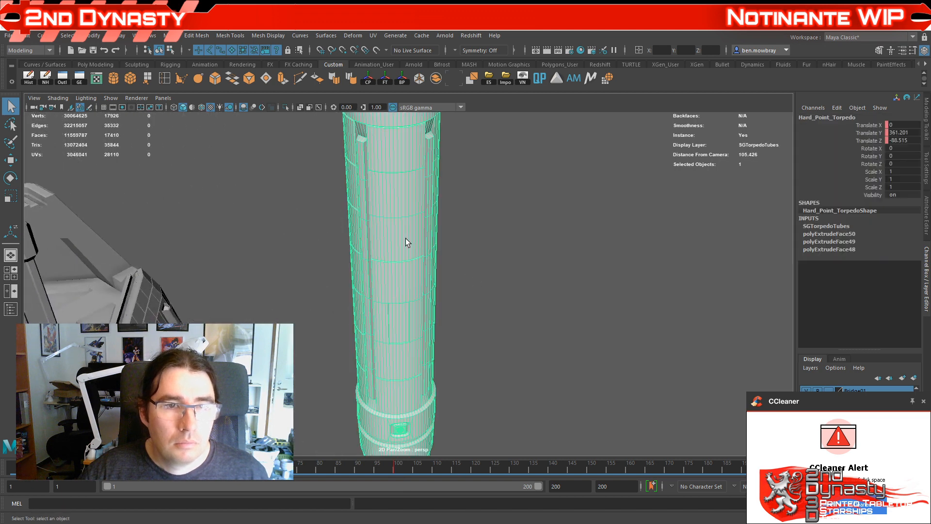
{"action": "middle_click_drag", "start_coordinate": [405, 237], "coordinate": [405, 305], "text": "alt"}
{"action": "scroll", "coordinate": [405, 313], "scroll_direction": "up", "scroll_amount": 4}
{"action": "right_click_drag", "start_coordinate": [398, 312], "coordinate": [336, 309]}
{"action": "left_click", "coordinate": [331, 309]}
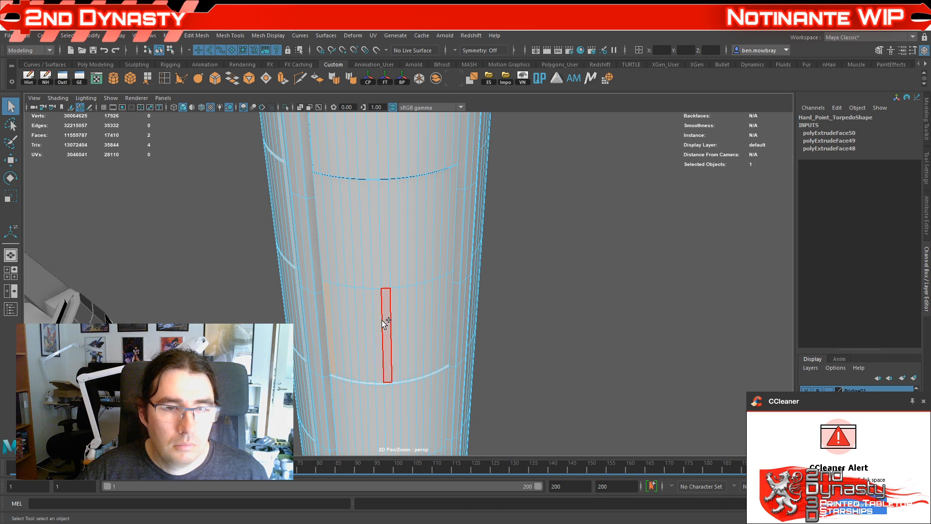
{"action": "double_click", "coordinate": [383, 321], "text": "shift"}
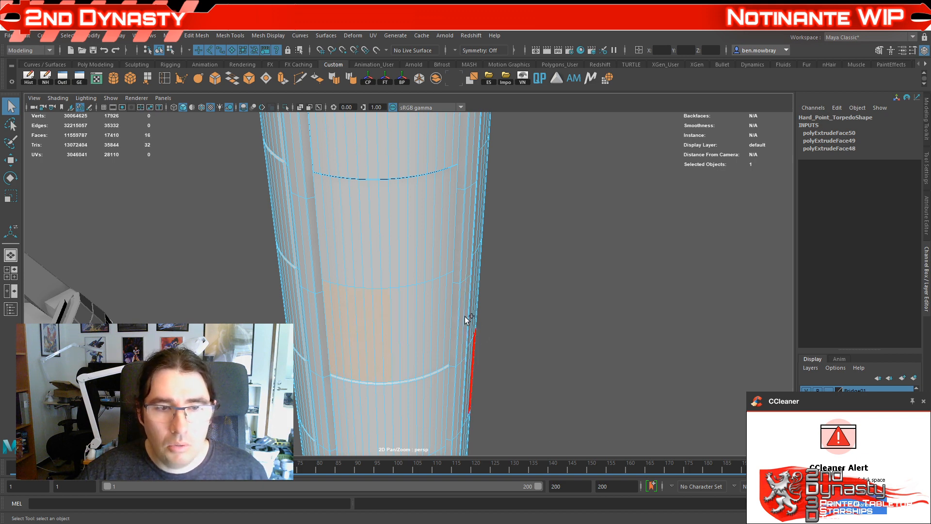
{"action": "key", "text": "ctrl+e"}
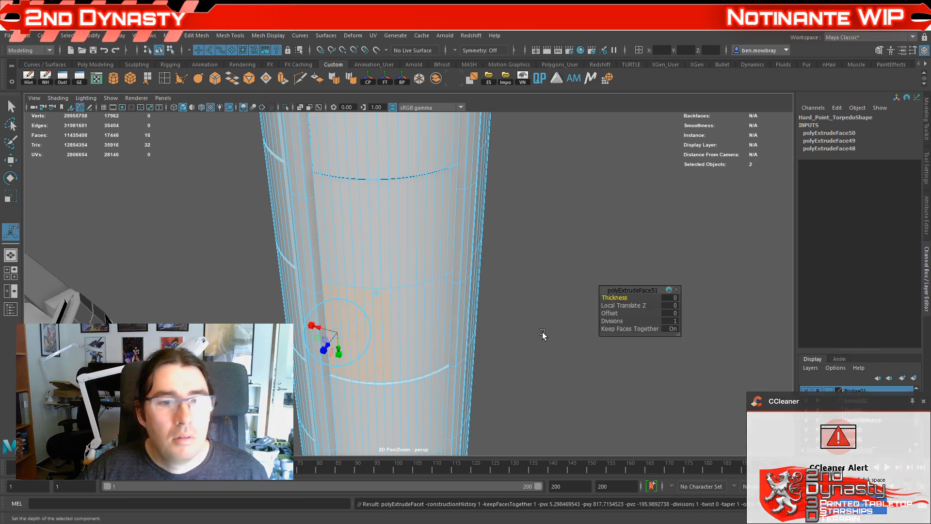
{"action": "left_click", "coordinate": [670, 305]}
{"action": "type", "text": "0.1"}
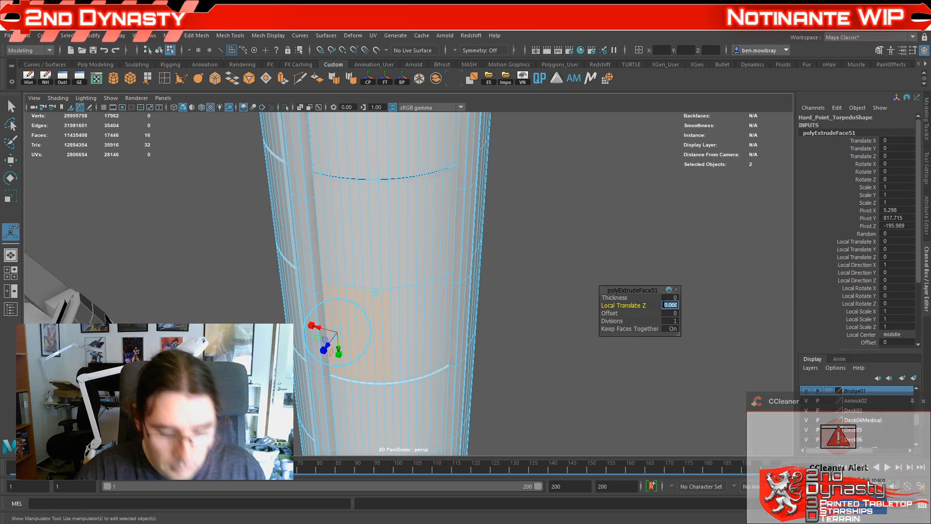
{"action": "key", "text": "Tab"}
{"action": "type", "text": "0.1"}
{"action": "key", "text": "Tab"}
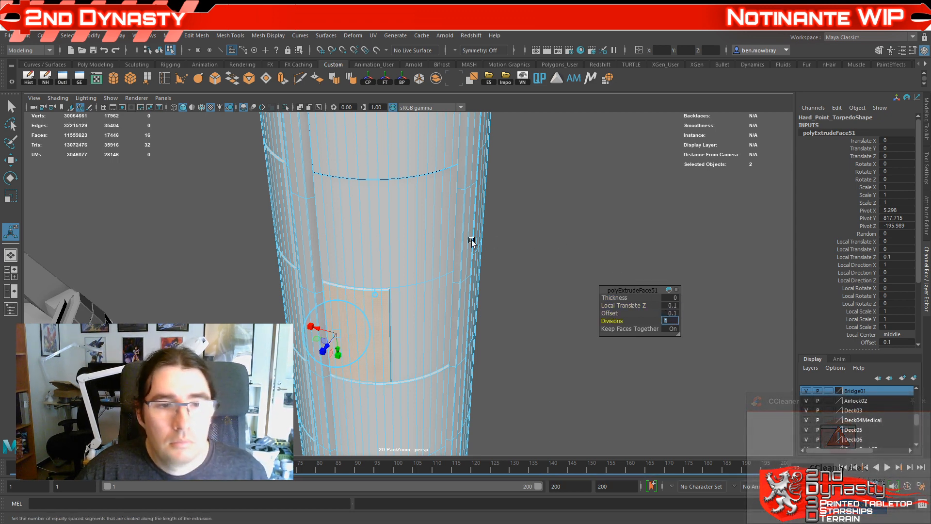
Step: Extrude the remaining right half of the same mid-shaft block, with local translate Z 0.1 and offset 0.1
{"action": "left_click", "coordinate": [395, 320]}
{"action": "double_click", "coordinate": [450, 309], "text": "shift"}
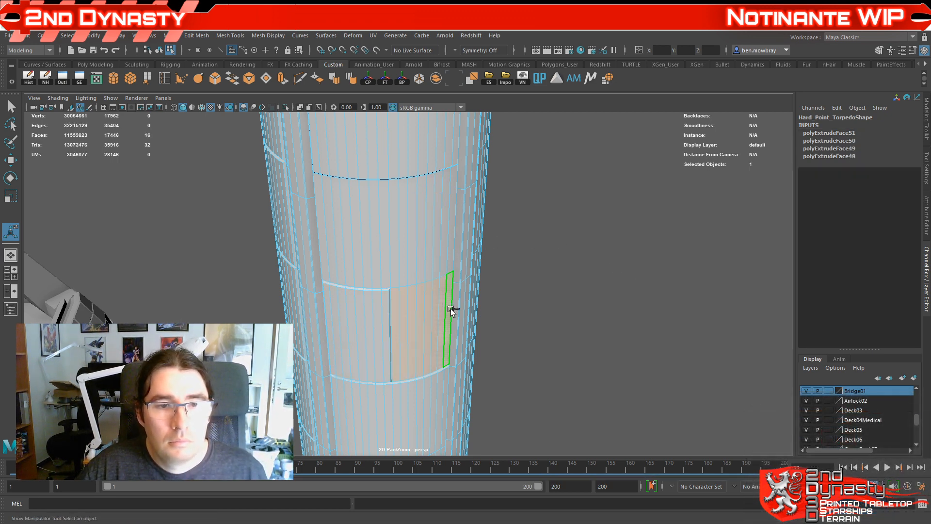
{"action": "key", "text": "ctrl+e"}
{"action": "left_click", "coordinate": [670, 305]}
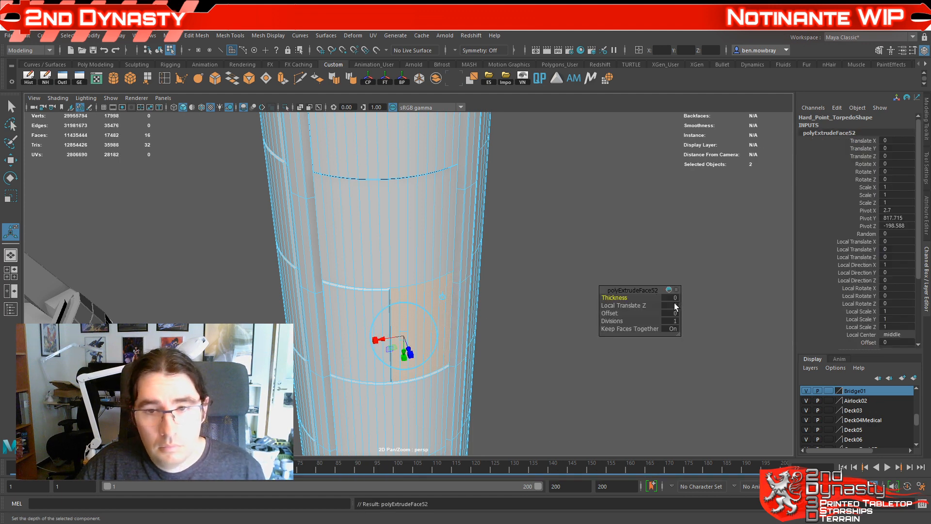
{"action": "type", "text": ".1"}
{"action": "key", "text": "Tab"}
{"action": "type", "text": ".1"}
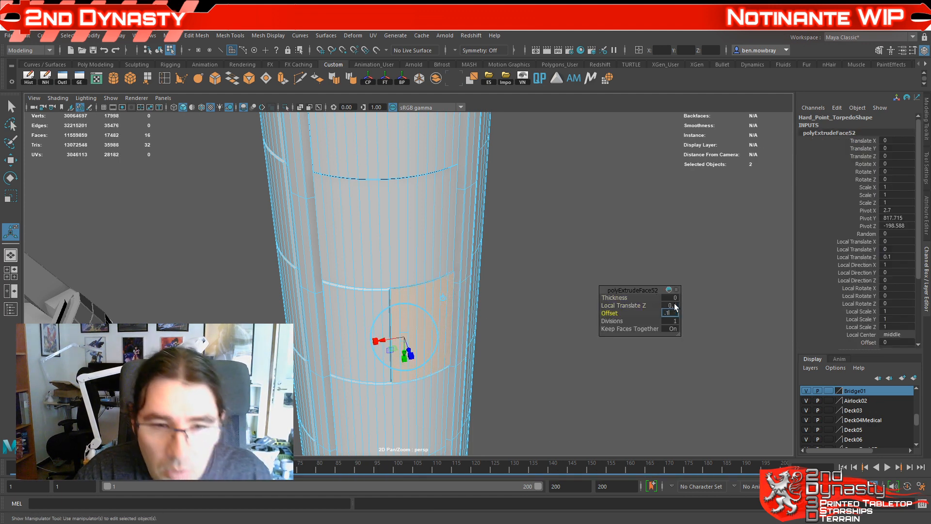
{"action": "key", "text": "Tab"}
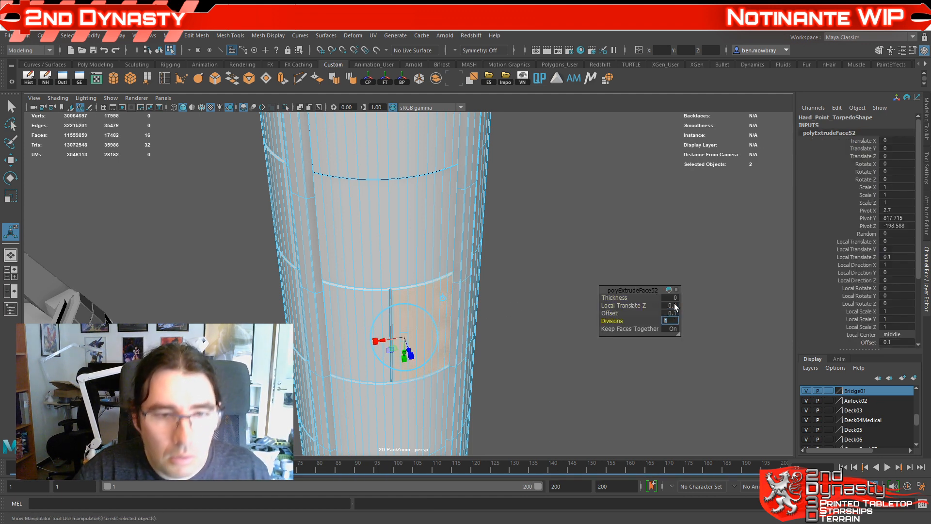
Step: Extrude the full-width face block directly above the two half blocks, with local translate Z 0.1 and offset 0.1
{"action": "left_click", "coordinate": [319, 243]}
{"action": "double_click", "coordinate": [447, 228], "text": "shift"}
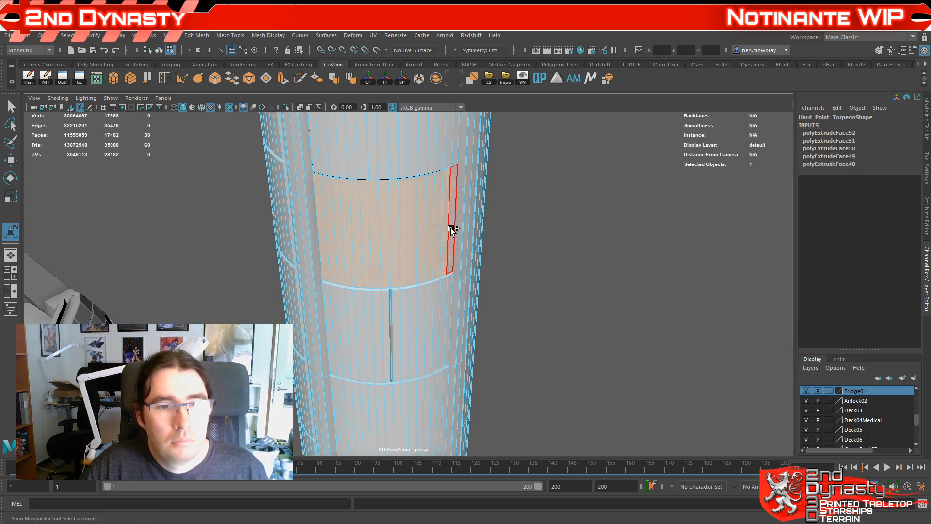
{"action": "key", "text": "ctrl+e"}
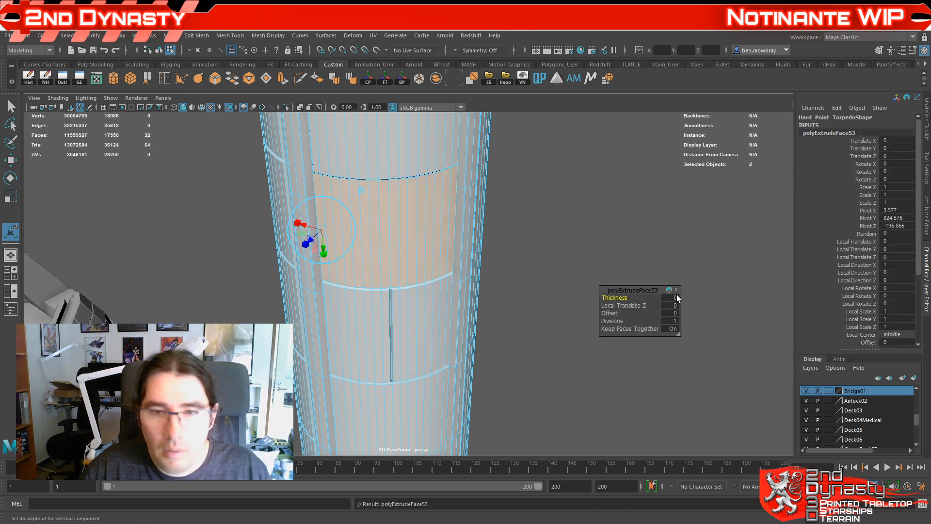
{"action": "left_click", "coordinate": [670, 303]}
{"action": "type", "text": "0.1"}
{"action": "key", "text": "Tab"}
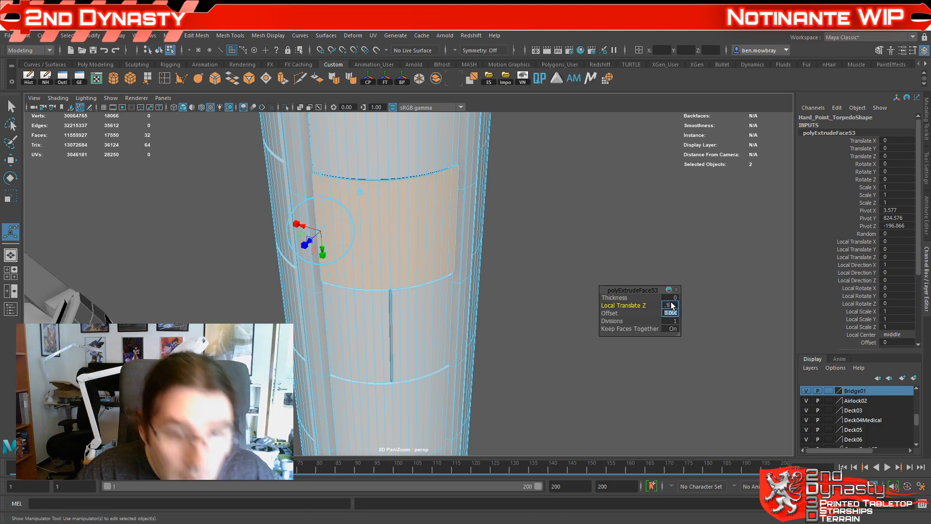
{"action": "type", "text": "0.1"}
{"action": "key", "text": "Tab"}
Step: Return to object mode, deselect the hard point and examine the new panels around its whole shaft
{"action": "scroll", "coordinate": [406, 202], "scroll_direction": "down", "scroll_amount": 3}
{"action": "left_click_drag", "start_coordinate": [405, 201], "coordinate": [465, 199], "text": "alt"}
{"action": "right_click_drag", "start_coordinate": [487, 158], "coordinate": [529, 142]}
{"action": "key", "text": "q"}
{"action": "left_click", "coordinate": [528, 198]}
{"action": "scroll", "coordinate": [452, 248], "scroll_direction": "down", "scroll_amount": 3}
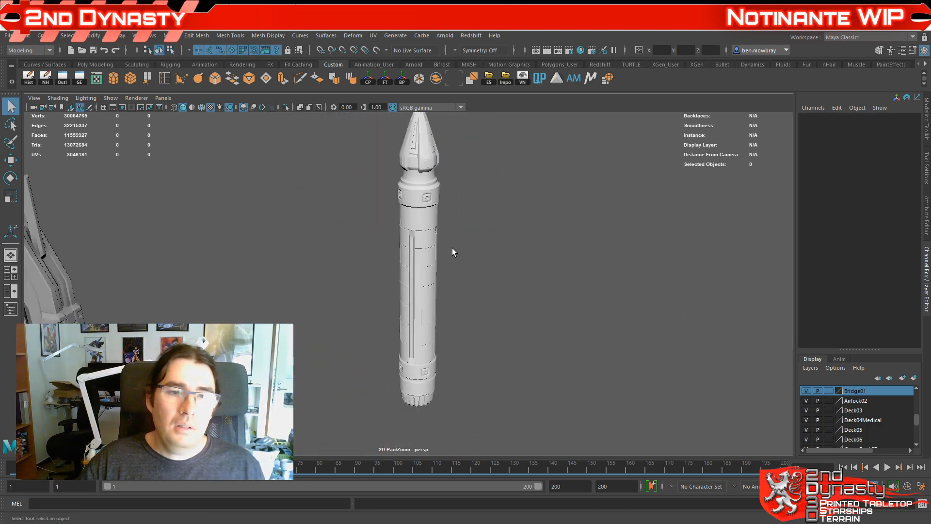
{"action": "left_click_drag", "start_coordinate": [452, 248], "coordinate": [507, 251], "text": "alt"}
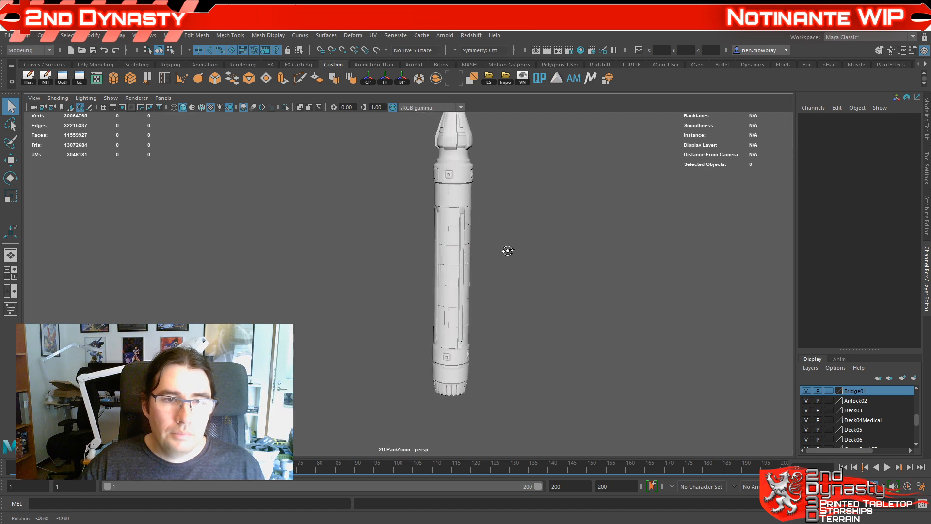
Step: Cut two edge loops around the plain upper band with Multi-Cut, one near its upper rim and one near its lower rim
{"action": "scroll", "coordinate": [501, 187], "scroll_direction": "up", "scroll_amount": 3}
{"action": "left_click", "coordinate": [494, 139]}
{"action": "middle_click_drag", "start_coordinate": [494, 139], "coordinate": [474, 257], "text": "alt"}
{"action": "scroll", "coordinate": [474, 257], "scroll_direction": "up", "scroll_amount": 5}
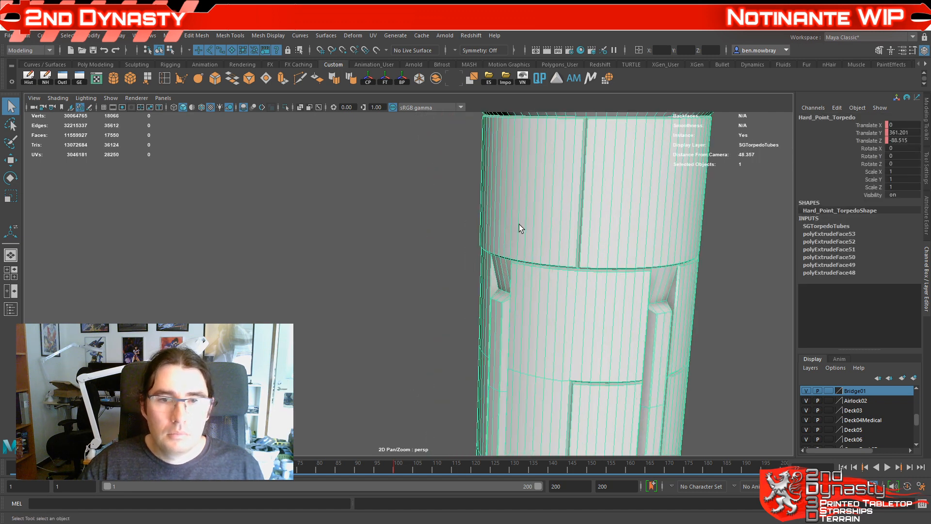
{"action": "middle_click_drag", "start_coordinate": [519, 224], "coordinate": [444, 282], "text": "alt"}
{"action": "scroll", "coordinate": [453, 278], "scroll_direction": "up", "scroll_amount": 2}
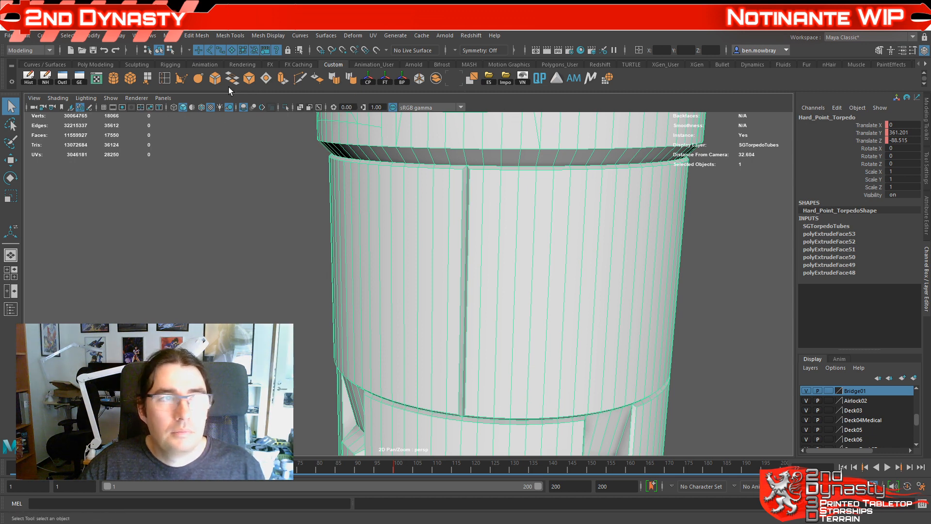
{"action": "left_click", "coordinate": [299, 78]}
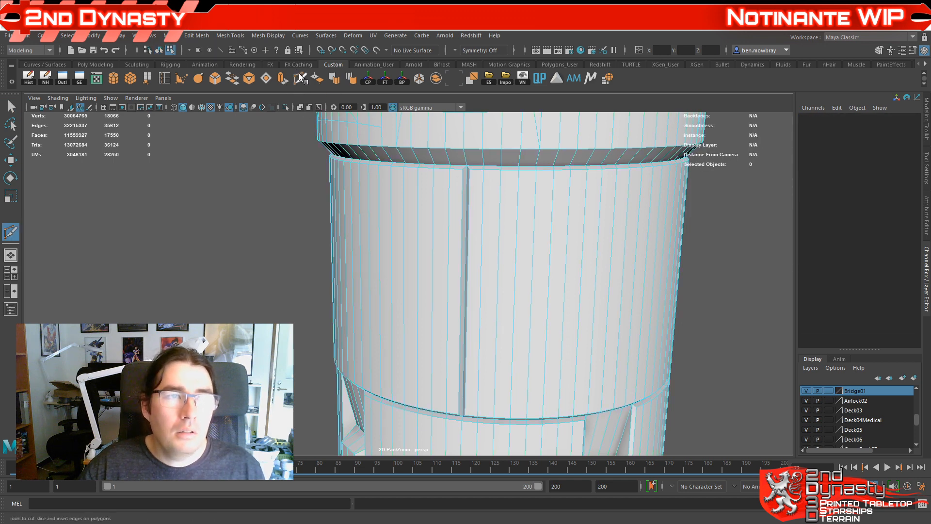
{"action": "key", "text": "q"}
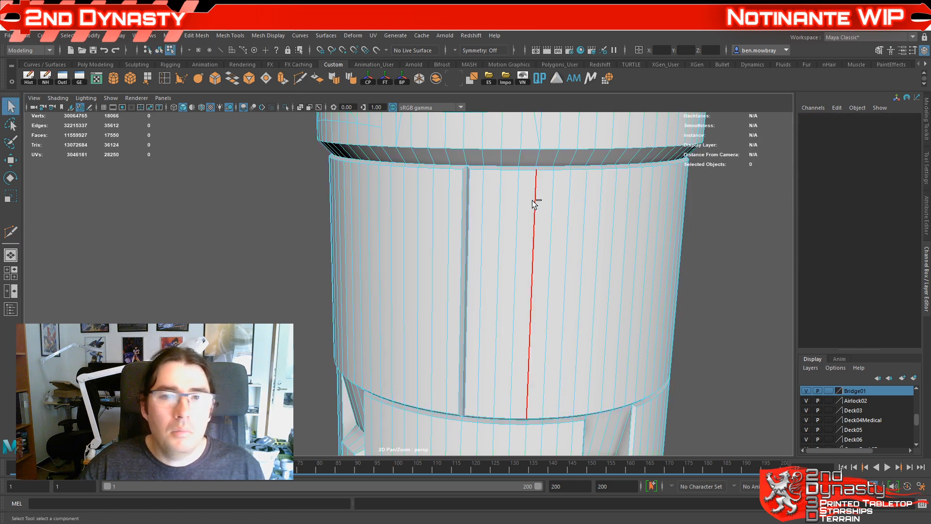
{"action": "left_click", "coordinate": [299, 79]}
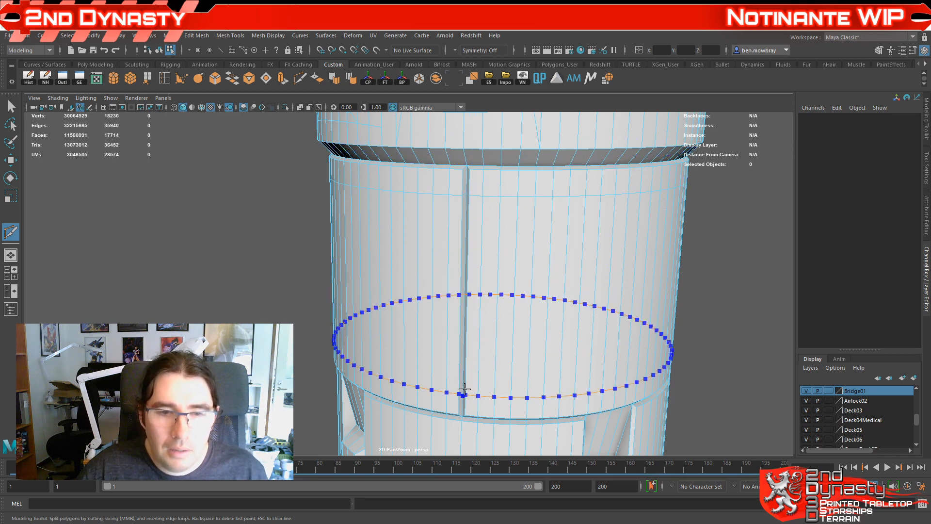
{"action": "left_click", "coordinate": [461, 391], "text": "ctrl"}
Step: Select the new edge loop near the plain band's upper rim and scale it slightly along its vertical axis
{"action": "right_click_drag", "start_coordinate": [580, 342], "coordinate": [559, 312], "text": "alt"}
{"action": "mouse_move", "coordinate": [559, 312]}
{"action": "left_mouse_down", "text": "alt"}
{"action": "mouse_move", "coordinate": [545, 313]}
{"action": "mouse_move", "coordinate": [560, 306]}
{"action": "left_mouse_up", "text": "alt"}
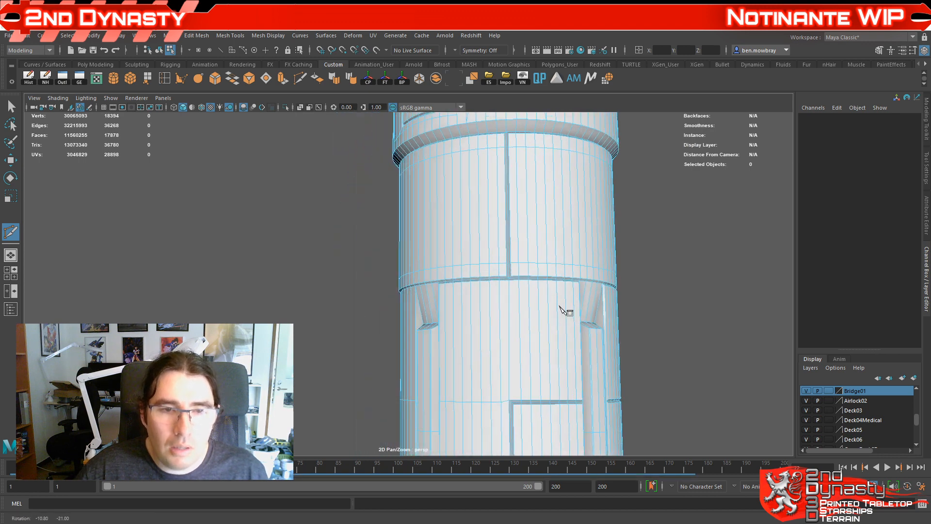
{"action": "middle_click_drag", "start_coordinate": [560, 306], "coordinate": [580, 302], "text": "alt"}
{"action": "middle_click_drag", "start_coordinate": [582, 214], "coordinate": [526, 303], "text": "alt"}
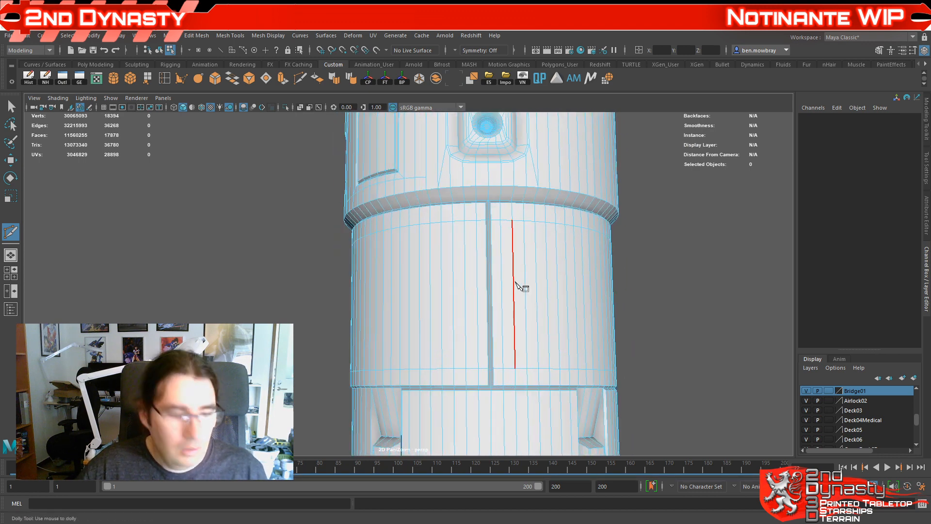
{"action": "key", "text": "w"}
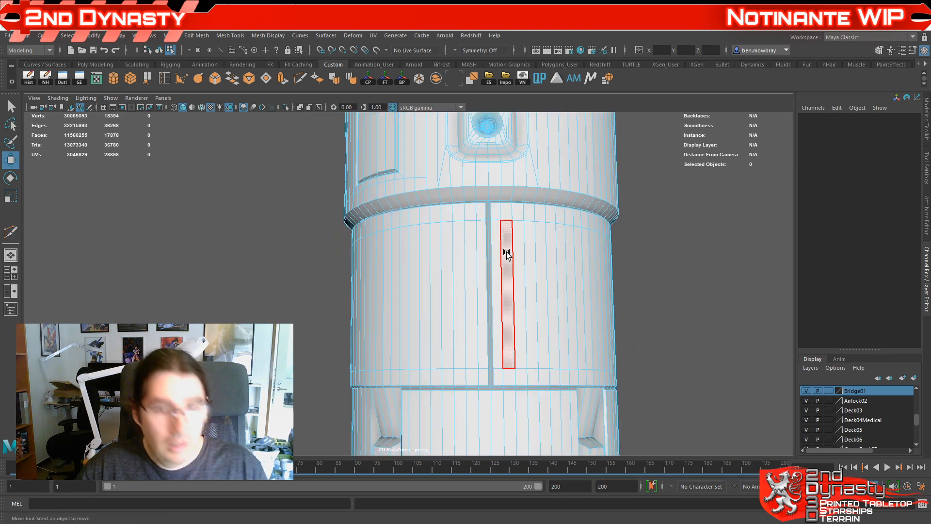
{"action": "right_click", "coordinate": [504, 218]}
{"action": "right_click_drag", "start_coordinate": [505, 218], "coordinate": [503, 194]}
{"action": "left_click", "coordinate": [509, 221]}
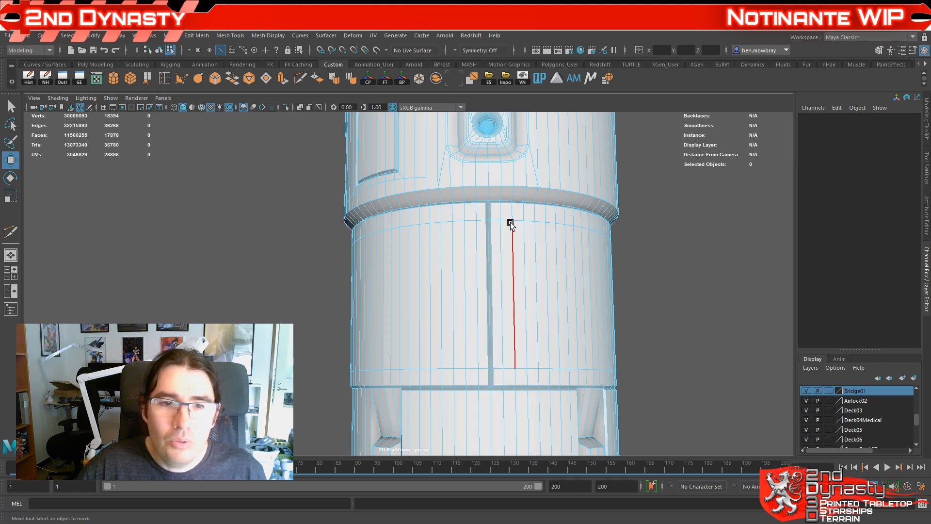
{"action": "double_click", "coordinate": [509, 221]}
{"action": "key", "text": "e"}
{"action": "key", "text": "r"}
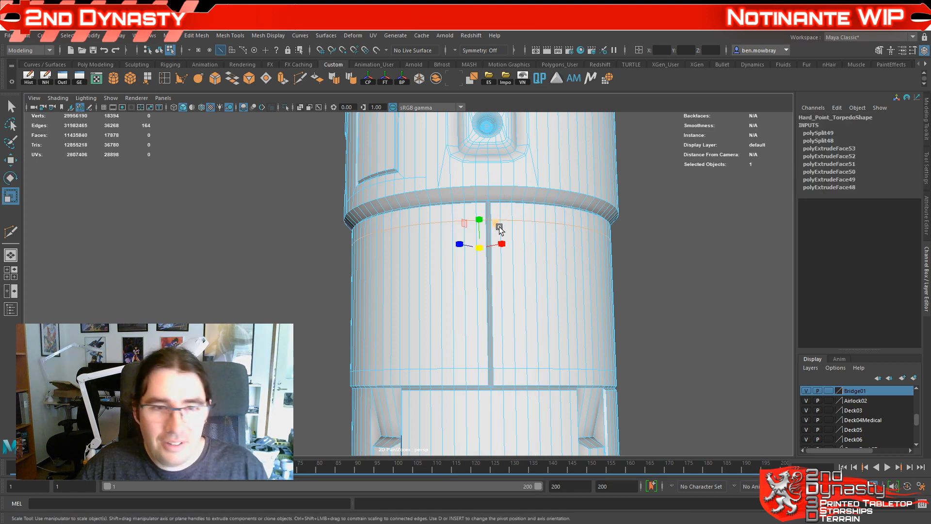
{"action": "left_click_drag", "start_coordinate": [483, 219], "coordinate": [483, 219]}
{"action": "key", "text": "w"}
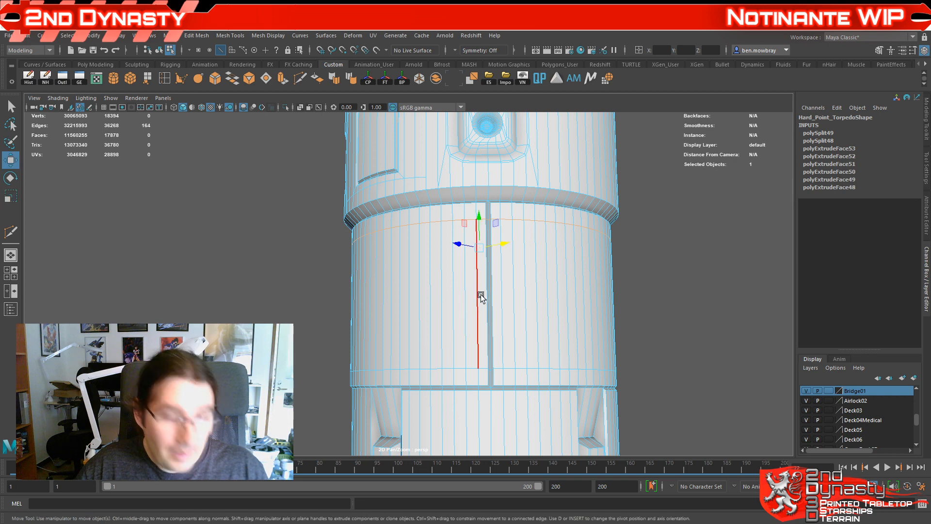
Step: Move the selected upper edge loop slightly closer to the plain band's upper rim
{"action": "scroll", "coordinate": [499, 257], "scroll_direction": "up", "scroll_amount": 4}
{"action": "scroll", "coordinate": [502, 250], "scroll_direction": "down", "scroll_amount": 5}
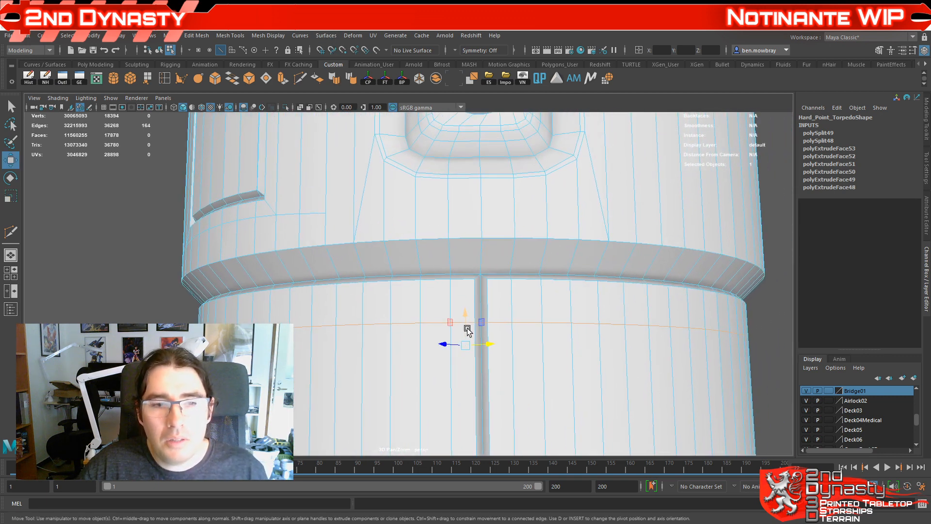
{"action": "left_click_drag", "start_coordinate": [467, 328], "coordinate": [466, 321]}
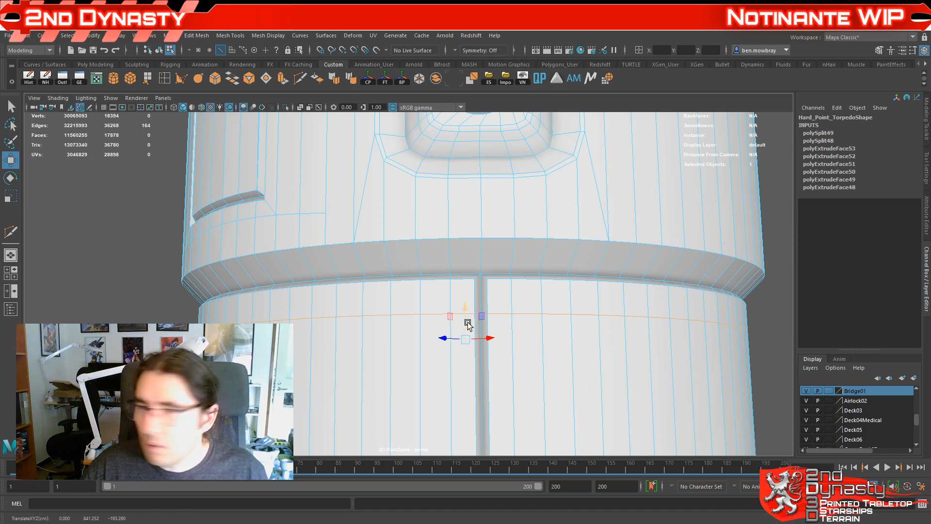
{"action": "scroll", "coordinate": [468, 323], "scroll_direction": "down", "scroll_amount": 7}
{"action": "middle_click_drag", "start_coordinate": [485, 340], "coordinate": [470, 285], "text": "alt"}
{"action": "scroll", "coordinate": [461, 316], "scroll_direction": "up", "scroll_amount": 3}
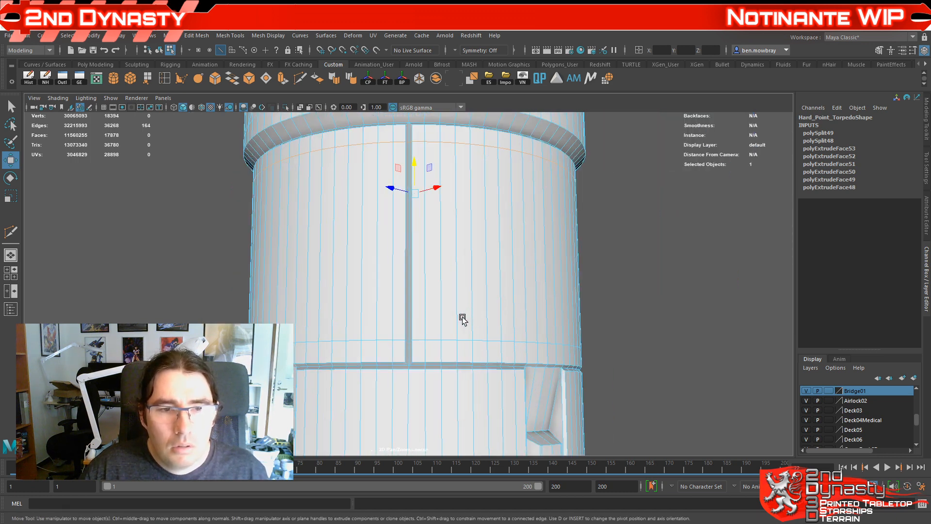
Step: Examine the new upper and lower edge loops around the hard point's plain band from several sides
{"action": "left_click_drag", "start_coordinate": [431, 244], "coordinate": [441, 262], "text": "alt"}
{"action": "scroll", "coordinate": [475, 286], "scroll_direction": "down", "scroll_amount": 2}
{"action": "middle_click_drag", "start_coordinate": [491, 291], "coordinate": [473, 272], "text": "alt"}
{"action": "scroll", "coordinate": [472, 271], "scroll_direction": "up", "scroll_amount": 2}
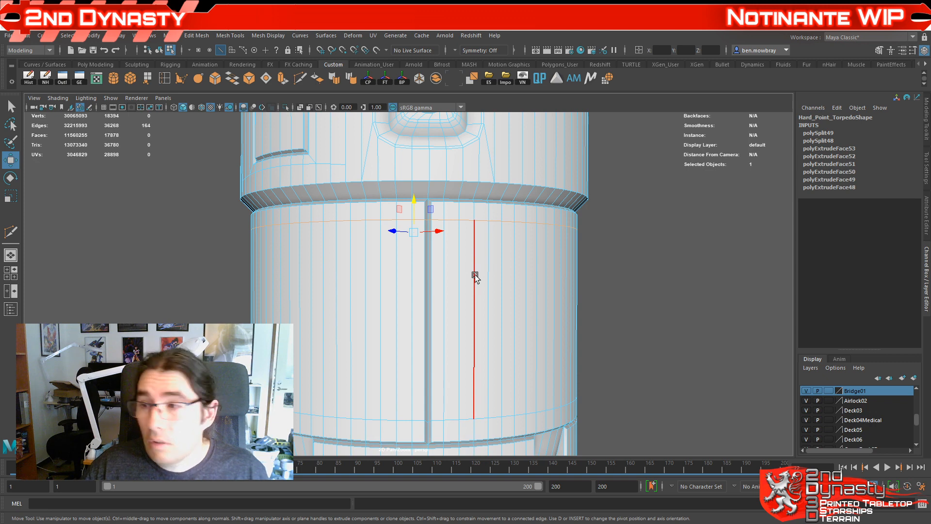
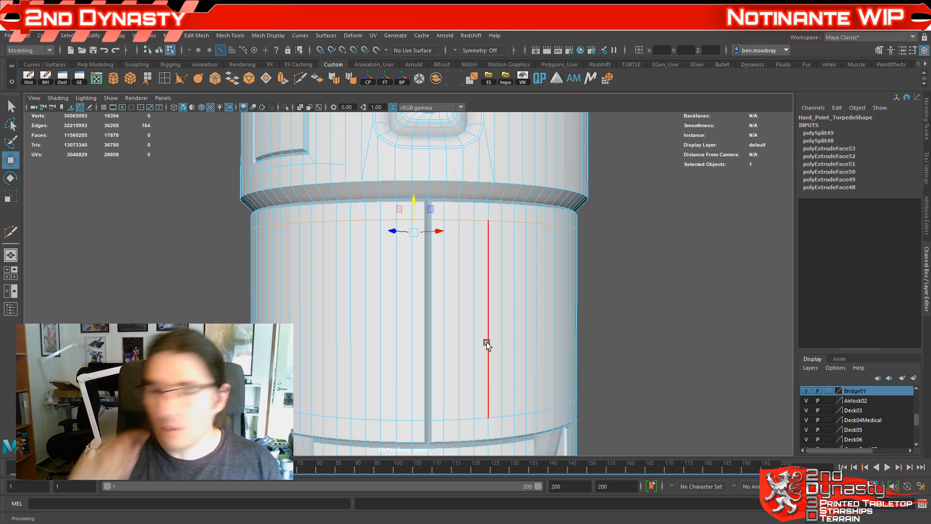
{"action": "left_click_drag", "start_coordinate": [435, 359], "coordinate": [398, 357], "text": "alt"}
{"action": "right_click_drag", "start_coordinate": [399, 357], "coordinate": [315, 354], "text": "alt"}
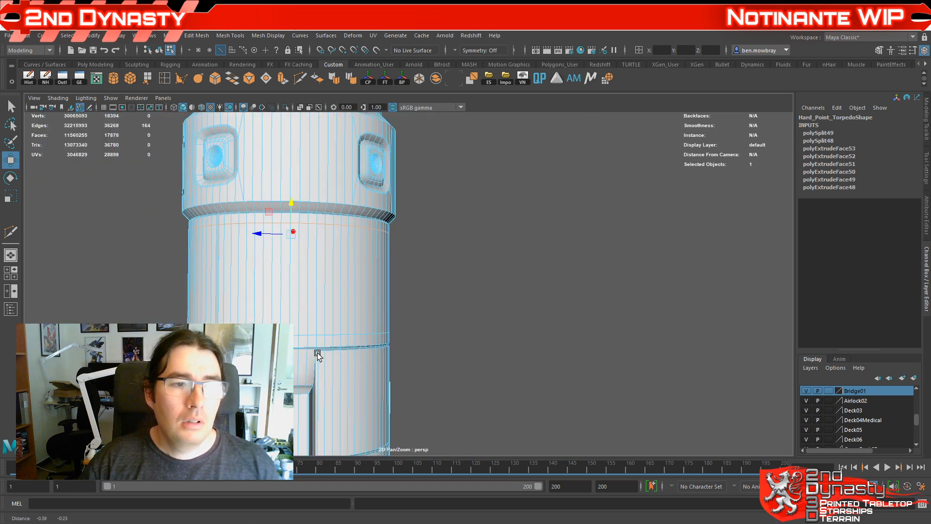
{"action": "middle_click_drag", "start_coordinate": [316, 354], "coordinate": [411, 379], "text": "alt"}
{"action": "right_click_drag", "start_coordinate": [412, 379], "coordinate": [415, 379], "text": "alt"}
{"action": "middle_click_drag", "start_coordinate": [415, 379], "coordinate": [448, 335], "text": "alt"}
{"action": "right_click_drag", "start_coordinate": [448, 335], "coordinate": [453, 340], "text": "alt"}
{"action": "left_click_drag", "start_coordinate": [453, 341], "coordinate": [492, 336], "text": "alt"}
Step: Select and frame the small face beside the upper end of the band's vertical groove and examine the hard point around it
{"action": "right_click_drag", "start_coordinate": [548, 201], "coordinate": [548, 204]}
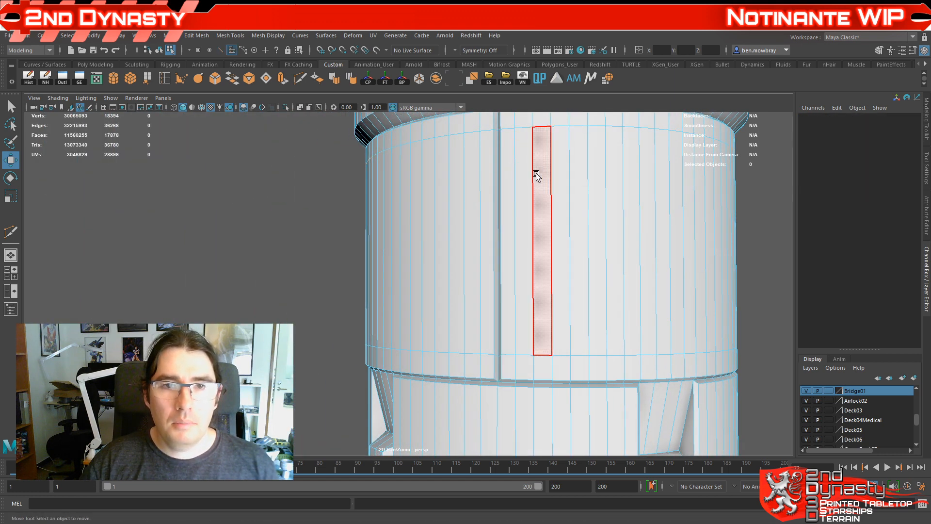
{"action": "middle_click_drag", "start_coordinate": [534, 173], "coordinate": [520, 225], "text": "alt"}
{"action": "left_click", "coordinate": [498, 191]}
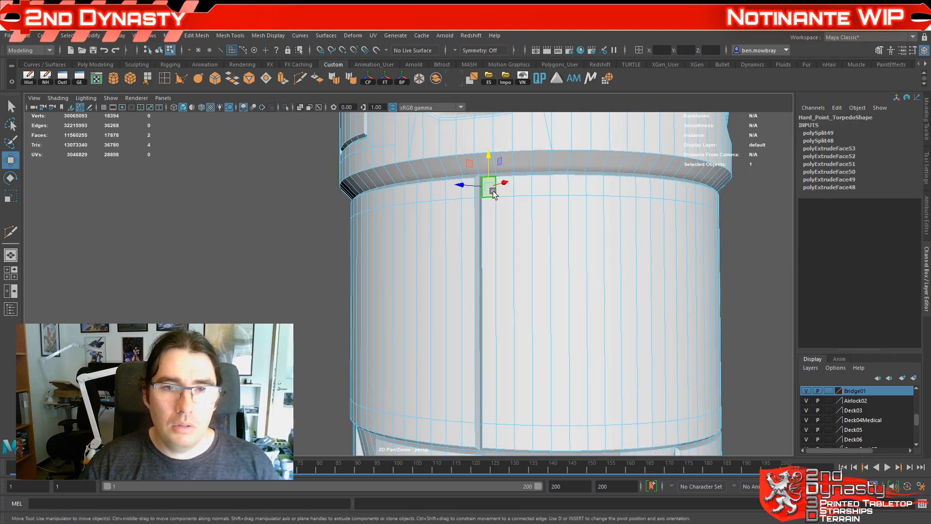
{"action": "key", "text": "f"}
{"action": "right_click_drag", "start_coordinate": [539, 215], "coordinate": [517, 220], "text": "alt"}
{"action": "left_click_drag", "start_coordinate": [518, 220], "coordinate": [518, 256], "text": "alt"}
{"action": "right_click_drag", "start_coordinate": [517, 256], "coordinate": [502, 257], "text": "alt"}
{"action": "left_click_drag", "start_coordinate": [502, 257], "coordinate": [564, 238], "text": "alt"}
{"action": "right_click_drag", "start_coordinate": [564, 237], "coordinate": [521, 245], "text": "alt"}
{"action": "left_click_drag", "start_coordinate": [522, 246], "coordinate": [487, 268], "text": "alt"}
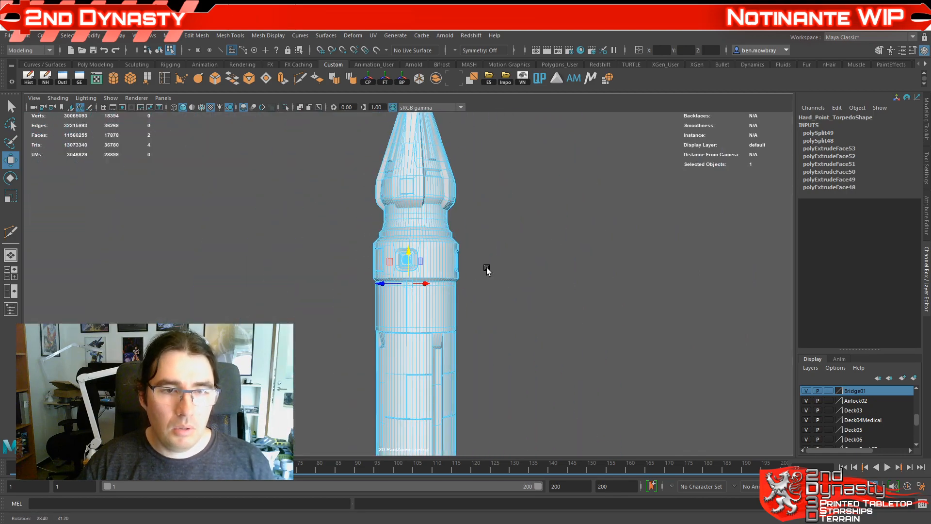
{"action": "right_click_drag", "start_coordinate": [486, 268], "coordinate": [449, 330], "text": "alt"}
{"action": "left_click_drag", "start_coordinate": [448, 330], "coordinate": [533, 315], "text": "alt"}
{"action": "scroll", "coordinate": [407, 322], "scroll_direction": "up", "scroll_amount": 12}
{"action": "scroll", "coordinate": [440, 307], "scroll_direction": "down", "scroll_amount": 15}
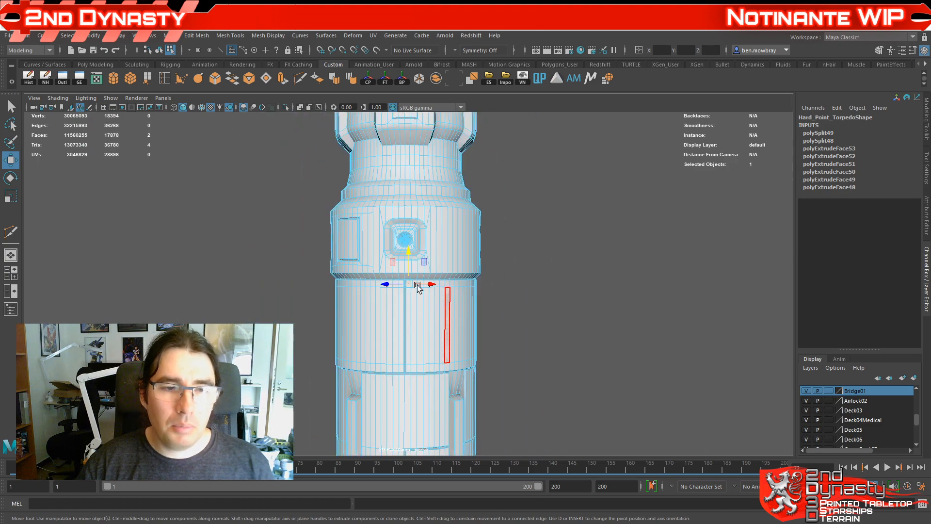
Step: Examine the plain band's vertical groove and edge loops between the upper rim and the panels below
{"action": "scroll", "coordinate": [419, 287], "scroll_direction": "down", "scroll_amount": 2}
{"action": "middle_click_drag", "start_coordinate": [451, 351], "coordinate": [452, 287], "text": "alt"}
{"action": "scroll", "coordinate": [453, 288], "scroll_direction": "up", "scroll_amount": 6}
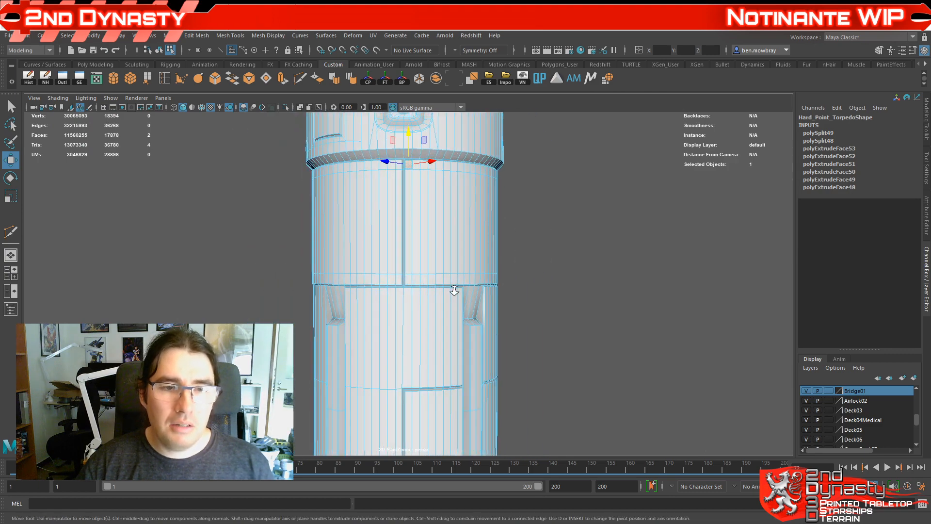
{"action": "mouse_move", "coordinate": [443, 284]}
{"action": "left_mouse_down", "text": "alt"}
{"action": "mouse_move", "coordinate": [387, 324]}
{"action": "mouse_move", "coordinate": [445, 328]}
{"action": "mouse_move", "coordinate": [428, 284]}
{"action": "mouse_move", "coordinate": [364, 301]}
{"action": "mouse_move", "coordinate": [427, 318]}
{"action": "mouse_move", "coordinate": [440, 278]}
{"action": "mouse_move", "coordinate": [446, 284]}
{"action": "left_mouse_up", "text": "alt"}
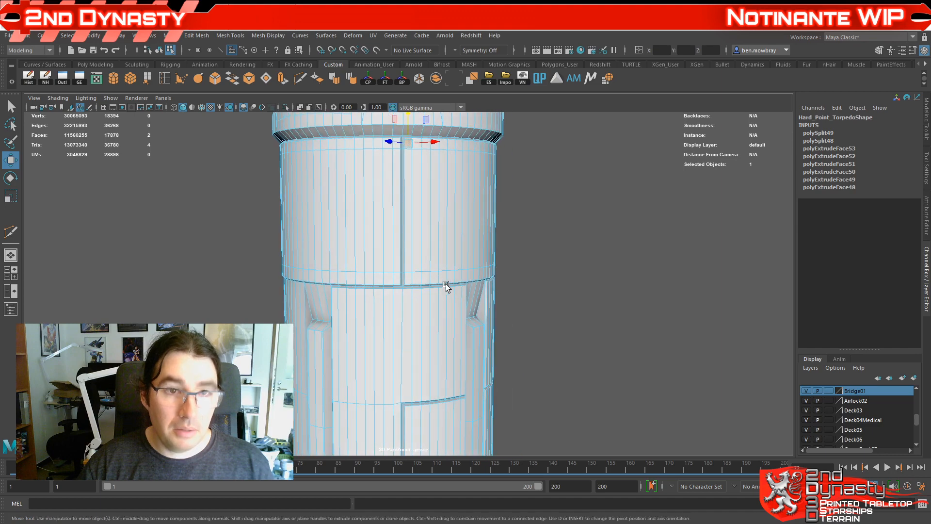
{"action": "middle_click_drag", "start_coordinate": [406, 190], "coordinate": [435, 286], "text": "alt"}
{"action": "scroll", "coordinate": [435, 286], "scroll_direction": "up", "scroll_amount": 4}
{"action": "left_click_drag", "start_coordinate": [434, 286], "coordinate": [429, 270], "text": "alt"}
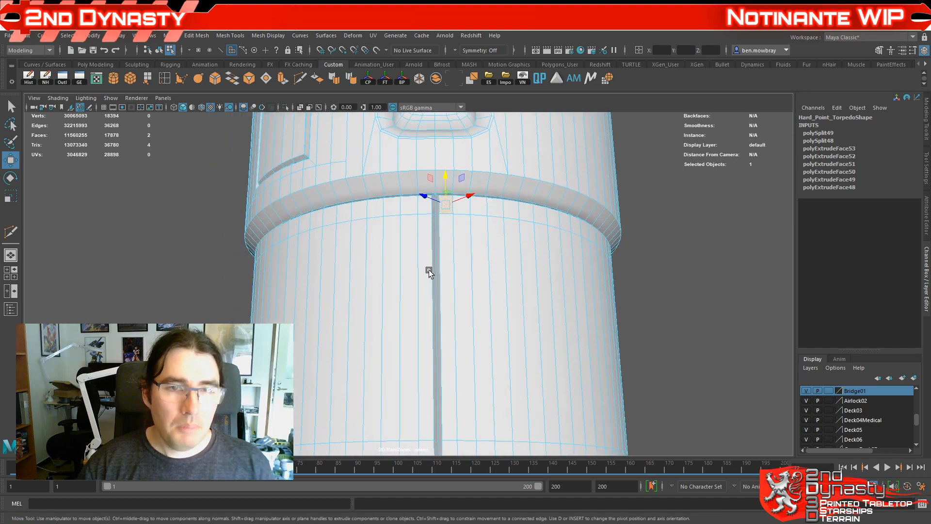
{"action": "middle_click_drag", "start_coordinate": [466, 293], "coordinate": [454, 236], "text": "alt"}
{"action": "mouse_move", "coordinate": [454, 236]}
{"action": "left_mouse_down", "text": "alt"}
{"action": "mouse_move", "coordinate": [460, 262]}
{"action": "mouse_move", "coordinate": [487, 283]}
{"action": "mouse_move", "coordinate": [459, 260]}
{"action": "mouse_move", "coordinate": [447, 202]}
{"action": "mouse_move", "coordinate": [470, 277]}
{"action": "mouse_move", "coordinate": [459, 272]}
{"action": "mouse_move", "coordinate": [470, 249]}
{"action": "mouse_move", "coordinate": [495, 268]}
{"action": "left_mouse_up", "text": "alt"}
{"action": "left_click_drag", "start_coordinate": [458, 165], "coordinate": [469, 388]}
{"action": "right_click_drag", "start_coordinate": [454, 396], "coordinate": [455, 240]}
{"action": "double_click", "coordinate": [467, 395]}
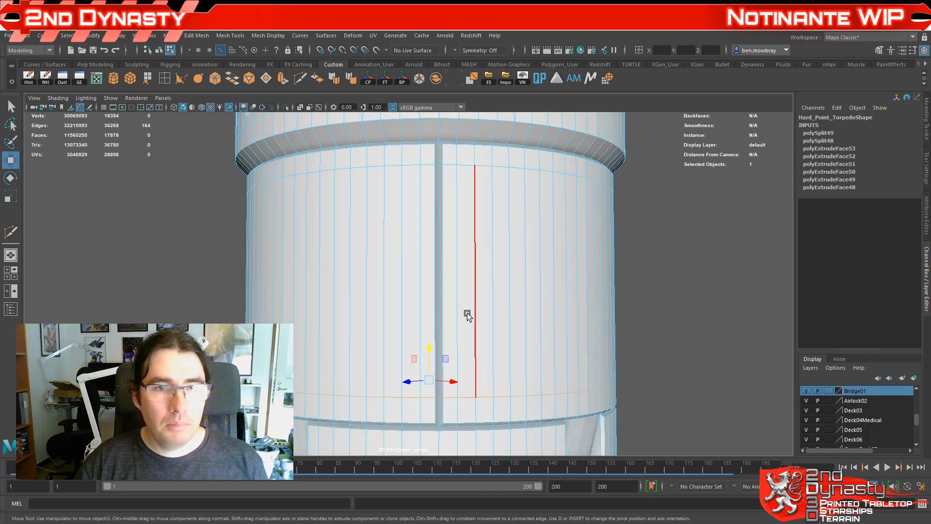
{"action": "double_click", "coordinate": [462, 166]}
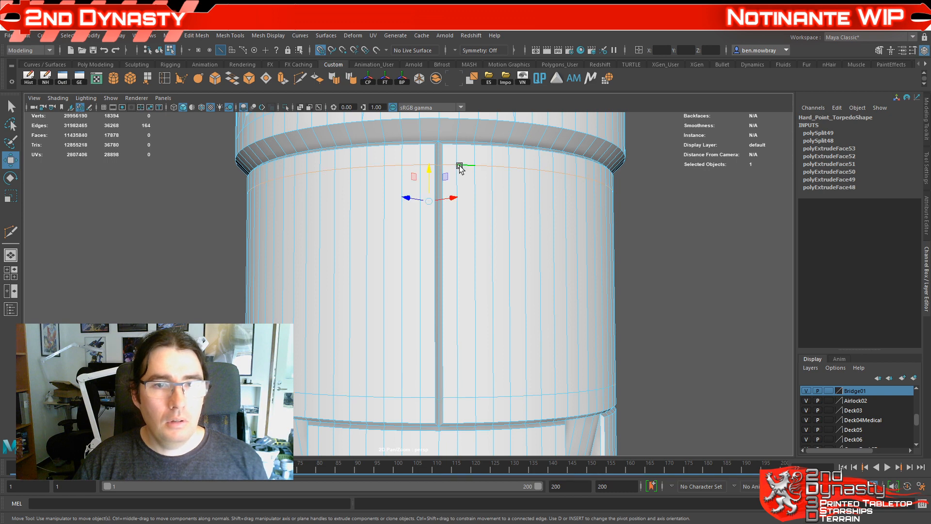
{"action": "double_click", "coordinate": [434, 182]}
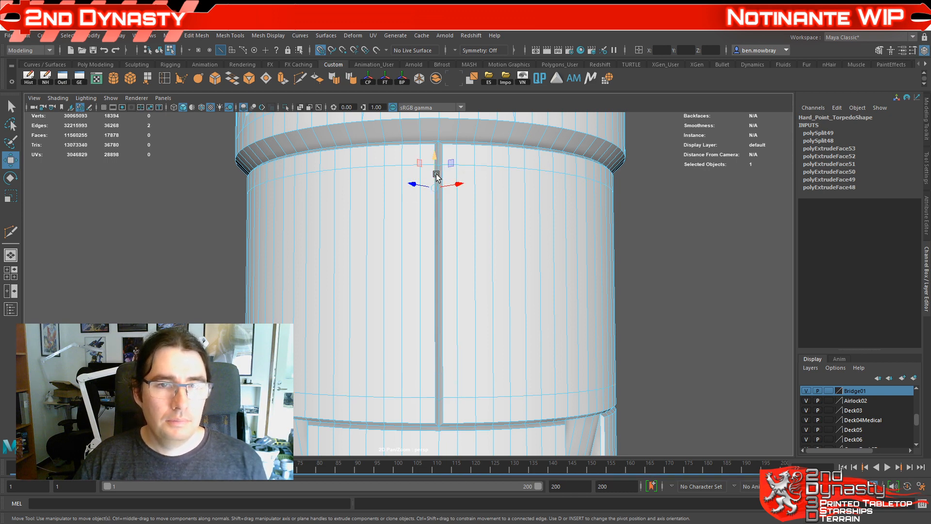
{"action": "key", "text": "alt+v"}
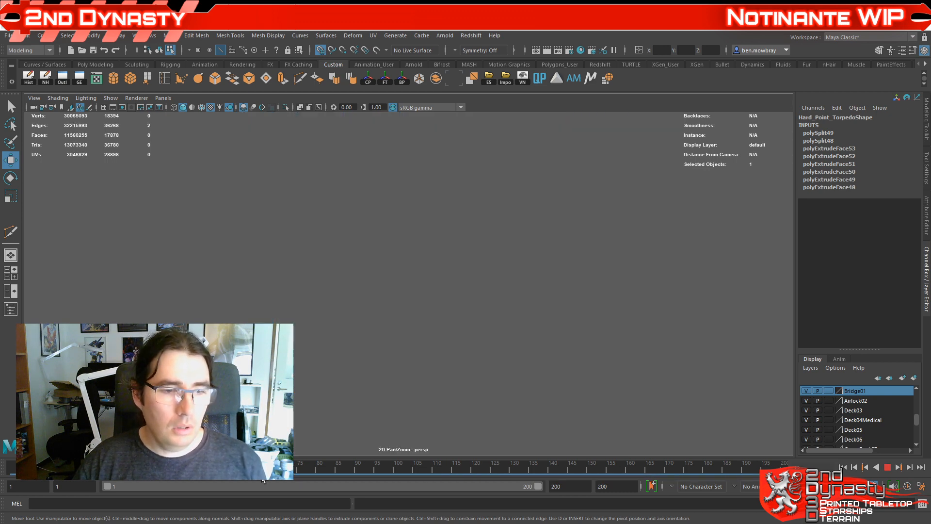
{"action": "key", "text": "alt+v"}
{"action": "key", "text": "f"}
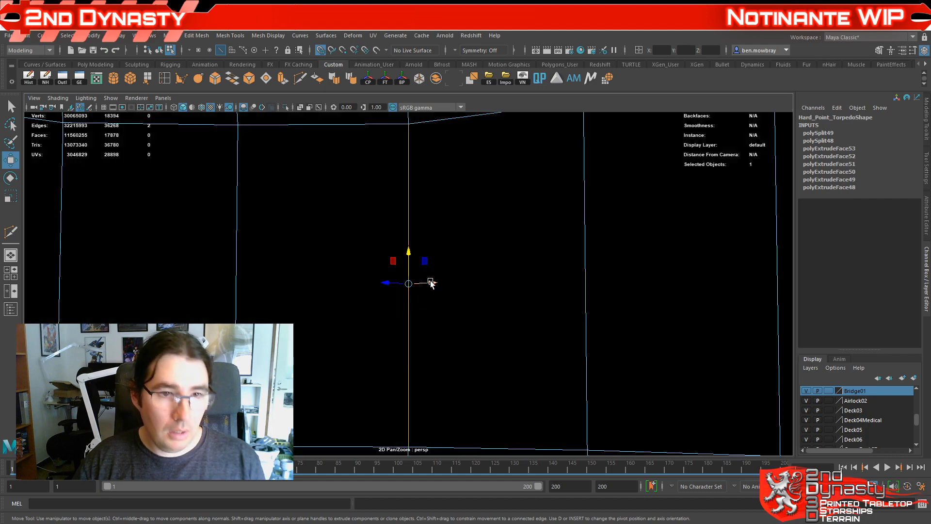
{"action": "scroll", "coordinate": [431, 286], "scroll_direction": "down", "scroll_amount": 3}
{"action": "mouse_move", "coordinate": [429, 288]}
{"action": "left_mouse_down", "text": "alt"}
{"action": "mouse_move", "coordinate": [360, 322]}
{"action": "mouse_move", "coordinate": [301, 316]}
{"action": "mouse_move", "coordinate": [407, 316]}
{"action": "mouse_move", "coordinate": [409, 308]}
{"action": "mouse_move", "coordinate": [417, 321]}
{"action": "mouse_move", "coordinate": [424, 276]}
{"action": "left_mouse_up", "text": "alt"}
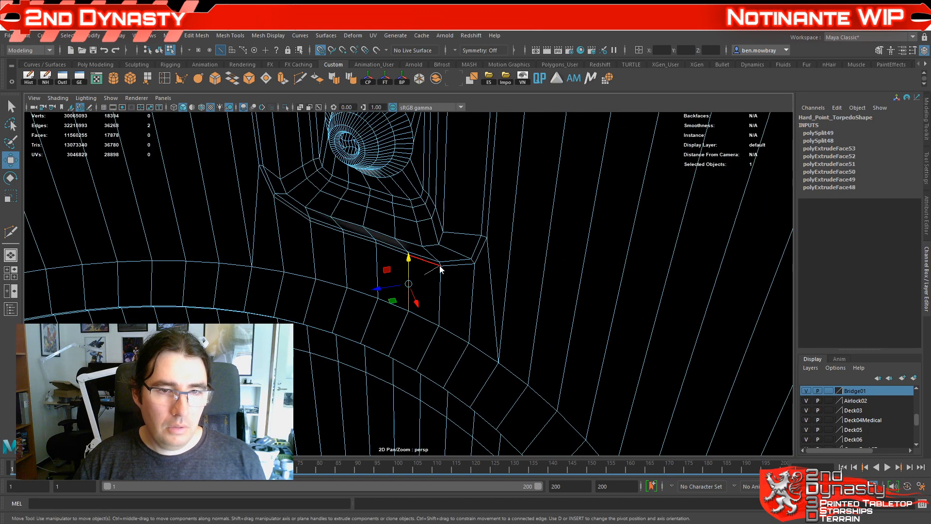
Step: Return to object mode and isolate the torpedo hard point in the viewport
{"action": "right_click_drag", "start_coordinate": [440, 270], "coordinate": [457, 253]}
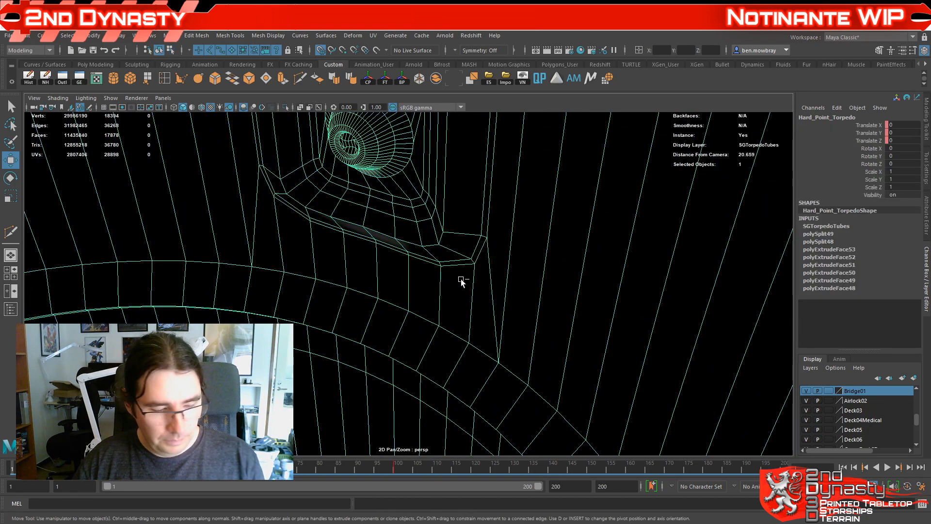
{"action": "key", "text": "ctrl+1"}
{"action": "mouse_move", "coordinate": [461, 283]}
{"action": "left_mouse_down", "text": "alt"}
{"action": "mouse_move", "coordinate": [457, 297]}
{"action": "mouse_move", "coordinate": [458, 269]}
{"action": "mouse_move", "coordinate": [430, 241]}
{"action": "mouse_move", "coordinate": [373, 262]}
{"action": "mouse_move", "coordinate": [350, 308]}
{"action": "mouse_move", "coordinate": [462, 308]}
{"action": "left_mouse_up", "text": "alt"}
{"action": "scroll", "coordinate": [458, 267], "scroll_direction": "down", "scroll_amount": 5}
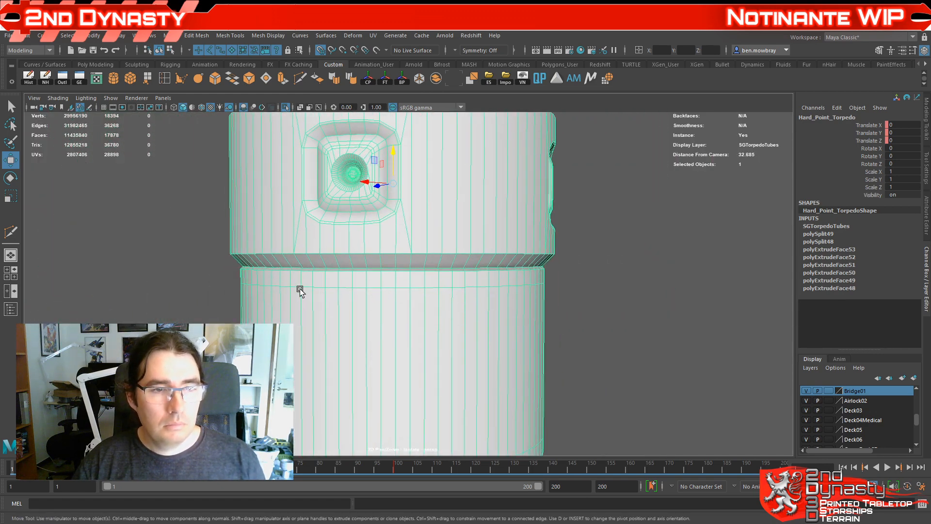
Step: Select the plain band's upper and lower edge loops in turn and adjust each one's height with grid snapping on
{"action": "right_click_drag", "start_coordinate": [302, 288], "coordinate": [307, 276]}
{"action": "double_click", "coordinate": [308, 285]}
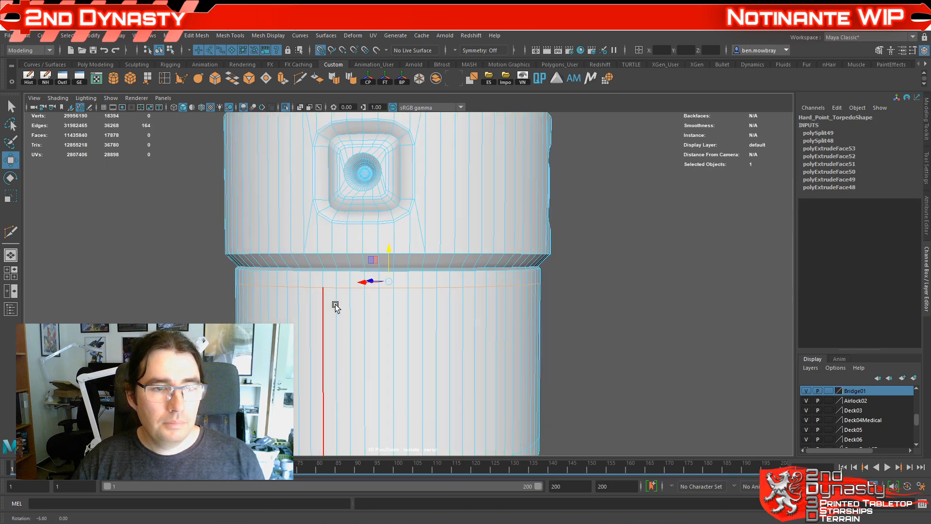
{"action": "left_click_drag", "start_coordinate": [332, 307], "coordinate": [381, 305], "text": "alt"}
{"action": "middle_click", "coordinate": [351, 293]}
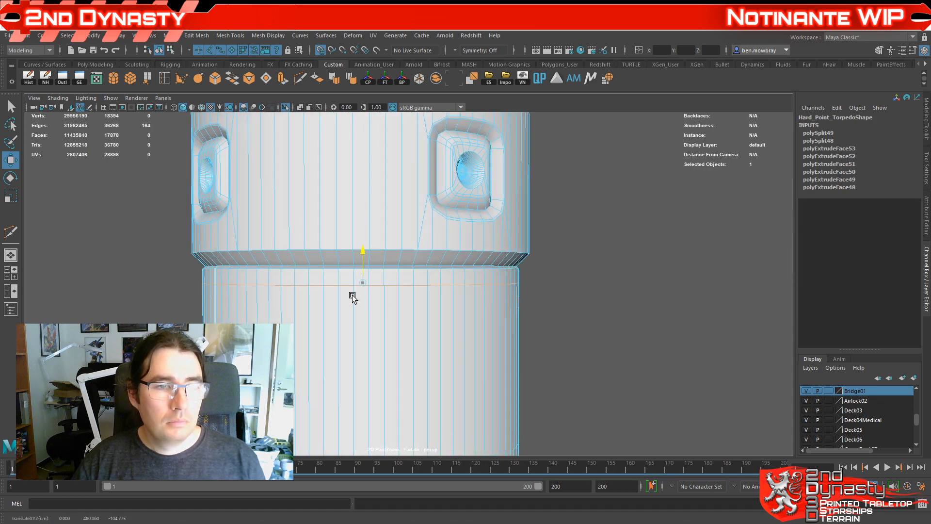
{"action": "middle_click_drag", "start_coordinate": [387, 368], "coordinate": [411, 241], "text": "alt"}
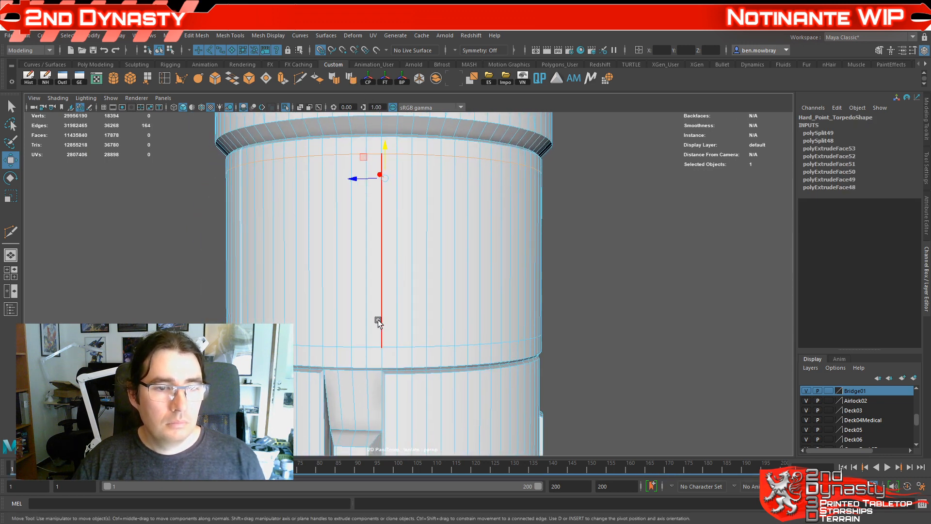
{"action": "double_click", "coordinate": [377, 347]}
{"action": "mouse_move", "coordinate": [383, 336]}
{"action": "middle_mouse_down"}
{"action": "mouse_move", "coordinate": [385, 353]}
{"action": "mouse_move", "coordinate": [384, 338]}
{"action": "middle_mouse_up"}
Step: Select the two small faces directly right of the vertical groove's upper end, above the upper edge loop
{"action": "scroll", "coordinate": [441, 336], "scroll_direction": "down", "scroll_amount": 5}
{"action": "left_click_drag", "start_coordinate": [443, 340], "coordinate": [476, 301], "text": "alt"}
{"action": "scroll", "coordinate": [465, 303], "scroll_direction": "up", "scroll_amount": 6}
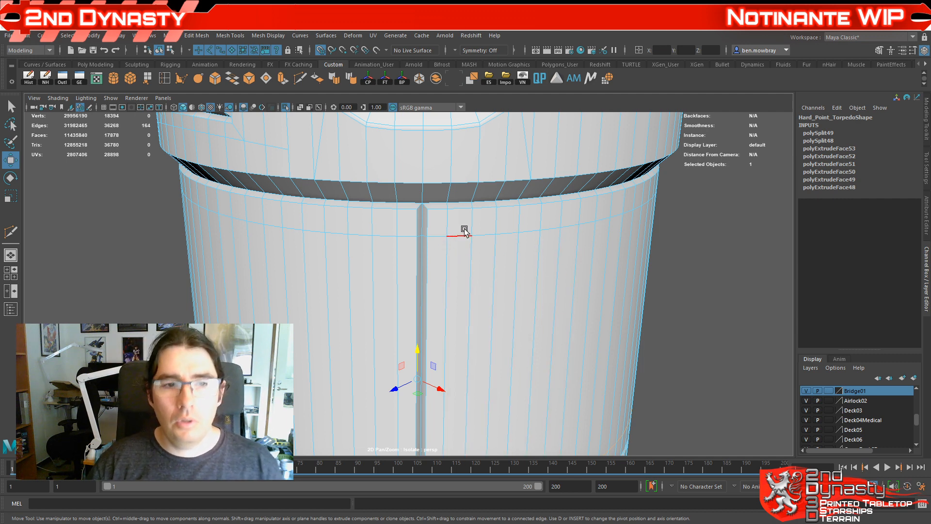
{"action": "right_click_drag", "start_coordinate": [459, 233], "coordinate": [464, 264]}
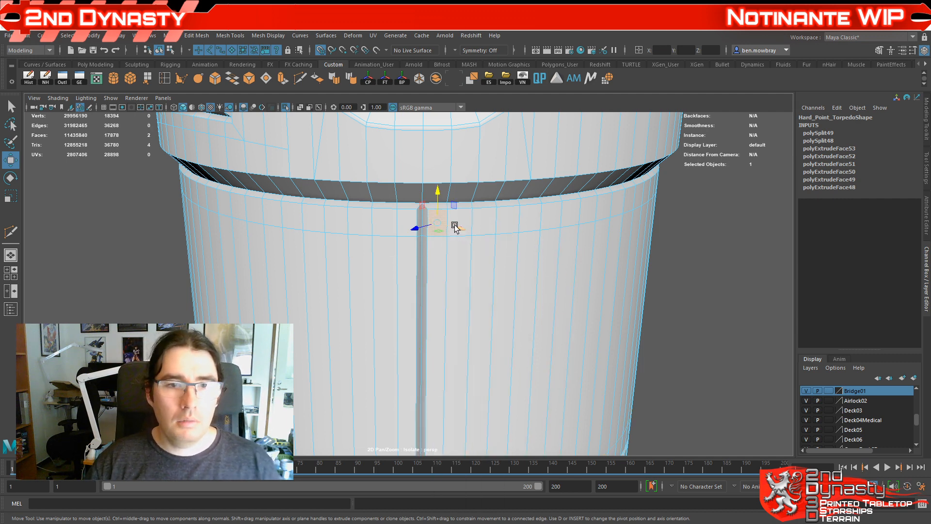
{"action": "left_click", "coordinate": [469, 215], "text": "shift"}
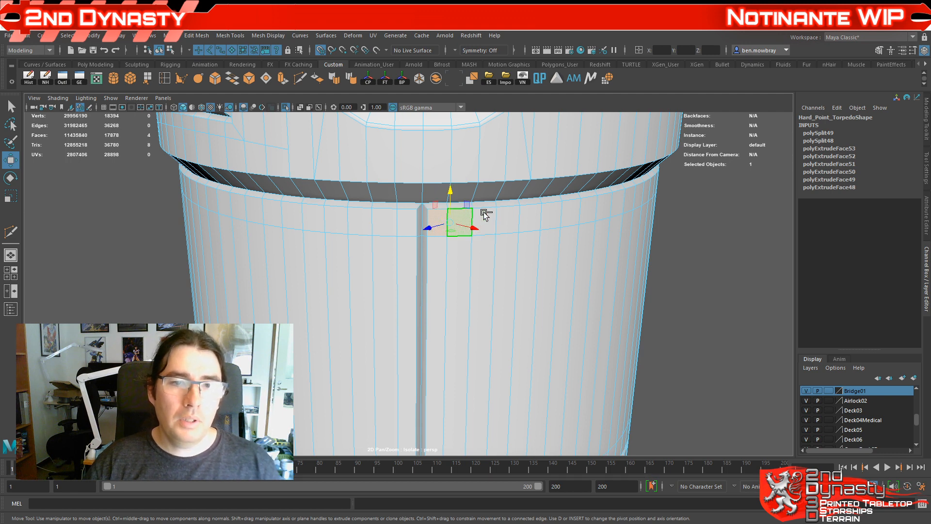
Step: Add the two small faces on each side of the groove's lower end, below the lower edge loop, to the selection
{"action": "middle_click_drag", "start_coordinate": [526, 221], "coordinate": [509, 129], "text": "alt"}
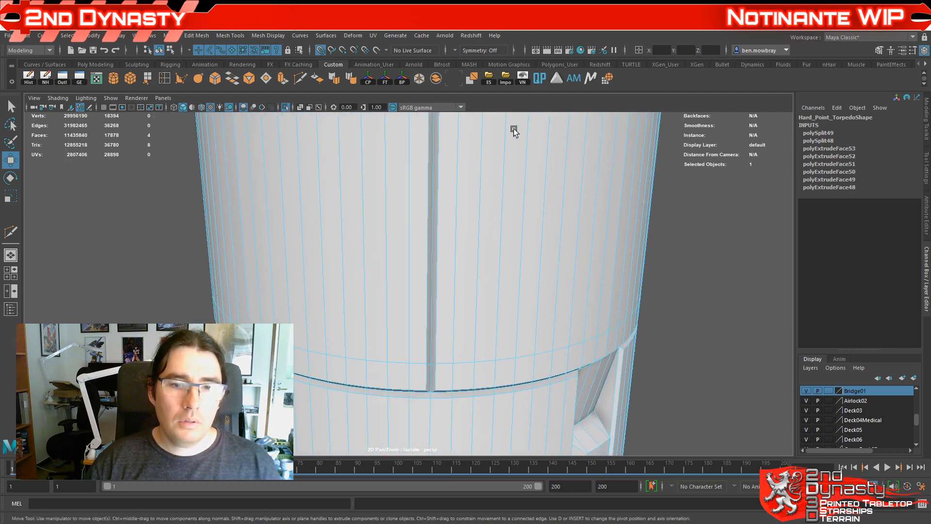
{"action": "left_click", "coordinate": [443, 377], "text": "shift"}
{"action": "left_click", "coordinate": [464, 378], "text": "shift"}
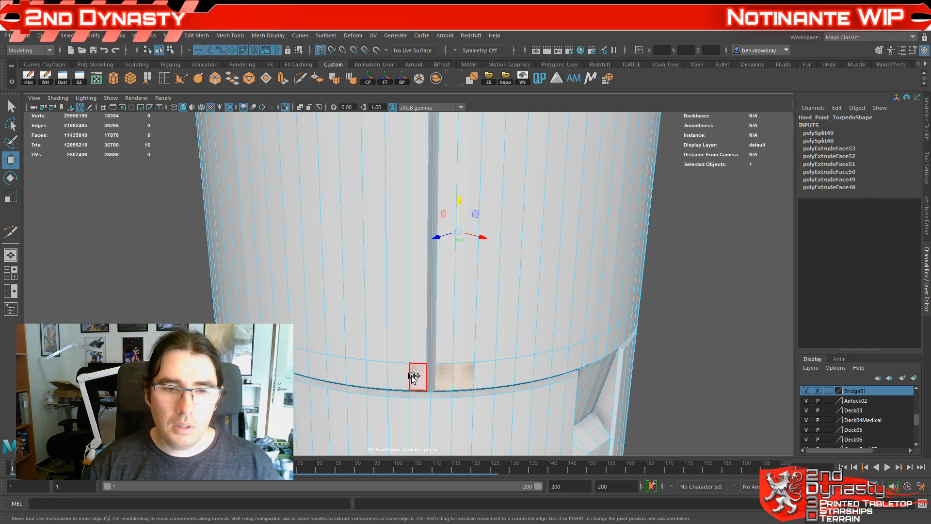
{"action": "left_click", "coordinate": [416, 378], "text": "shift"}
{"action": "left_click", "coordinate": [404, 377], "text": "shift"}
Step: Add the two small faces directly left of the groove's upper end to the selection
{"action": "middle_click_drag", "start_coordinate": [411, 226], "coordinate": [399, 336], "text": "alt"}
{"action": "scroll", "coordinate": [395, 325], "scroll_direction": "up", "scroll_amount": 3}
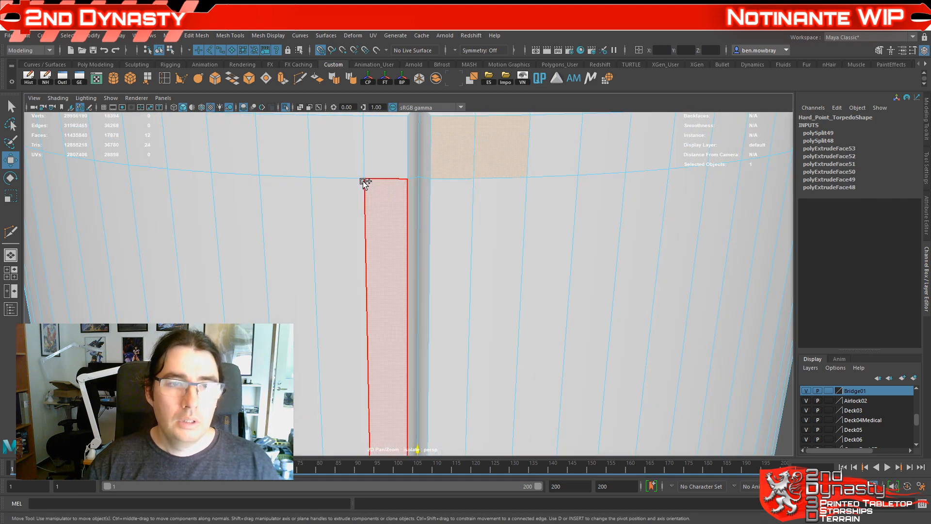
{"action": "scroll", "coordinate": [366, 183], "scroll_direction": "down", "scroll_amount": 2}
{"action": "left_click", "coordinate": [361, 215], "text": "shift"}
{"action": "left_click", "coordinate": [402, 210], "text": "shift"}
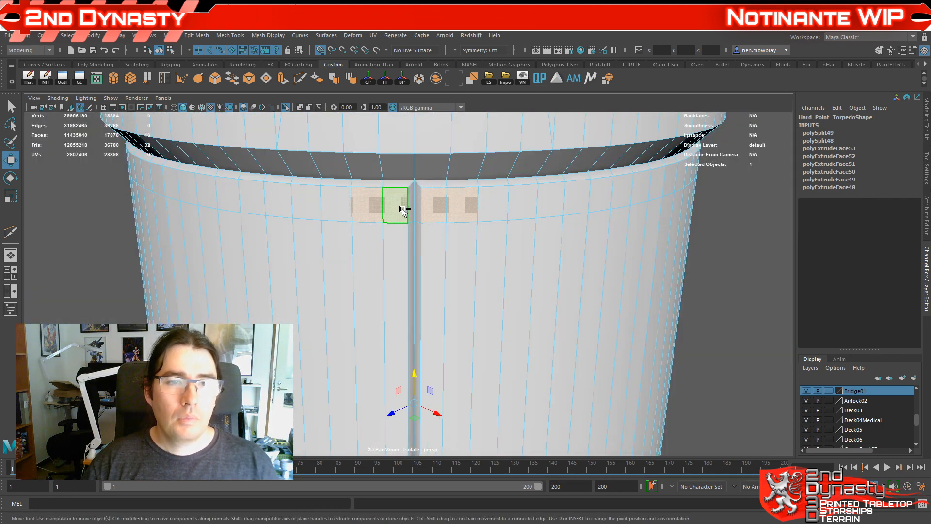
Step: Extrude the selected face pairs beside the groove with an offset of 0.1, keeping faces together
{"action": "left_click", "coordinate": [283, 79]}
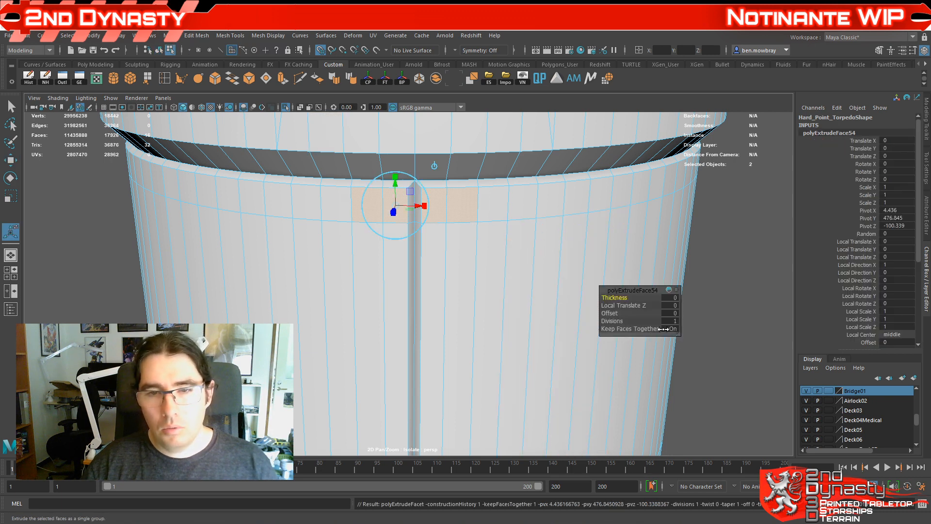
{"action": "left_click", "coordinate": [613, 313]}
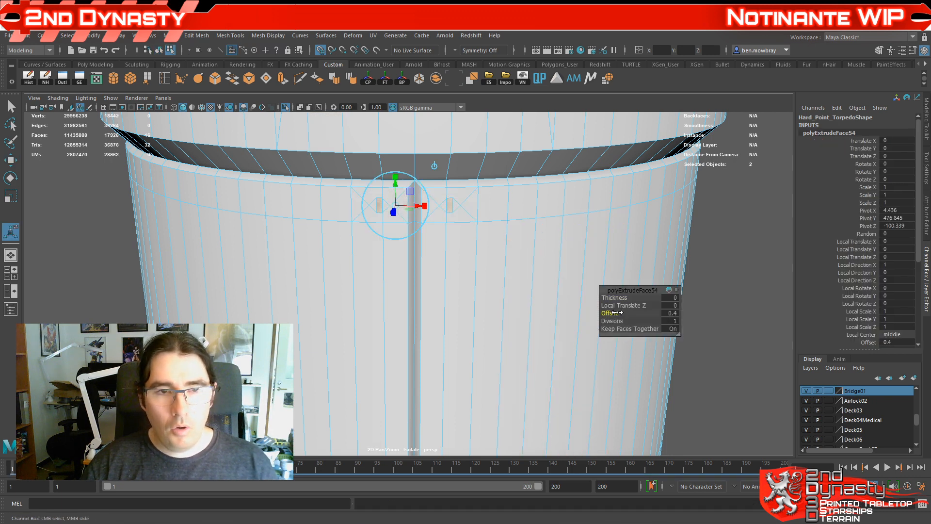
{"action": "left_click_drag", "start_coordinate": [612, 313], "coordinate": [619, 313]}
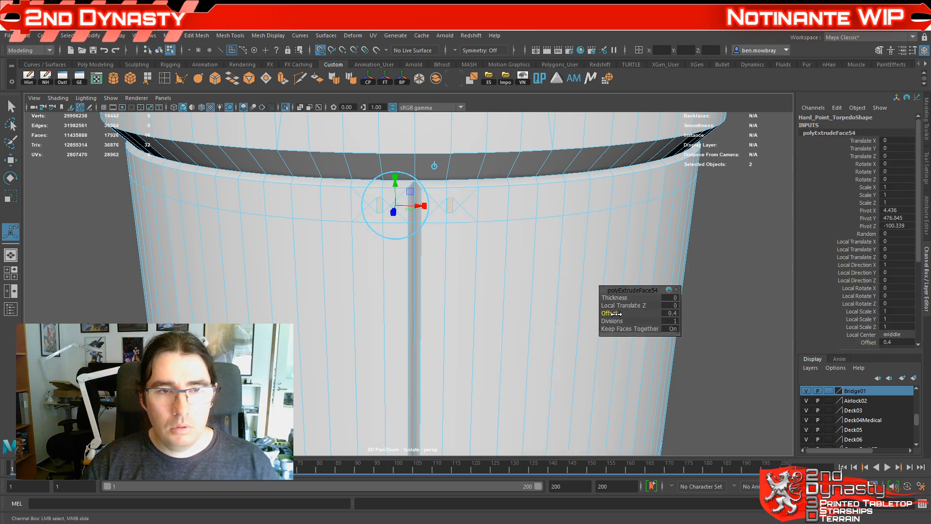
{"action": "left_click", "coordinate": [669, 313]}
{"action": "type", "text": ".1"}
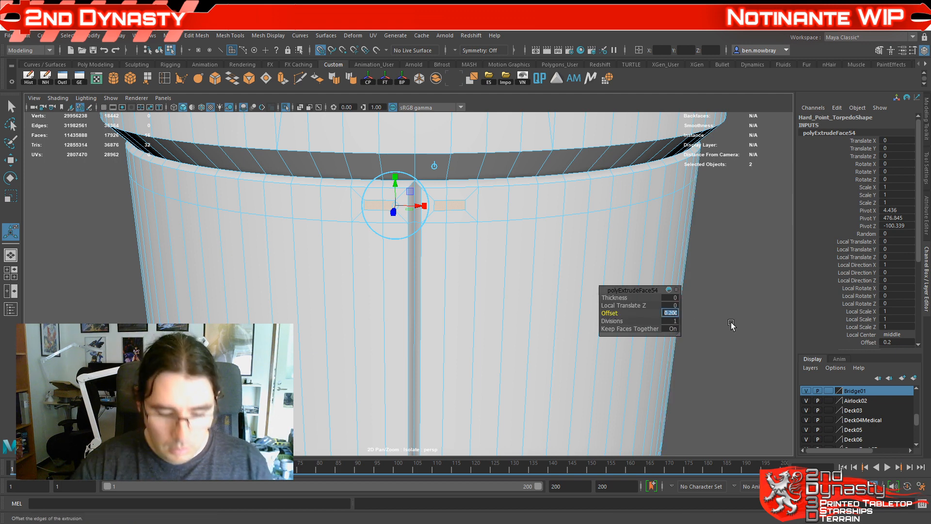
{"action": "key", "text": "Tab"}
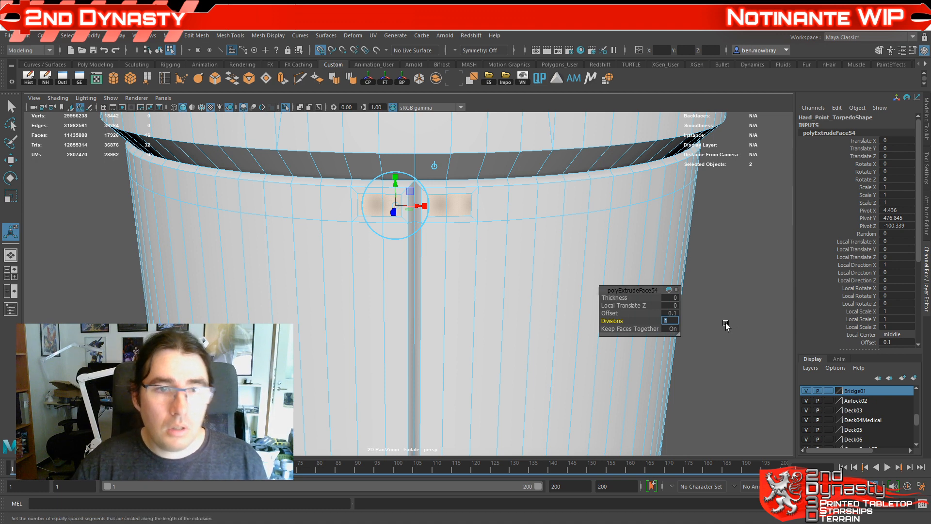
Step: Extrude the inset face pairs beside the groove again with Local Translate Z -0.1 and offset 0.1
{"action": "key", "text": "ctrl+e"}
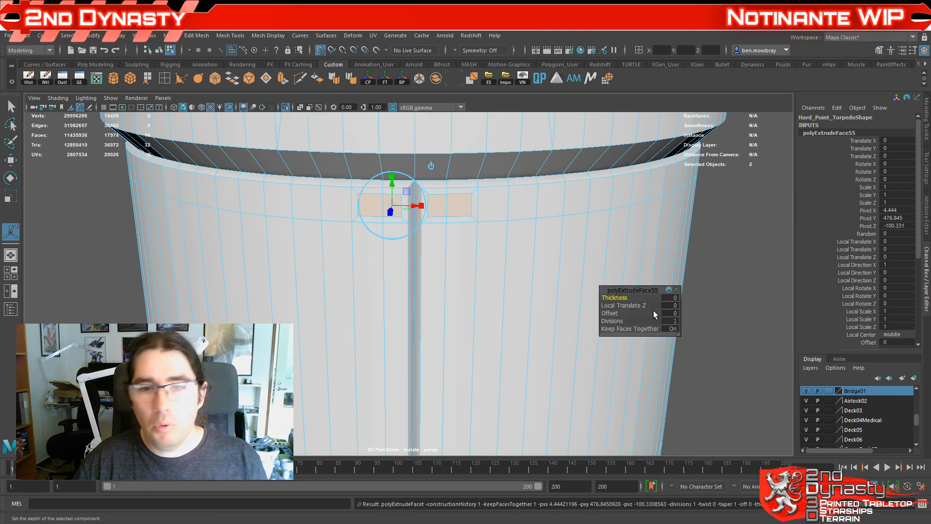
{"action": "left_click", "coordinate": [670, 305]}
{"action": "type", "text": "-"}
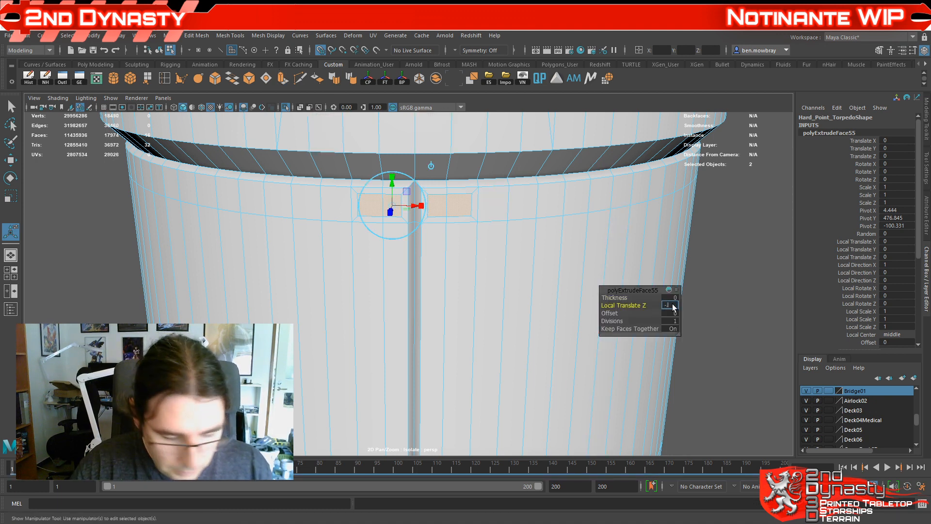
{"action": "type", "text": "0.1"}
{"action": "key", "text": "Tab"}
{"action": "type", "text": "0.1"}
{"action": "key", "text": "Tab"}
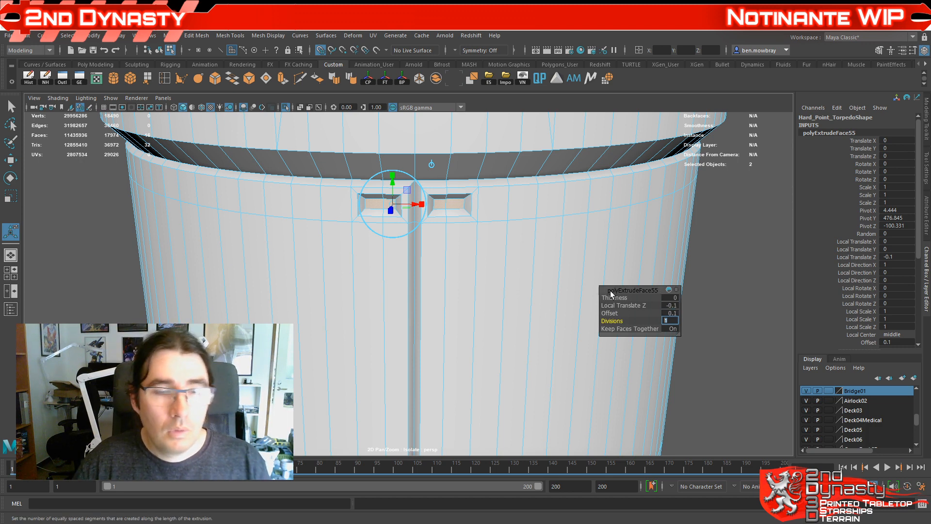
Step: Extrude the recessed floor faces once more with Local Translate Z 0.1 and offset 0.1
{"action": "left_click", "coordinate": [283, 78]}
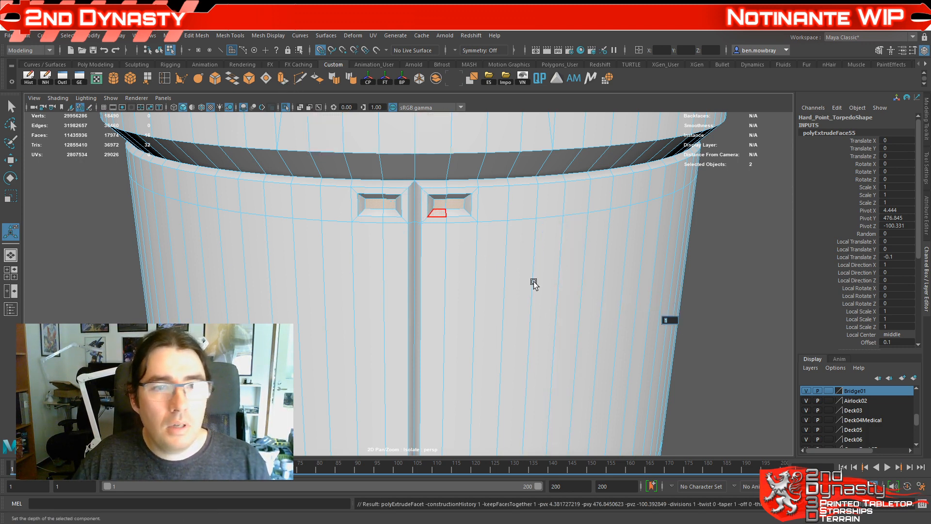
{"action": "left_click", "coordinate": [668, 305]}
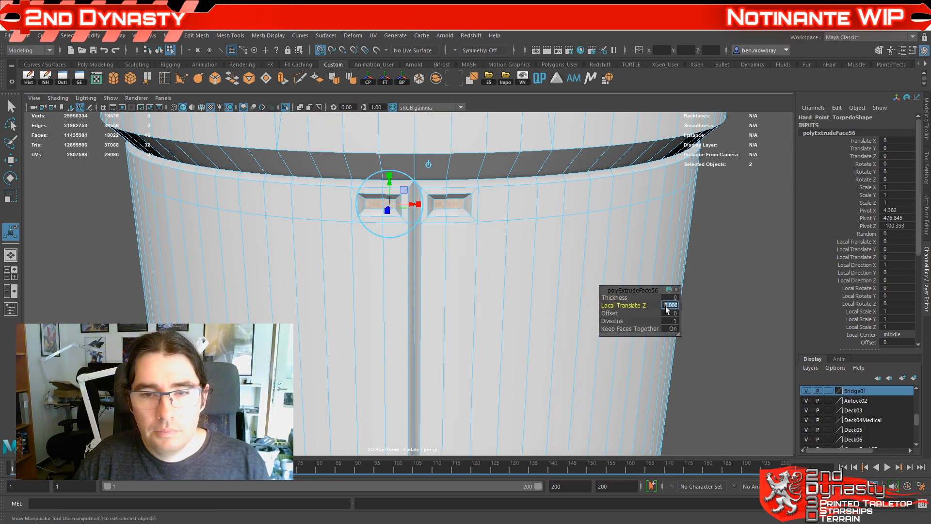
{"action": "type", "text": "0.1"}
{"action": "key", "text": "Tab"}
{"action": "type", "text": "0.1"}
{"action": "key", "text": "Tab"}
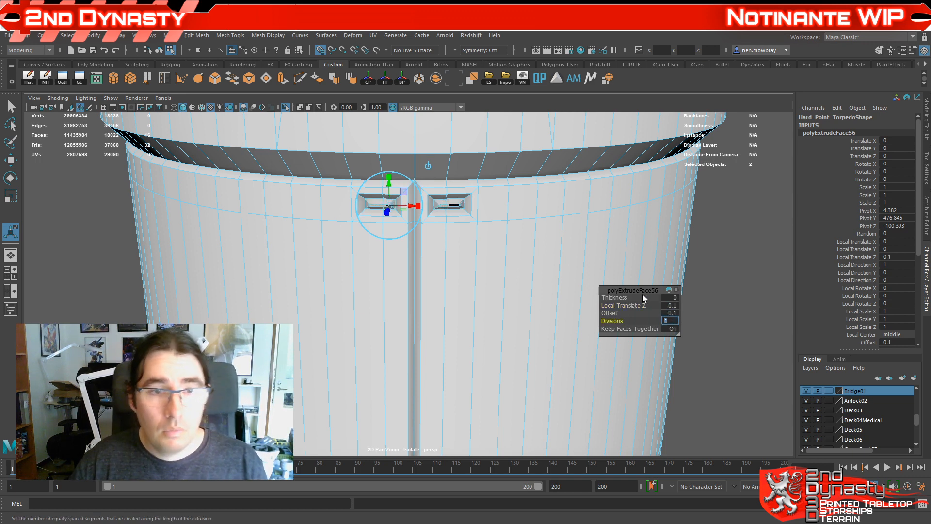
Step: Change this extrusion's Local Translate Z to 0.05 and its offset to 0.05
{"action": "left_click", "coordinate": [675, 306]}
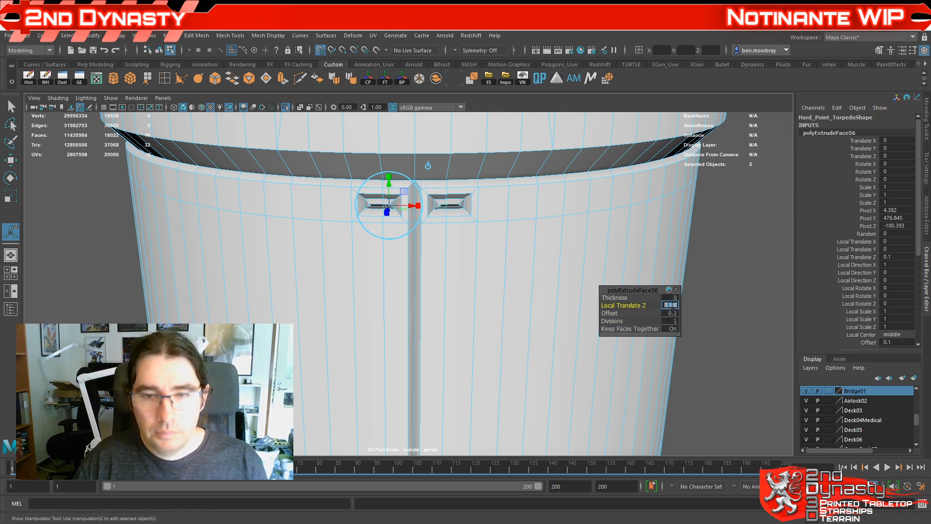
{"action": "type", "text": ".05"}
{"action": "key", "text": "Tab"}
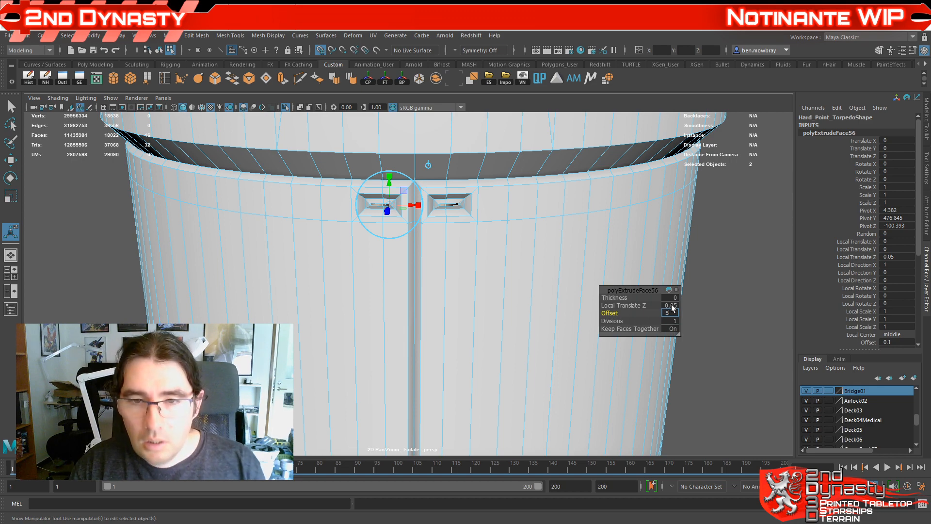
{"action": "type", "text": ".05"}
{"action": "key", "text": "Return"}
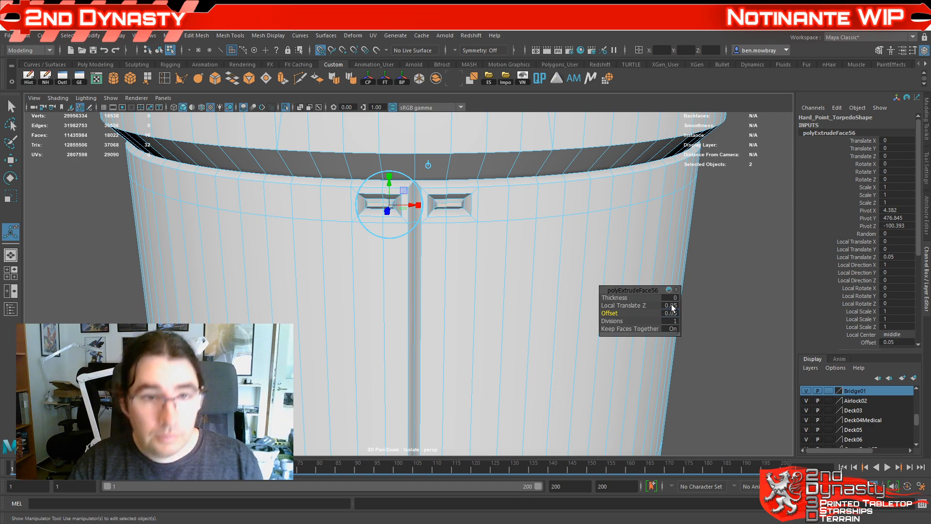
Step: Return to object mode, deselect the hard point and examine its panel detailing along the full length from several sides
{"action": "left_click_drag", "start_coordinate": [545, 333], "coordinate": [456, 330], "text": "alt"}
{"action": "right_click_drag", "start_coordinate": [352, 229], "coordinate": [430, 208]}
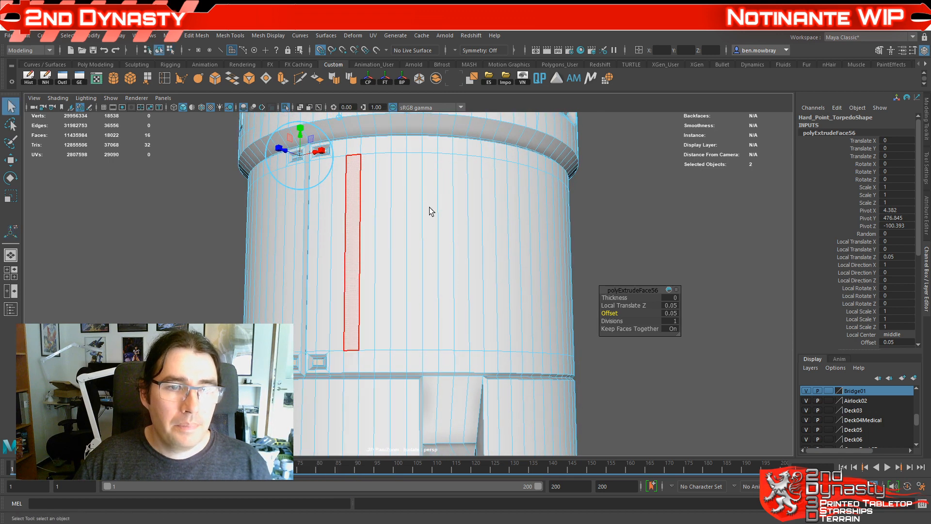
{"action": "key", "text": "f"}
{"action": "left_click", "coordinate": [534, 254]}
{"action": "left_click_drag", "start_coordinate": [365, 309], "coordinate": [429, 322], "text": "alt"}
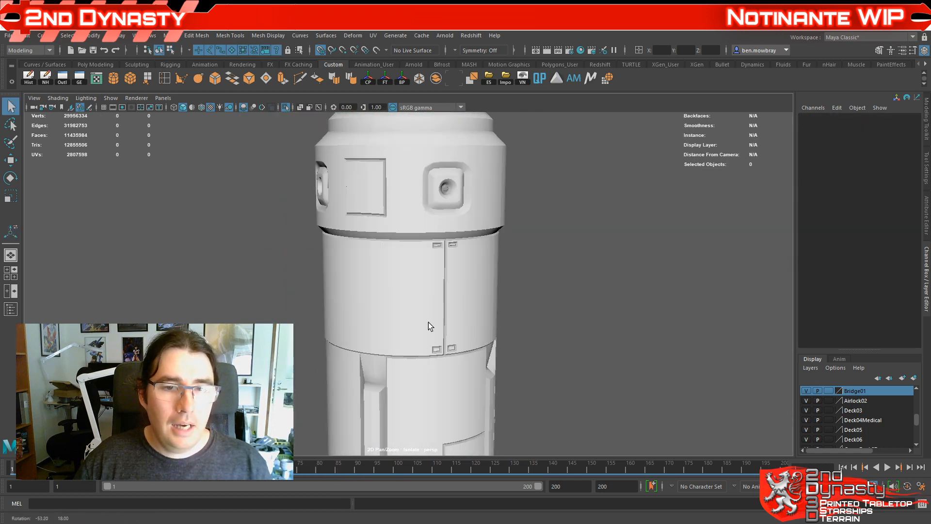
{"action": "scroll", "coordinate": [430, 324], "scroll_direction": "down", "scroll_amount": 7}
{"action": "middle_click_drag", "start_coordinate": [451, 339], "coordinate": [470, 235], "text": "alt"}
{"action": "left_click_drag", "start_coordinate": [515, 315], "coordinate": [368, 358], "text": "alt"}
{"action": "scroll", "coordinate": [454, 264], "scroll_direction": "down", "scroll_amount": 4}
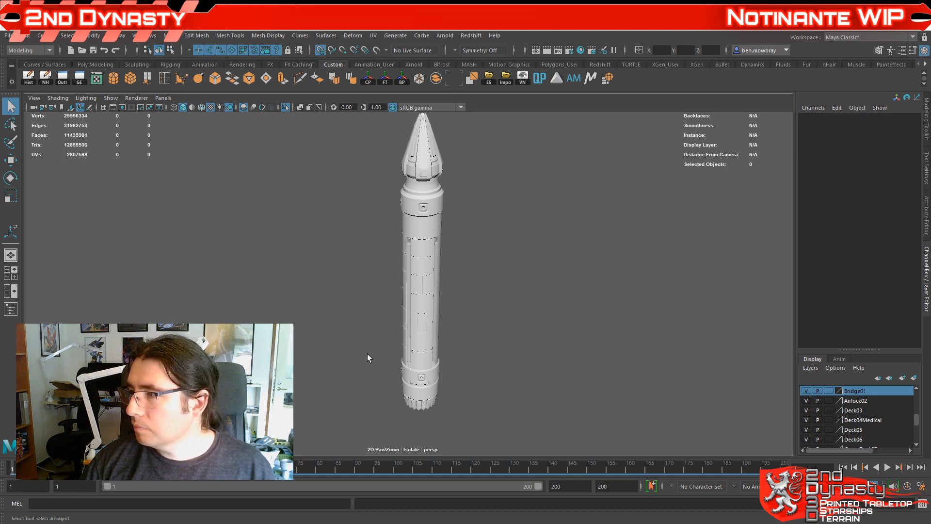
{"action": "scroll", "coordinate": [458, 258], "scroll_direction": "up", "scroll_amount": 3}
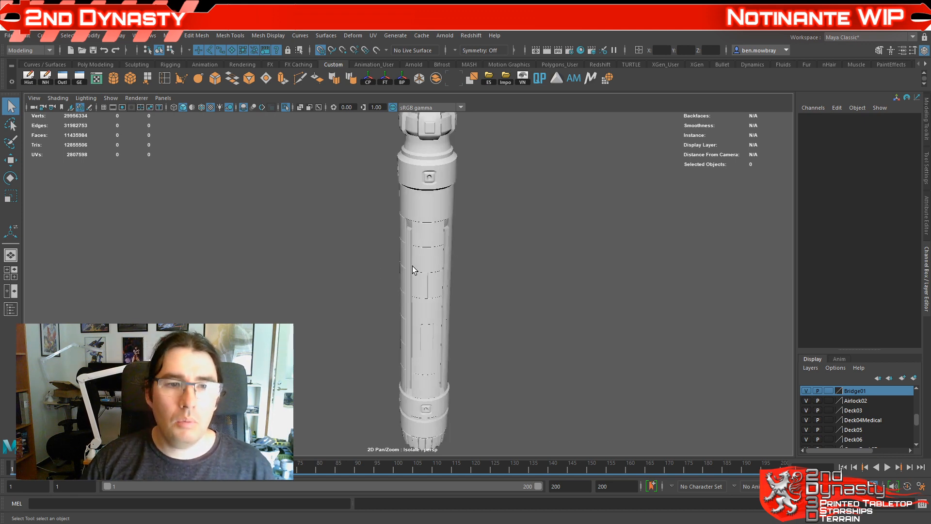
{"action": "left_click_drag", "start_coordinate": [412, 266], "coordinate": [377, 261], "text": "alt"}
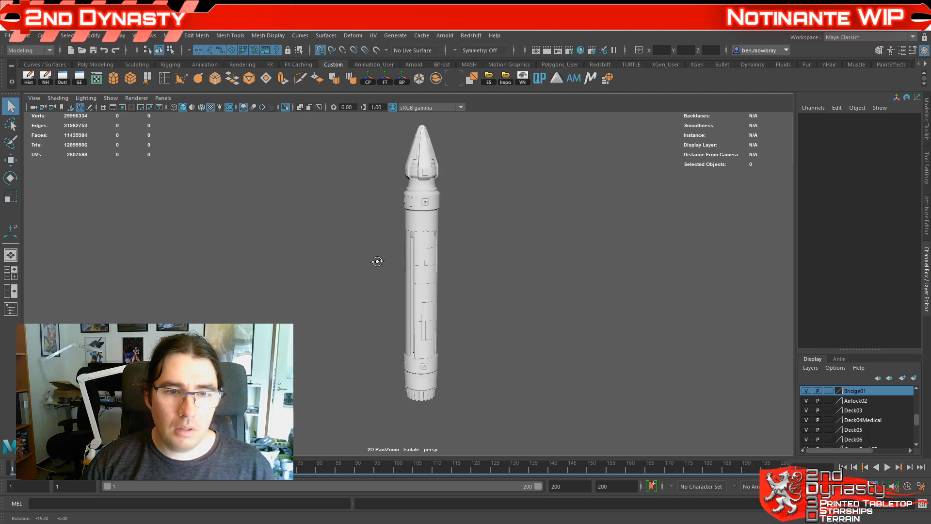
{"action": "scroll", "coordinate": [404, 290], "scroll_direction": "up", "scroll_amount": 6}
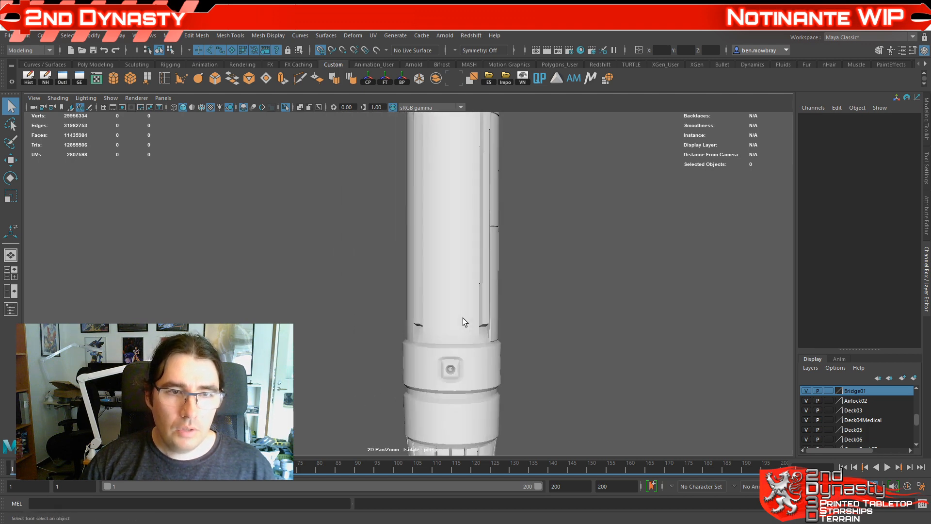
{"action": "scroll", "coordinate": [463, 318], "scroll_direction": "up", "scroll_amount": 1}
Step: Select the torpedo hard point's lowest hull-panel faces between the vertical grooves, just above the lower collar
{"action": "left_click", "coordinate": [463, 318]}
{"action": "left_click_drag", "start_coordinate": [491, 320], "coordinate": [659, 357], "text": "alt"}
{"action": "middle_click_drag", "start_coordinate": [428, 356], "coordinate": [436, 357], "text": "alt"}
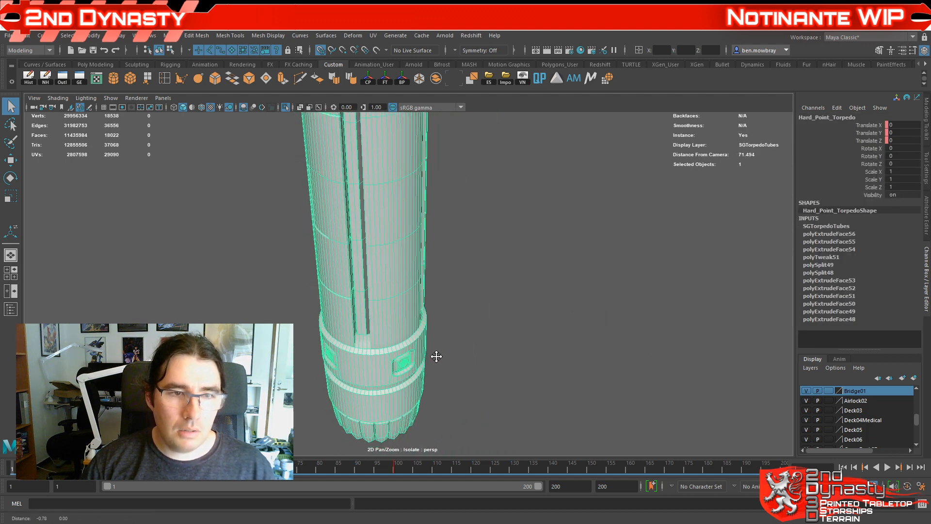
{"action": "scroll", "coordinate": [395, 353], "scroll_direction": "up", "scroll_amount": 4}
{"action": "right_click", "coordinate": [379, 310]}
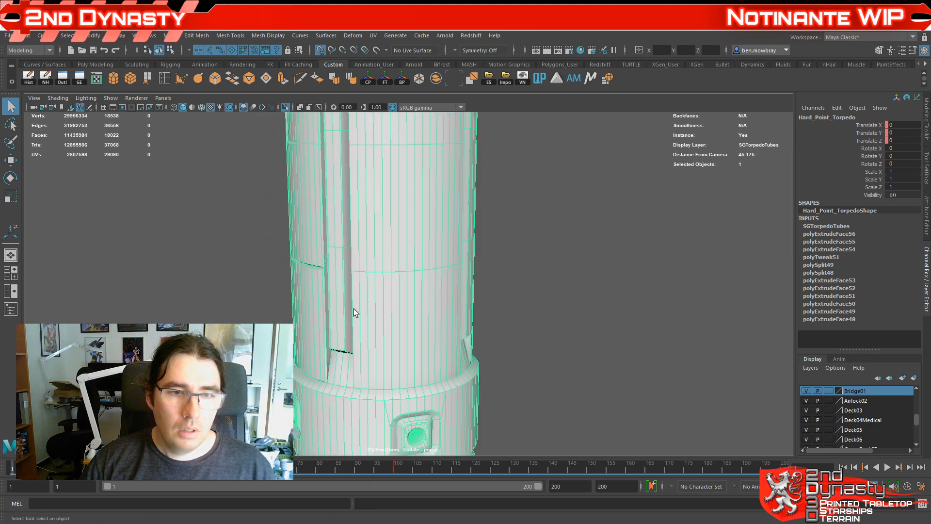
{"action": "double_click", "coordinate": [414, 309]}
{"action": "left_click_drag", "start_coordinate": [479, 308], "coordinate": [456, 327], "text": "alt"}
{"action": "left_click", "coordinate": [454, 330], "text": "shift"}
{"action": "left_click_drag", "start_coordinate": [523, 302], "coordinate": [437, 315], "text": "alt"}
{"action": "left_click", "coordinate": [461, 334], "text": "shift"}
{"action": "double_click", "coordinate": [466, 328], "text": "shift"}
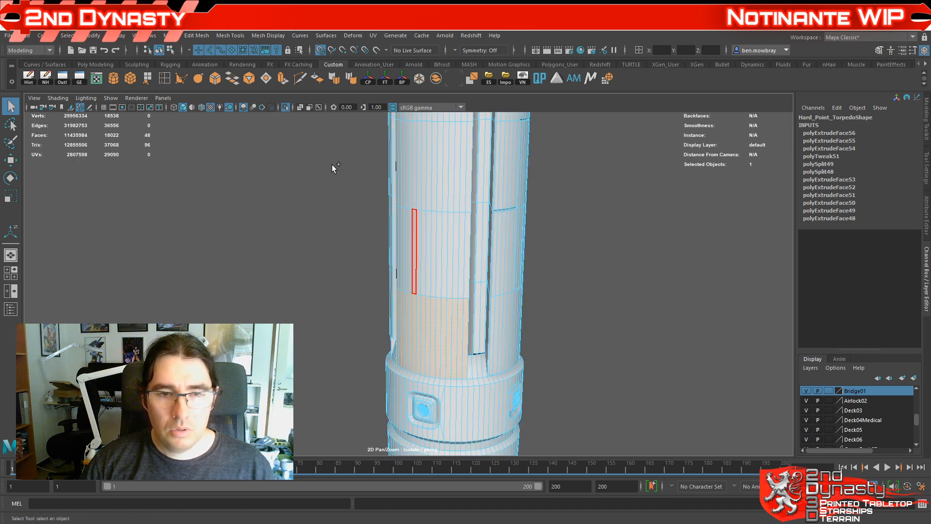
Step: Extrude the selected lowest panel faces with Local Translate Z 0.1
{"action": "key", "text": "ctrl+e"}
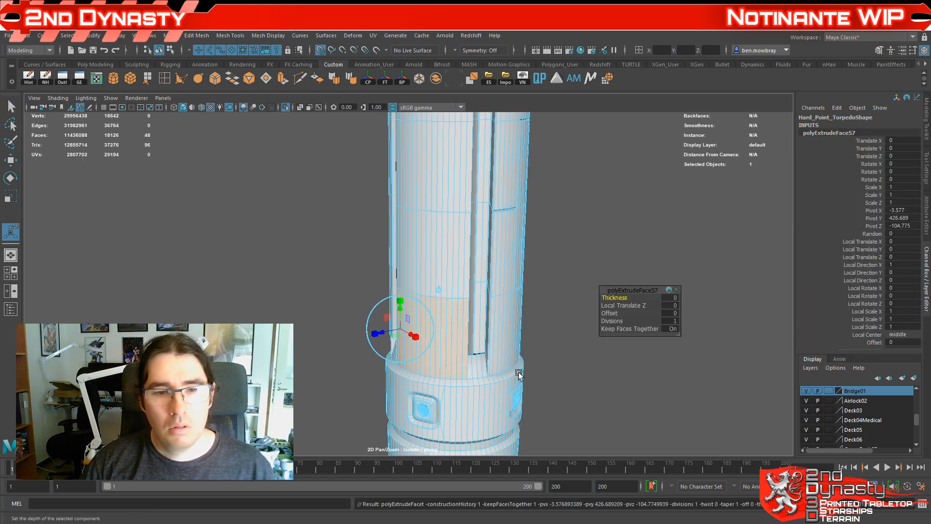
{"action": "left_click", "coordinate": [670, 304]}
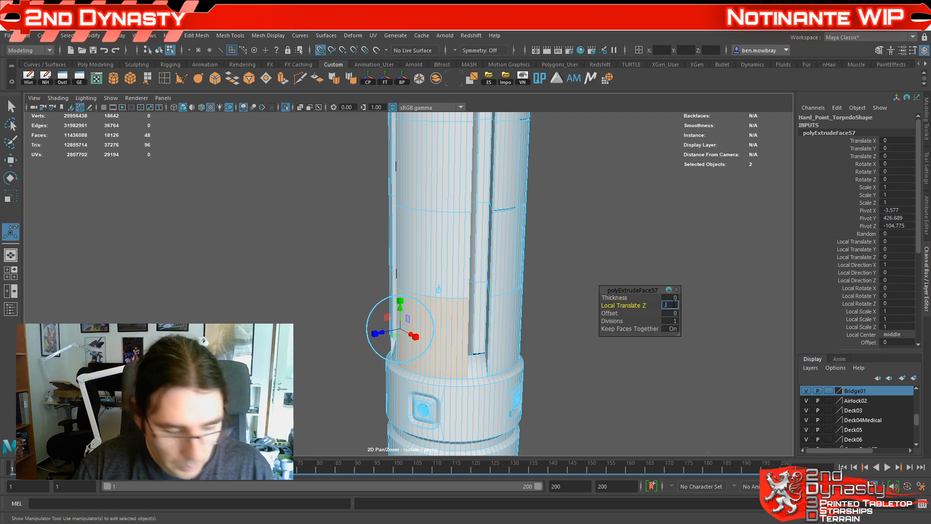
{"action": "type", "text": "0.1"}
{"action": "key", "text": "Tab"}
Step: Select staggered blocks of hull-panel faces in different rows around the lower body, between the vertical grooves
{"action": "left_click_drag", "start_coordinate": [724, 270], "coordinate": [413, 321], "text": "alt"}
{"action": "scroll", "coordinate": [412, 322], "scroll_direction": "up", "scroll_amount": 4}
{"action": "left_click", "coordinate": [405, 319]}
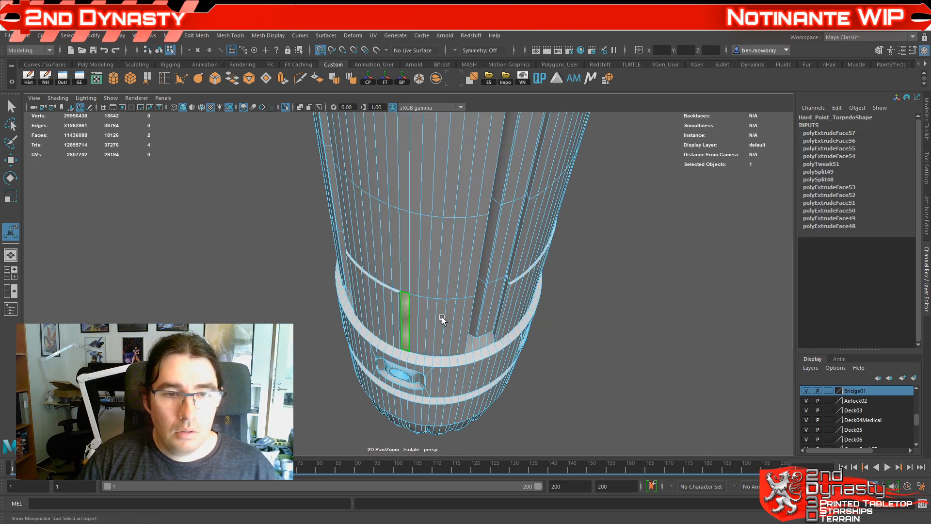
{"action": "double_click", "coordinate": [463, 319], "text": "shift"}
{"action": "left_click_drag", "start_coordinate": [515, 290], "coordinate": [488, 281], "text": "alt"}
{"action": "double_click", "coordinate": [467, 311], "text": "shift"}
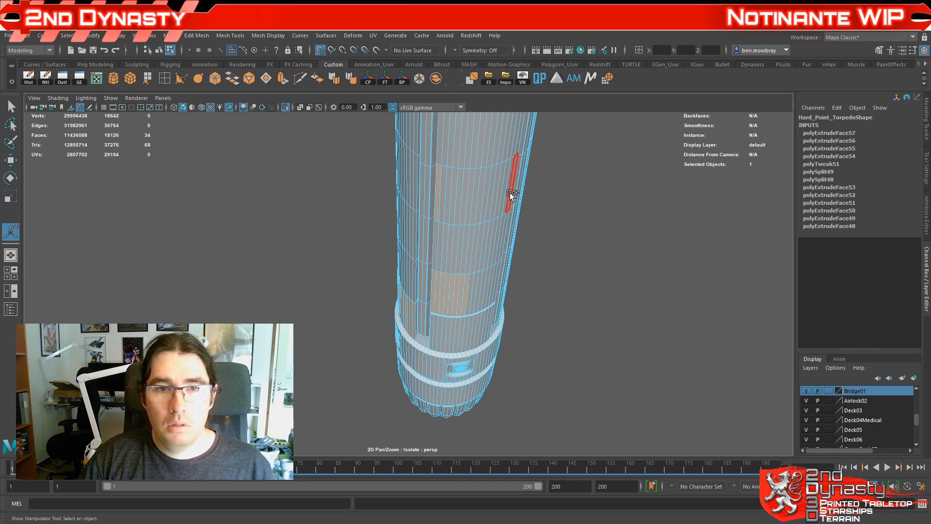
{"action": "left_click_drag", "start_coordinate": [411, 241], "coordinate": [446, 243], "text": "alt"}
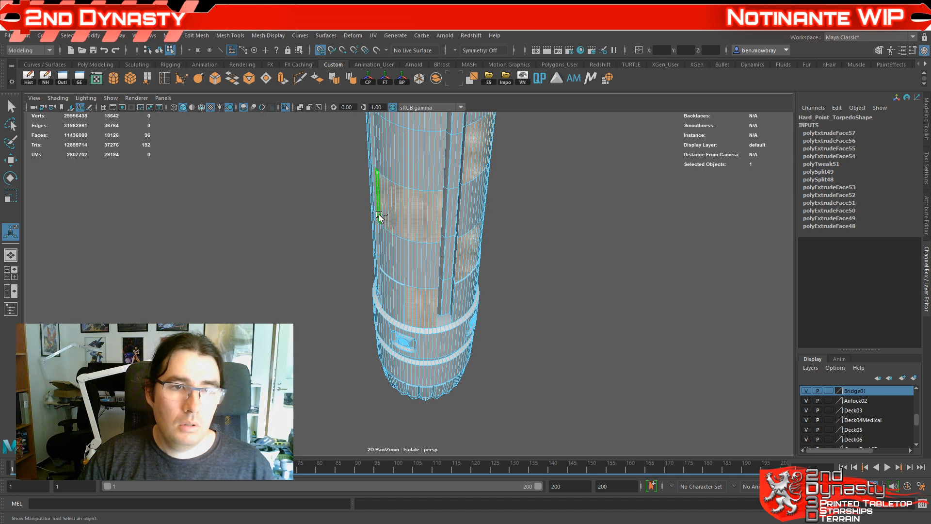
Step: Extrude the staggered panel faces with Local Translate Z 0.1 and offset 0.1
{"action": "key", "text": "ctrl+e"}
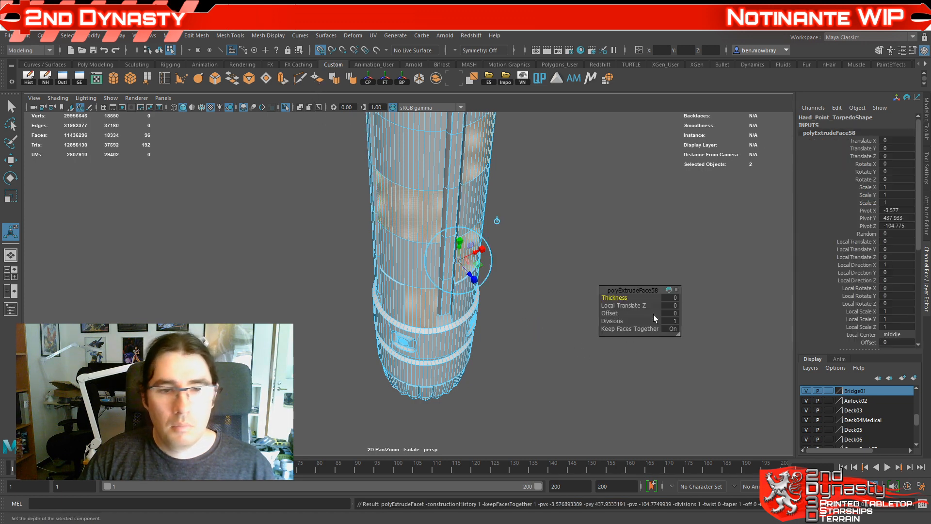
{"action": "left_click", "coordinate": [669, 304]}
{"action": "type", "text": ".1"}
{"action": "key", "text": "Tab"}
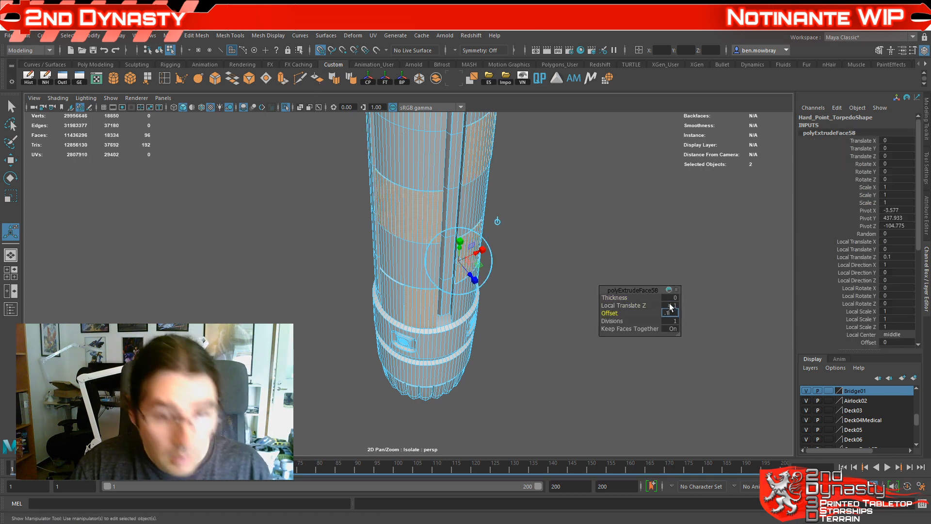
{"action": "type", "text": ".1"}
{"action": "key", "text": "Tab"}
Step: Select the full-width panel faces between two vertical grooves, in the second row above the lower collar
{"action": "left_click_drag", "start_coordinate": [533, 316], "coordinate": [565, 306], "text": "alt"}
{"action": "right_click_drag", "start_coordinate": [565, 305], "coordinate": [623, 318], "text": "alt"}
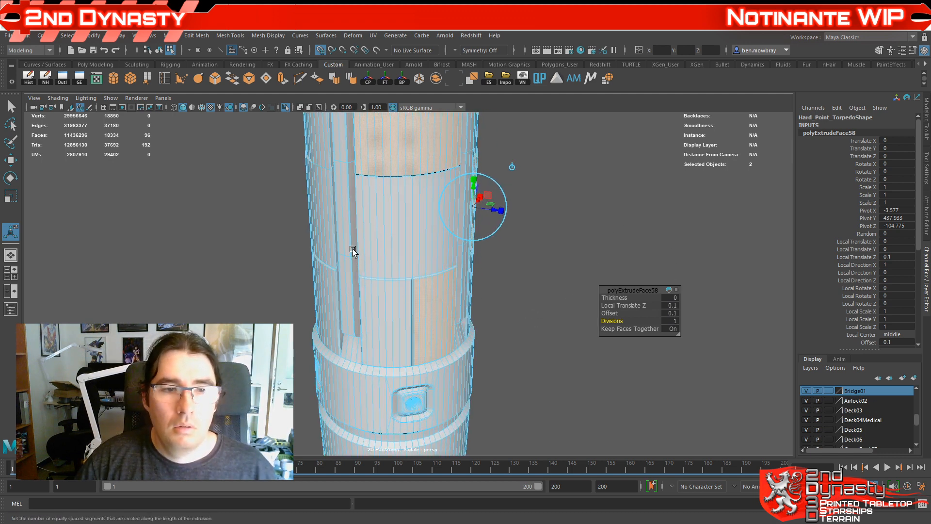
{"action": "left_click", "coordinate": [361, 248]}
{"action": "left_click_drag", "start_coordinate": [485, 259], "coordinate": [415, 257], "text": "alt"}
{"action": "left_click", "coordinate": [450, 253], "text": "shift"}
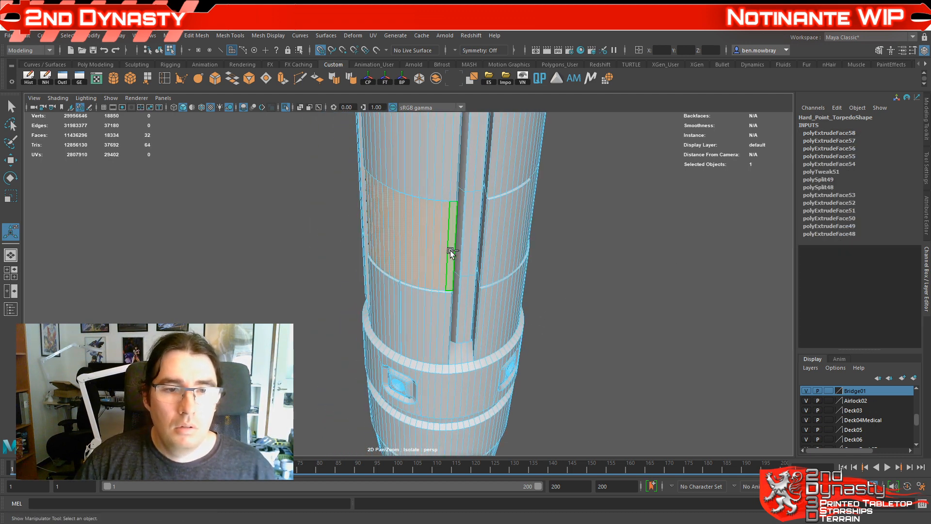
Step: Extrude the selected second-row panel with Local Translate Z 0.1 and offset 0.1
{"action": "key", "text": "ctrl+e"}
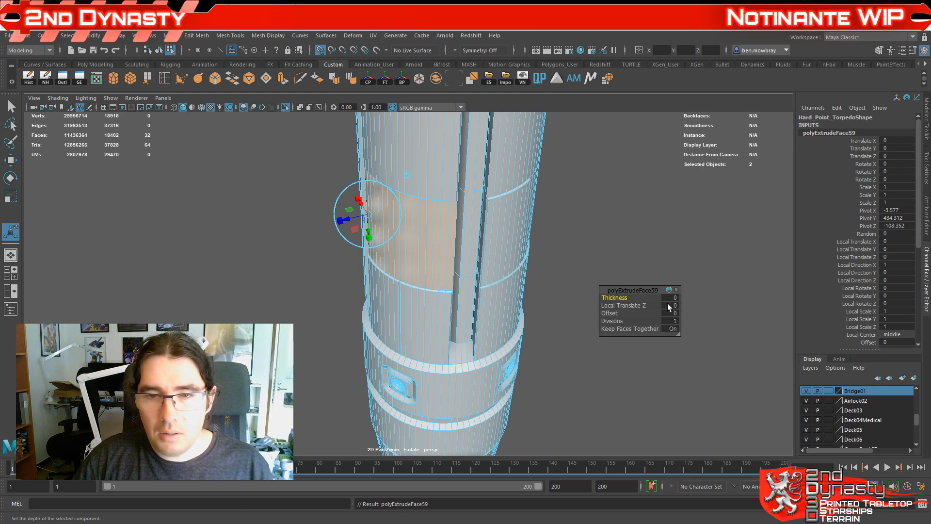
{"action": "type", "text": "0.1"}
{"action": "key", "text": "Tab"}
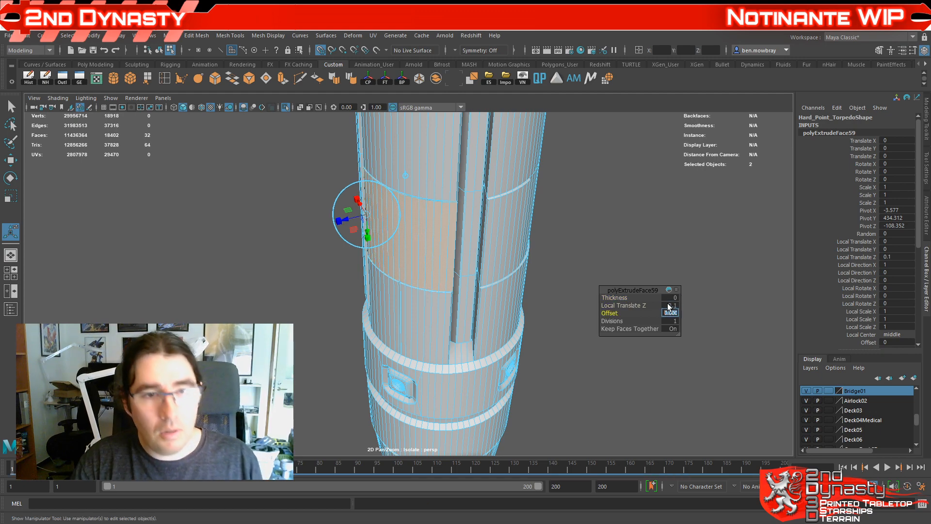
{"action": "type", "text": "0.1"}
{"action": "key", "text": "Tab"}
Step: Select the uppermost row of body panel faces between the vertical grooves, beside the grooves' upper ends
{"action": "left_click_drag", "start_coordinate": [660, 250], "coordinate": [379, 275], "text": "alt"}
{"action": "left_click", "coordinate": [381, 269]}
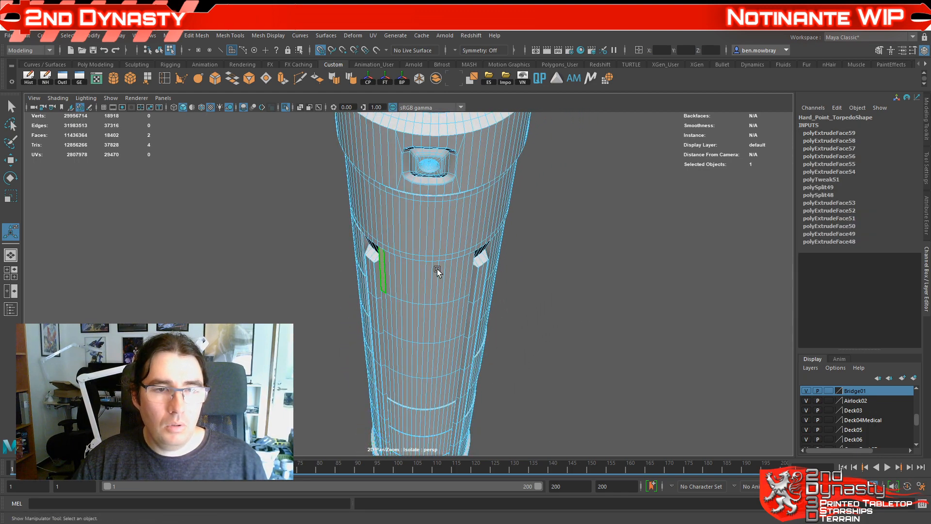
{"action": "left_click_drag", "start_coordinate": [470, 281], "coordinate": [379, 206], "text": "alt"}
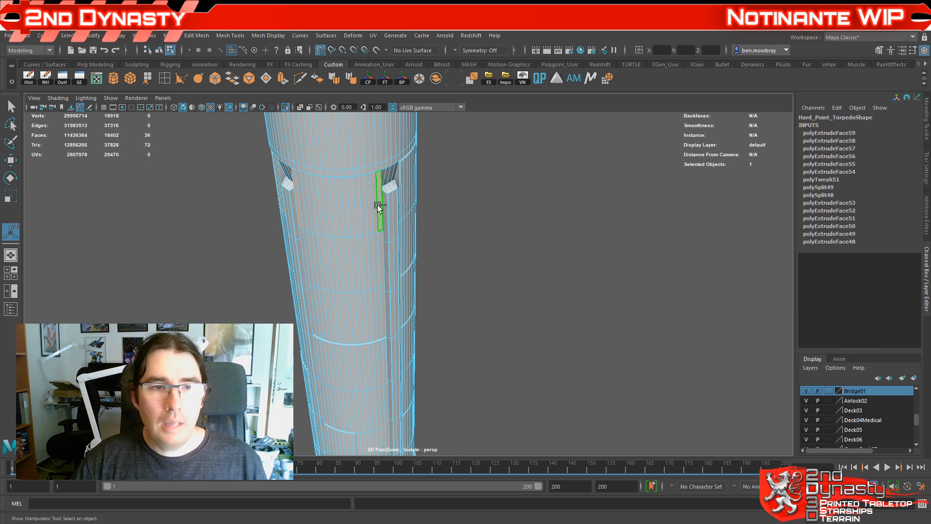
{"action": "left_click_drag", "start_coordinate": [396, 263], "coordinate": [479, 309], "text": "alt"}
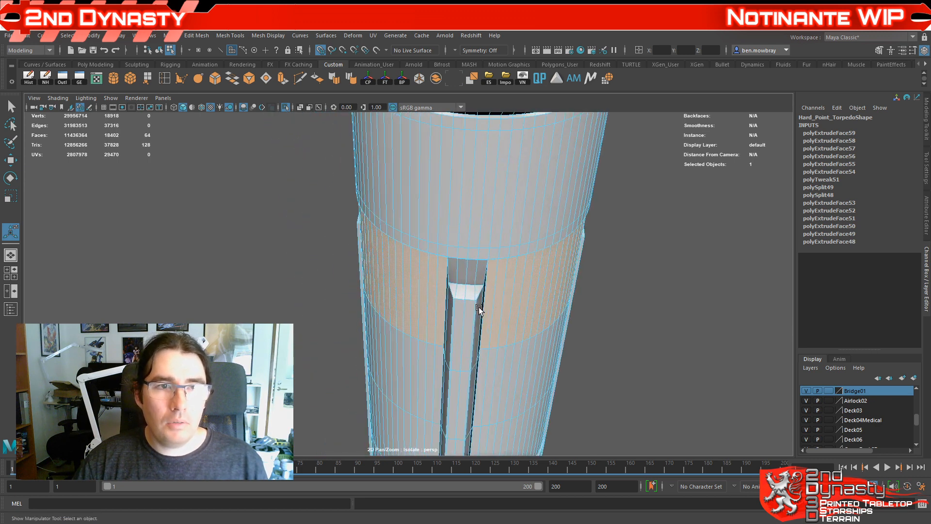
Step: Extrude the selected uppermost panel faces with Local Translate Z 0.1 and offset 0.1
{"action": "left_click", "coordinate": [280, 72]}
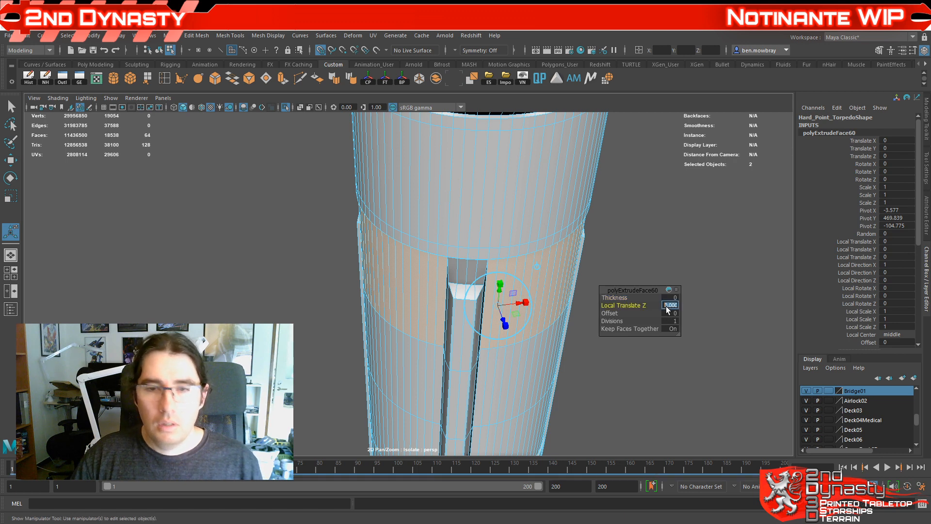
{"action": "type", "text": "-"}
{"action": "type", "text": "0.1"}
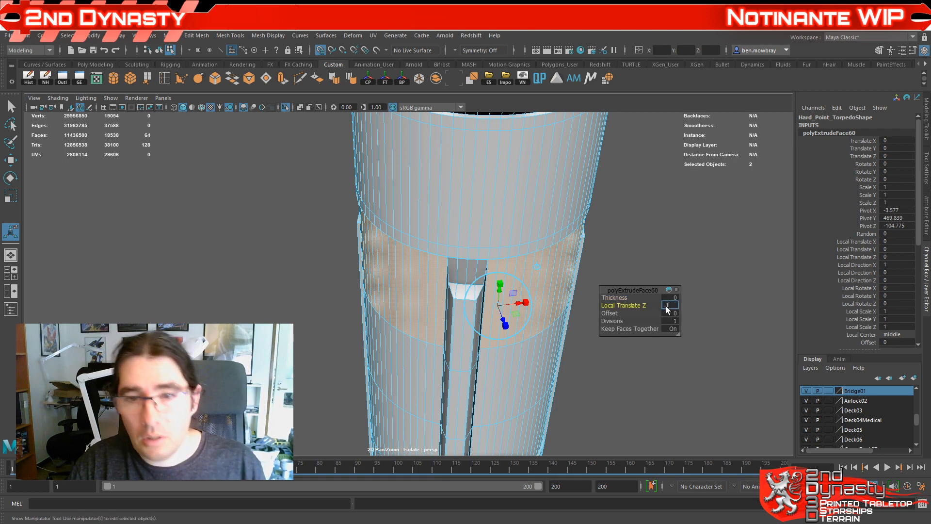
{"action": "key", "text": "Tab"}
{"action": "type", "text": "0.1"}
{"action": "key", "text": "Tab"}
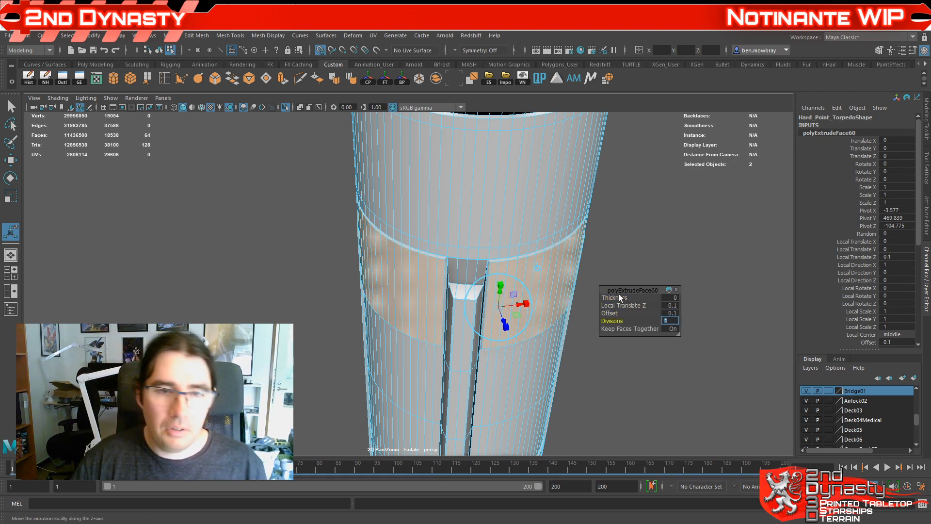
Step: Select the half-width panel faces between vertical grooves, in the second and fourth body rows below the upper ring
{"action": "left_click_drag", "start_coordinate": [569, 334], "coordinate": [603, 327], "text": "alt"}
{"action": "right_click_drag", "start_coordinate": [603, 327], "coordinate": [536, 319], "text": "alt"}
{"action": "left_click_drag", "start_coordinate": [536, 319], "coordinate": [544, 296], "text": "alt"}
{"action": "left_click", "coordinate": [473, 275]}
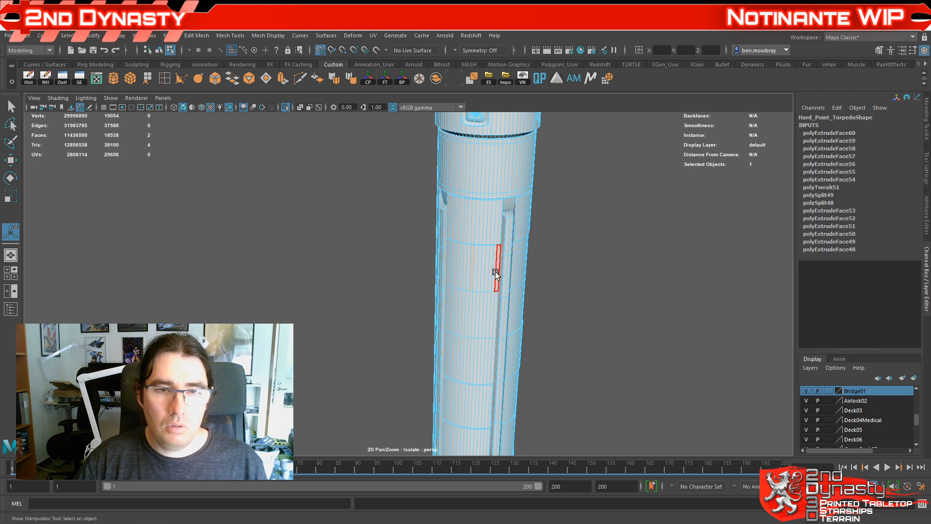
{"action": "left_click_drag", "start_coordinate": [496, 271], "coordinate": [560, 255], "text": "alt"}
{"action": "left_click_drag", "start_coordinate": [552, 299], "coordinate": [403, 298], "text": "alt"}
{"action": "left_click", "coordinate": [414, 297], "text": "shift"}
{"action": "left_click_drag", "start_coordinate": [496, 303], "coordinate": [532, 326], "text": "alt"}
{"action": "left_click", "coordinate": [378, 296], "text": "shift"}
{"action": "double_click", "coordinate": [377, 295], "text": "shift"}
{"action": "scroll", "coordinate": [437, 303], "scroll_direction": "down", "scroll_amount": 5}
{"action": "left_click", "coordinate": [535, 325], "text": "shift"}
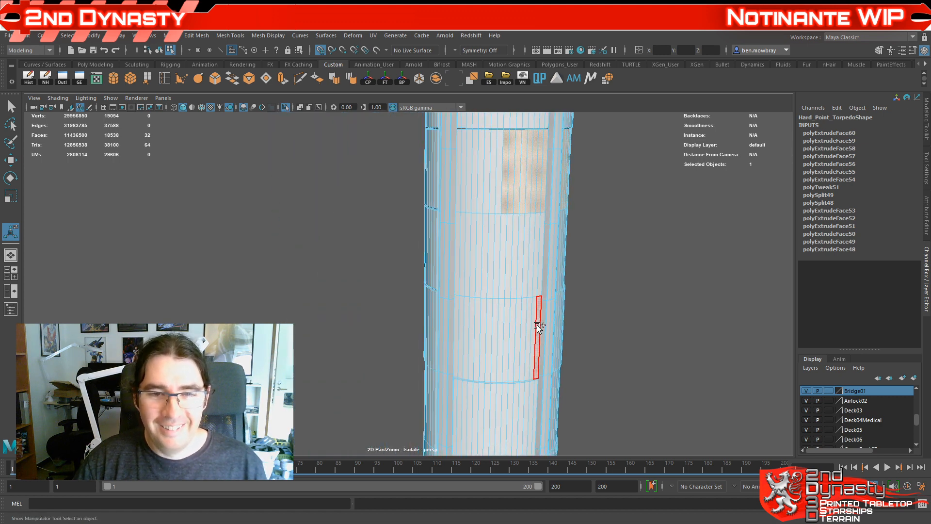
{"action": "left_click", "coordinate": [505, 339], "text": "shift"}
Step: Add a full-width panel and the half-width panel below it to the selection, and extrude with Local Translate Z 0.1 and offset 0.1
{"action": "left_click_drag", "start_coordinate": [505, 340], "coordinate": [433, 315], "text": "alt"}
{"action": "scroll", "coordinate": [435, 319], "scroll_direction": "up", "scroll_amount": 5}
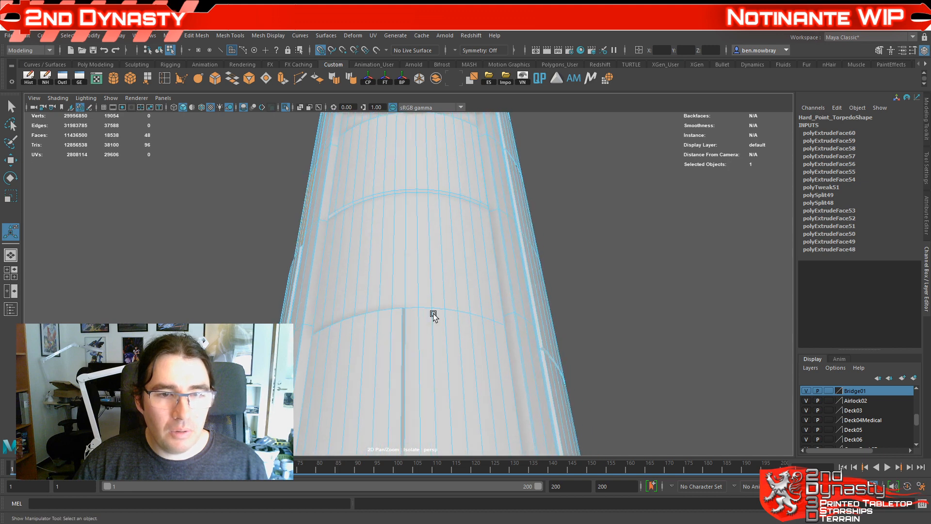
{"action": "double_click", "coordinate": [324, 310], "text": "shift"}
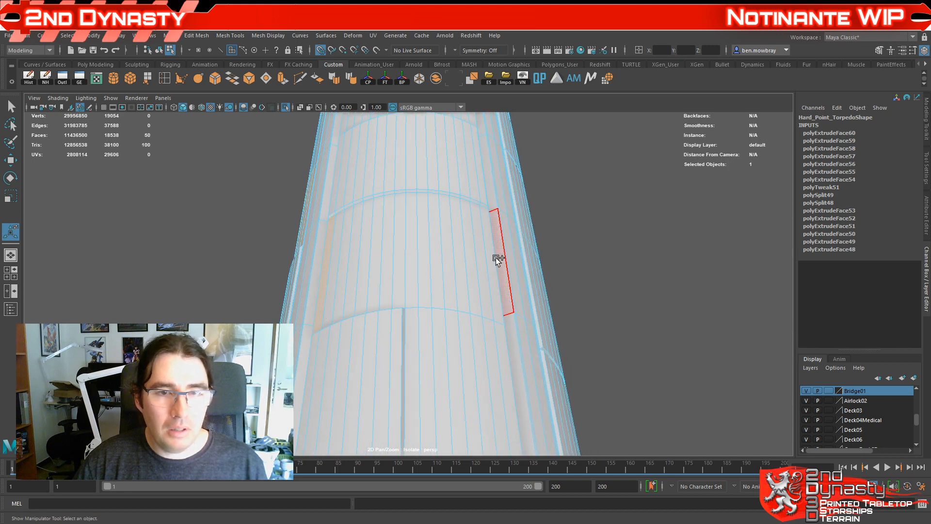
{"action": "left_click", "coordinate": [417, 346], "text": "shift"}
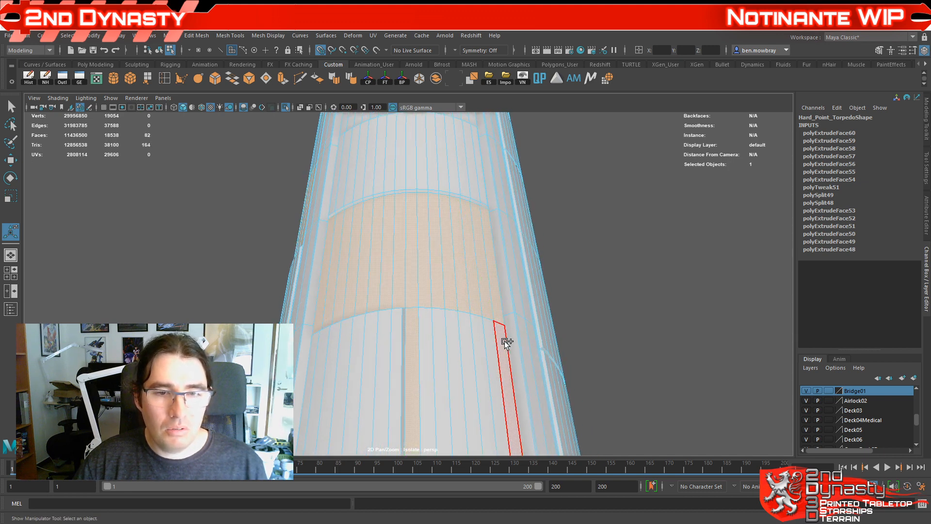
{"action": "double_click", "coordinate": [505, 341], "text": "shift"}
{"action": "left_click", "coordinate": [284, 80]}
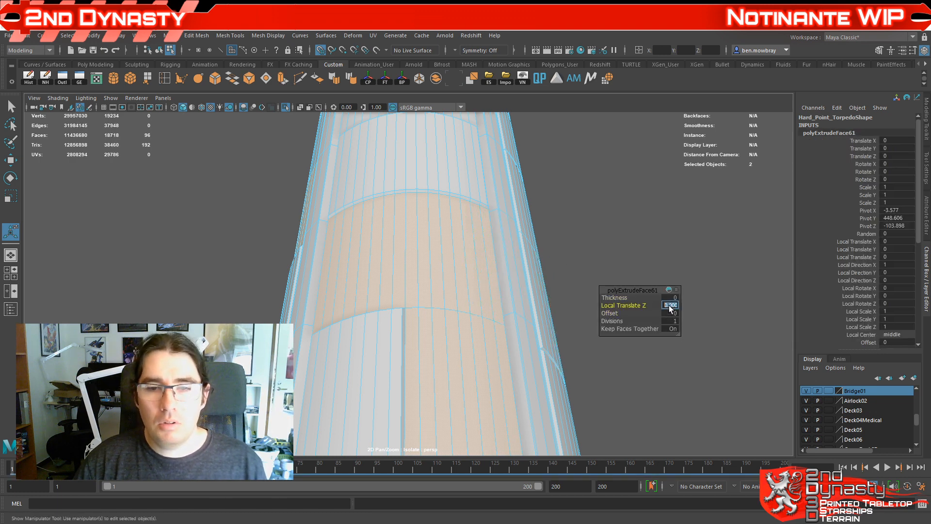
{"action": "left_click", "coordinate": [670, 305]}
{"action": "type", "text": "0.1"}
{"action": "key", "text": "Tab"}
{"action": "type", "text": "0.1"}
{"action": "key", "text": "Tab"}
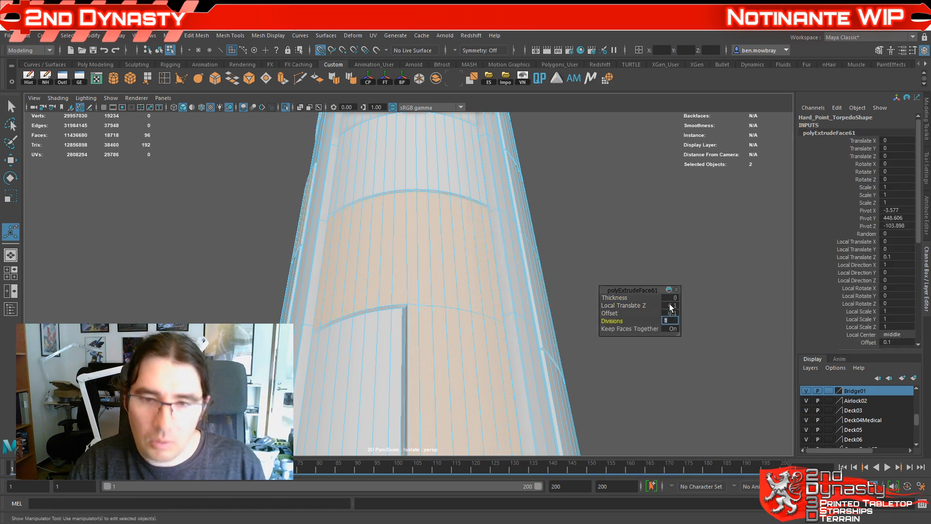
Step: Extrude the remaining second-row half panel and the full-width panel below it with Local Translate Z 0.1 and offset 0.1
{"action": "right_click_drag", "start_coordinate": [577, 271], "coordinate": [469, 231], "text": "alt"}
{"action": "left_click_drag", "start_coordinate": [470, 231], "coordinate": [447, 293], "text": "alt"}
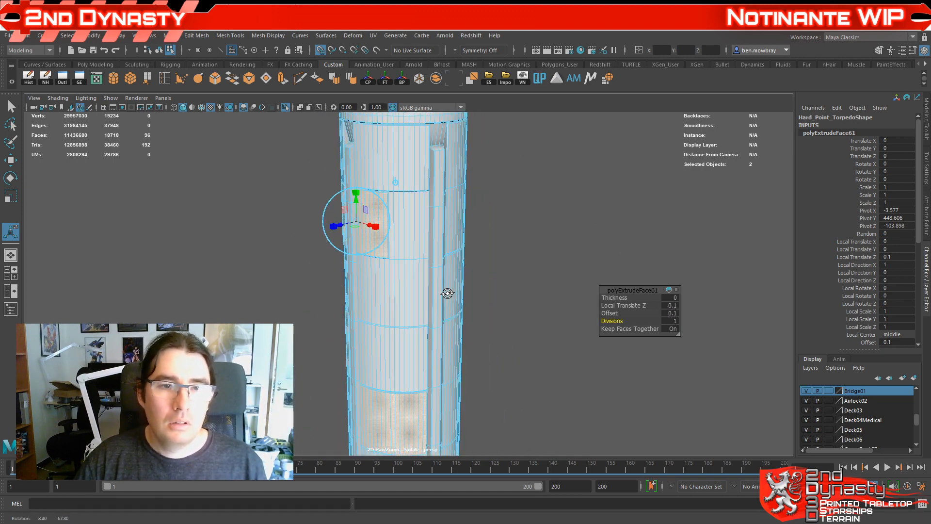
{"action": "left_click", "coordinate": [393, 252]}
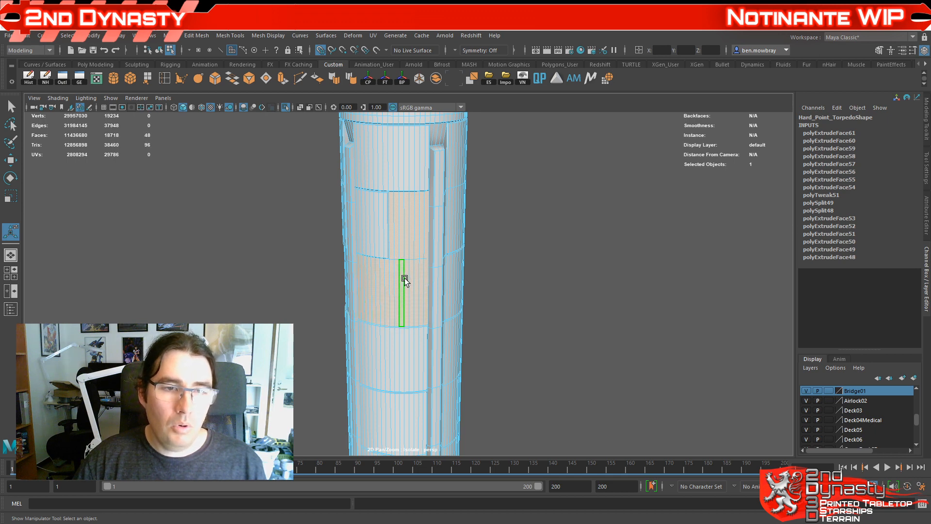
{"action": "left_click", "coordinate": [676, 306]}
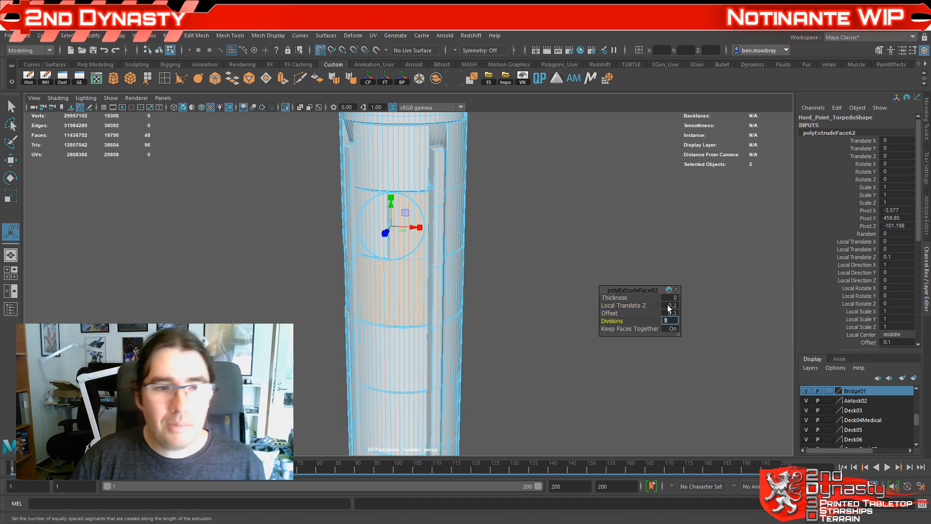
Step: Extrude the full-width third-row panel between the two raised half-width panels with Local Translate Z 0.1 and offset 0.1
{"action": "left_click_drag", "start_coordinate": [281, 263], "coordinate": [439, 277], "text": "alt"}
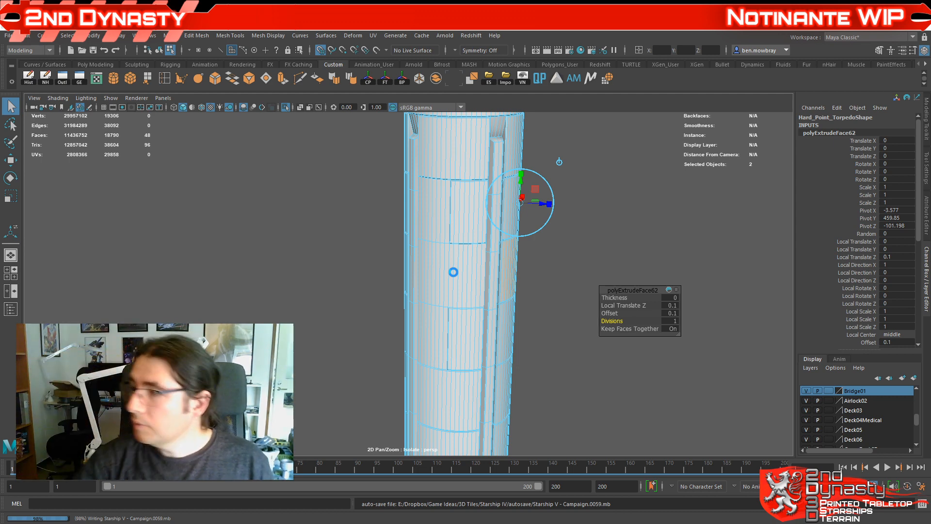
{"action": "scroll", "coordinate": [453, 271], "scroll_direction": "up", "scroll_amount": 5}
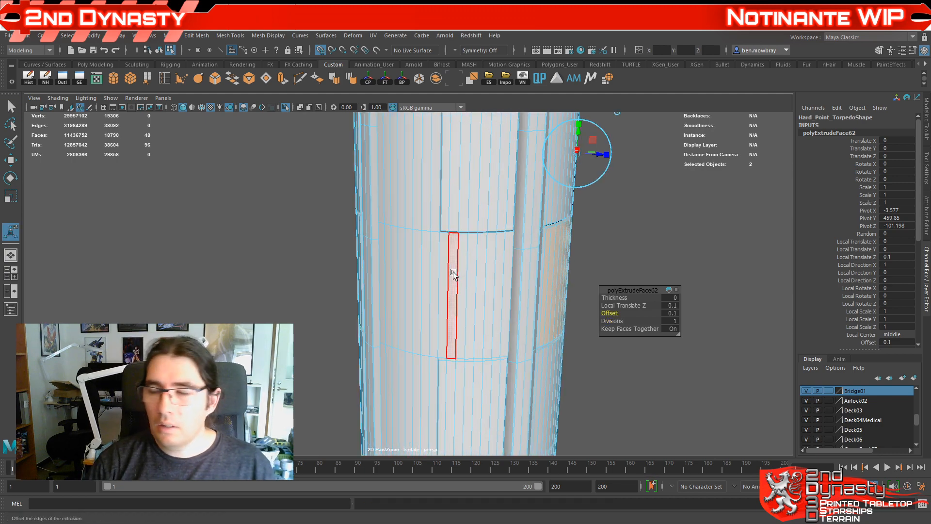
{"action": "scroll", "coordinate": [459, 257], "scroll_direction": "down", "scroll_amount": 4}
{"action": "left_click_drag", "start_coordinate": [463, 263], "coordinate": [493, 297], "text": "alt"}
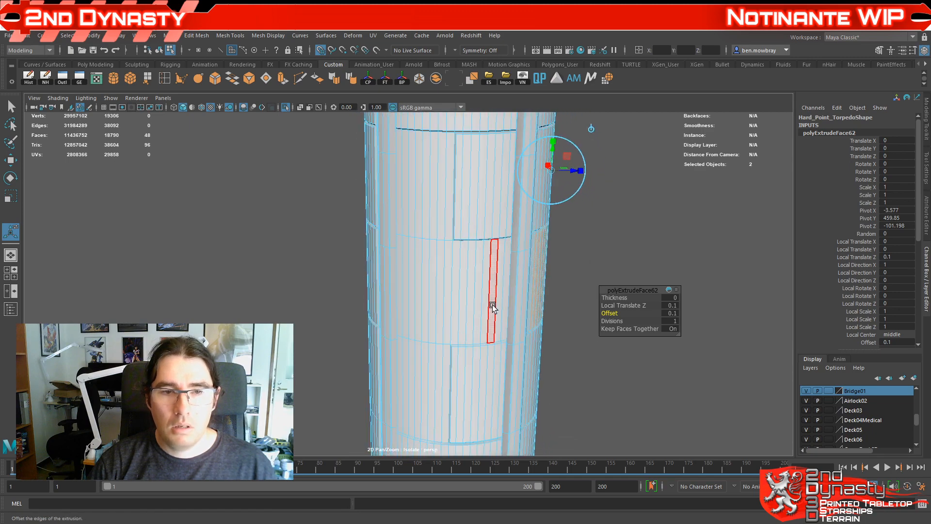
{"action": "left_click", "coordinate": [505, 291]}
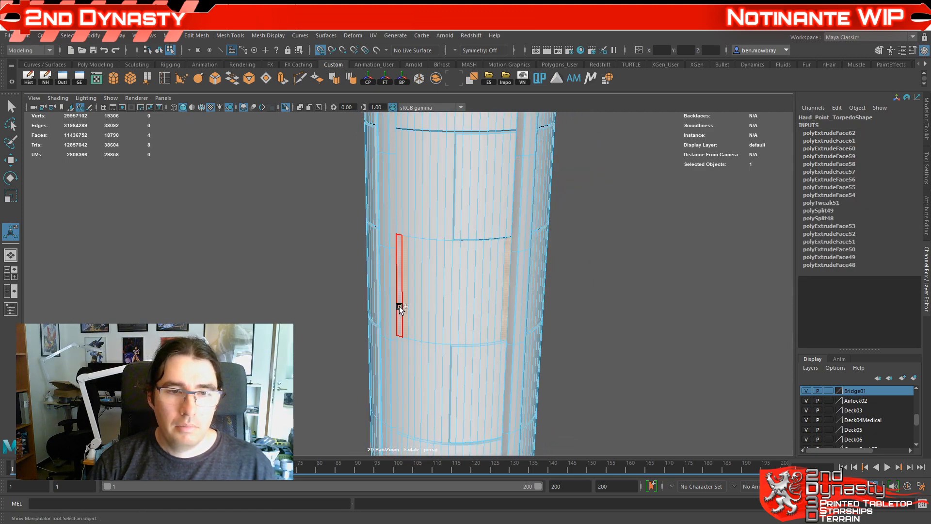
{"action": "left_click", "coordinate": [405, 306], "text": "shift"}
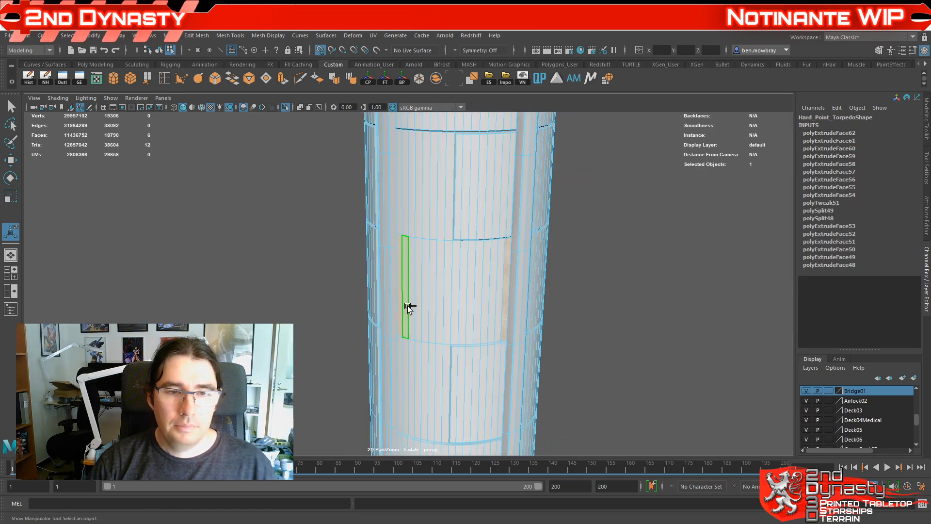
{"action": "double_click", "coordinate": [500, 310], "text": "shift"}
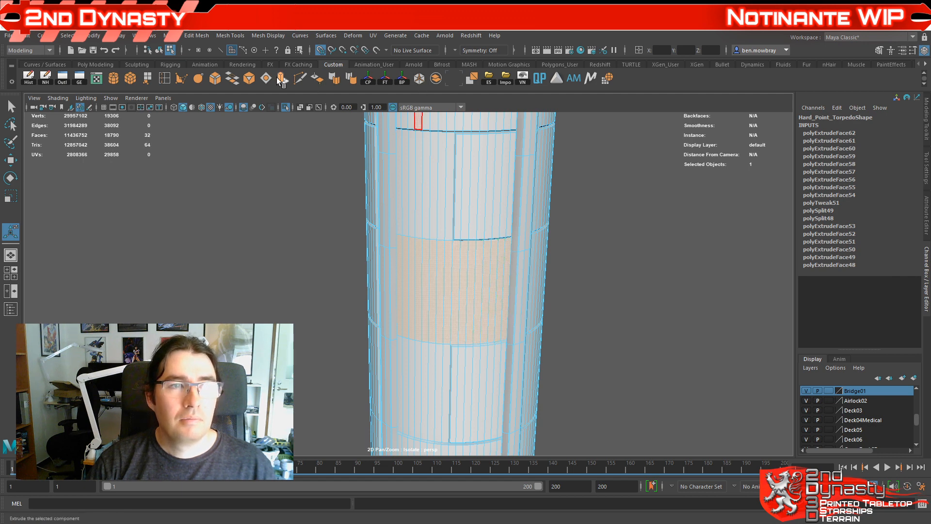
{"action": "key", "text": "ctrl+e"}
{"action": "left_click", "coordinate": [671, 305]}
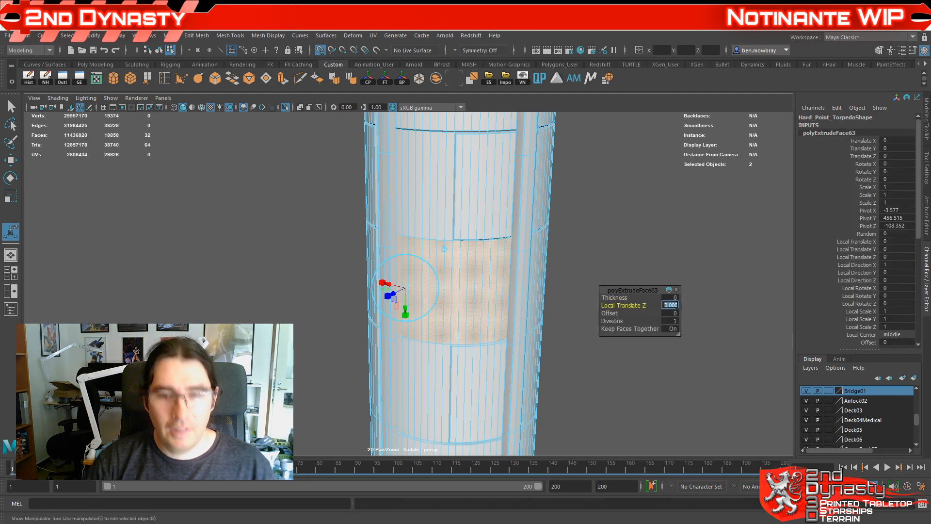
{"action": "type", "text": "0.1"}
{"action": "key", "text": "Tab"}
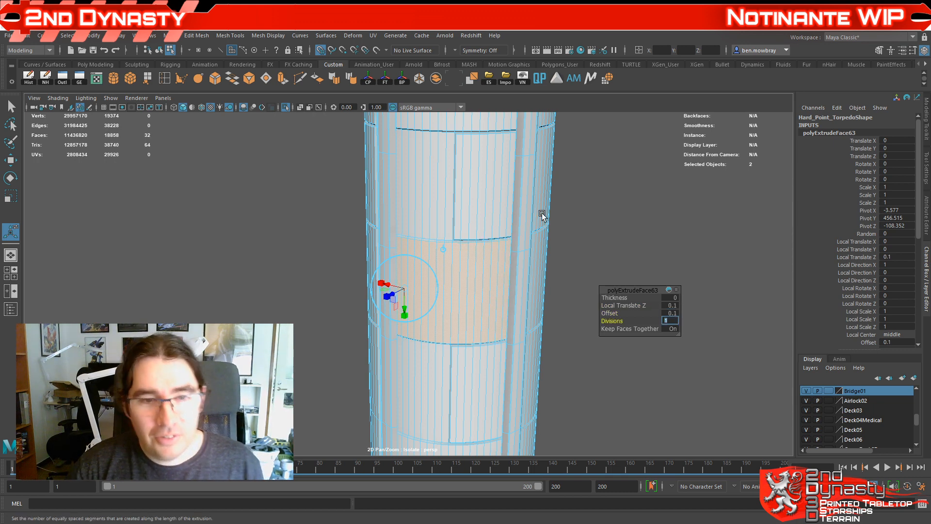
Step: Extrude the flat half of the second-row panel, beside the raised half, with Local Translate Z 0.1 and offset 0.1
{"action": "left_click", "coordinate": [446, 216]}
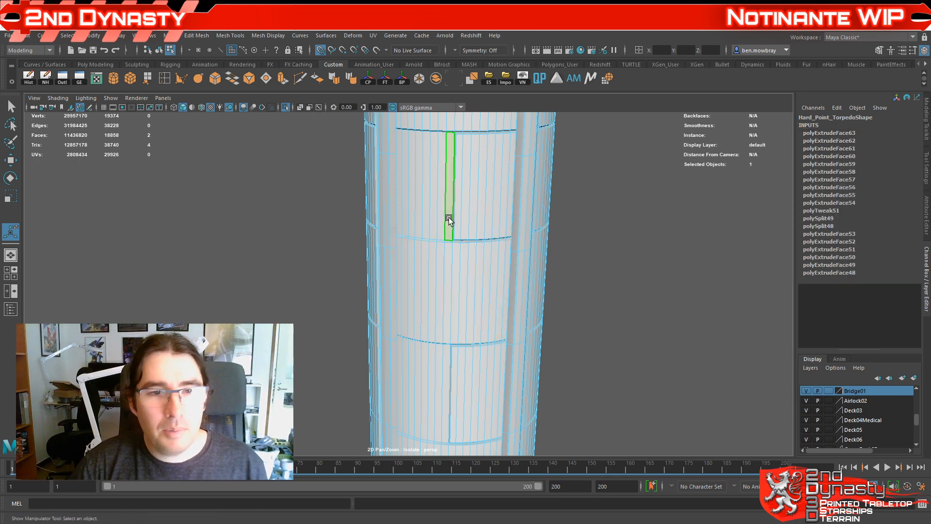
{"action": "double_click", "coordinate": [402, 221], "text": "shift"}
{"action": "key", "text": "ctrl+e"}
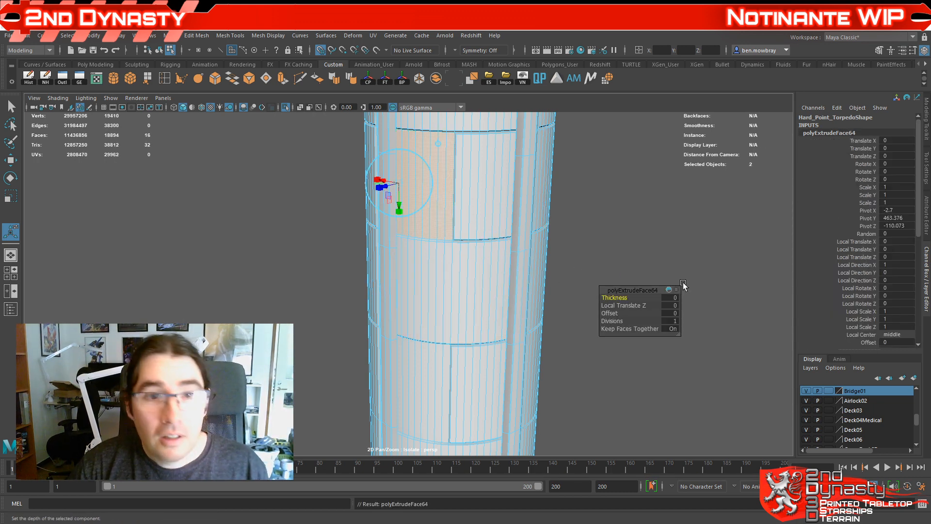
{"action": "left_click", "coordinate": [670, 305]}
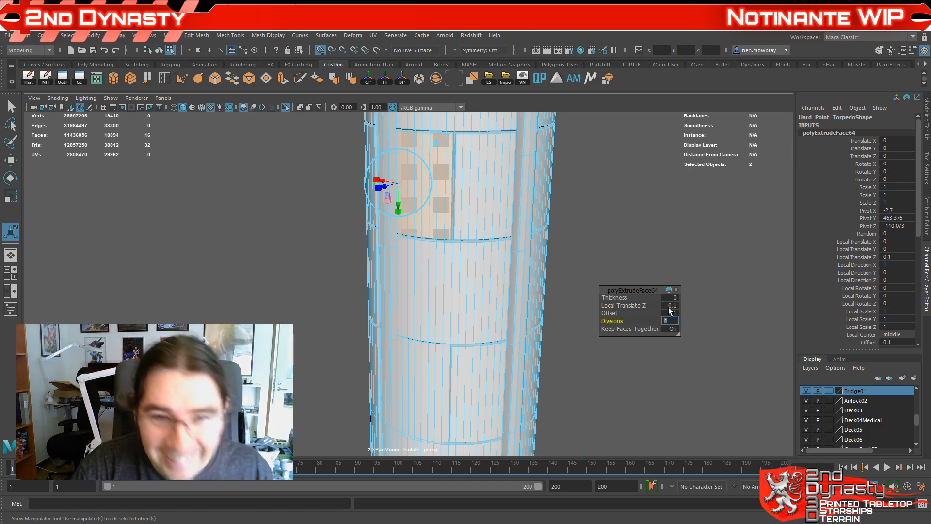
Step: Extrude the flat half of the fourth-row panel, beside the raised half, with Local Translate Z 0.1 and offset 0.1
{"action": "left_click", "coordinate": [447, 390]}
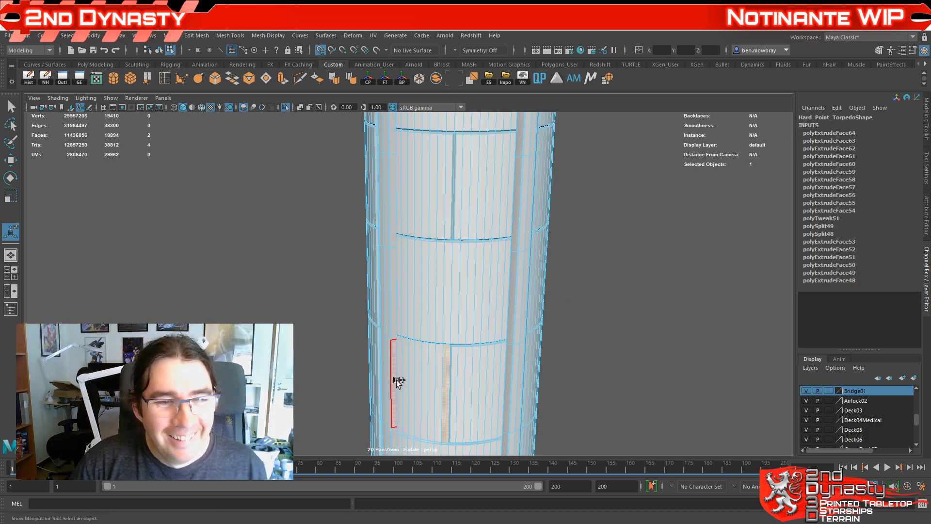
{"action": "double_click", "coordinate": [399, 379], "text": "shift"}
{"action": "key", "text": "ctrl+e"}
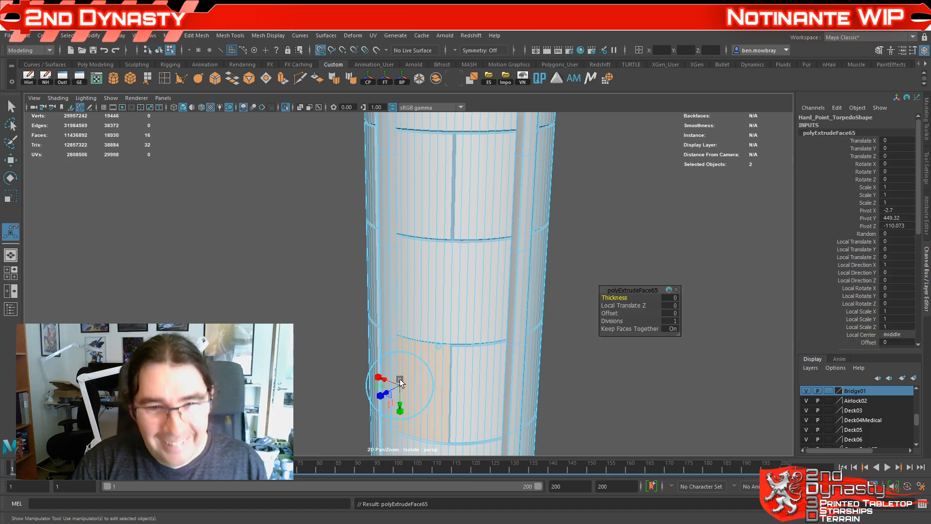
{"action": "left_click", "coordinate": [670, 304]}
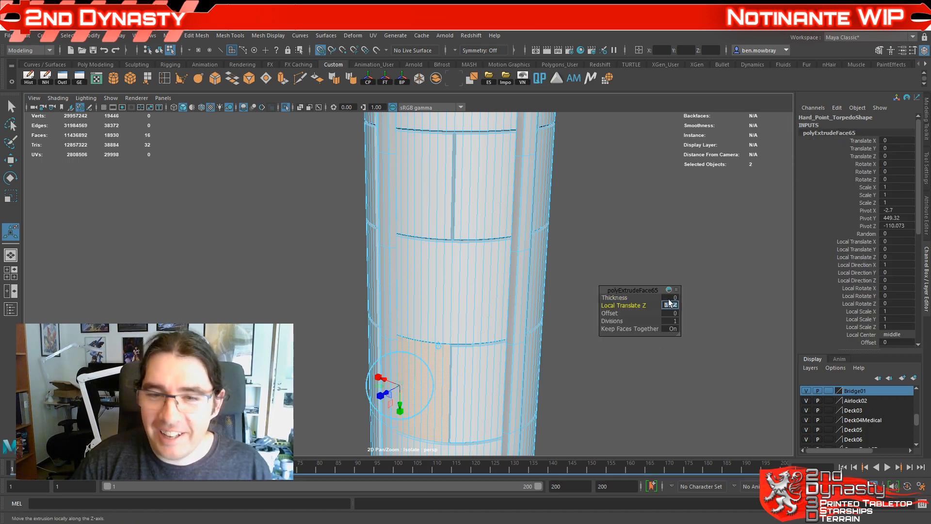
{"action": "type", "text": "0.1"}
{"action": "key", "text": "Tab"}
Step: Return the torpedo hard point to object mode, deselect it, and examine its panel detail from all sides
{"action": "left_click_drag", "start_coordinate": [582, 272], "coordinate": [552, 238], "text": "alt"}
{"action": "middle_click_drag", "start_coordinate": [503, 331], "coordinate": [459, 238], "text": "alt"}
{"action": "scroll", "coordinate": [456, 241], "scroll_direction": "up", "scroll_amount": 4}
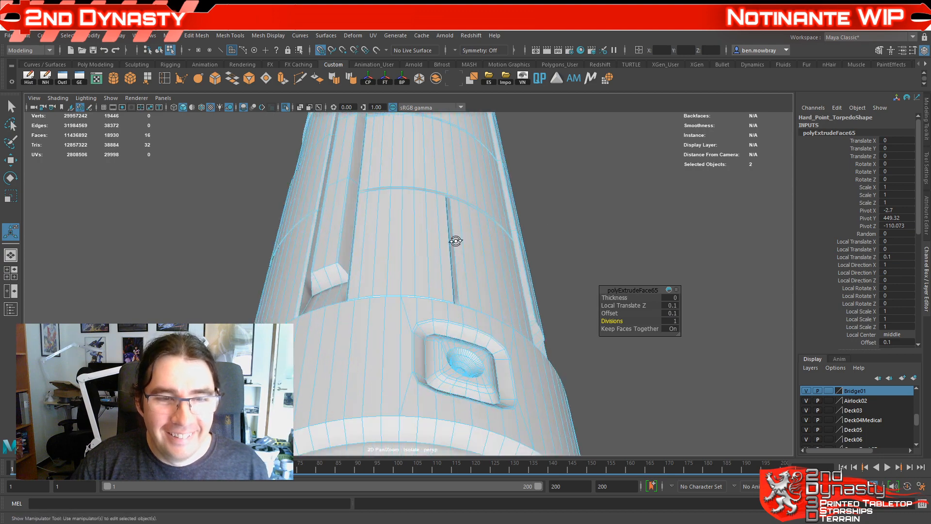
{"action": "left_click_drag", "start_coordinate": [455, 241], "coordinate": [474, 303], "text": "alt"}
{"action": "scroll", "coordinate": [418, 258], "scroll_direction": "down", "scroll_amount": 5}
{"action": "left_click", "coordinate": [415, 292]}
{"action": "scroll", "coordinate": [352, 261], "scroll_direction": "down", "scroll_amount": 5}
{"action": "middle_click_drag", "start_coordinate": [474, 304], "coordinate": [527, 330], "text": "alt"}
{"action": "scroll", "coordinate": [526, 329], "scroll_direction": "up", "scroll_amount": 3}
{"action": "left_click_drag", "start_coordinate": [527, 330], "coordinate": [419, 335], "text": "alt"}
{"action": "middle_click_drag", "start_coordinate": [420, 335], "coordinate": [474, 311], "text": "alt"}
{"action": "left_click_drag", "start_coordinate": [474, 312], "coordinate": [413, 319], "text": "alt"}
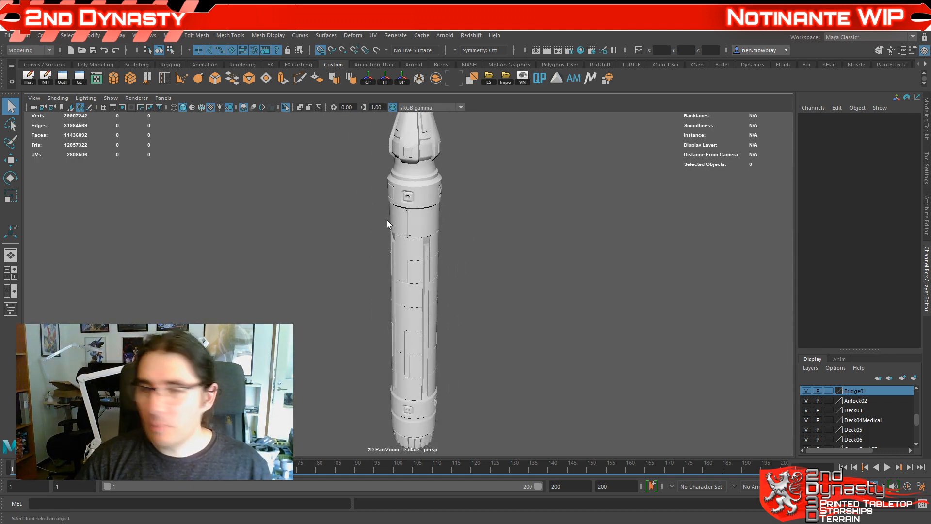
Step: Turn off isolate view to show the whole starship, and advance the hatch animation until the hard-point doors are open
{"action": "left_click_drag", "start_coordinate": [387, 220], "coordinate": [487, 270], "text": "alt"}
{"action": "key", "text": "ctrl+1"}
{"action": "scroll", "coordinate": [388, 235], "scroll_direction": "down", "scroll_amount": 5}
{"action": "right_click_drag", "start_coordinate": [487, 270], "coordinate": [450, 354], "text": "alt"}
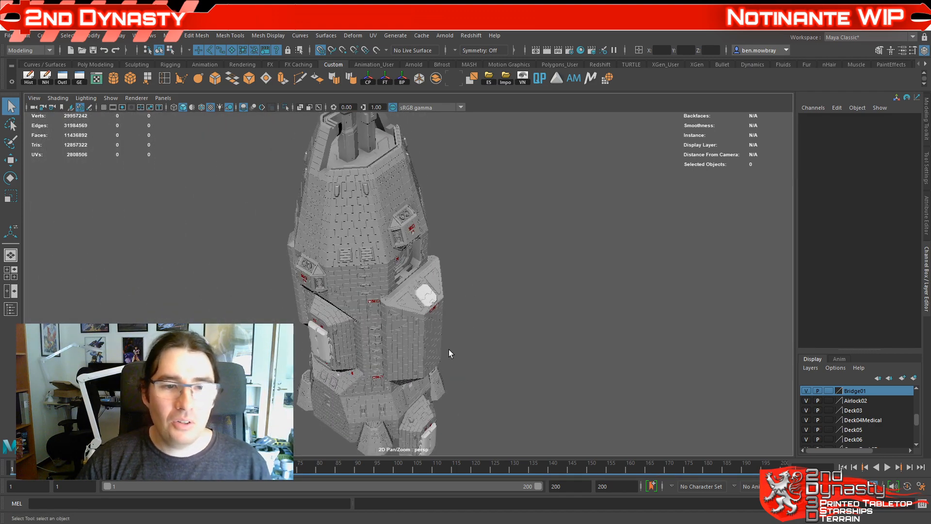
{"action": "key", "text": "alt+v"}
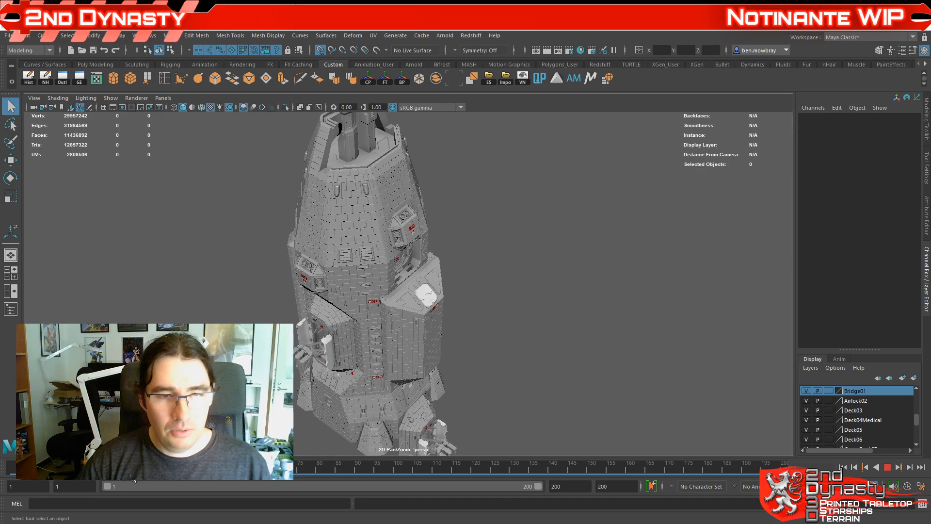
{"action": "left_click", "coordinate": [156, 470]}
Step: Examine the torpedo hard-point opening, its hatch doors in motion, and the surrounding starship hull
{"action": "right_click_drag", "start_coordinate": [408, 328], "coordinate": [531, 339], "text": "alt"}
{"action": "left_click_drag", "start_coordinate": [531, 340], "coordinate": [520, 327], "text": "alt"}
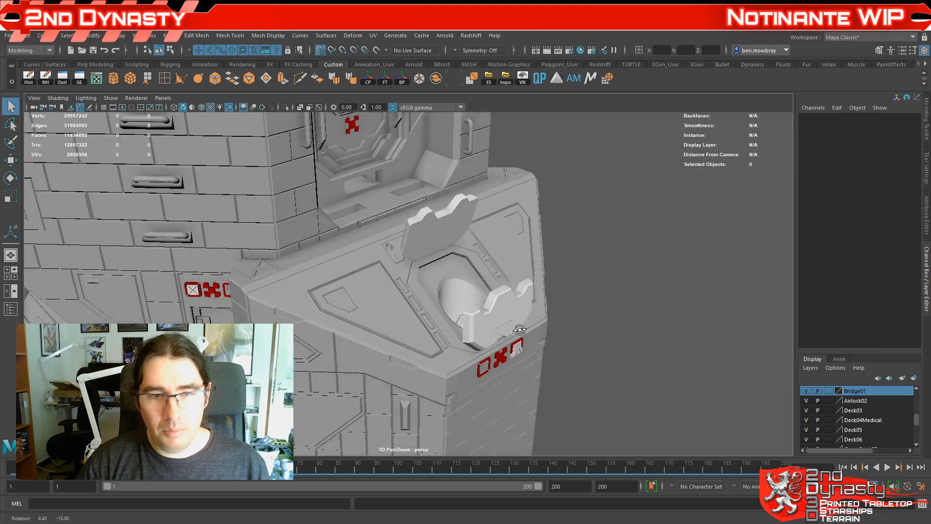
{"action": "scroll", "coordinate": [452, 269], "scroll_direction": "up", "scroll_amount": 5}
{"action": "scroll", "coordinate": [489, 263], "scroll_direction": "down", "scroll_amount": 6}
{"action": "scroll", "coordinate": [505, 277], "scroll_direction": "down", "scroll_amount": 8}
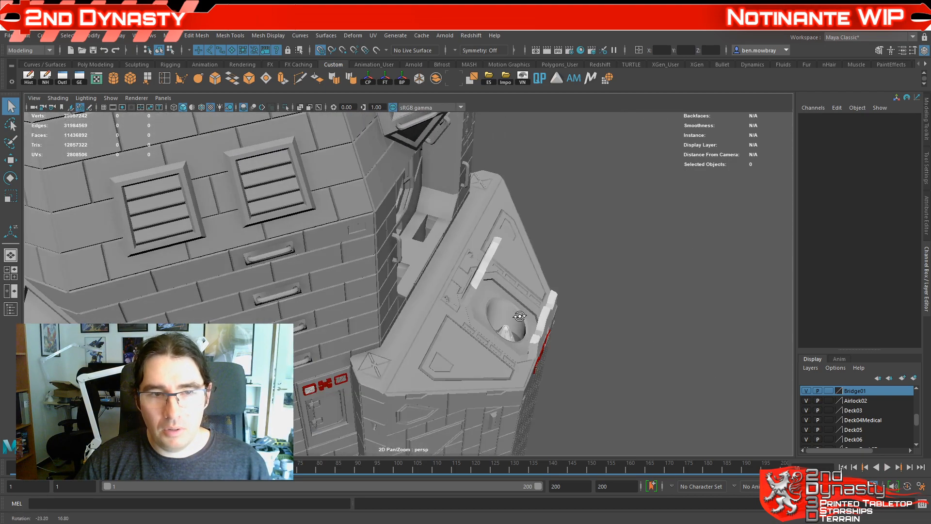
{"action": "mouse_move", "coordinate": [469, 371]}
{"action": "left_mouse_down", "text": "alt"}
{"action": "mouse_move", "coordinate": [470, 401]}
{"action": "mouse_move", "coordinate": [411, 373]}
{"action": "mouse_move", "coordinate": [413, 391]}
{"action": "left_mouse_up", "text": "alt"}
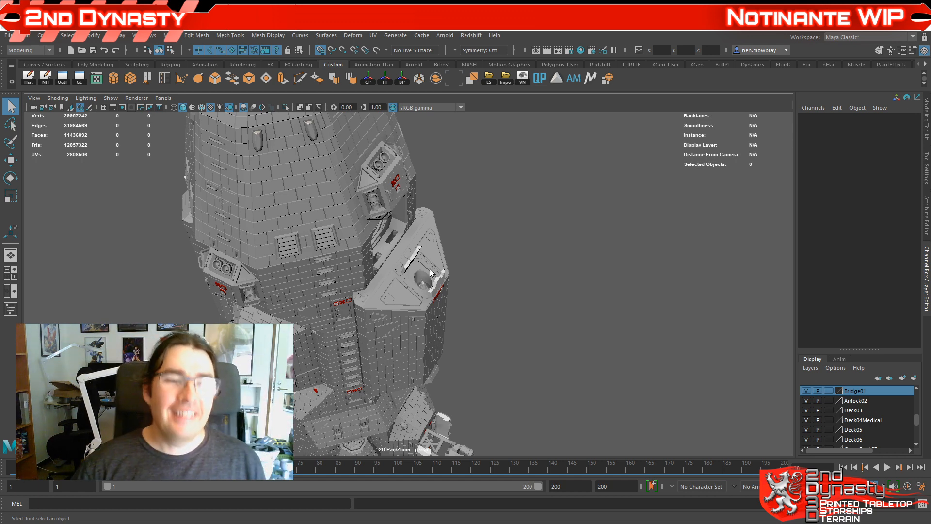
{"action": "left_click_drag", "start_coordinate": [505, 309], "coordinate": [486, 330], "text": "alt"}
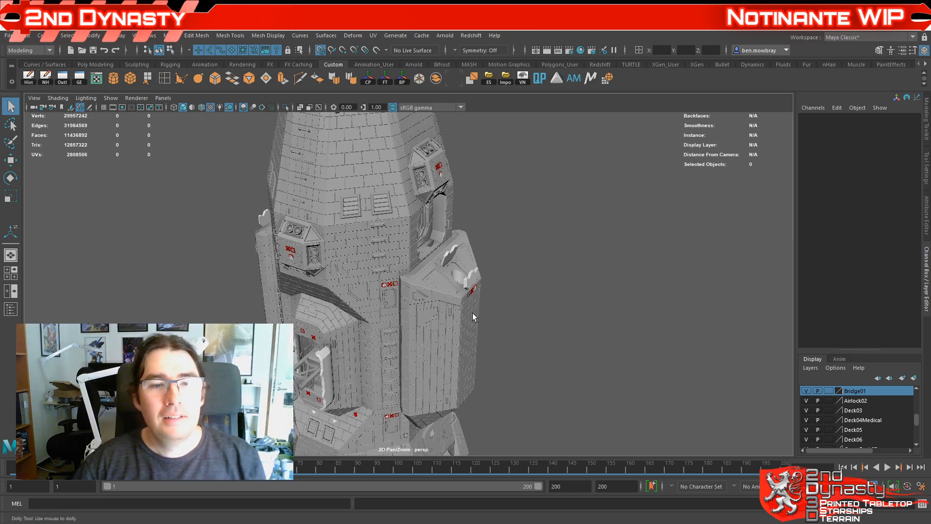
{"action": "left_click_drag", "start_coordinate": [472, 313], "coordinate": [508, 197], "text": "alt"}
{"action": "scroll", "coordinate": [488, 250], "scroll_direction": "down", "scroll_amount": 3}
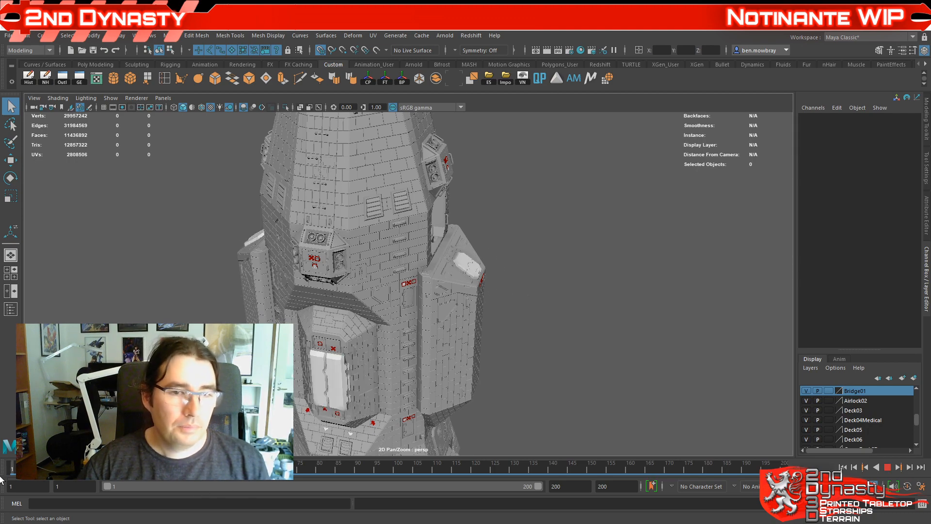
{"action": "left_click_drag", "start_coordinate": [475, 272], "coordinate": [514, 298], "text": "alt"}
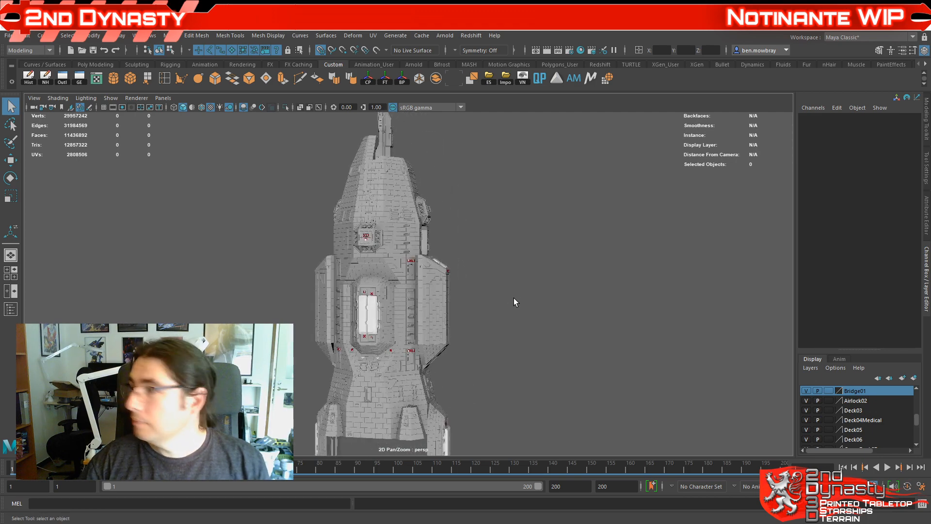